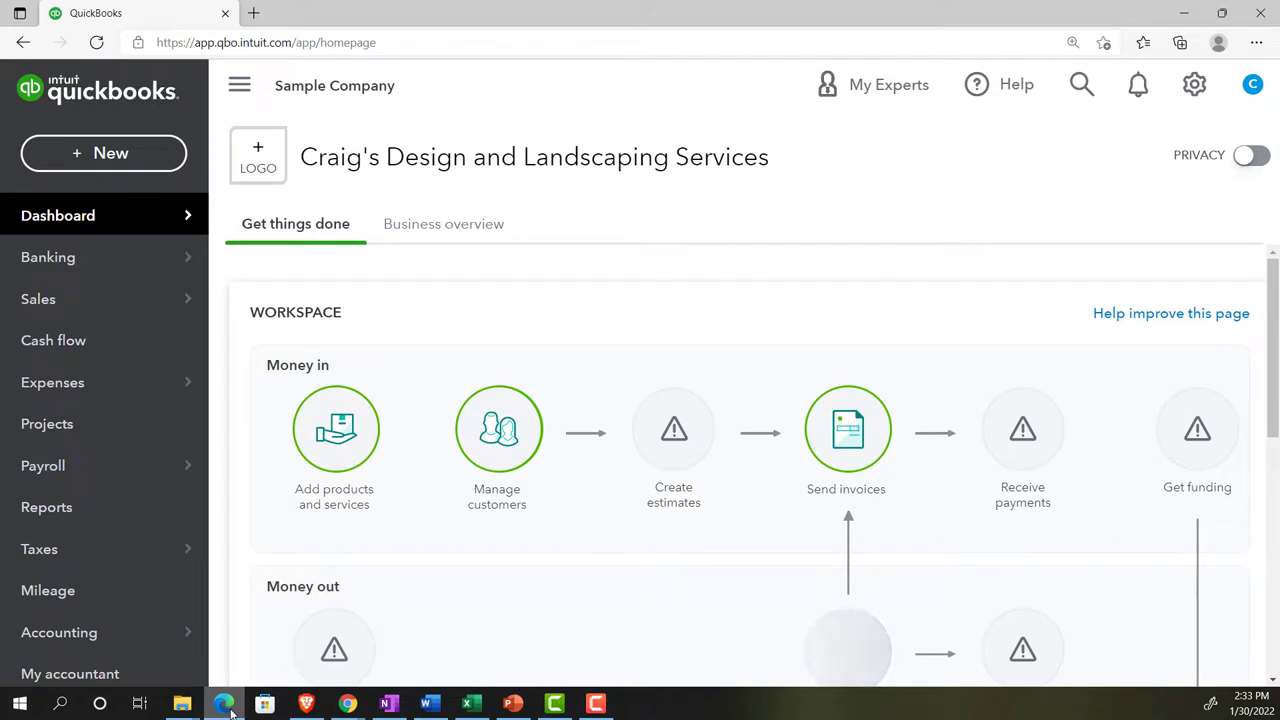
Step: Switch to the Get Great Guitars company file in Chrome and duplicate its browser tab
click(226, 705)
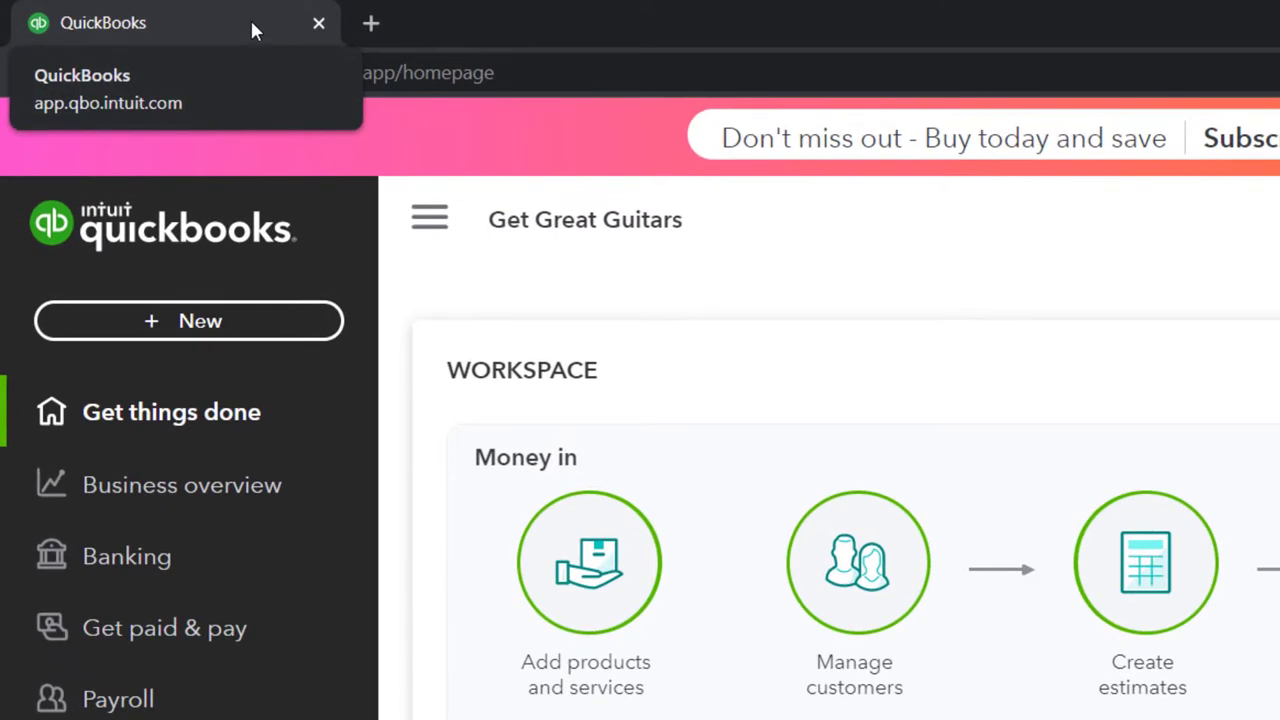
right_click(248, 24)
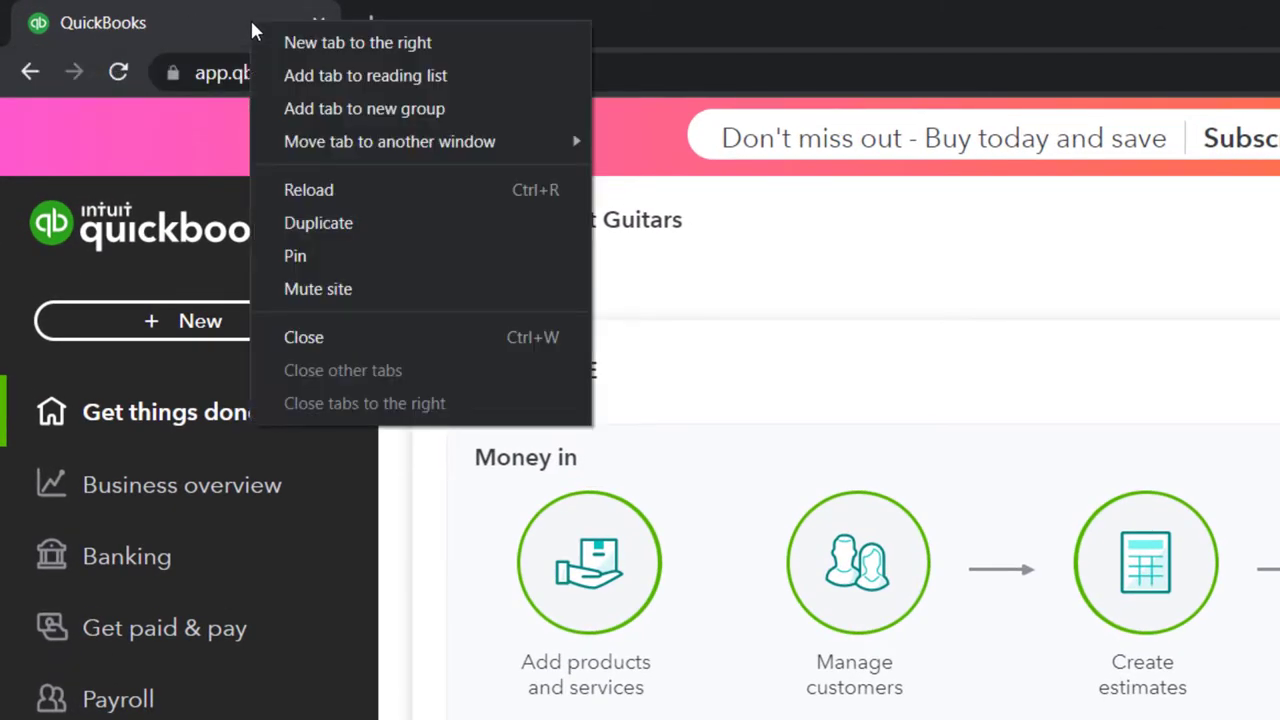
click(329, 222)
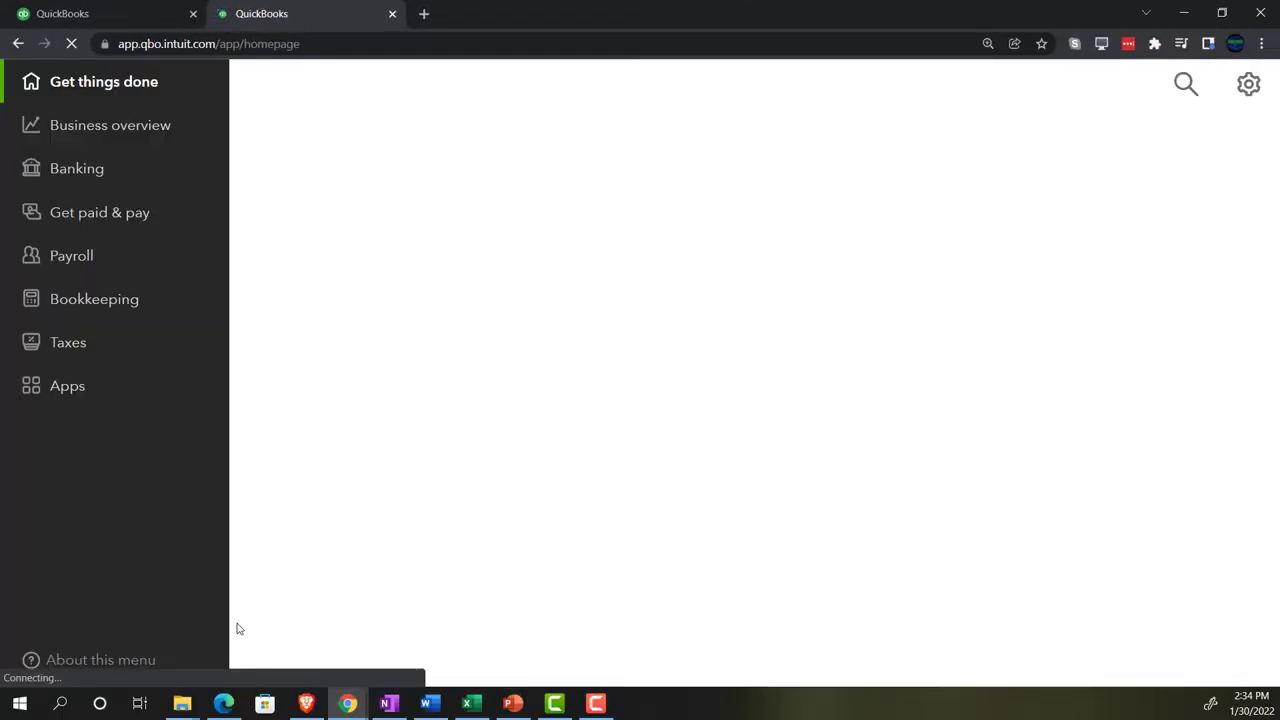
Step: Compare the navigation layout of the Craig's Design and Landscaping sample company in Edge with that of Get Great Guitars in Chrome
click(224, 703)
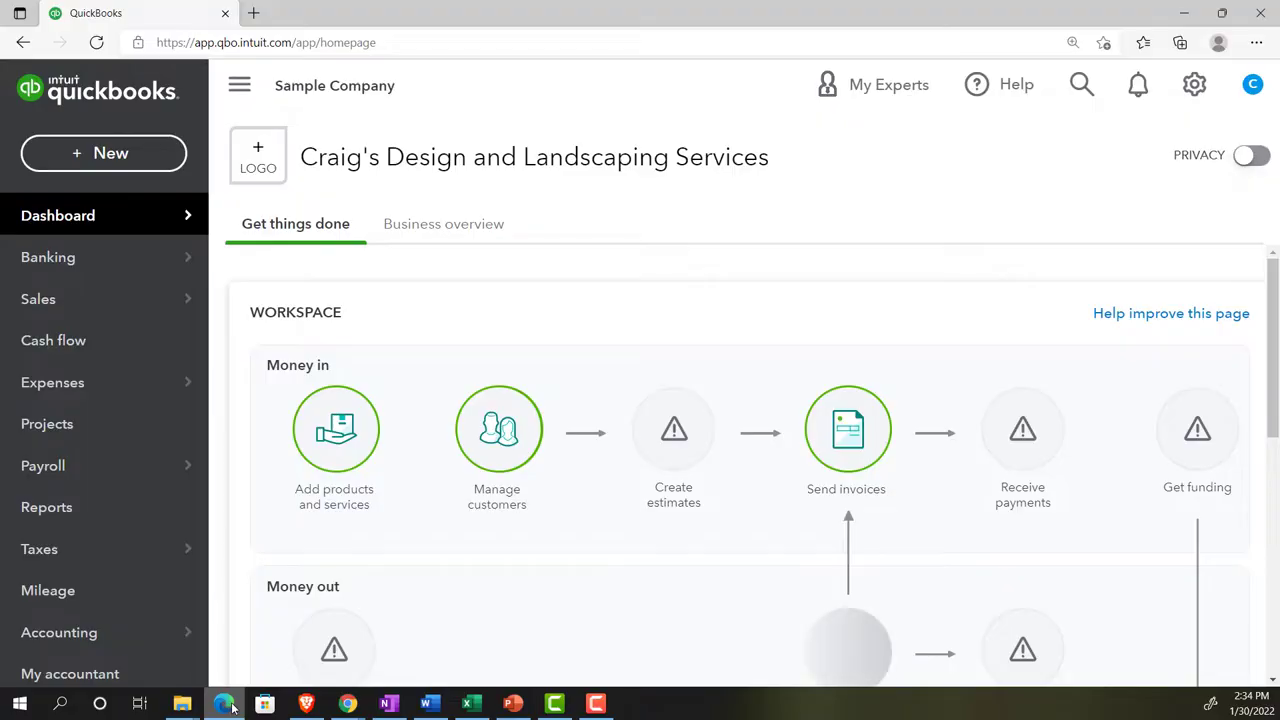
mouse_move(112, 472)
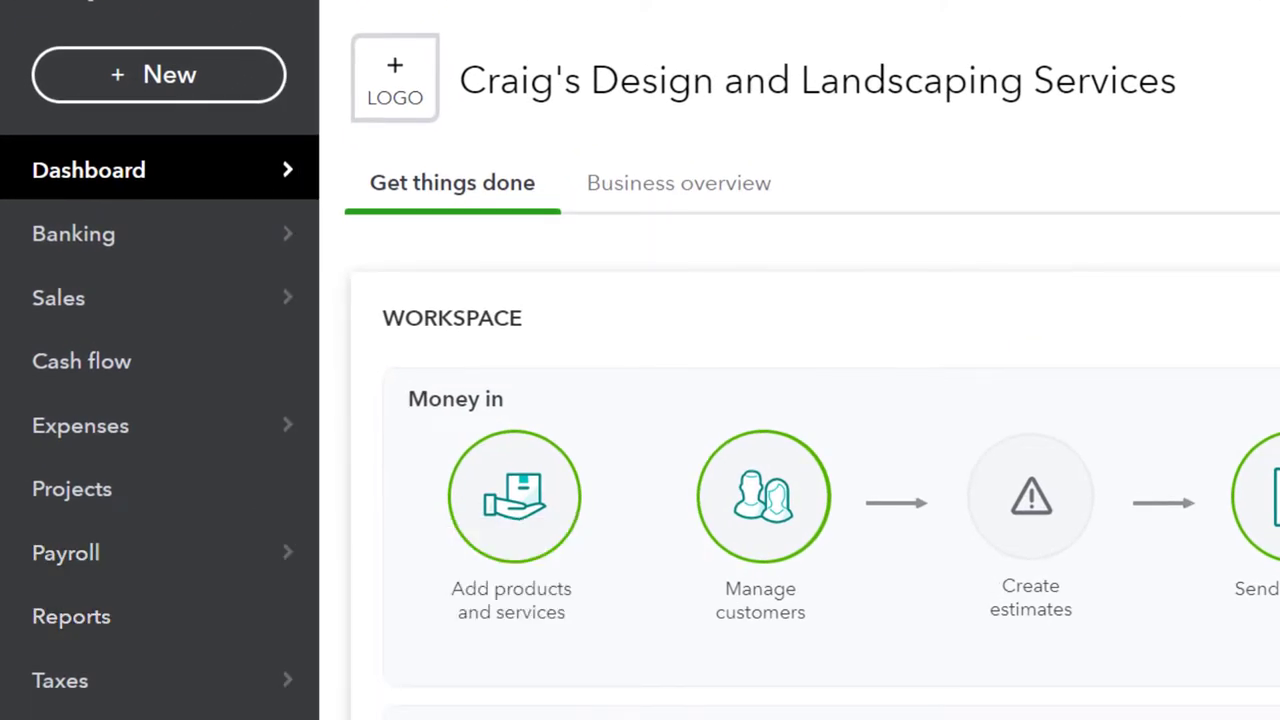
click(228, 716)
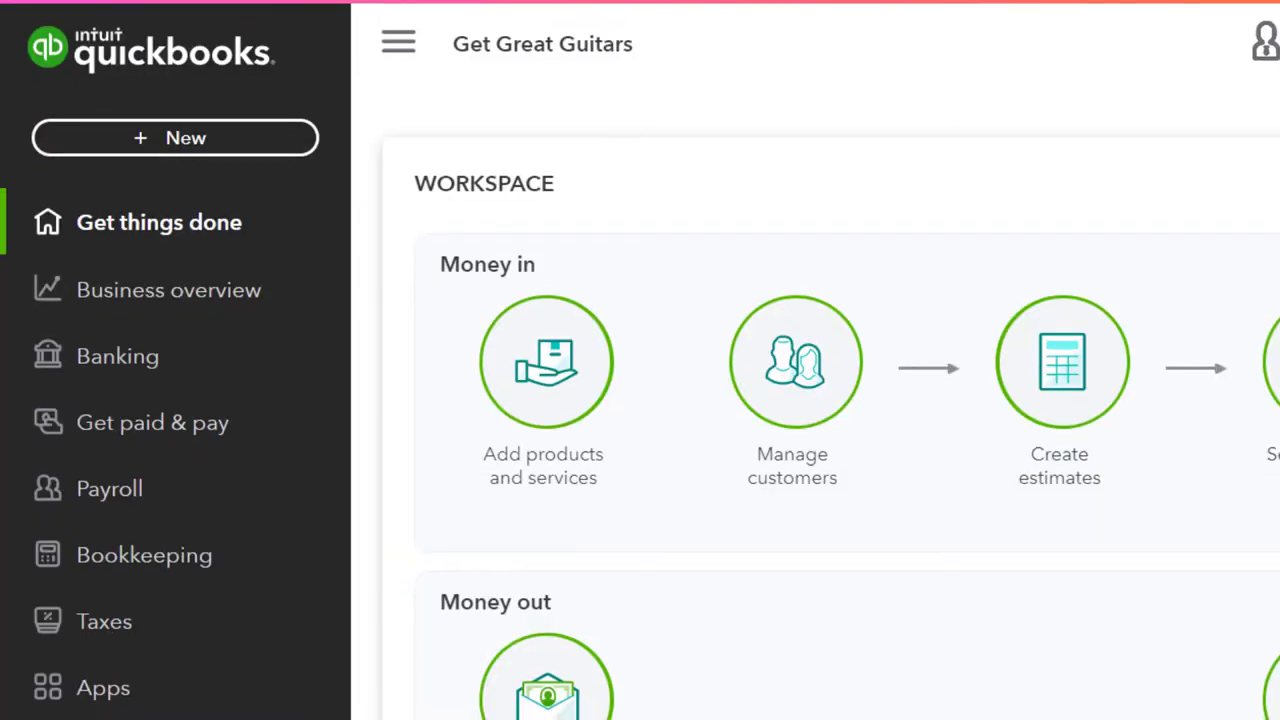
Step: Open the custom reports list from the Business overview section and collapse the side navigation
click(177, 306)
click(176, 300)
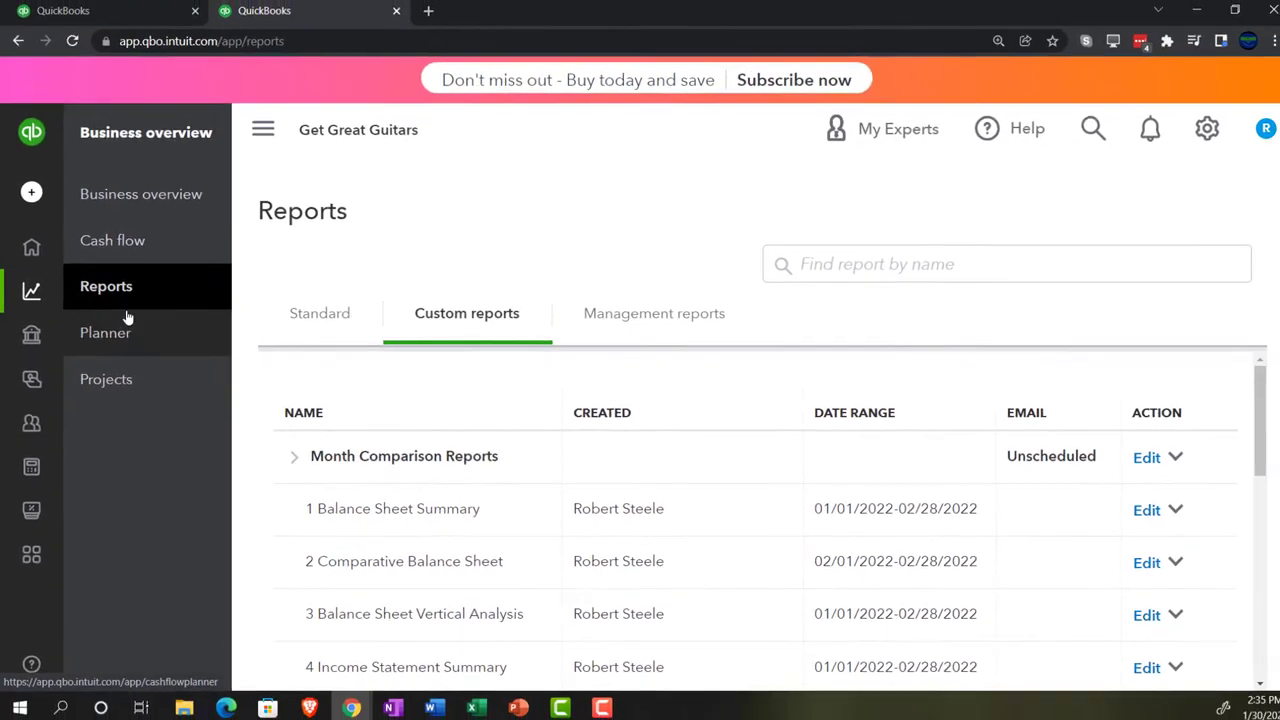
click(255, 137)
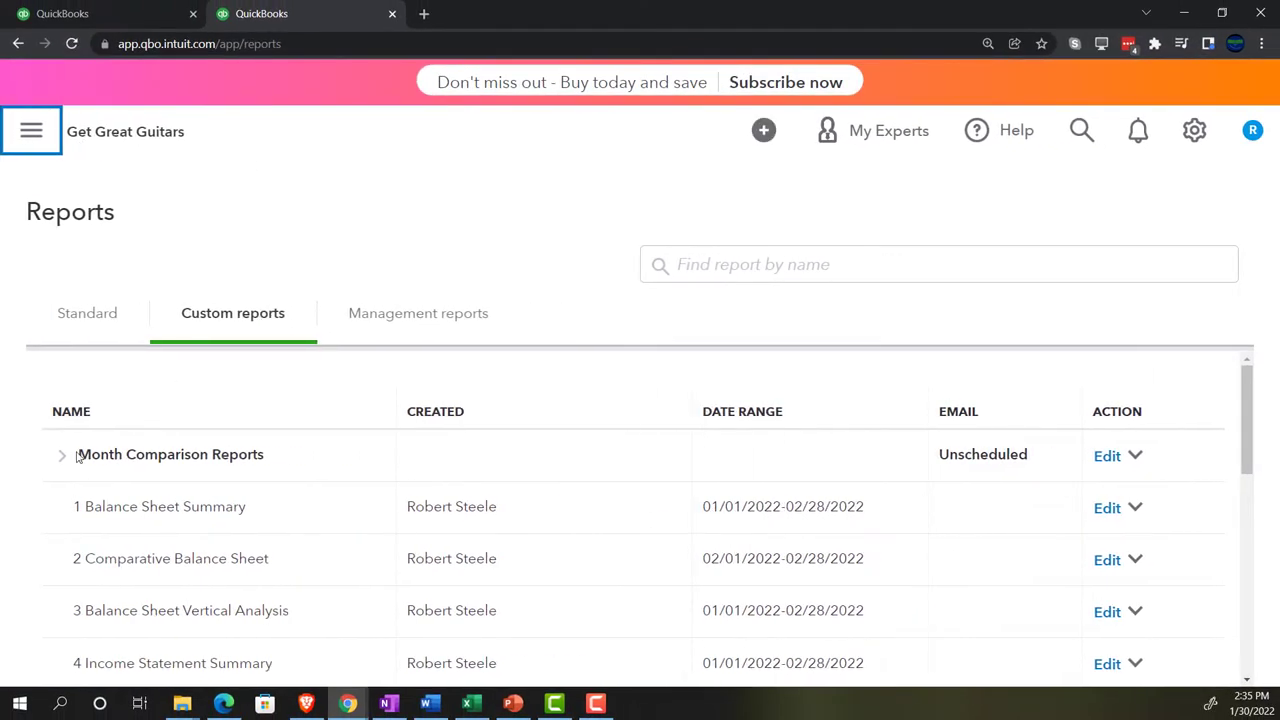
Step: Examine the saved reports in the Month Comparison Reports and Month End Reports groups of the custom reports list
scroll(37, 471, down, 1)
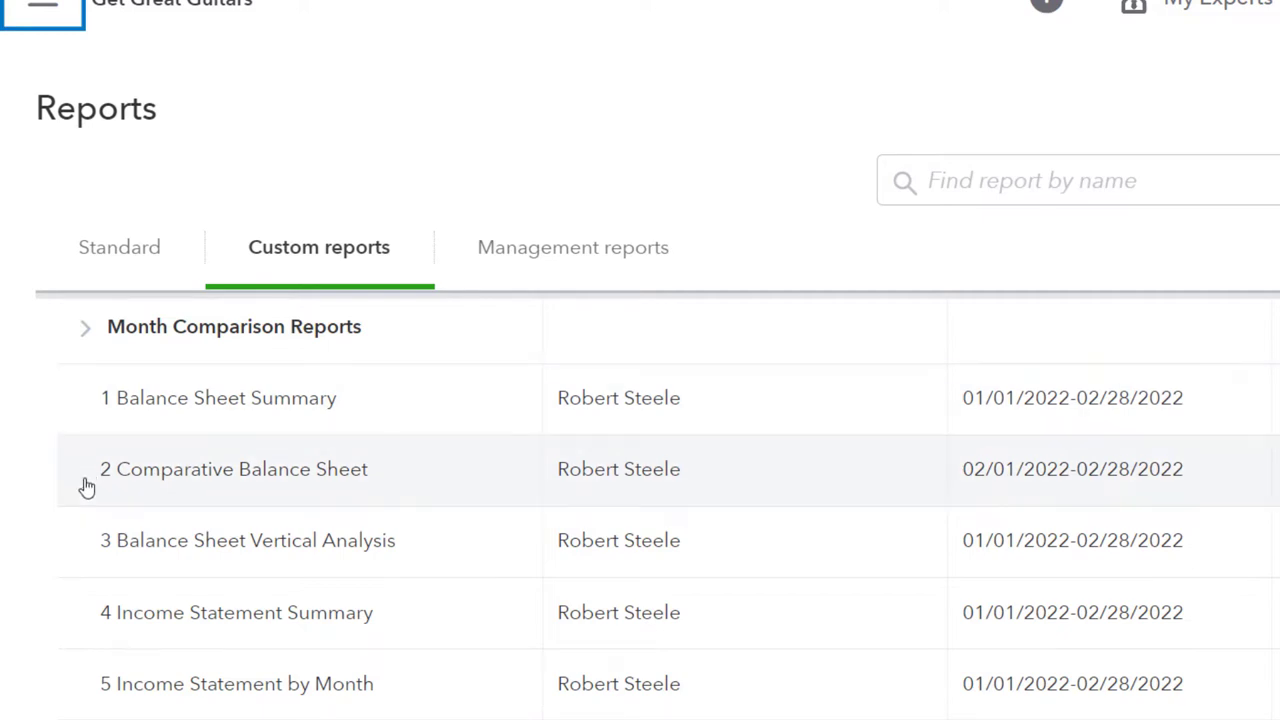
scroll(87, 487, down, 5)
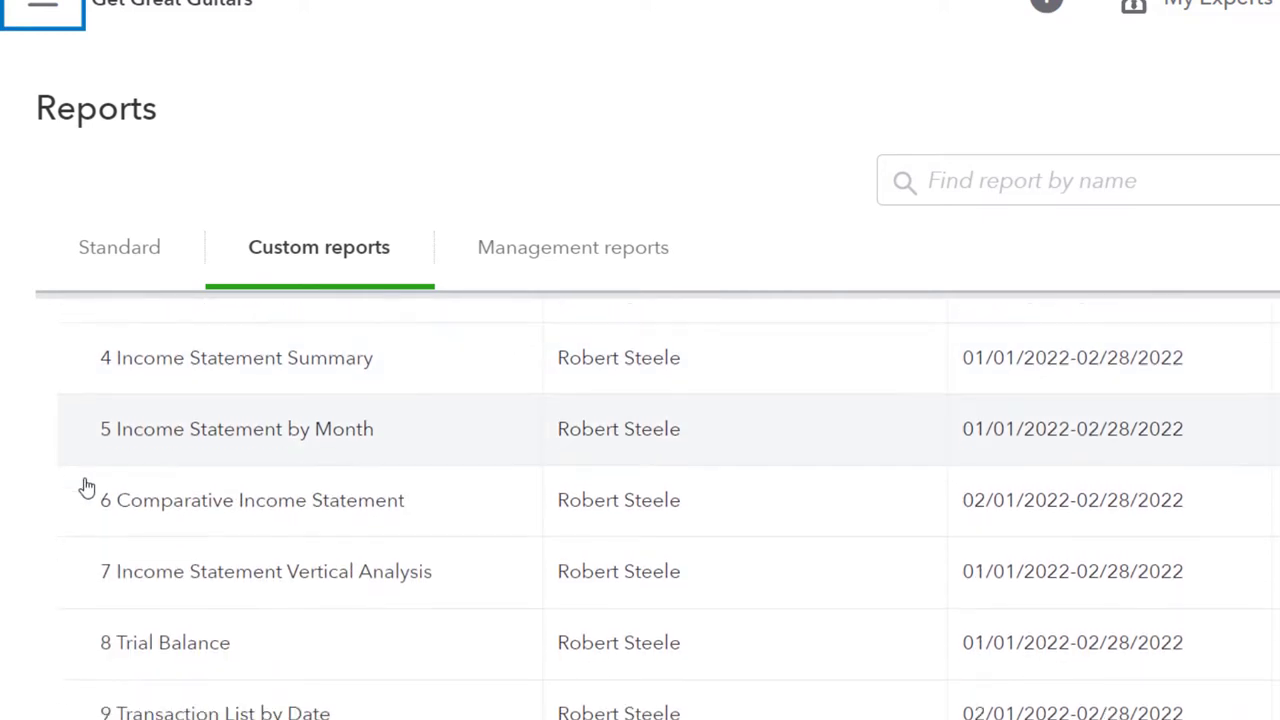
scroll(87, 487, down, 1)
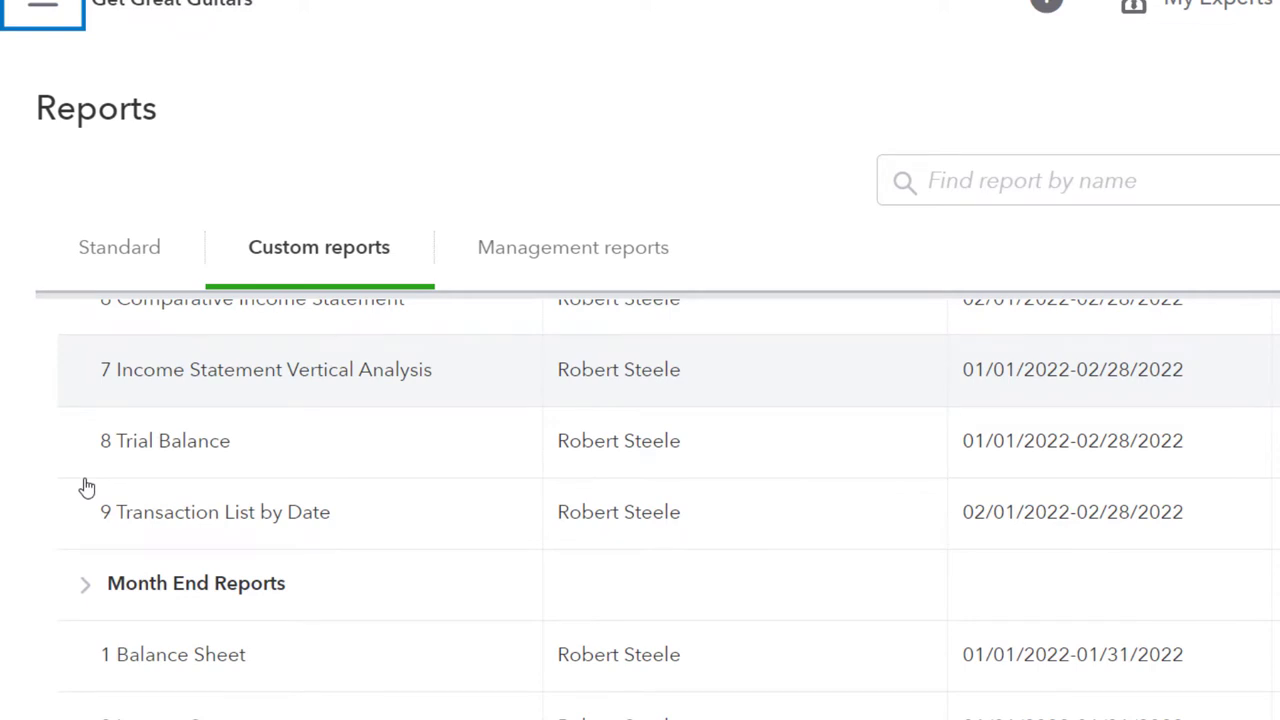
scroll(87, 487, up, 2)
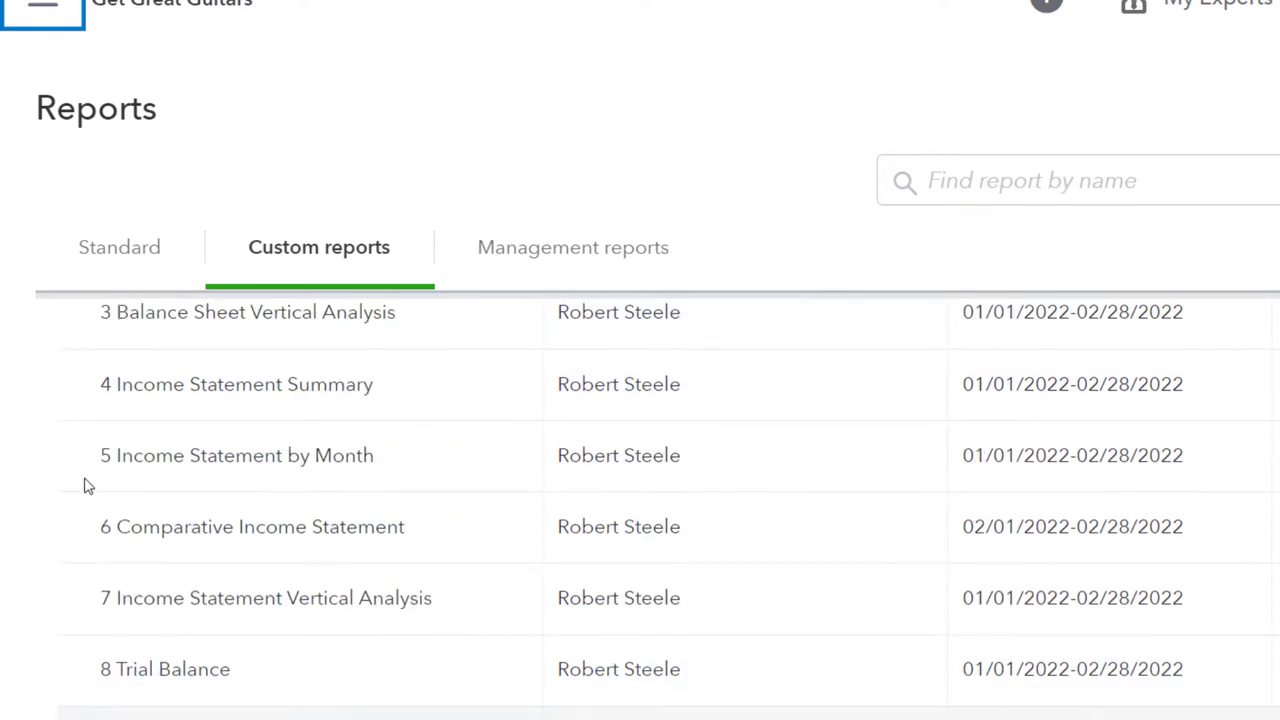
scroll(87, 487, up, 1)
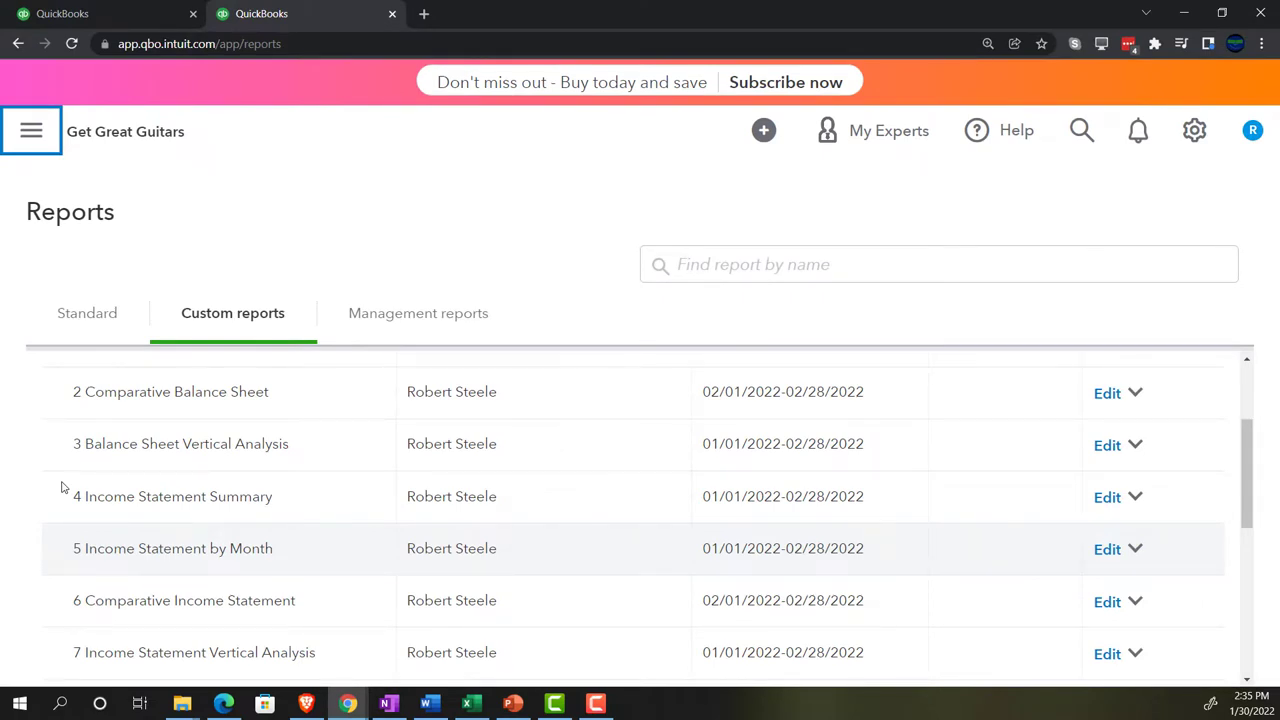
scroll(61, 487, up, 2)
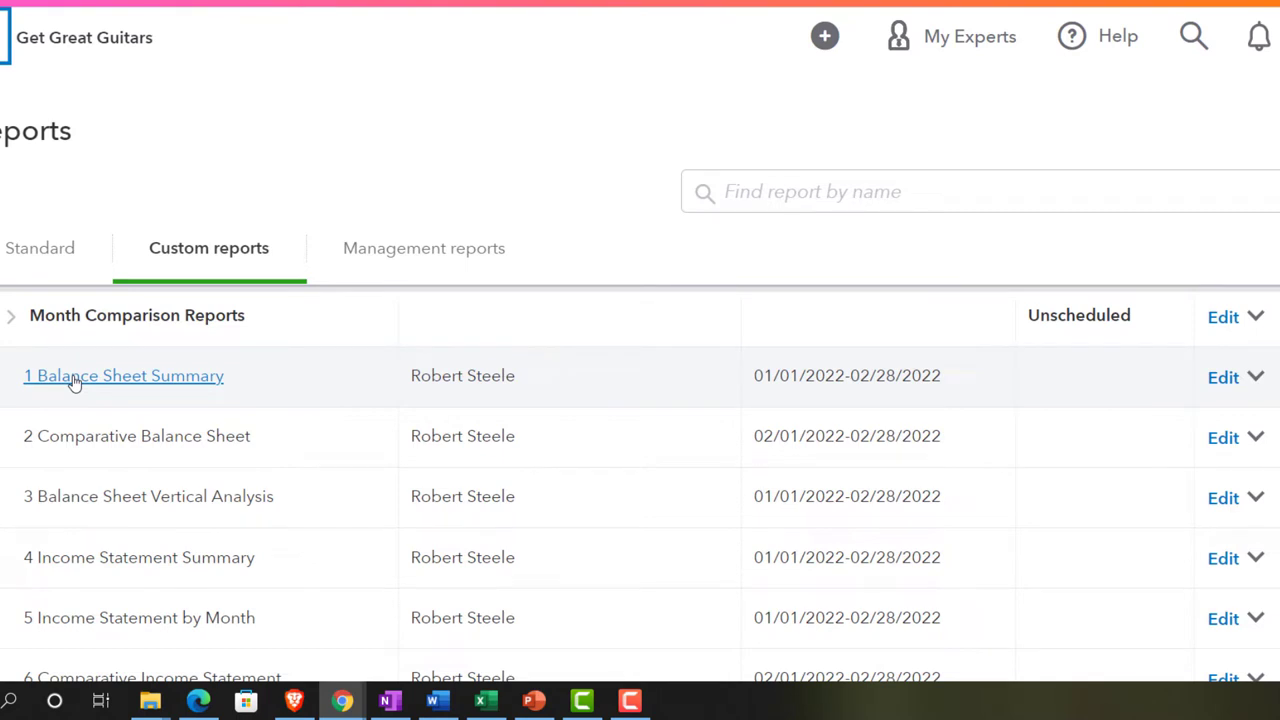
scroll(47, 440, down, 4)
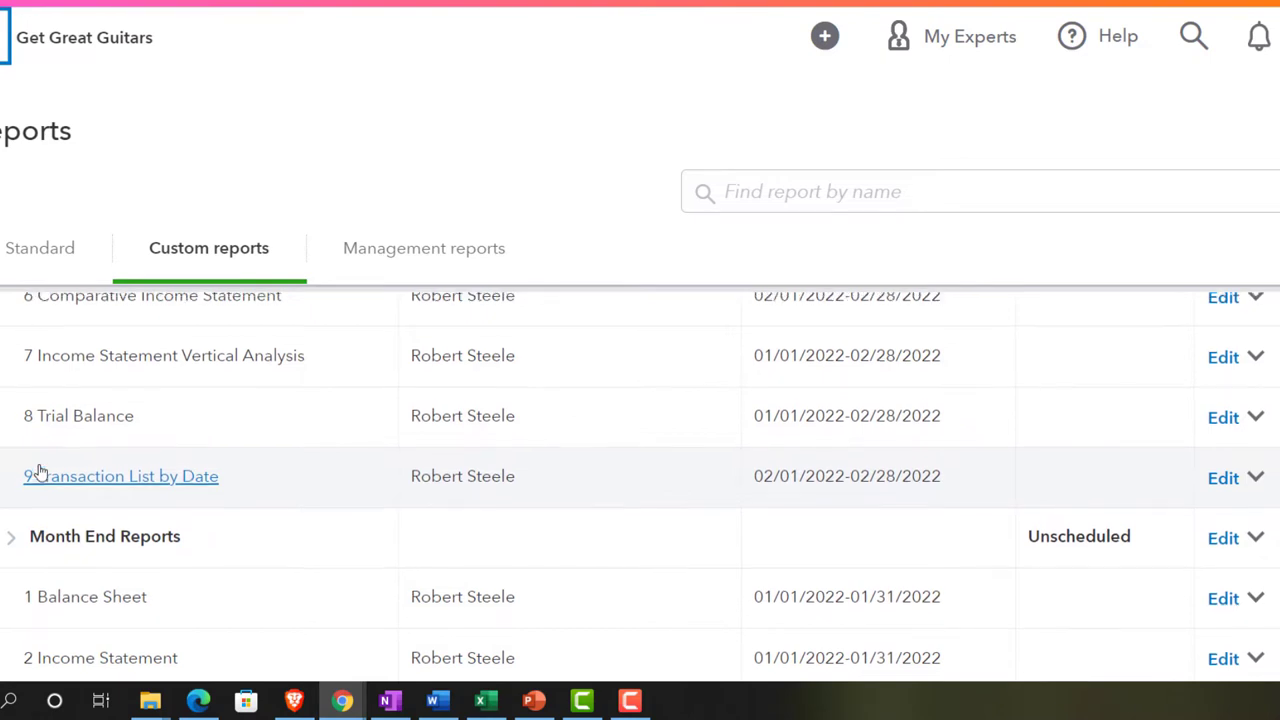
scroll(40, 472, up, 2)
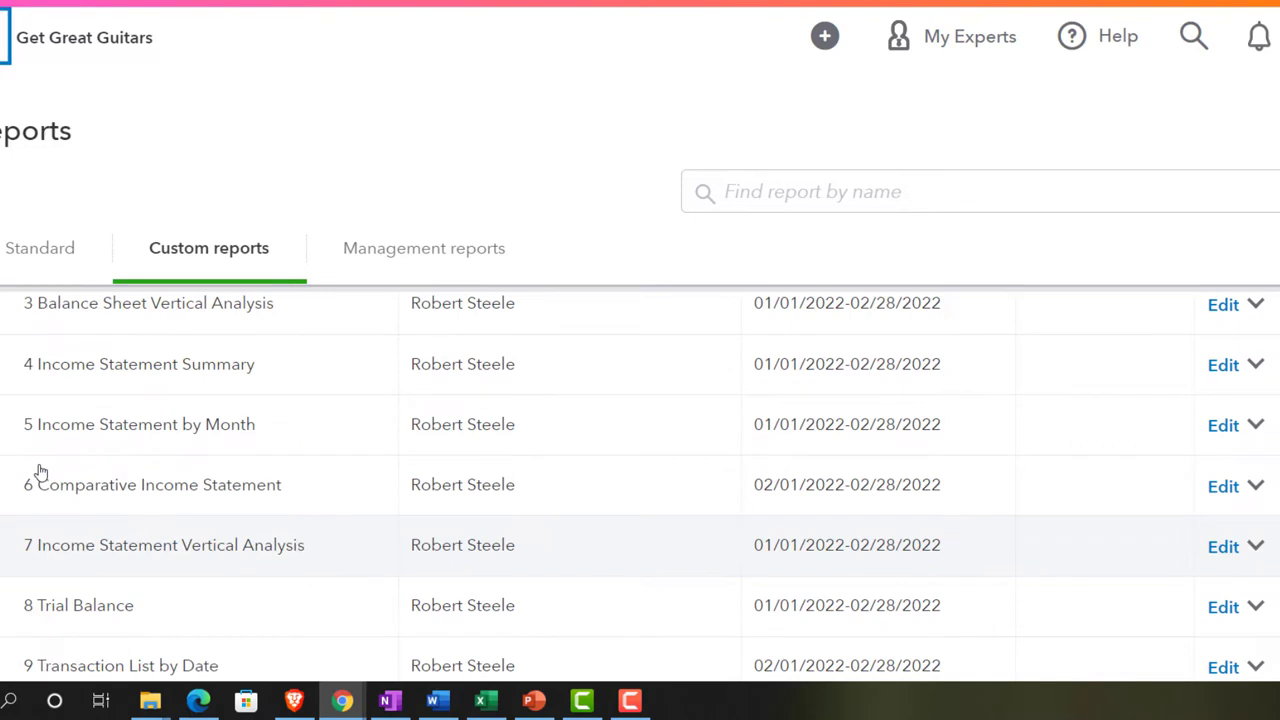
scroll(40, 472, up, 1)
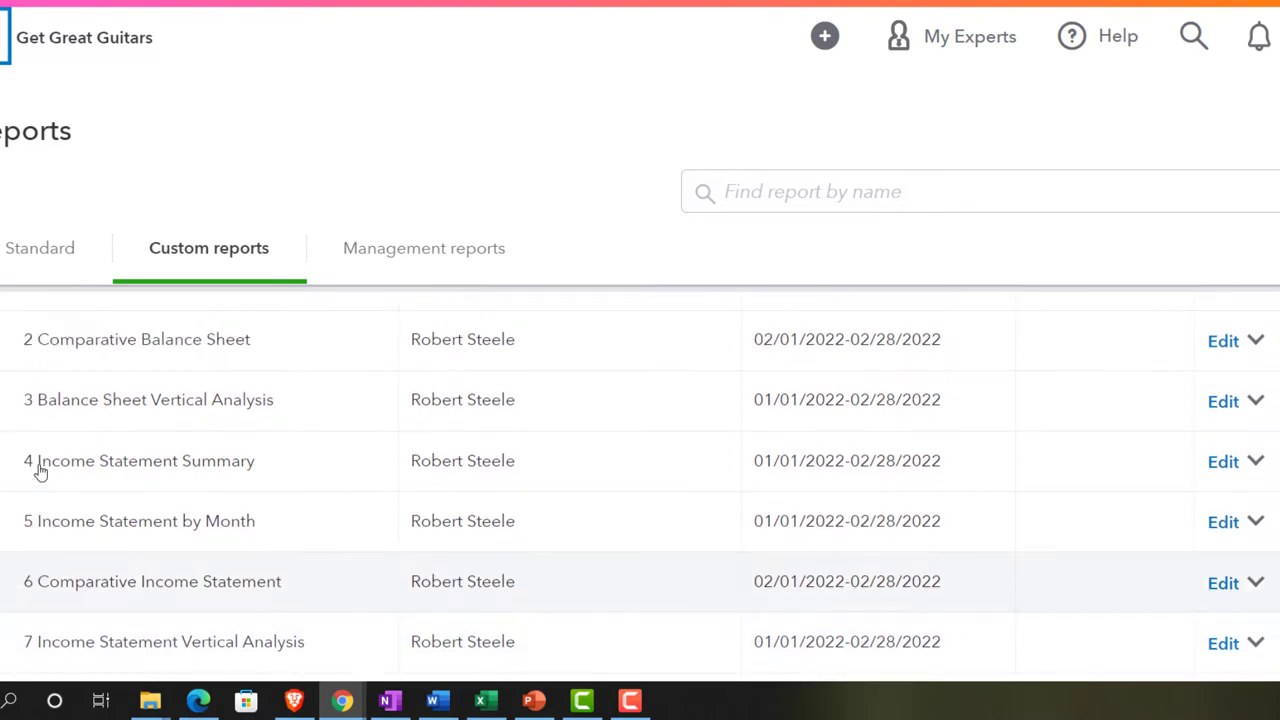
scroll(40, 472, up, 1)
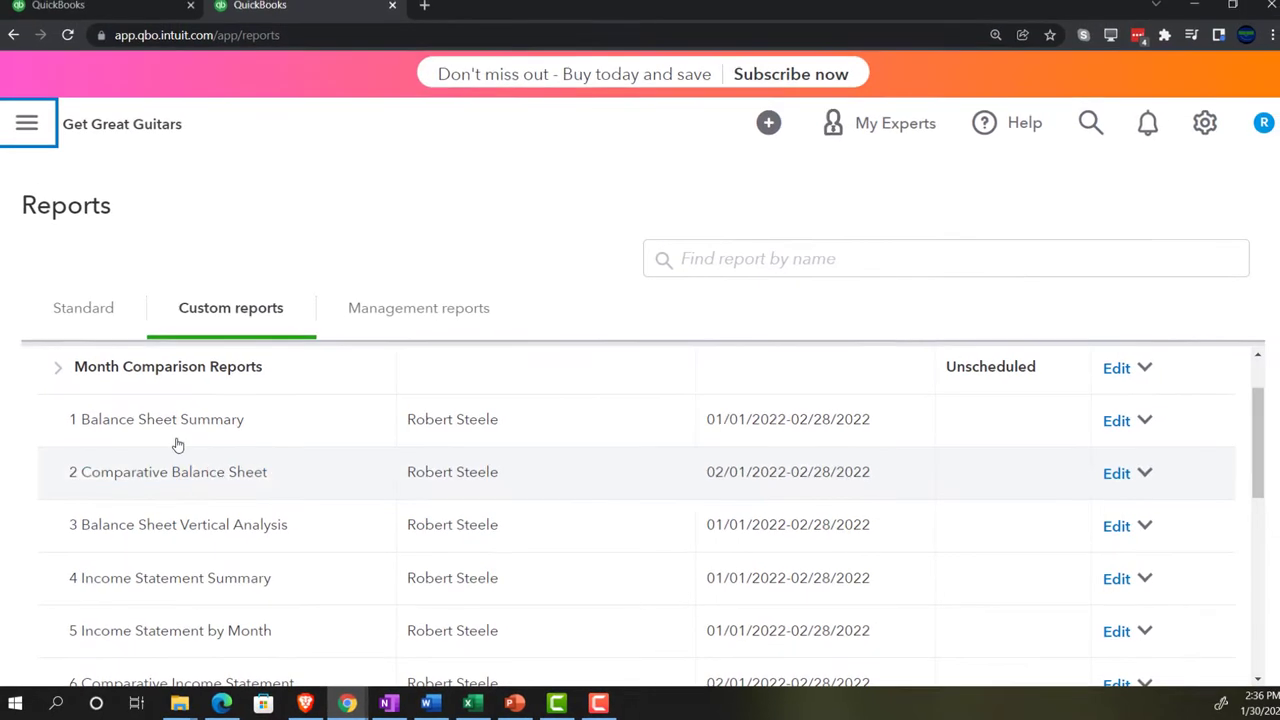
Step: Look over the management reports and return to the Month Comparison Reports group in the custom reports
click(434, 313)
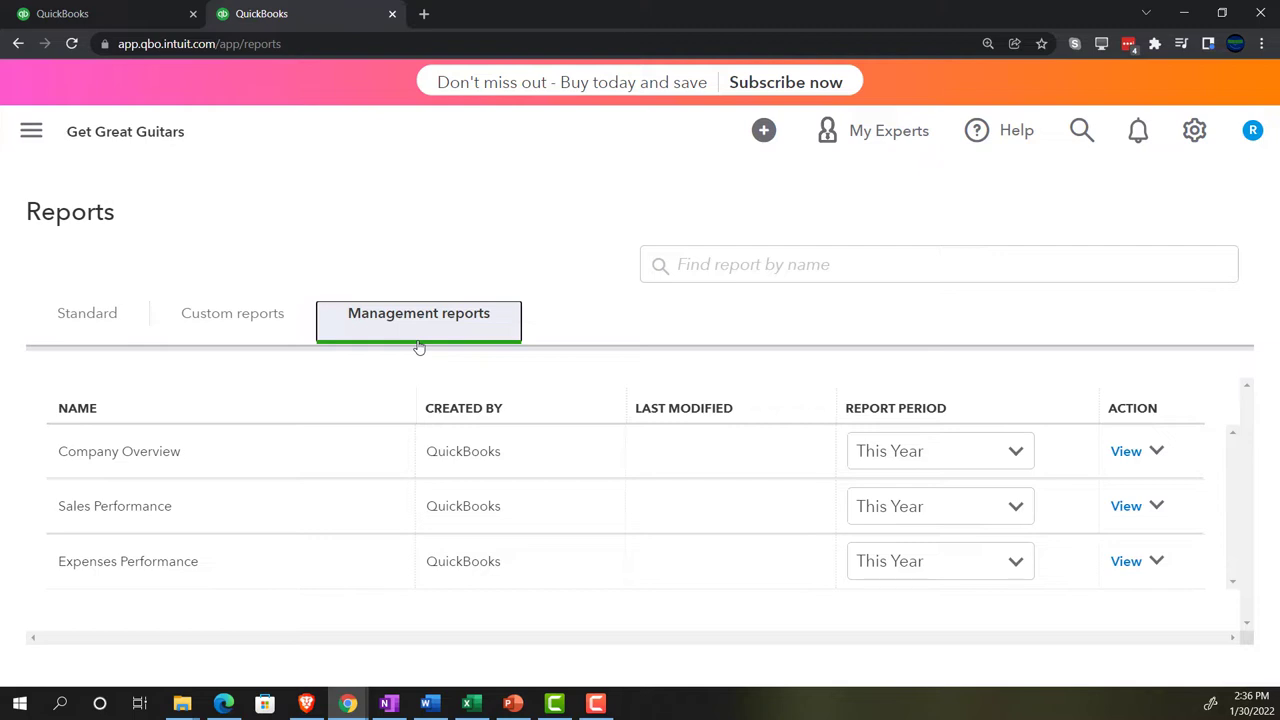
click(246, 320)
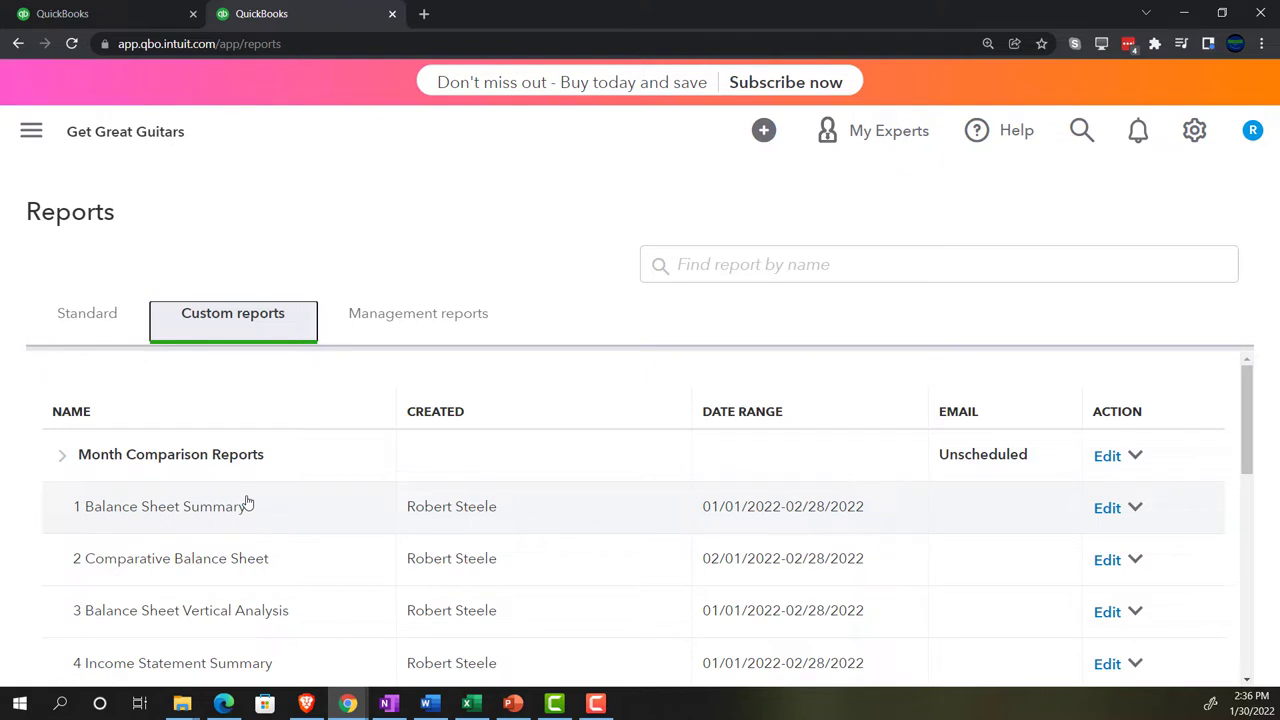
scroll(248, 502, down, 1)
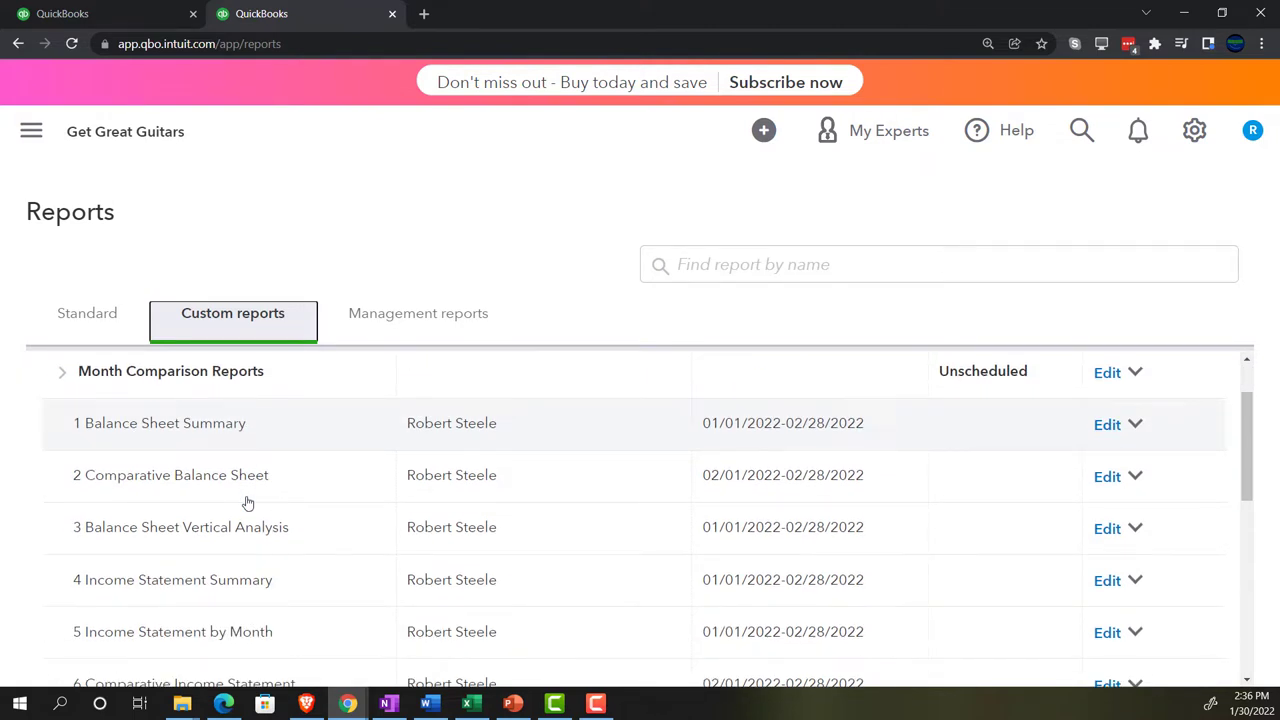
Step: Check the files in the Month One & Two folder in File Explorer and return to the custom reports in Chrome
click(183, 704)
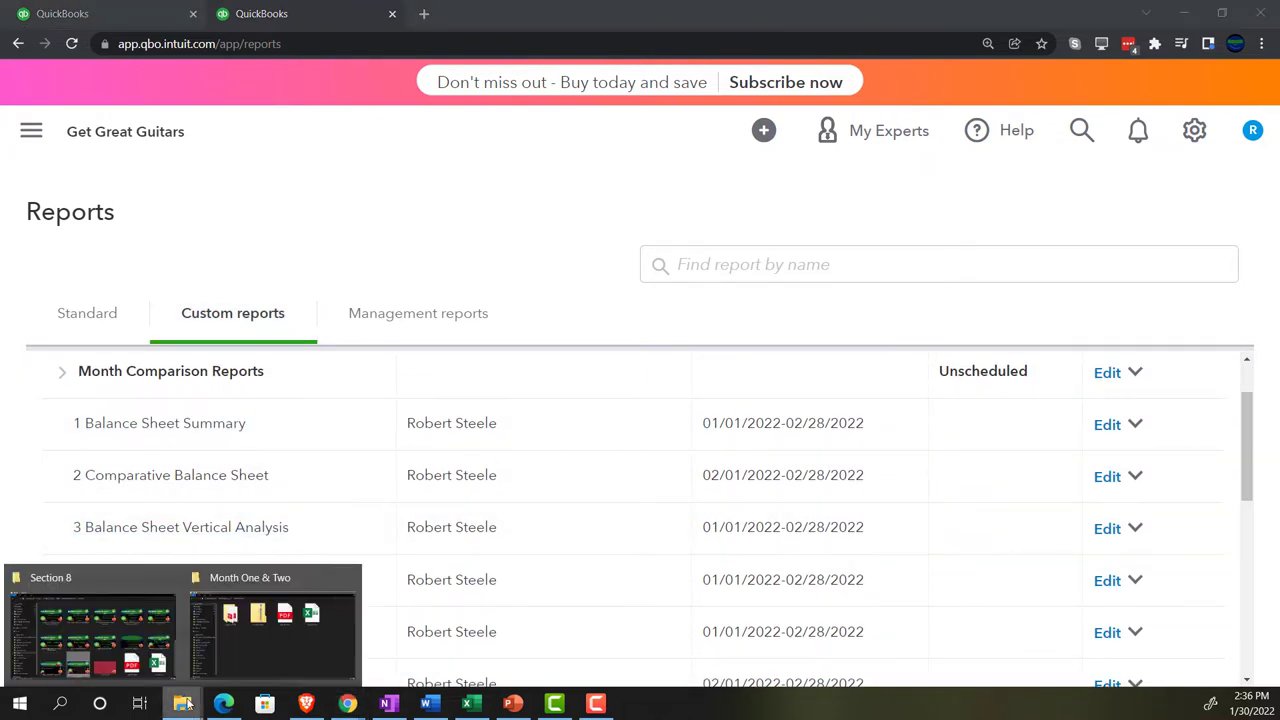
click(267, 653)
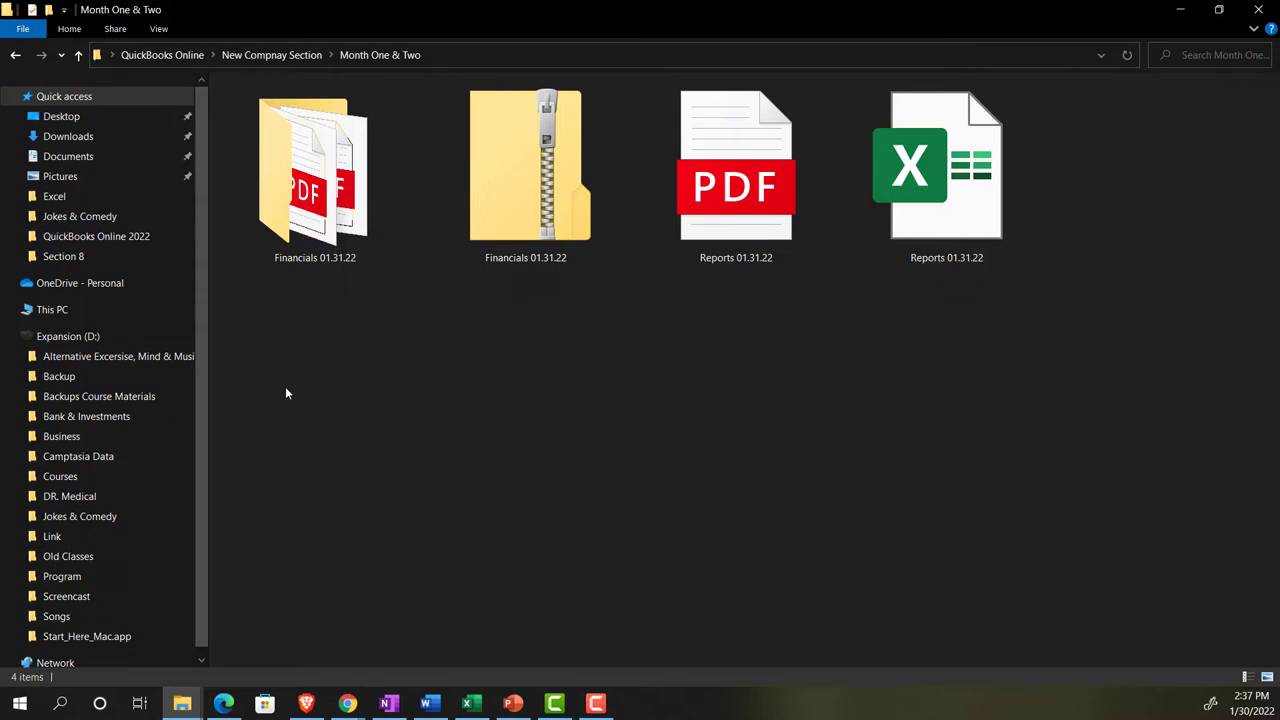
key(alt+Tab)
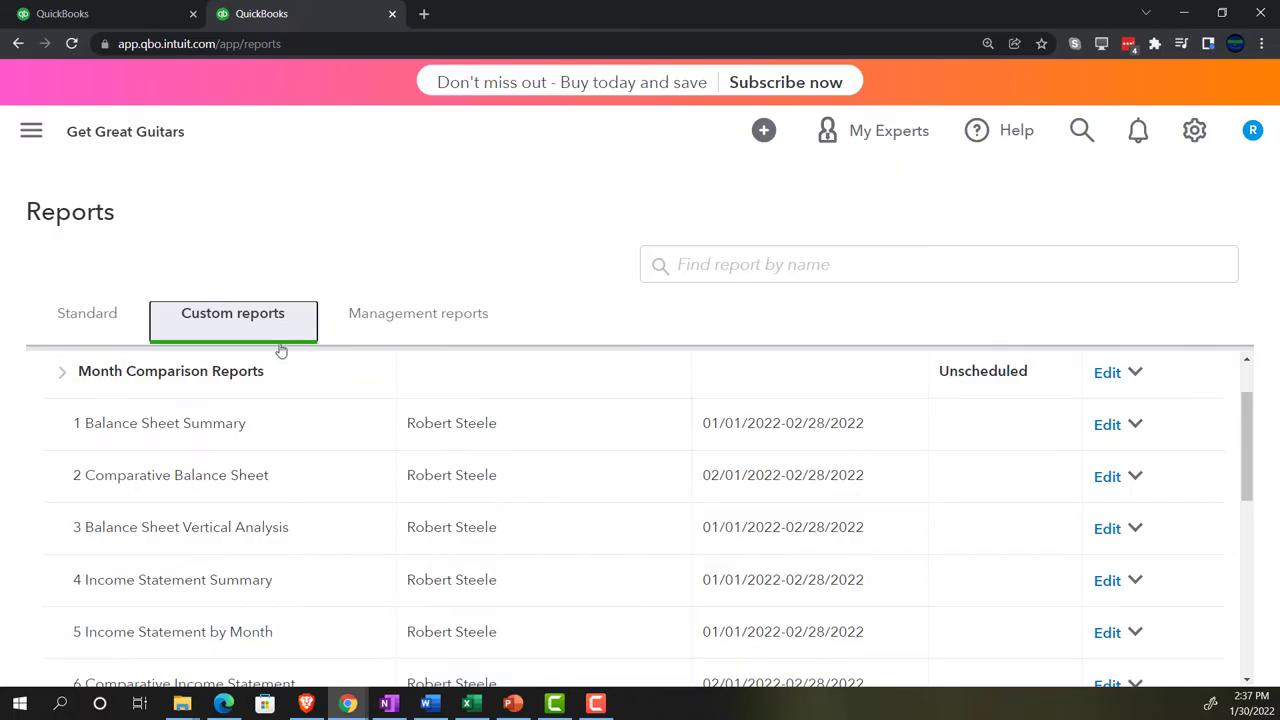
Step: Open the saved 1 Balance Sheet Summary report from the Month Comparison Reports group and review its contents
click(176, 425)
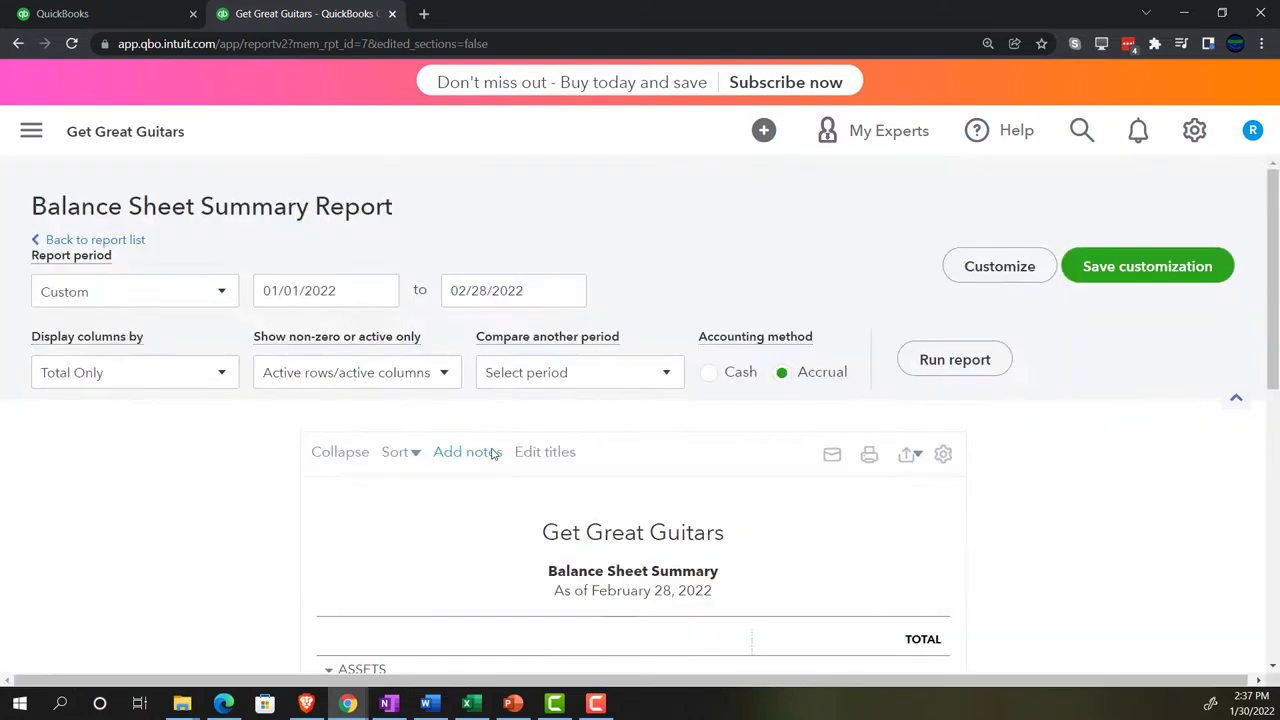
scroll(491, 451, down, 3)
scroll(240, 462, down, 2)
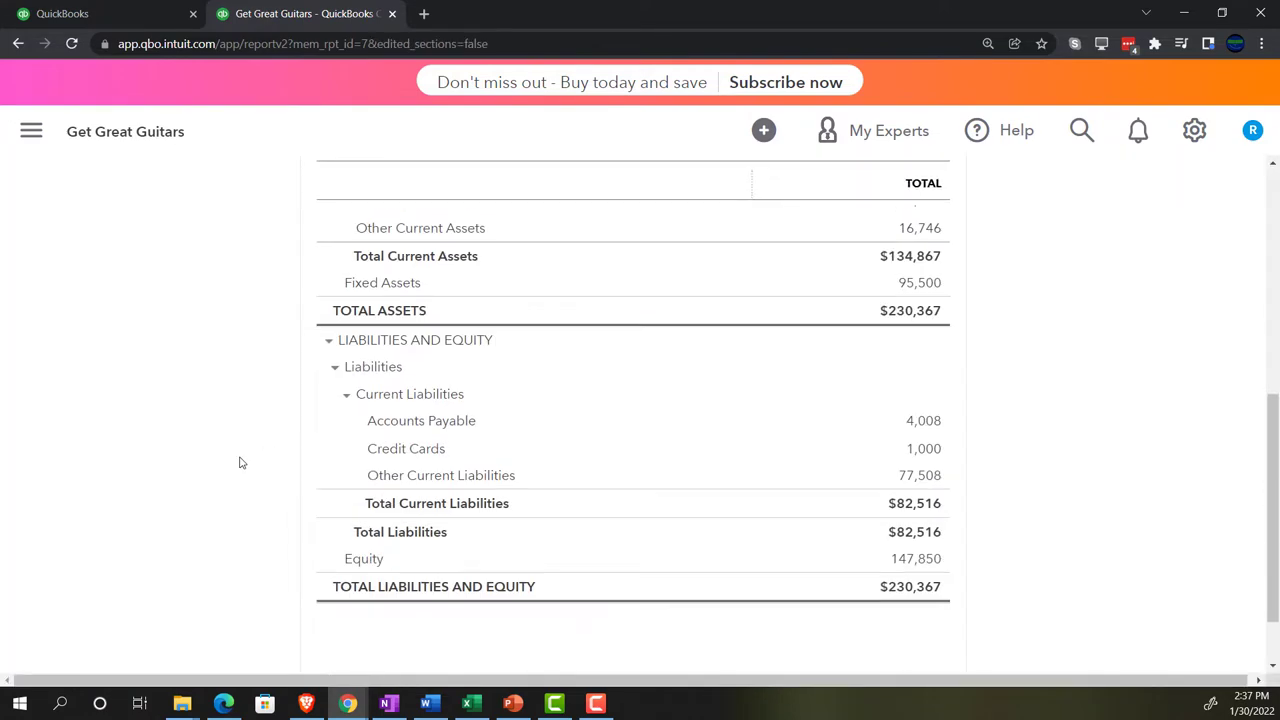
scroll(240, 462, up, 5)
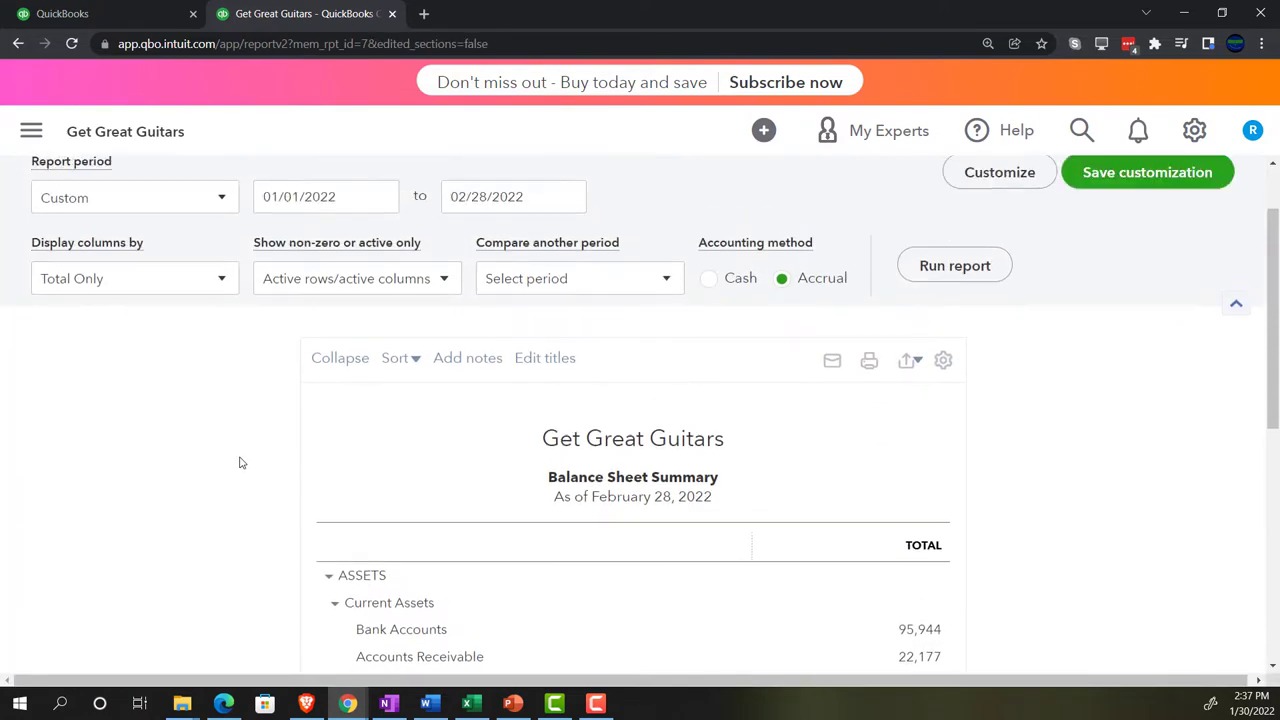
Step: Export the Balance Sheet Summary report to PDF and save the file
click(912, 362)
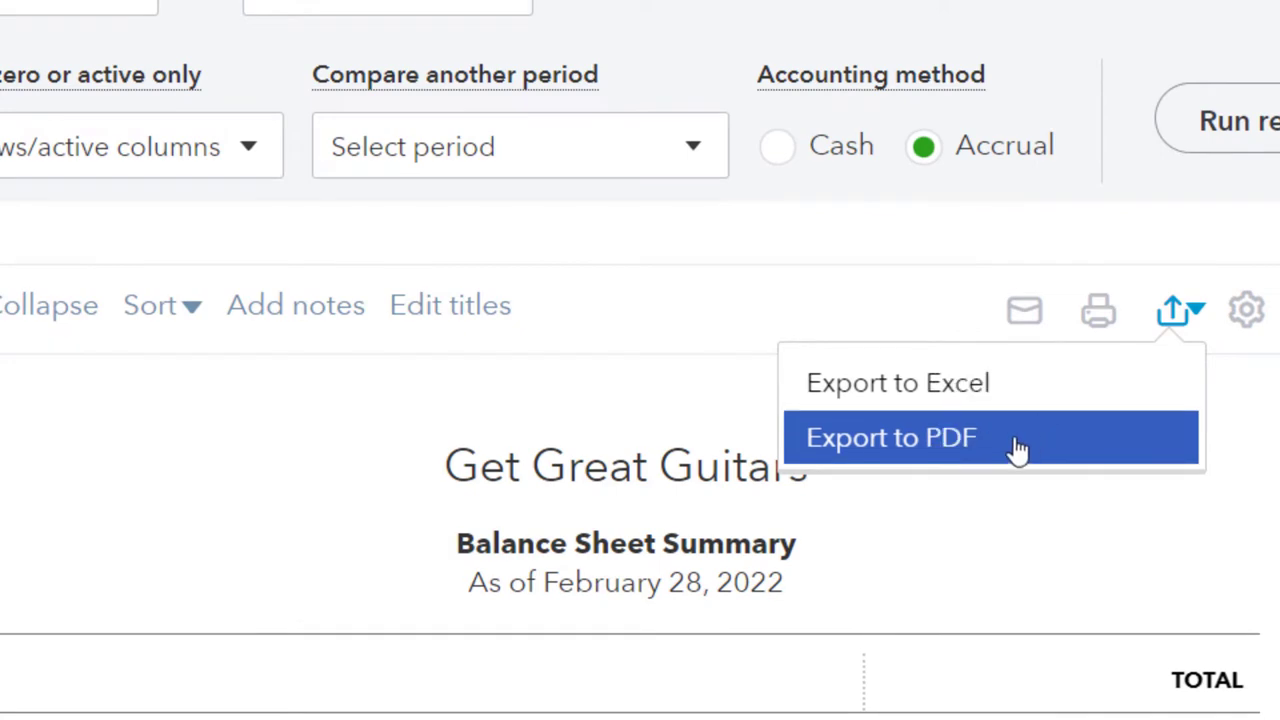
click(1014, 443)
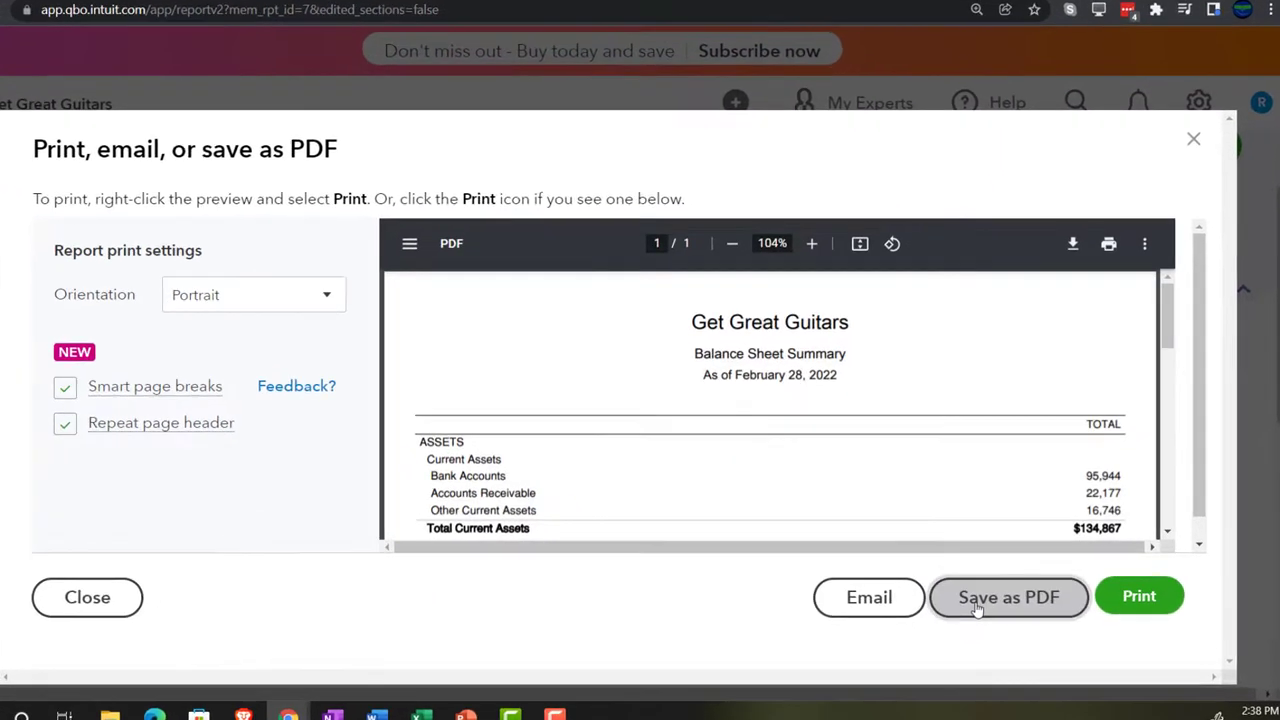
click(990, 595)
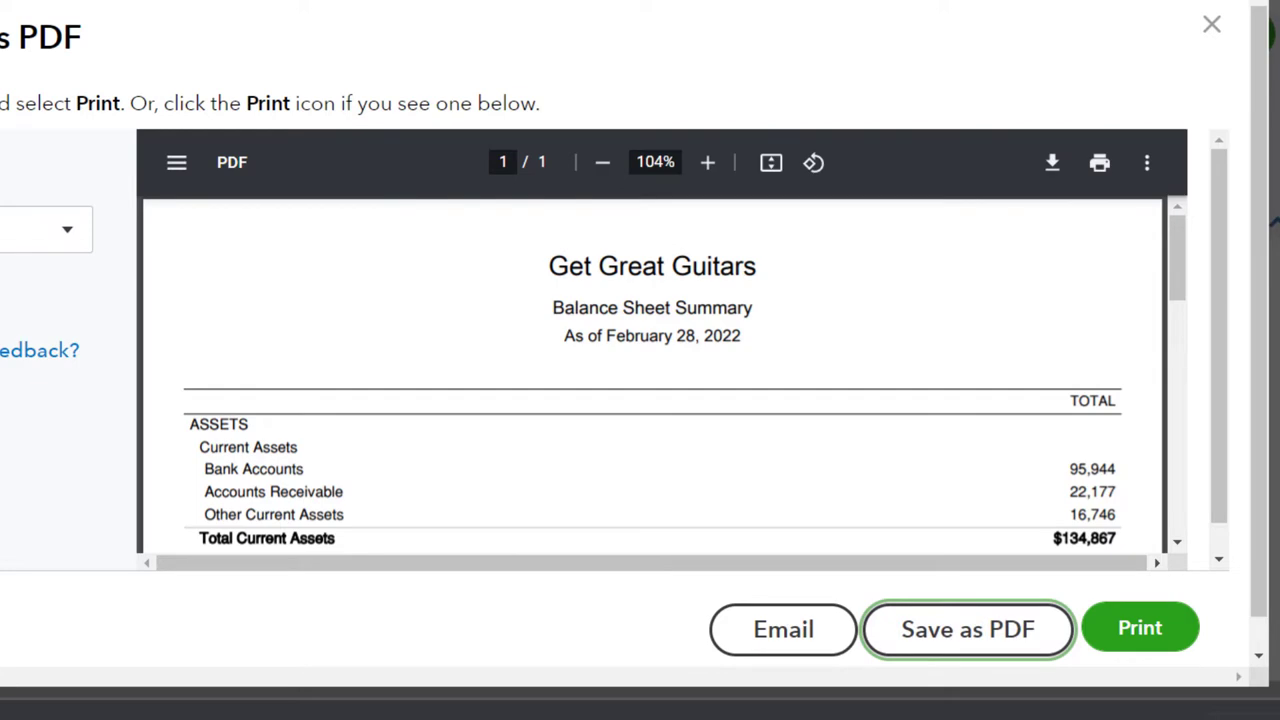
Step: Open the Month 2 folder in File Explorer, restore its window to a smaller size over Chrome, and return to the report's PDF dialog
mouse_move(182, 703)
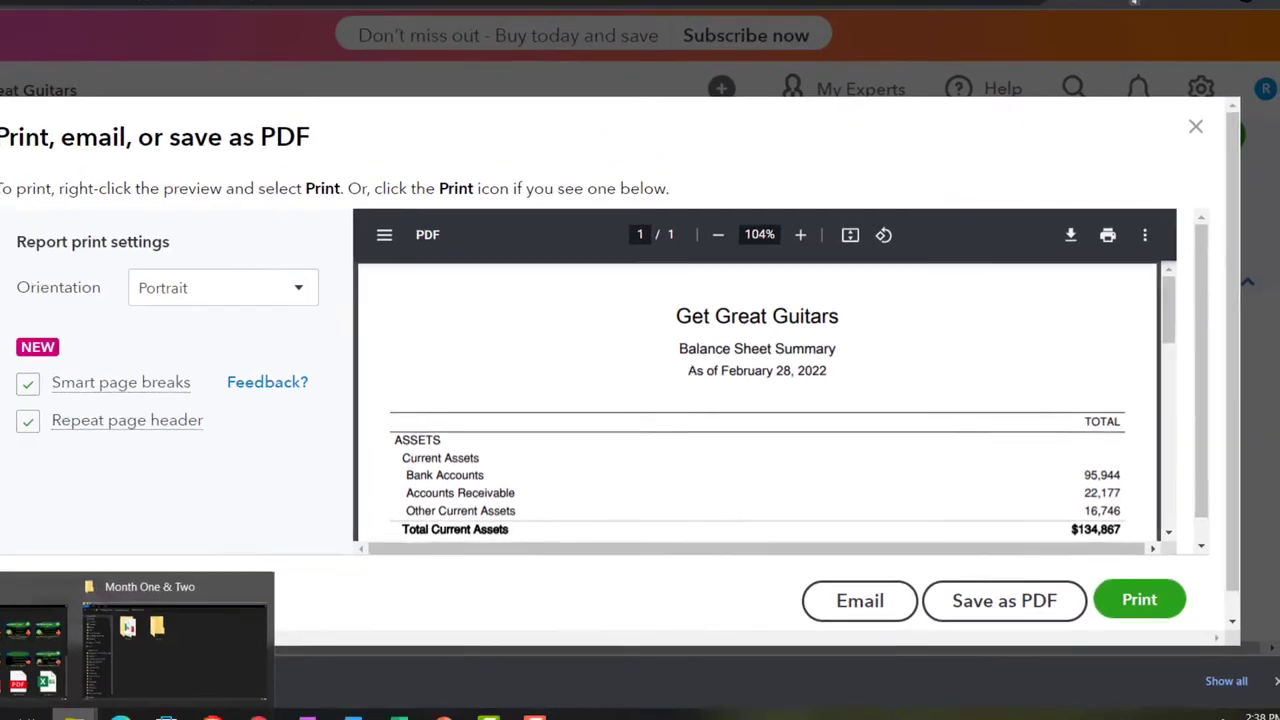
click(296, 643)
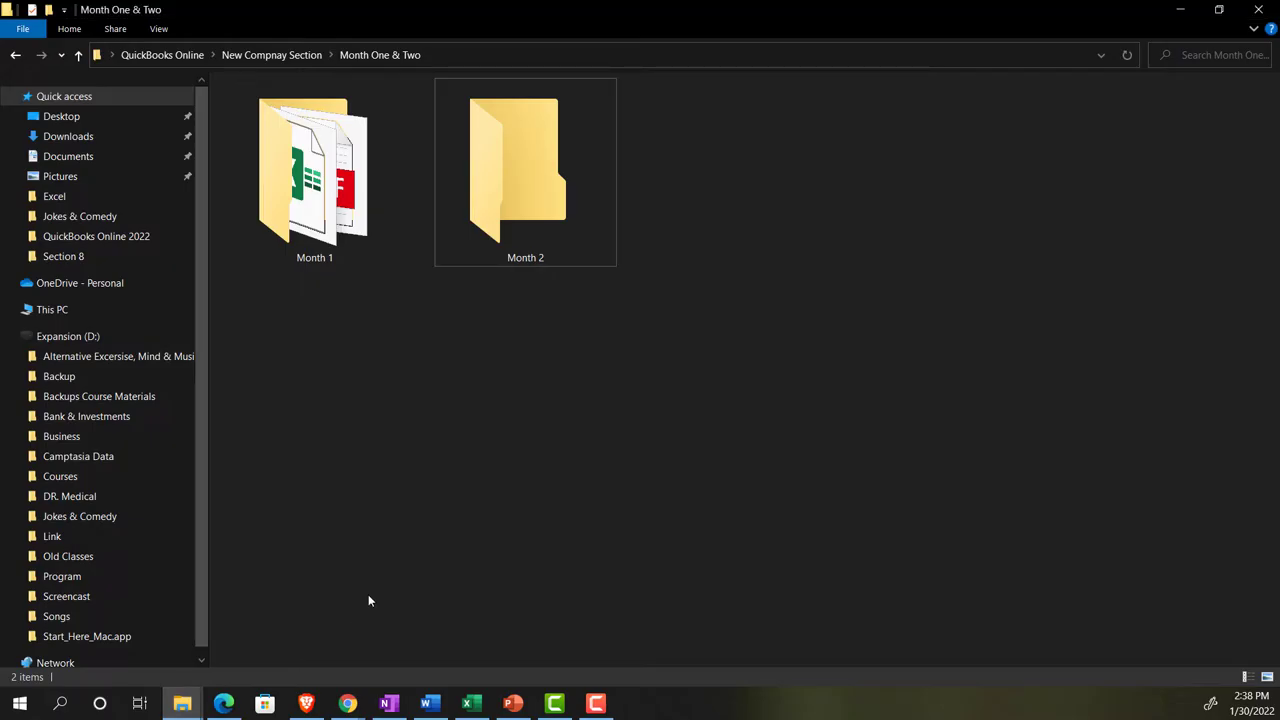
double_click(513, 218)
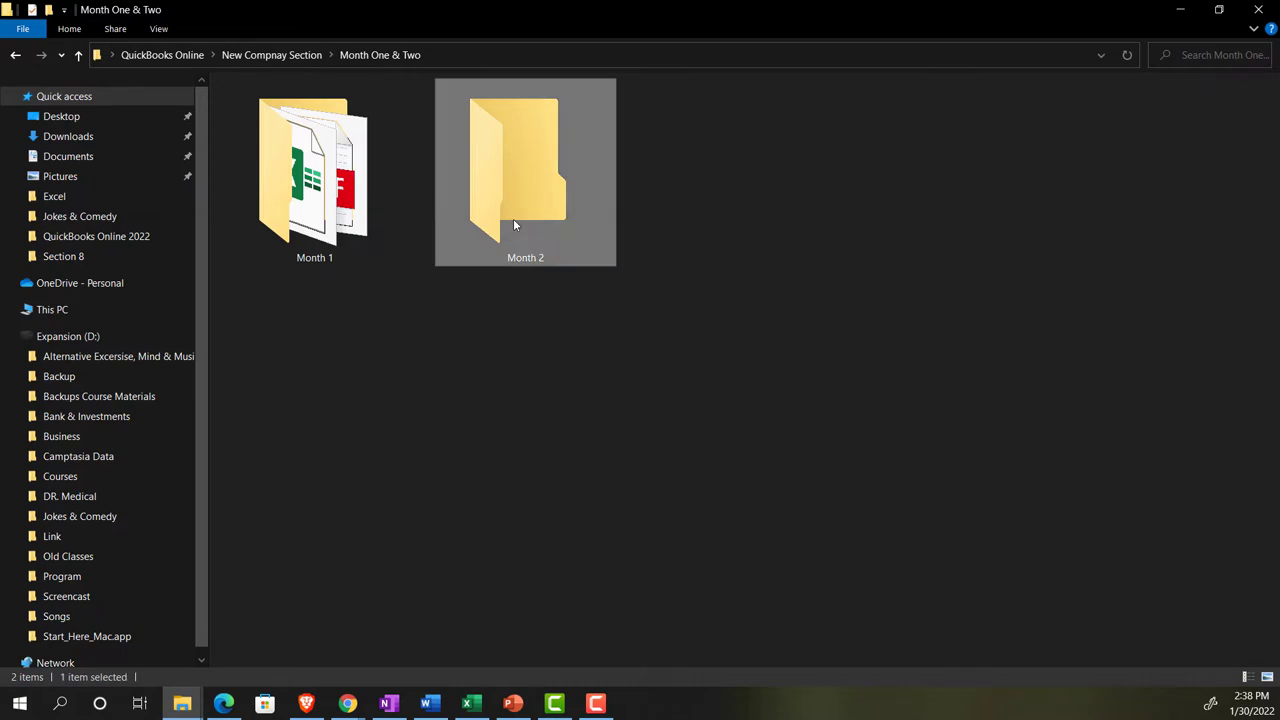
double_click(570, 6)
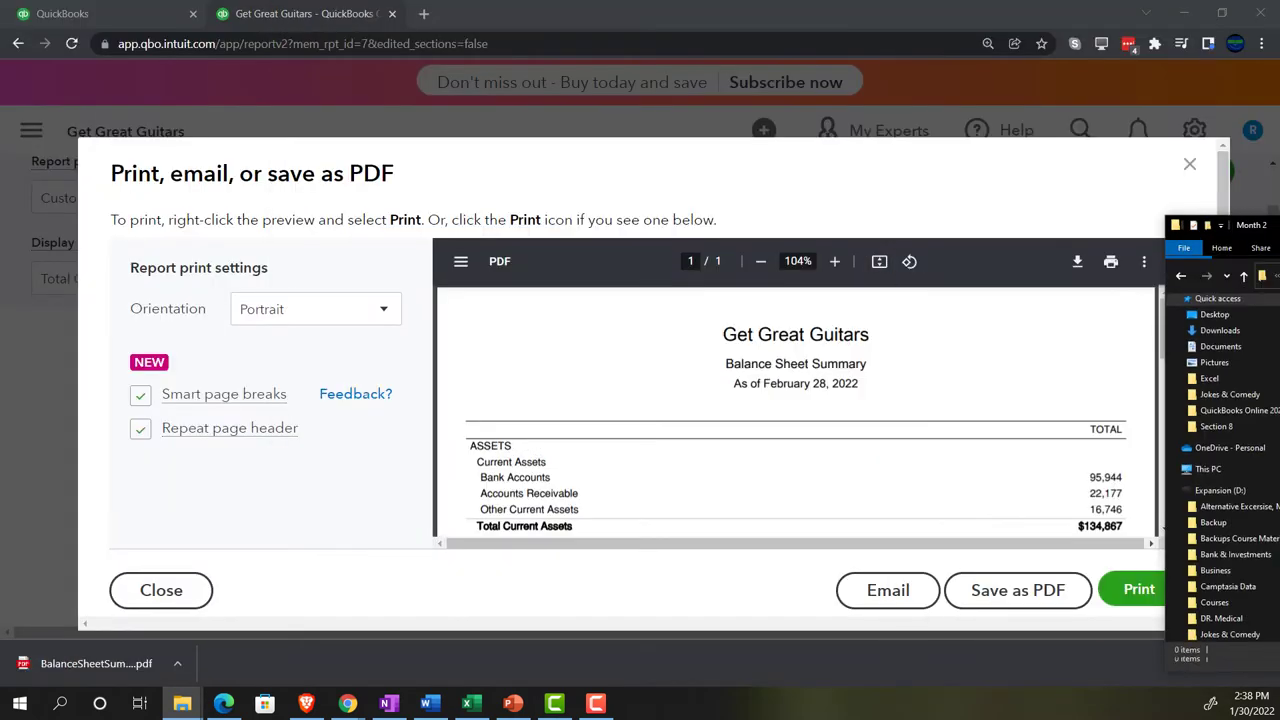
click(443, 585)
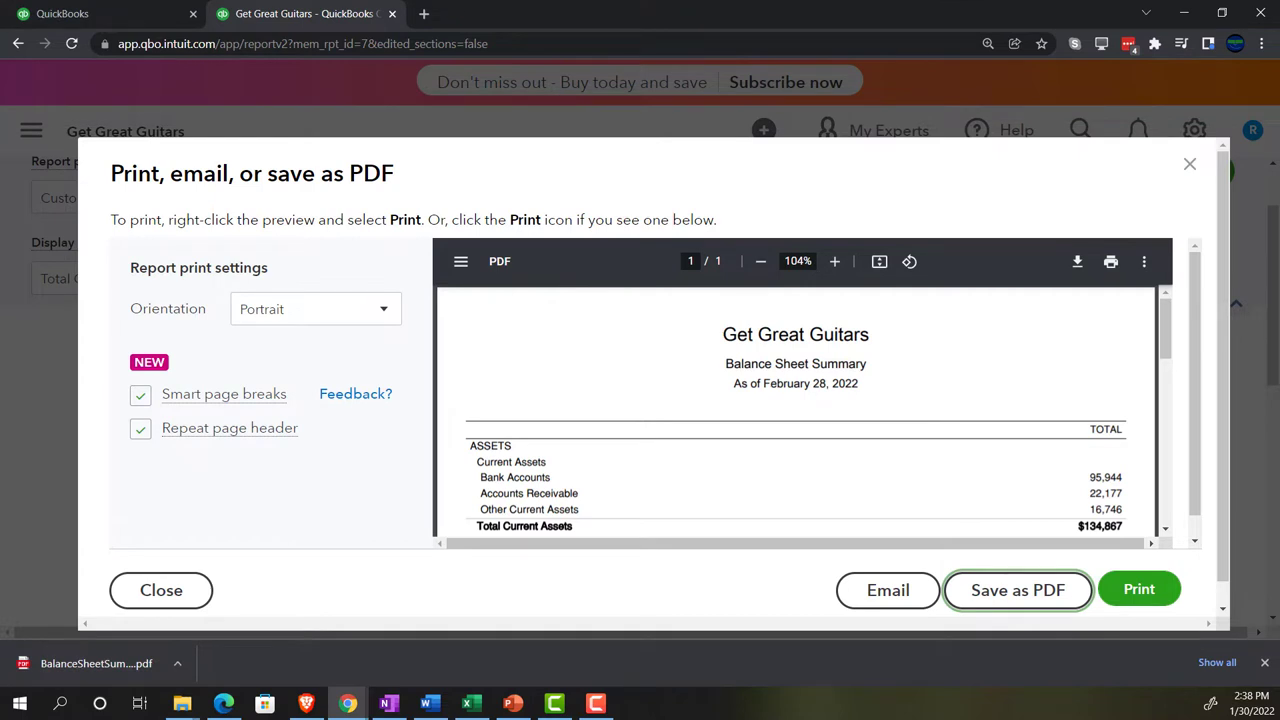
Step: Place the Balance Sheet Summary PDF in the Month 2 folder and show the folder's contents as large icons
key(alt+Tab)
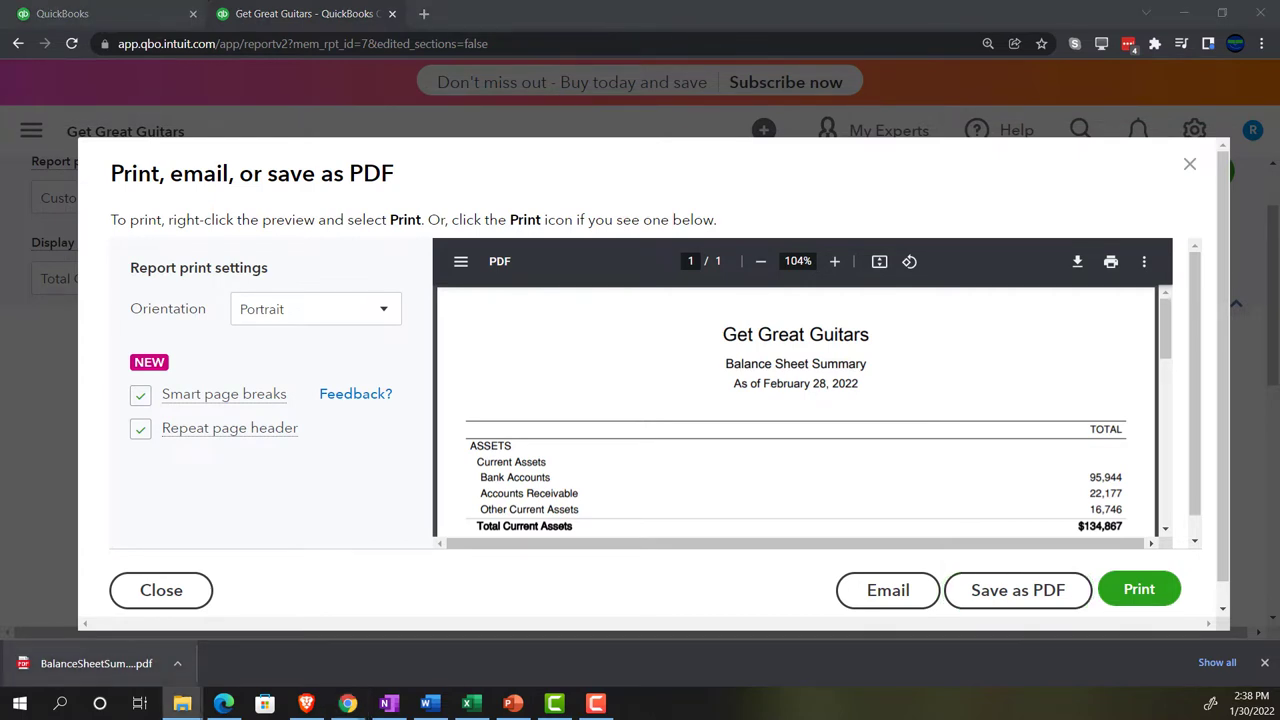
drag(1279, 262, 622, 1)
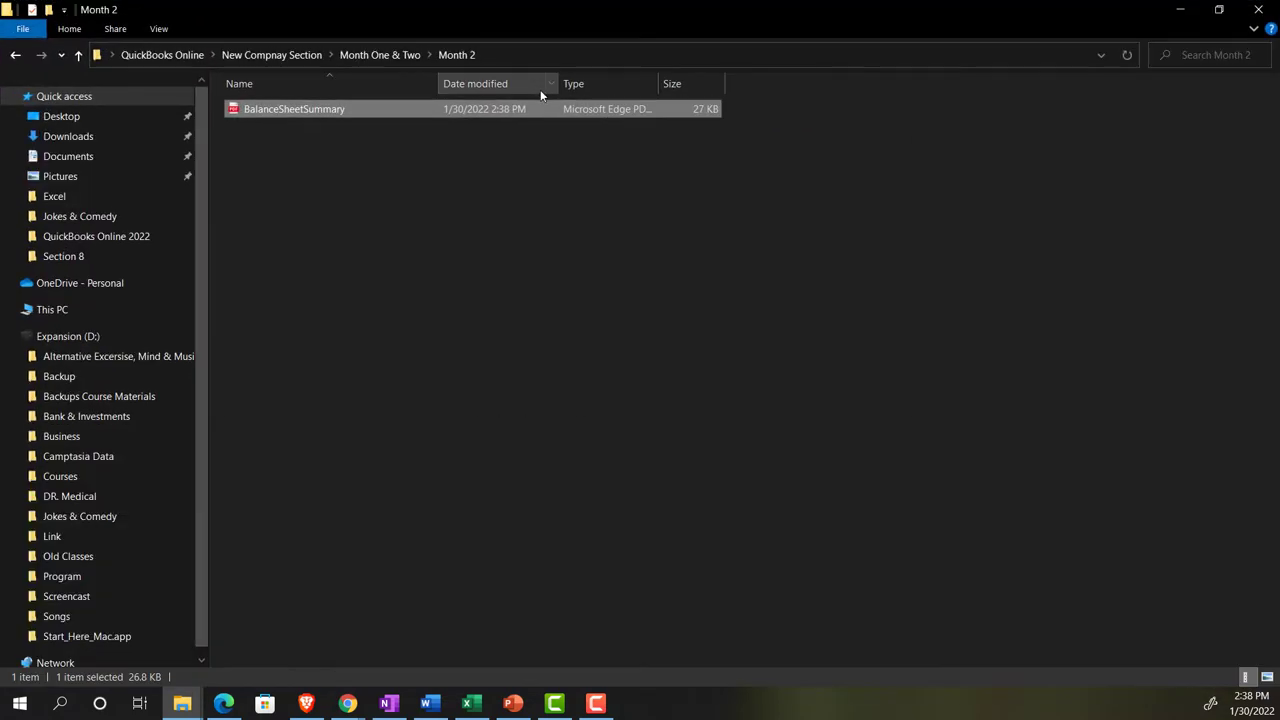
click(160, 30)
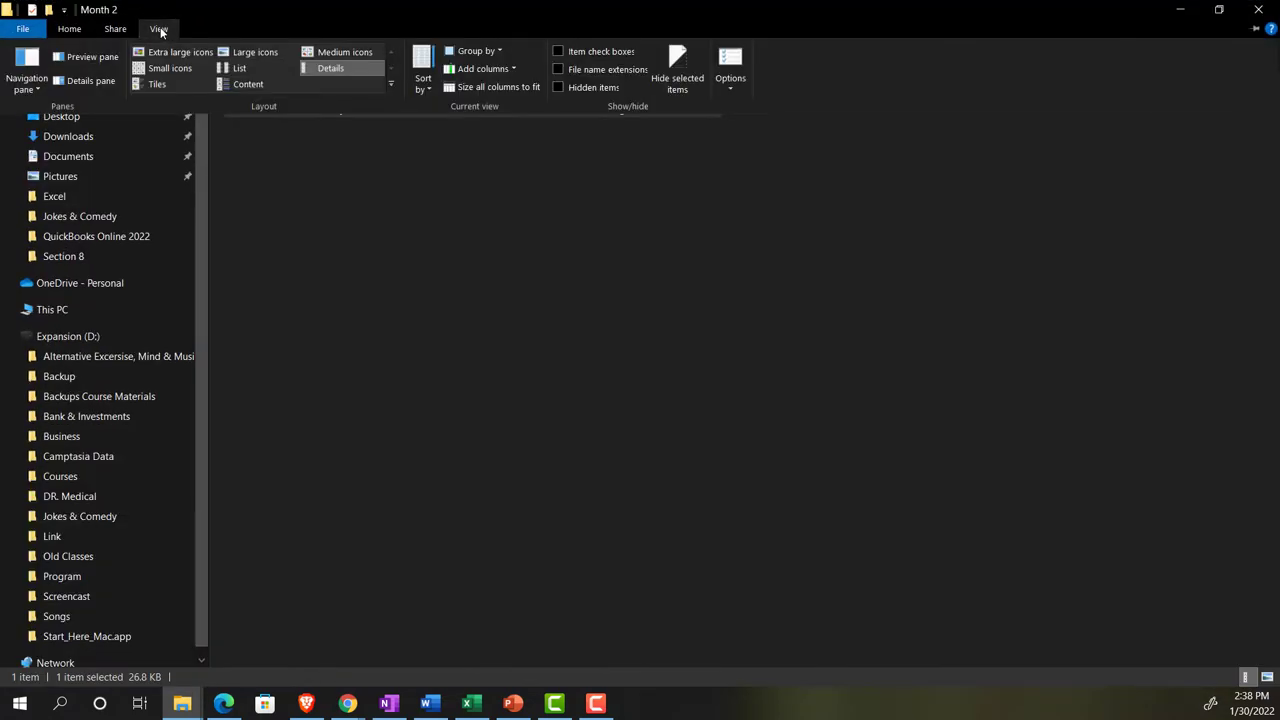
click(242, 62)
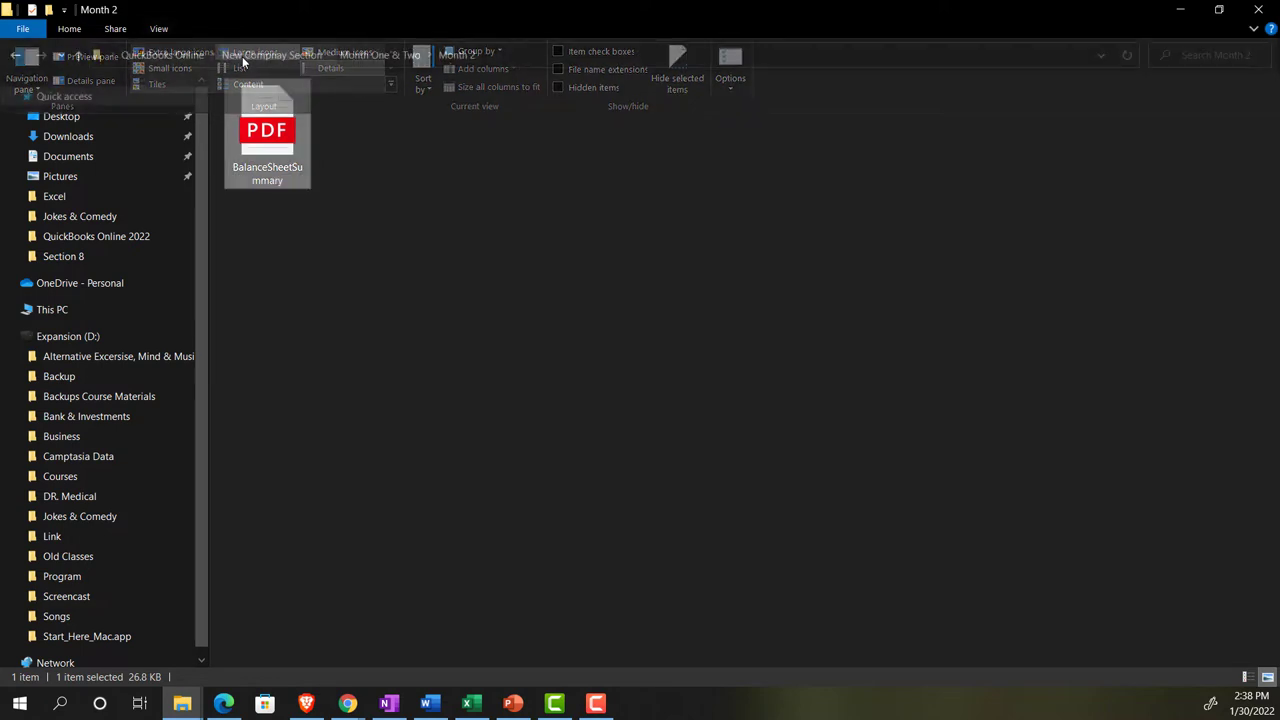
click(1181, 14)
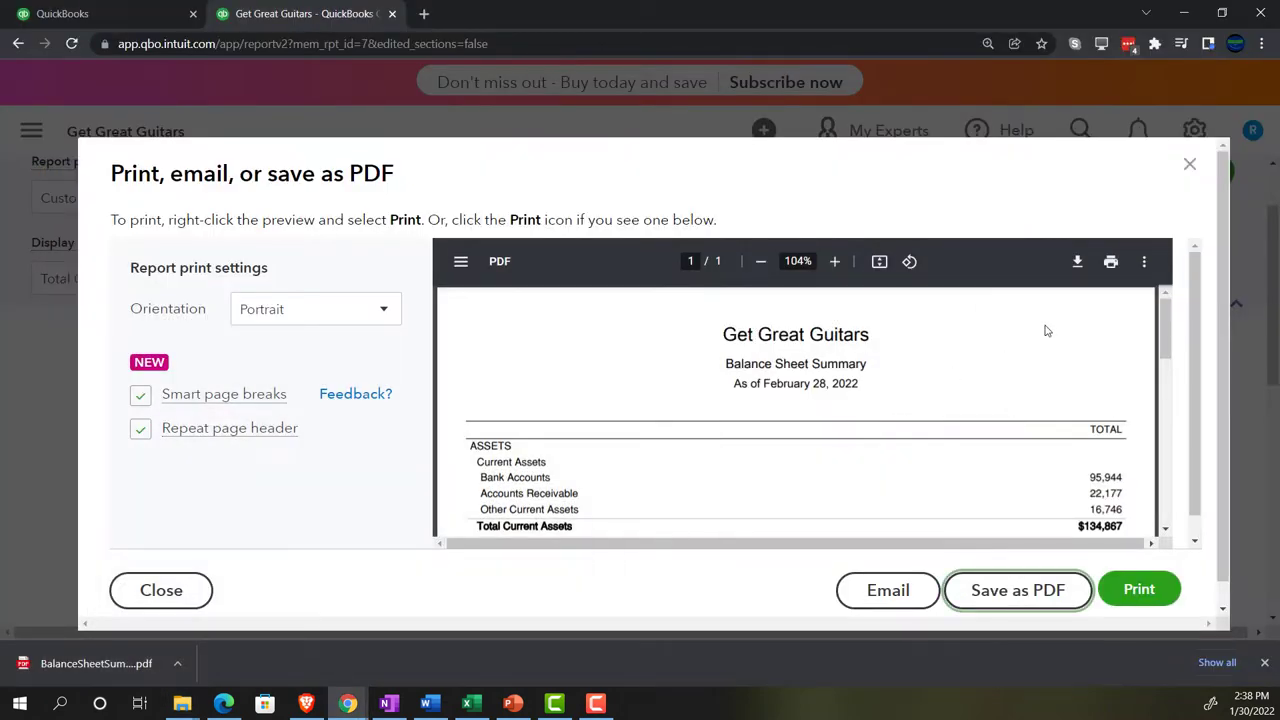
Step: Close the PDF dialog and open the saved 2 Comparative Balance Sheet report in a duplicate browser tab with the navigation pane hidden
click(1189, 164)
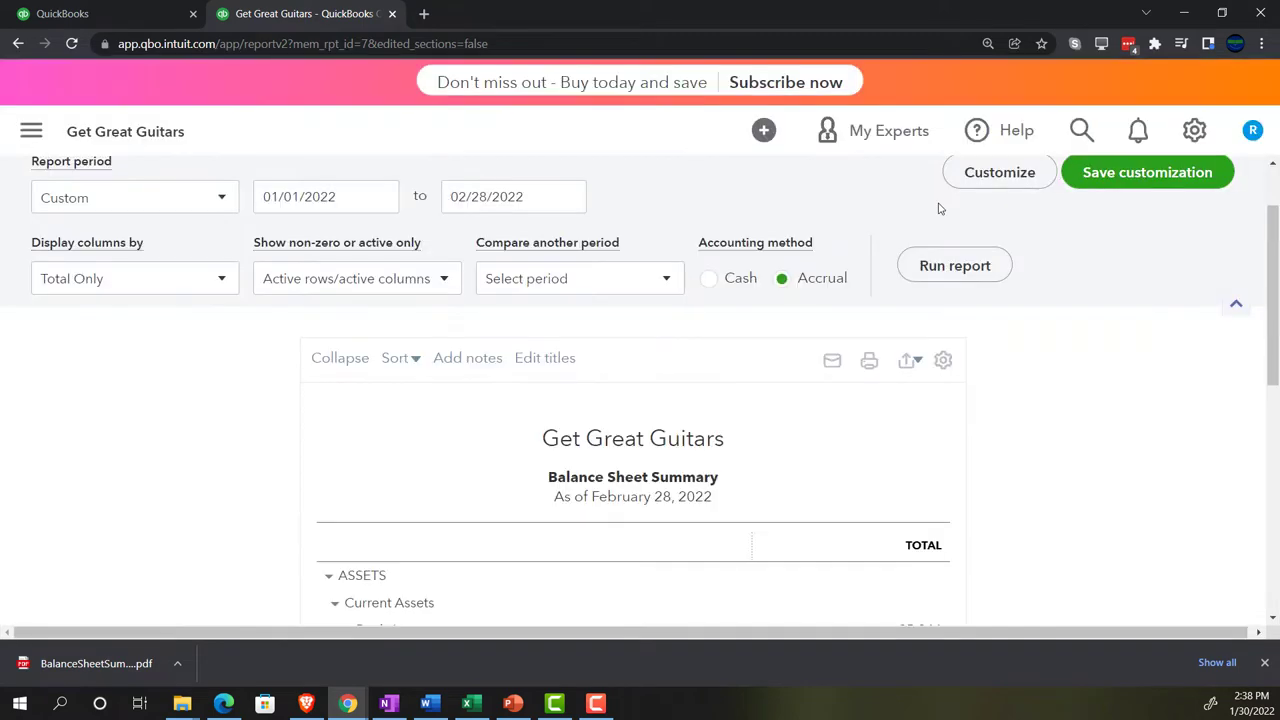
right_click(313, 13)
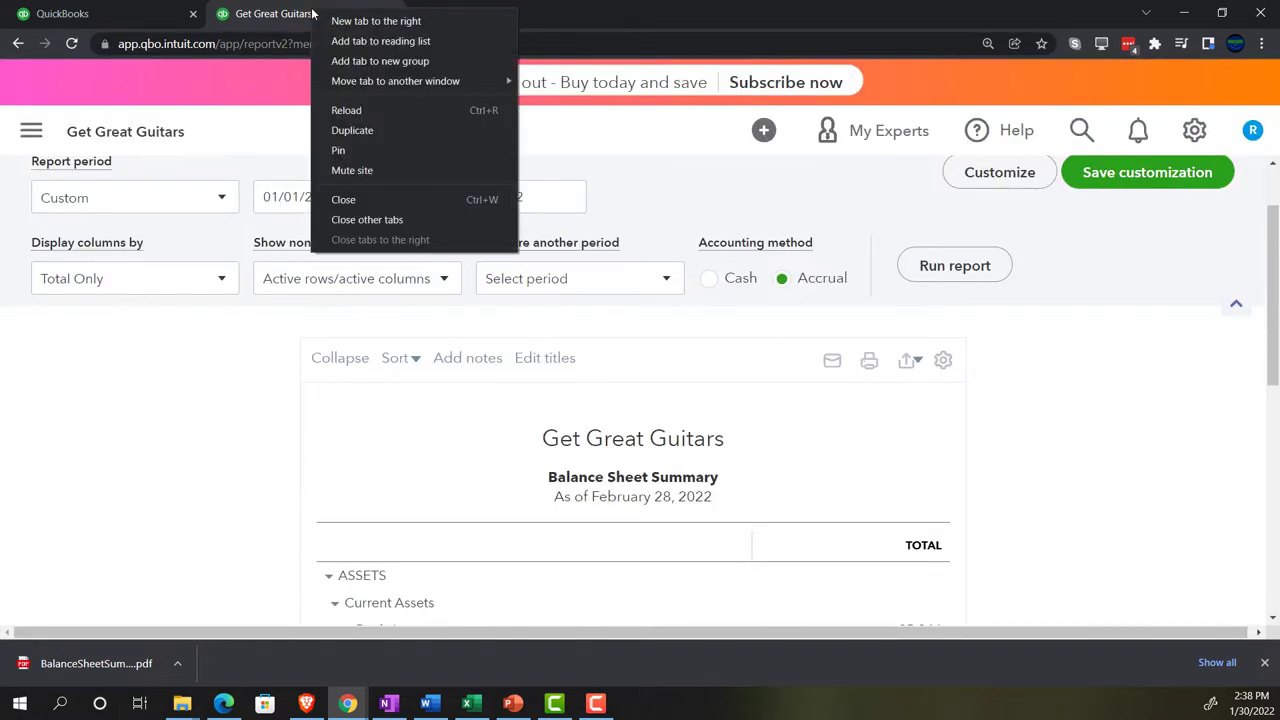
click(347, 130)
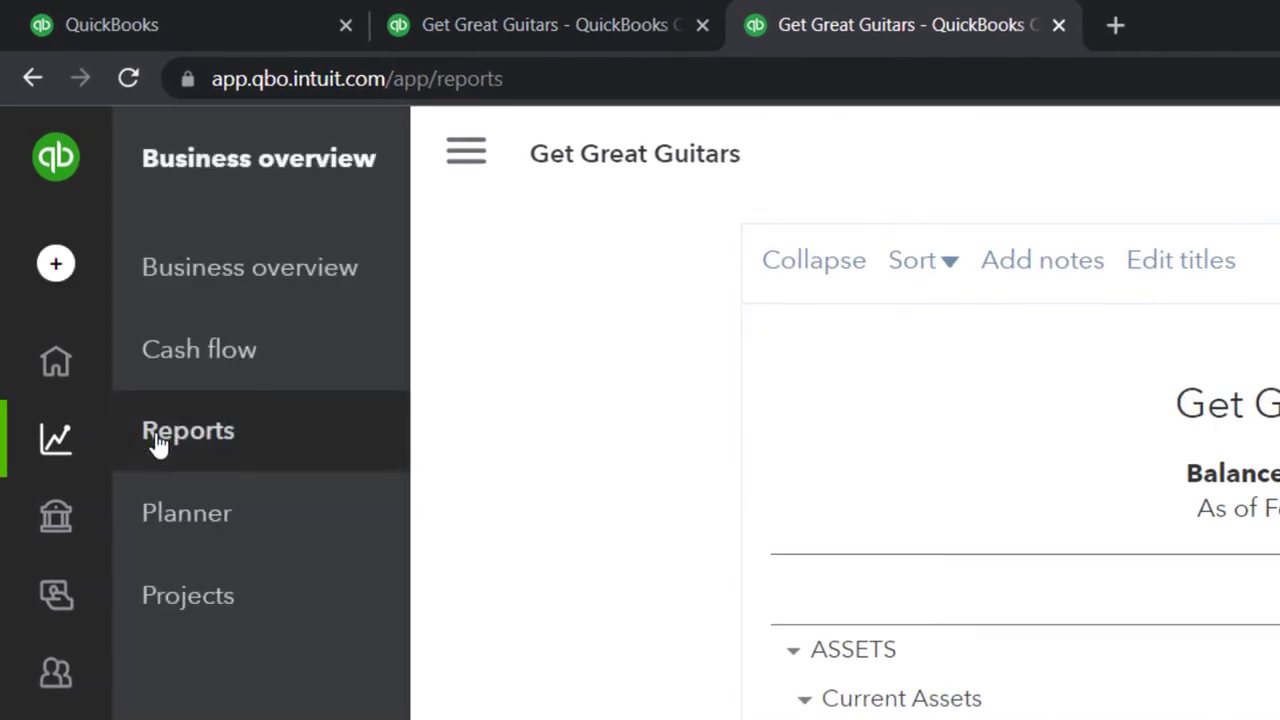
click(162, 443)
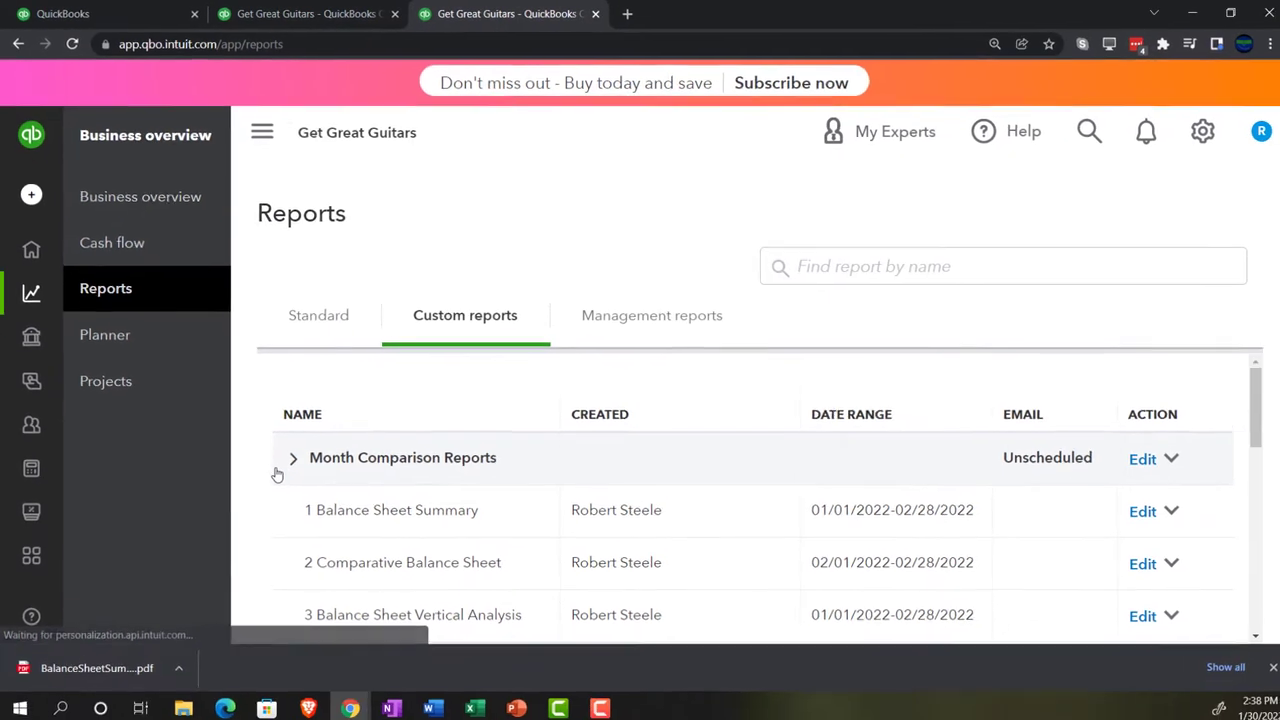
scroll(330, 490, down, 2)
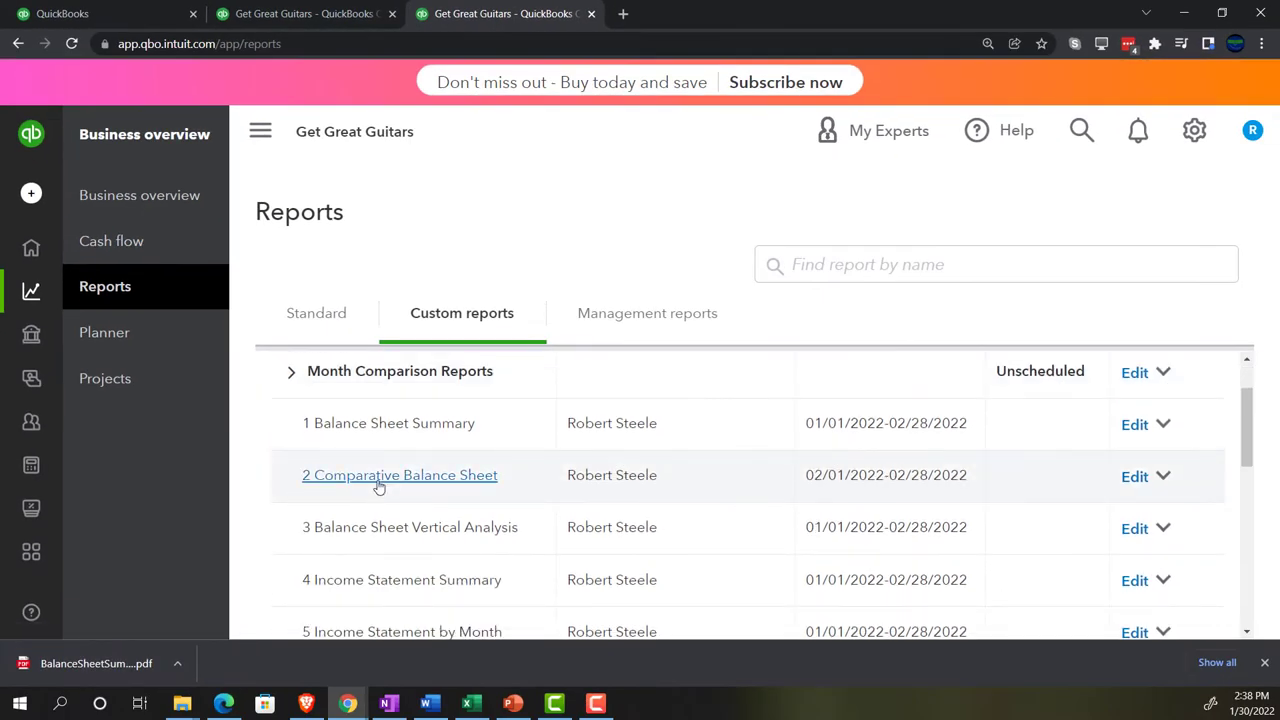
click(378, 478)
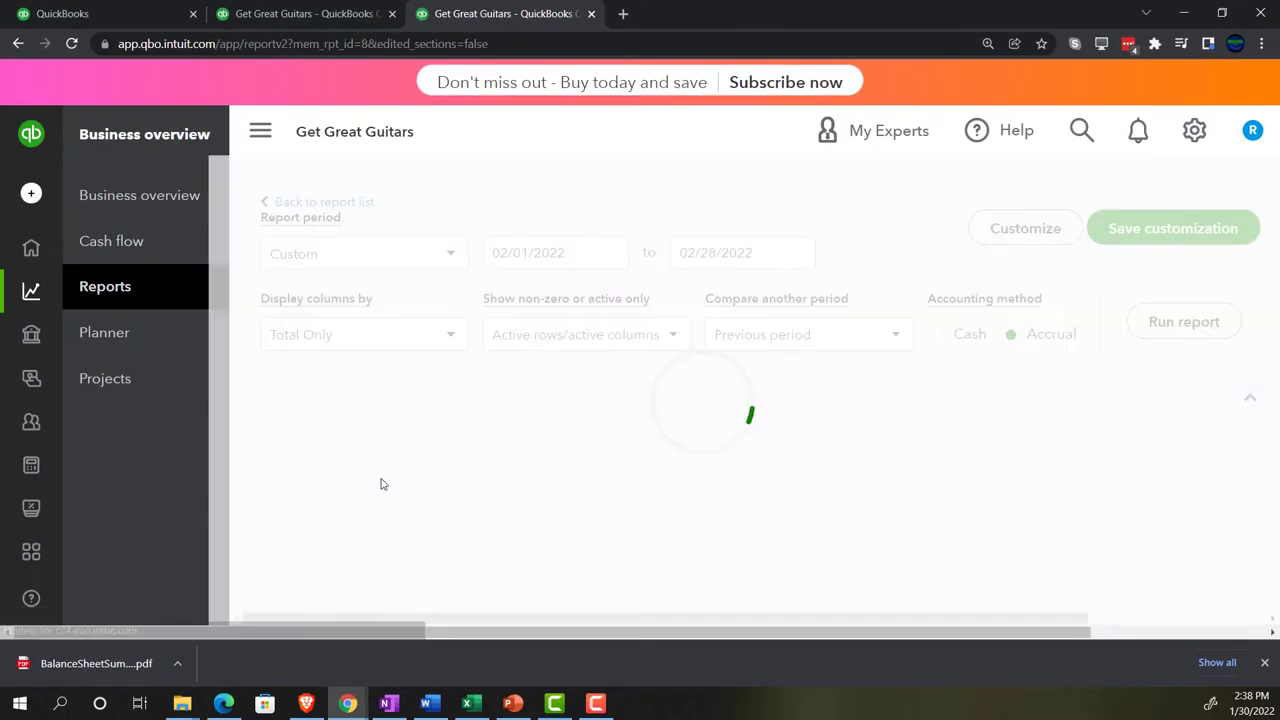
click(260, 138)
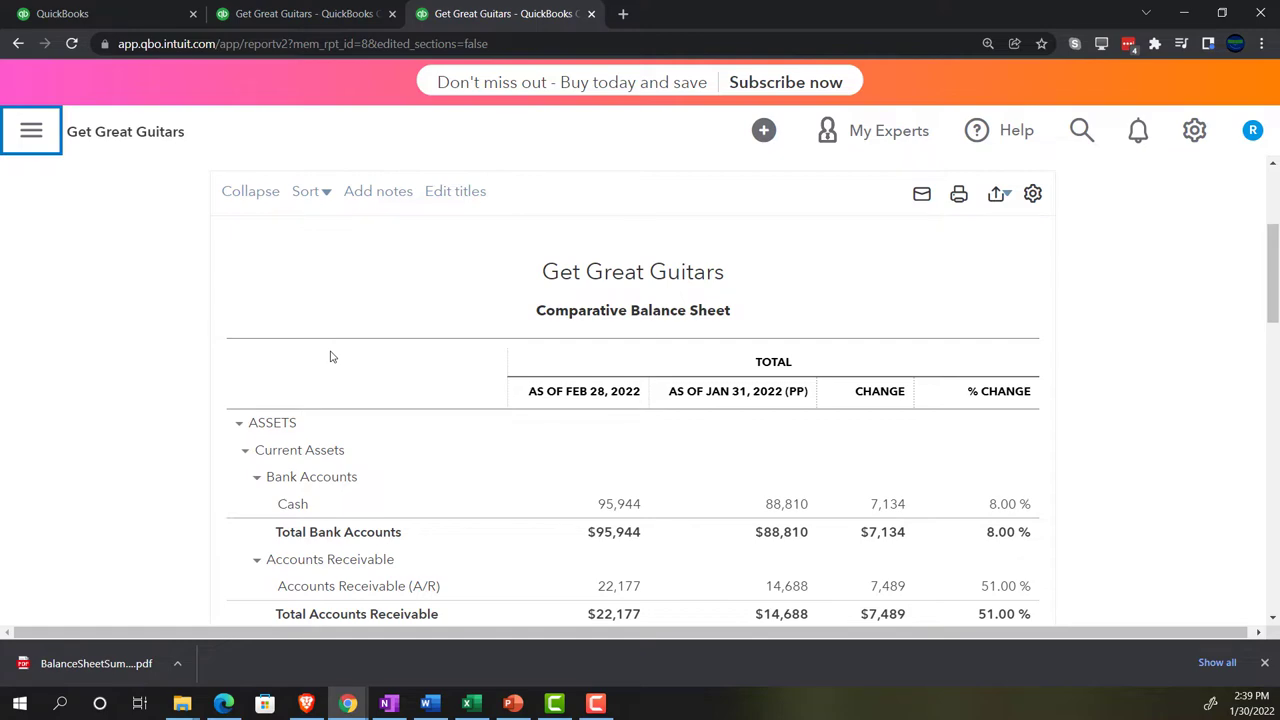
Step: Export the Comparative Balance Sheet report to PDF and place the saved file in the Month 2 folder
click(1006, 196)
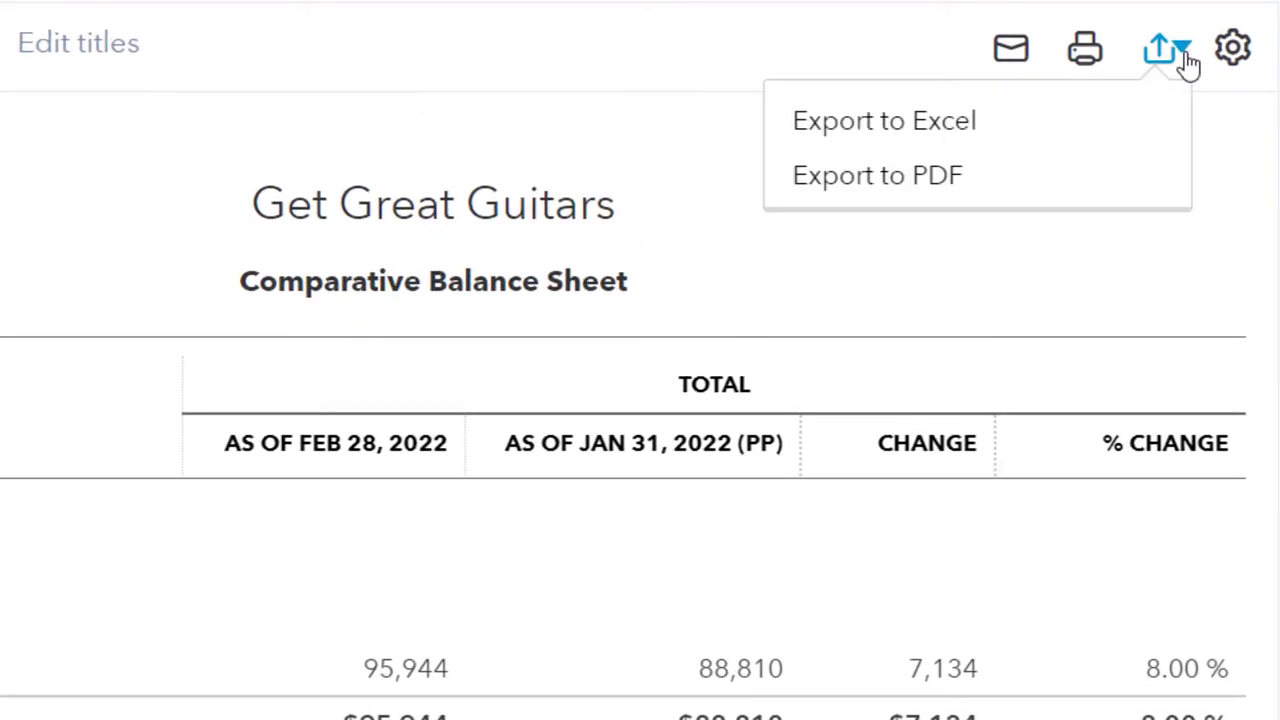
click(900, 190)
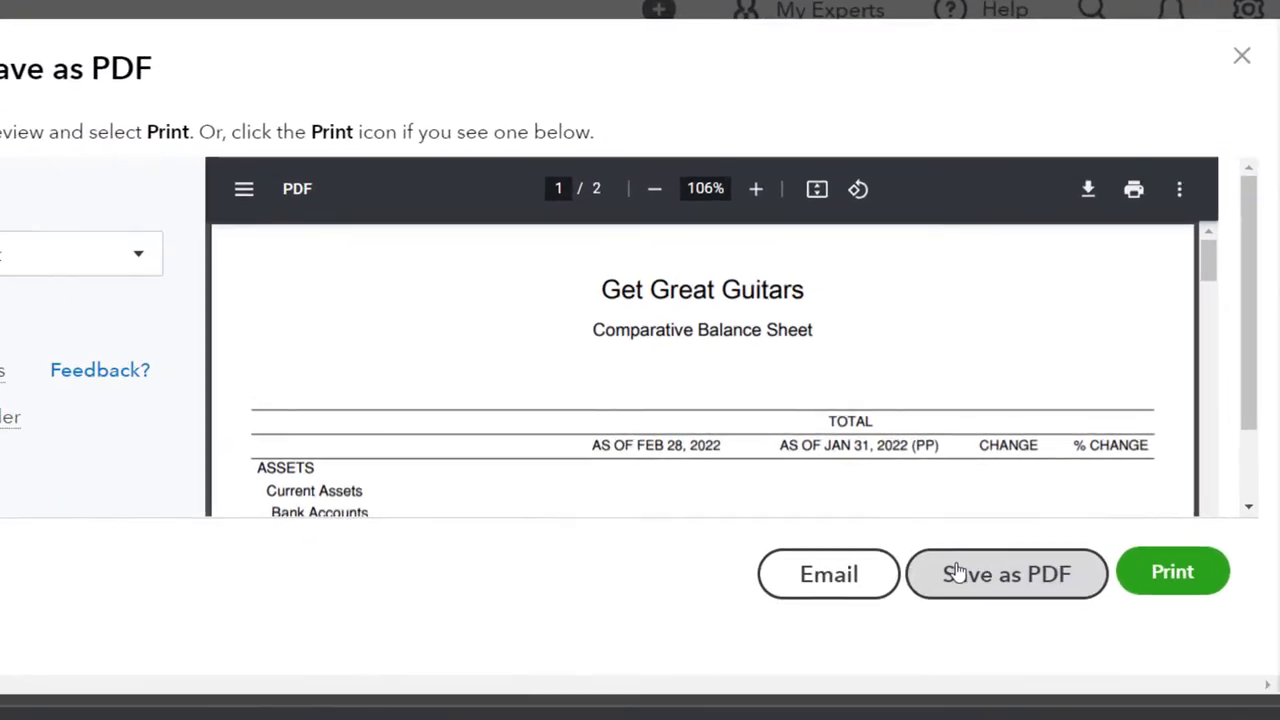
click(986, 541)
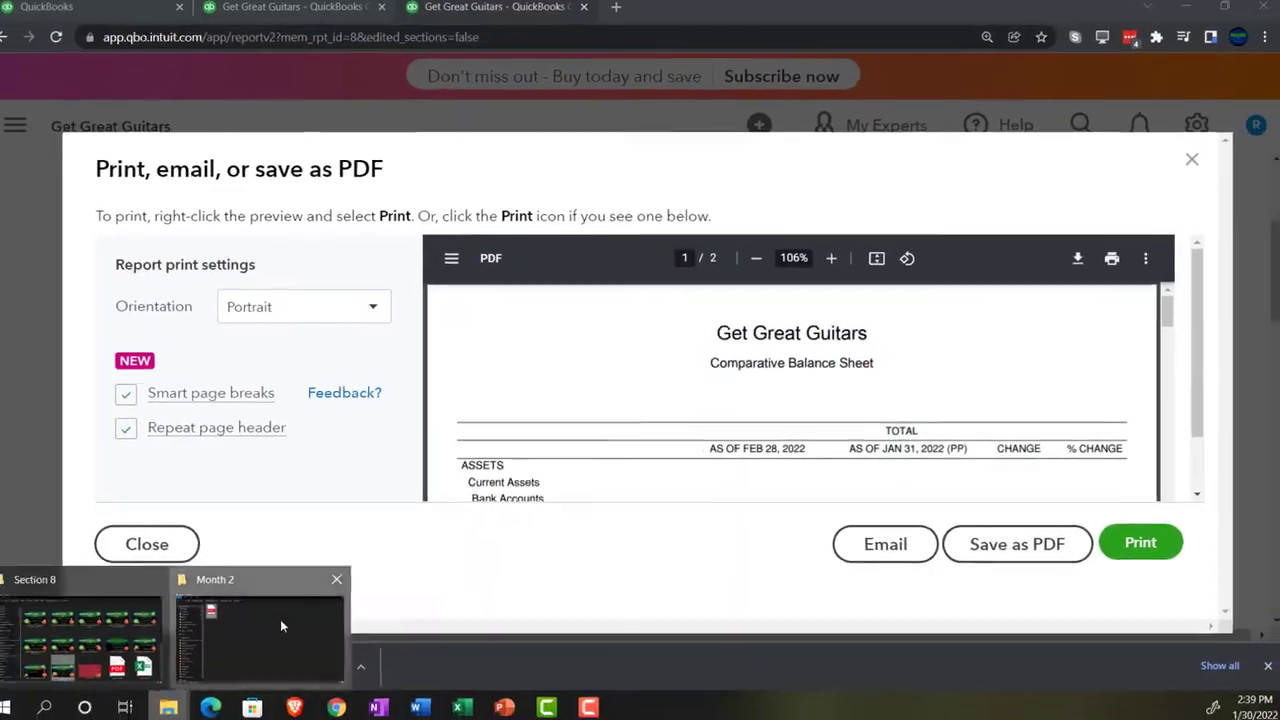
click(280, 619)
drag(559, 19, 1279, 320)
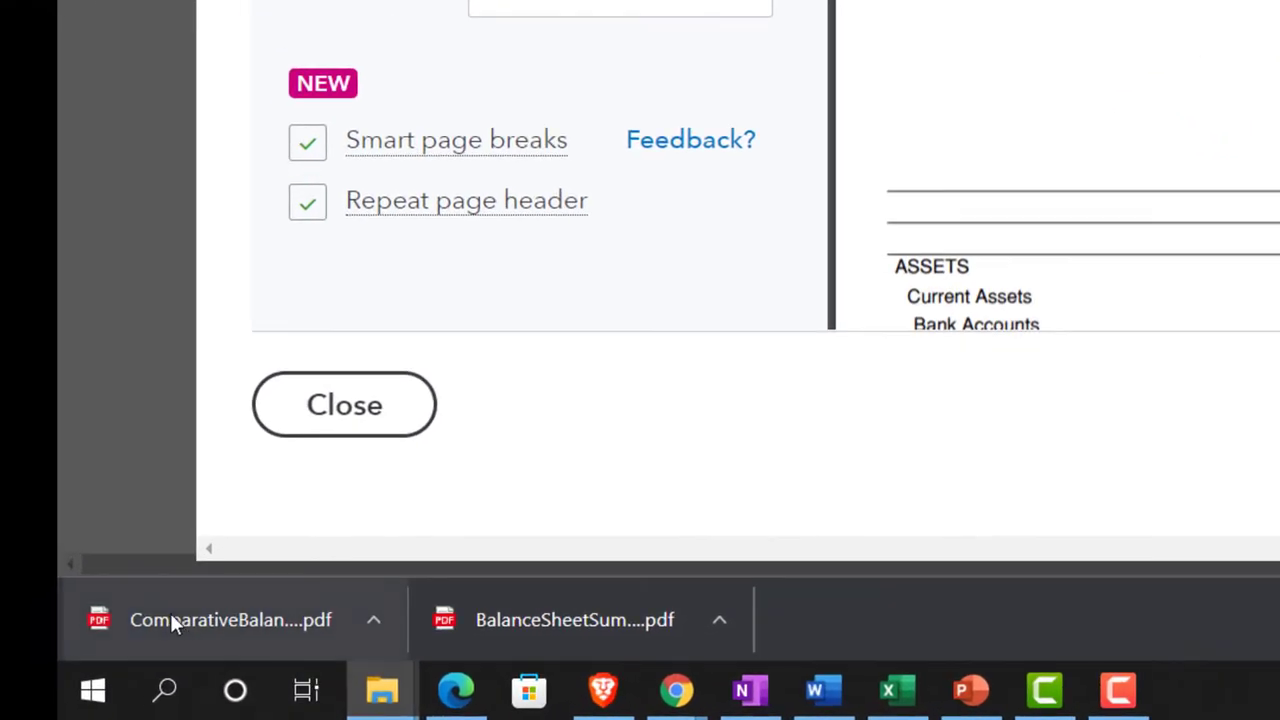
drag(64, 663, 370, 574)
drag(705, 465, 705, 465)
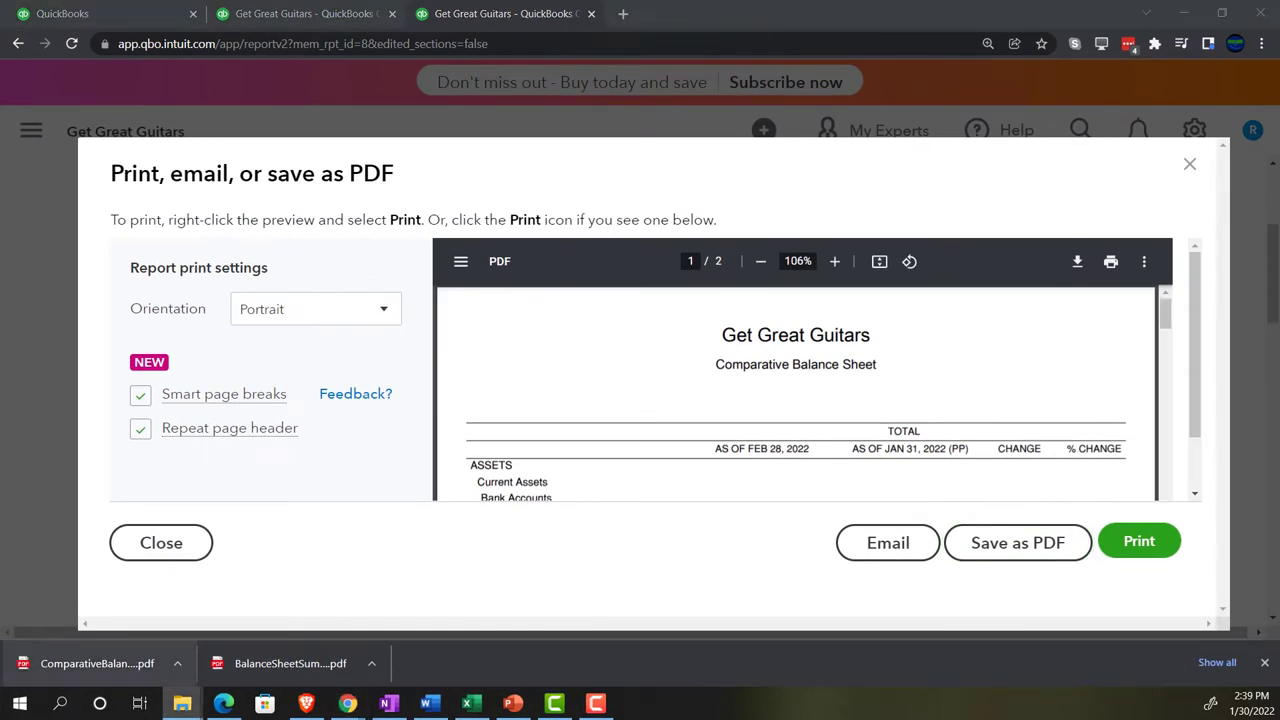
Step: Close the PDF dialog and open the saved 3 Balance Sheet Vertical Analysis report in a duplicate browser tab with the navigation pane hidden
click(1189, 167)
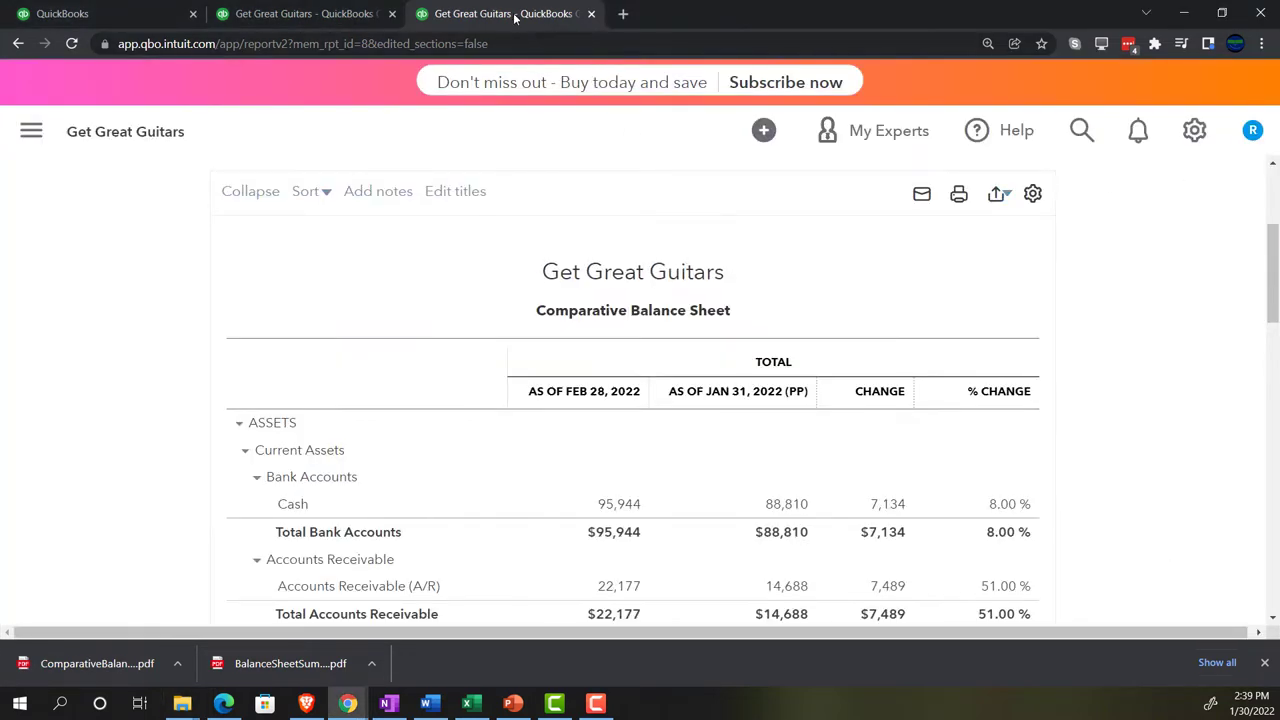
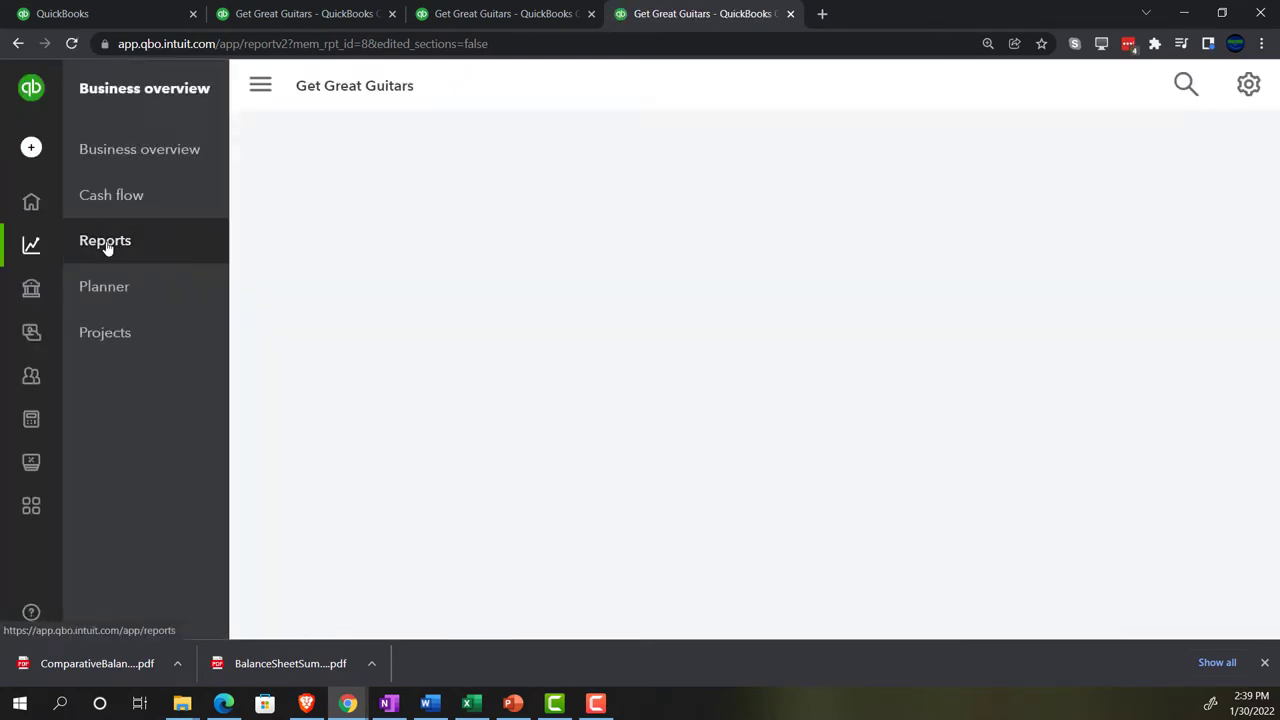
click(105, 243)
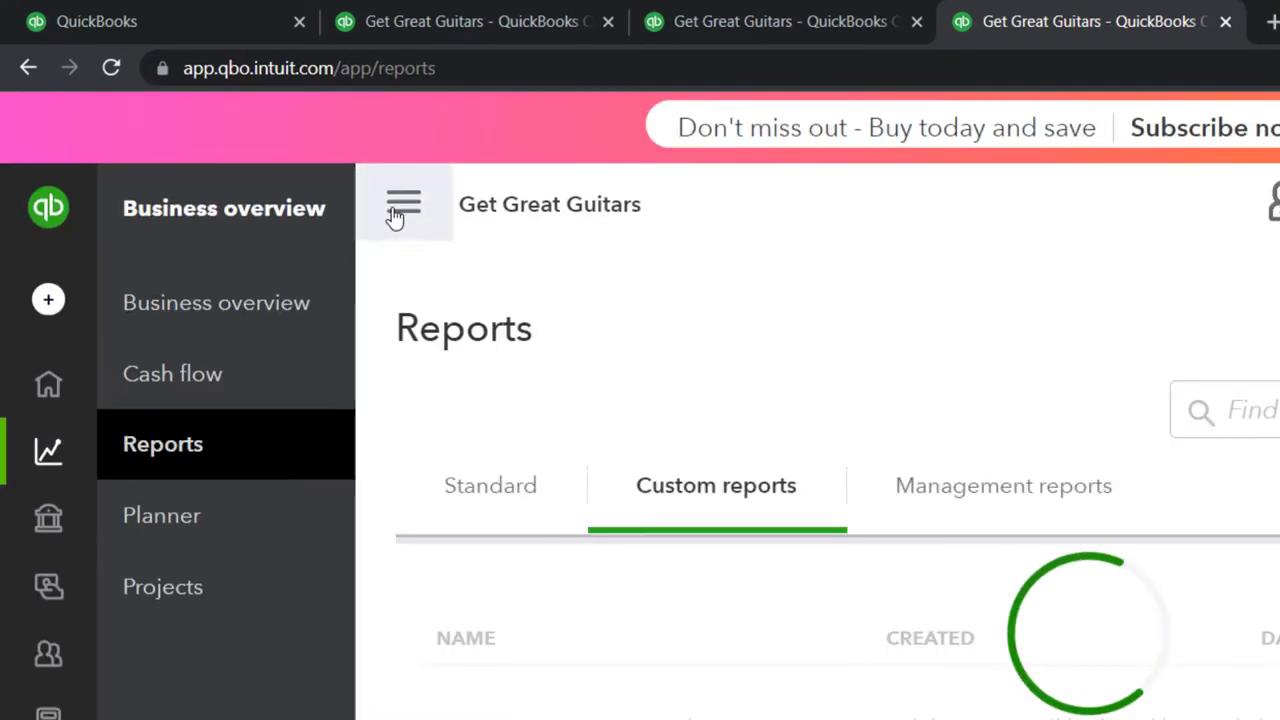
click(396, 215)
scroll(295, 462, down, 1)
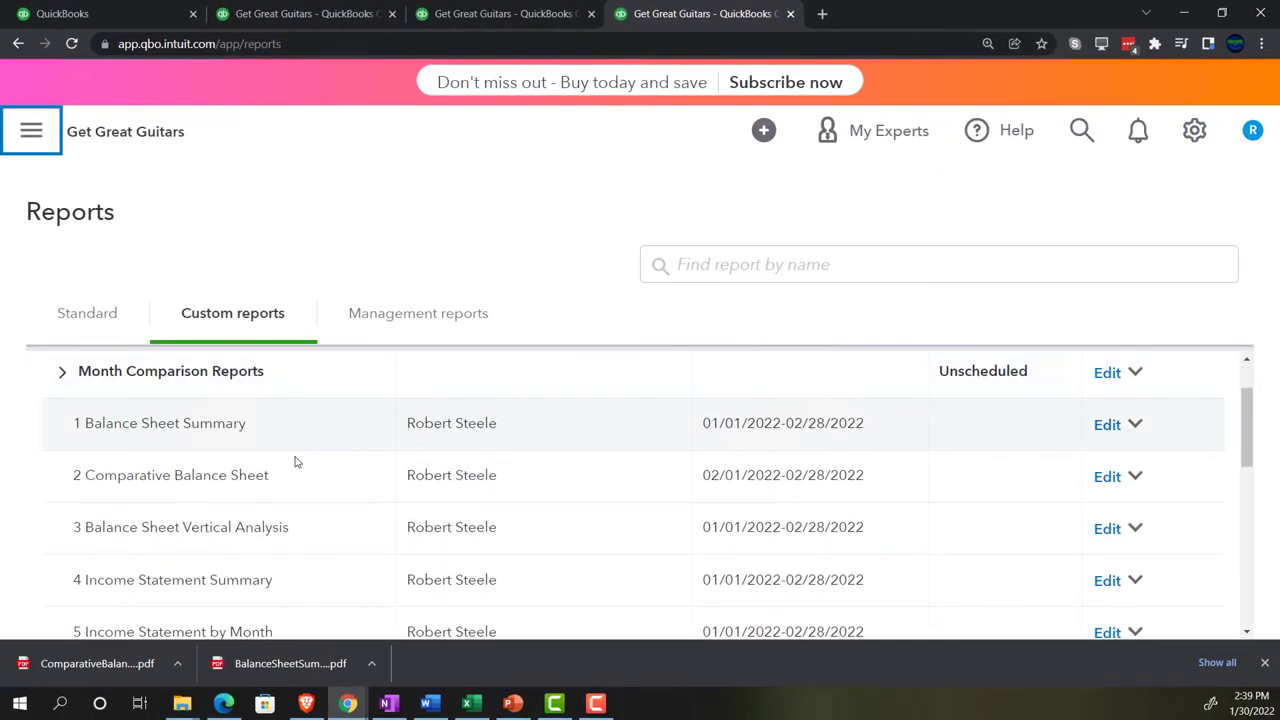
click(208, 530)
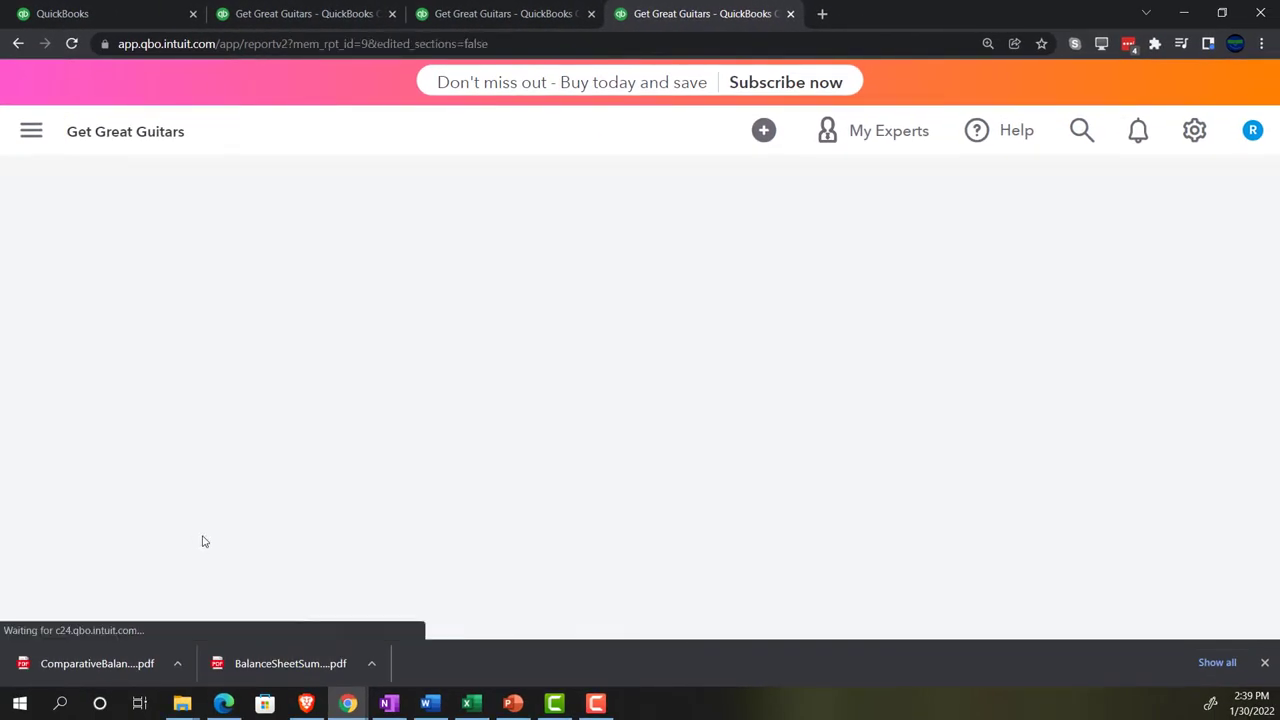
Step: Export the Balance Sheet Vertical Analysis report to PDF and place the saved file in the Month 2 folder
scroll(264, 520, down, 4)
scroll(264, 520, up, 5)
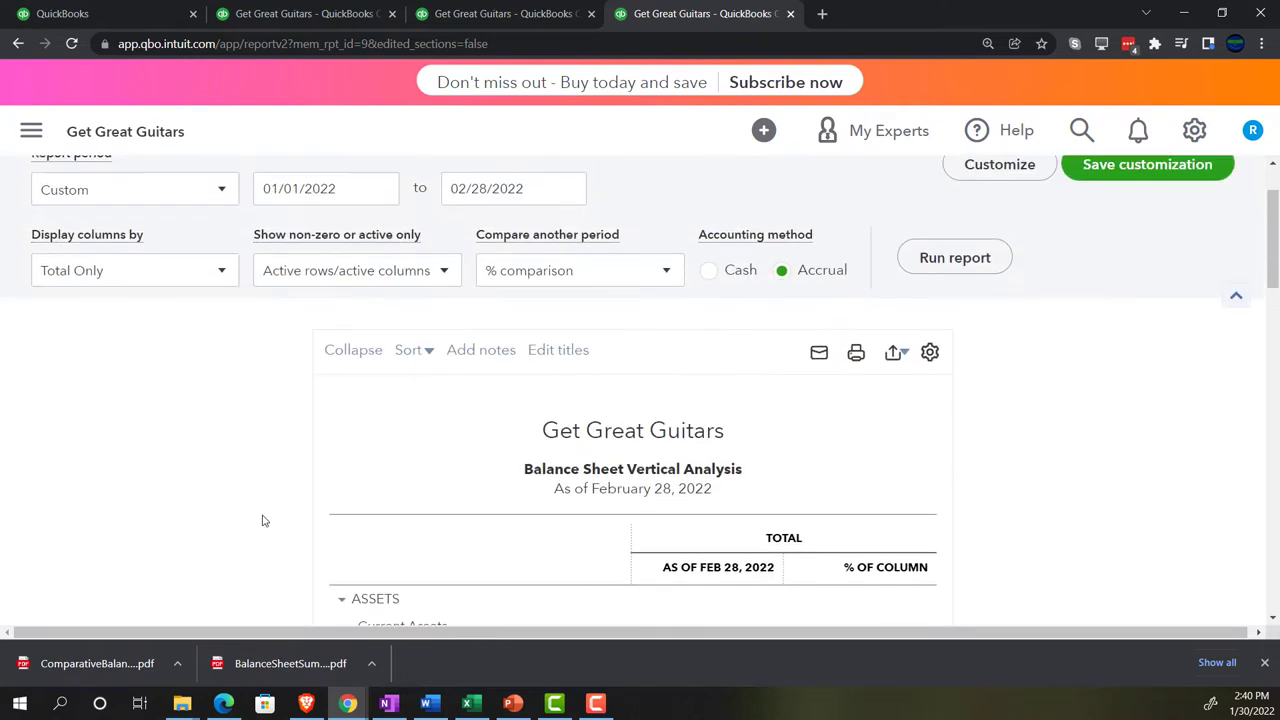
scroll(264, 520, up, 1)
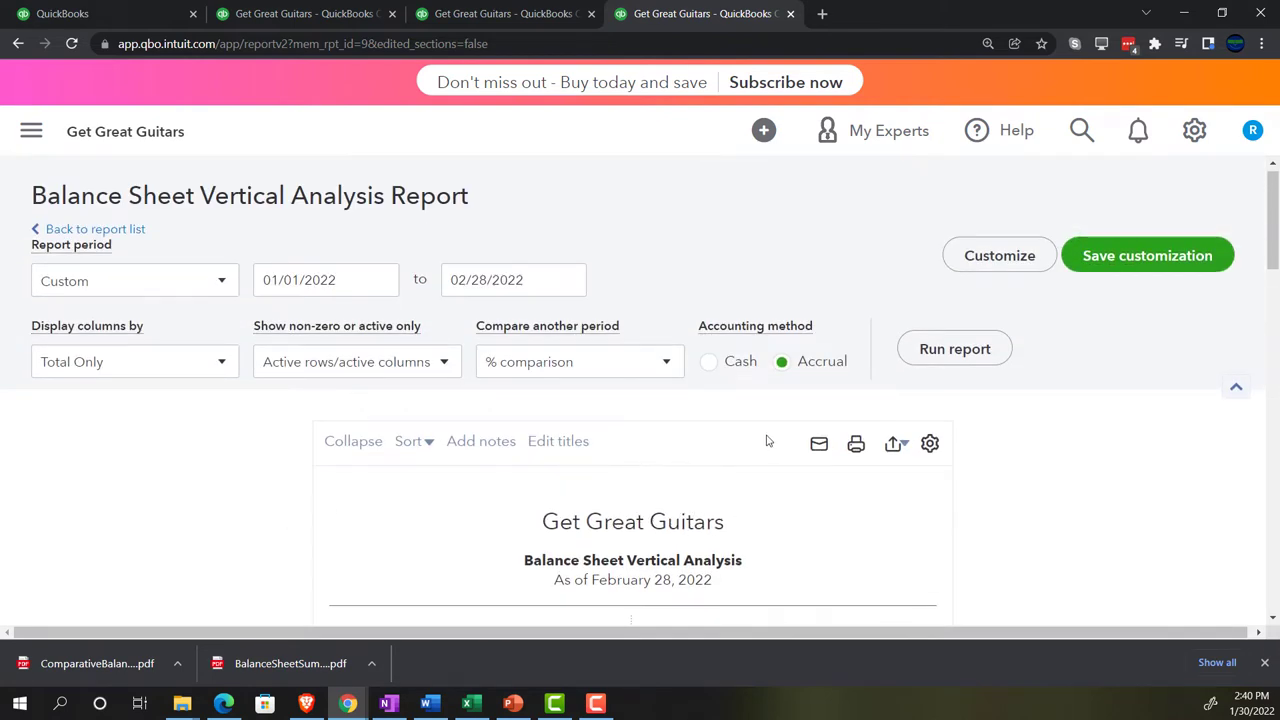
click(893, 450)
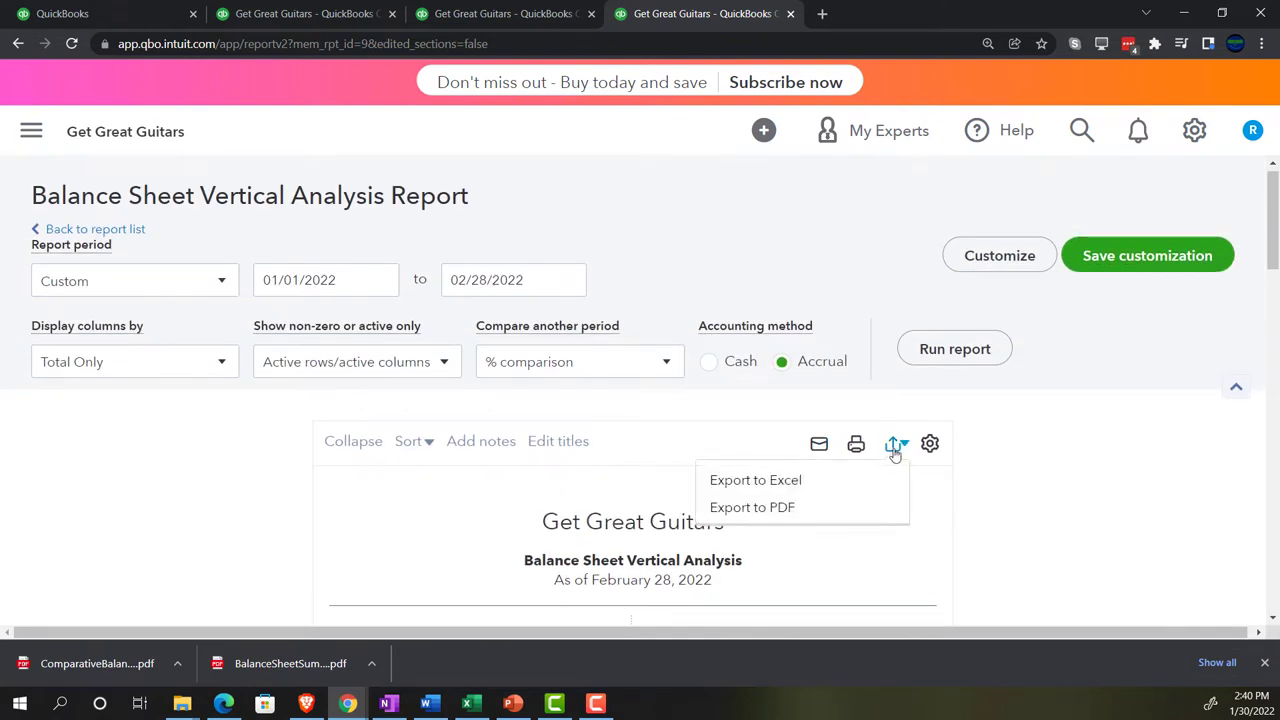
click(773, 510)
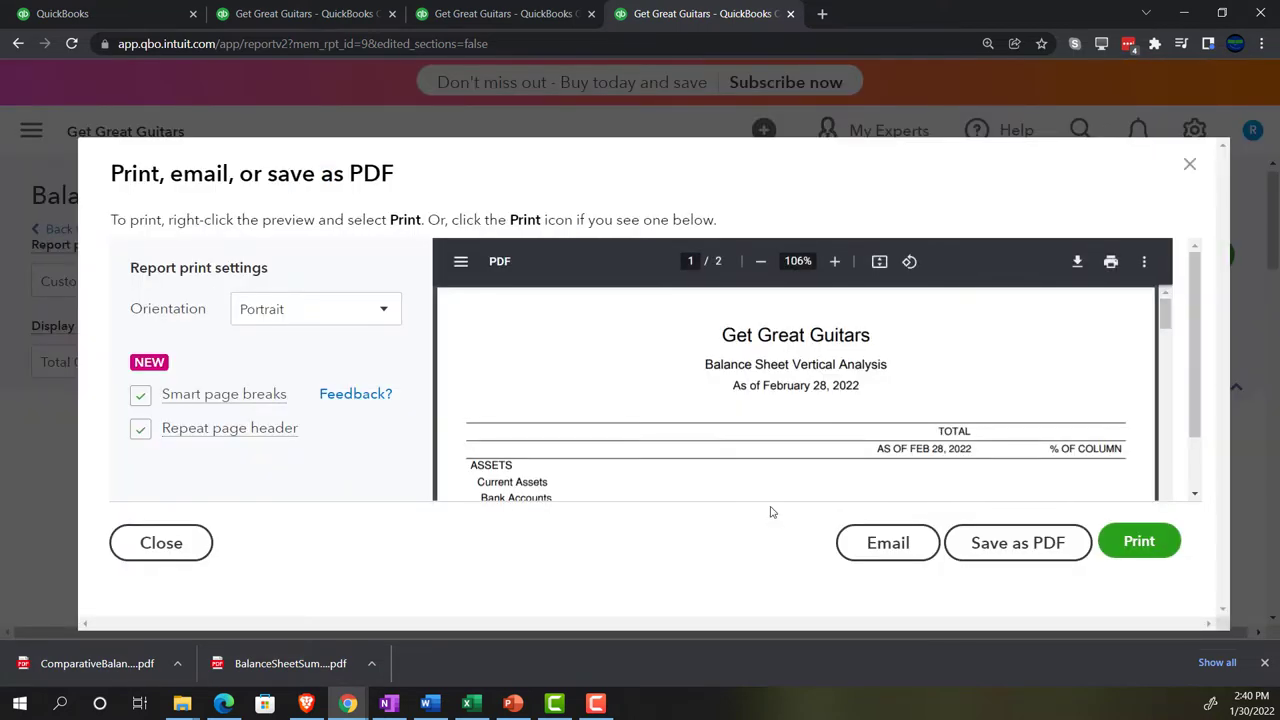
click(1023, 543)
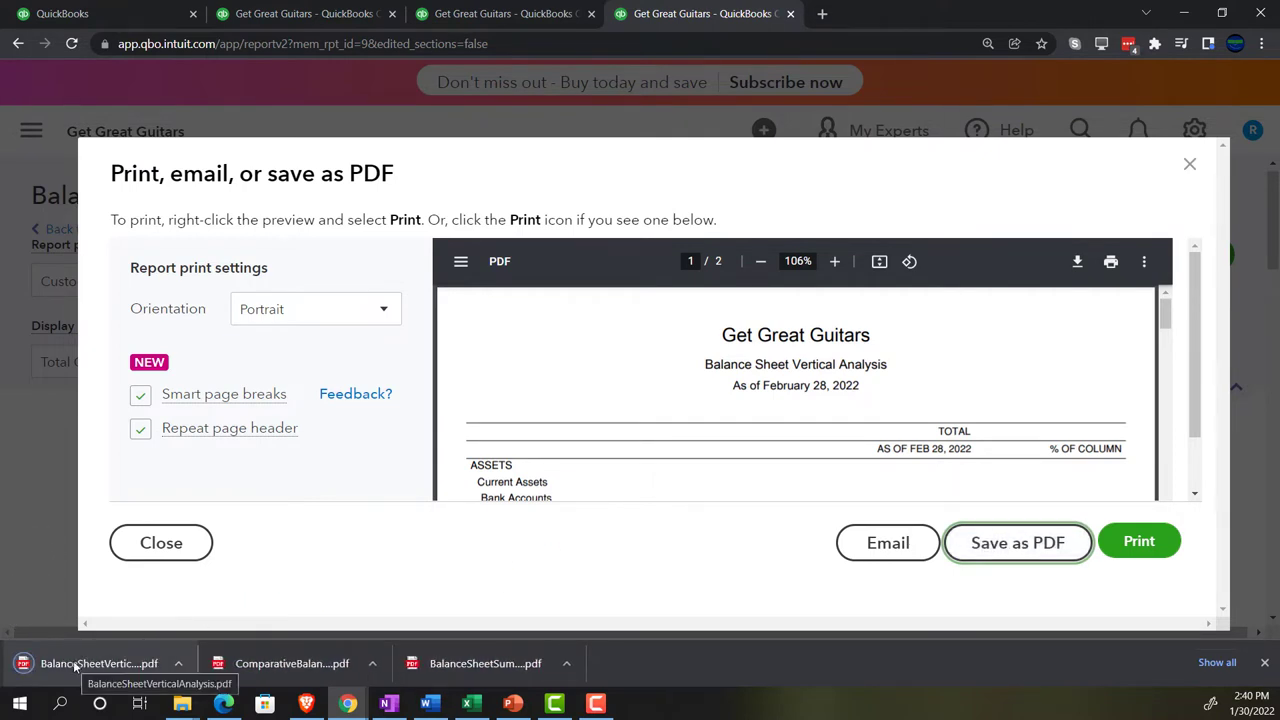
drag(75, 667, 940, 488)
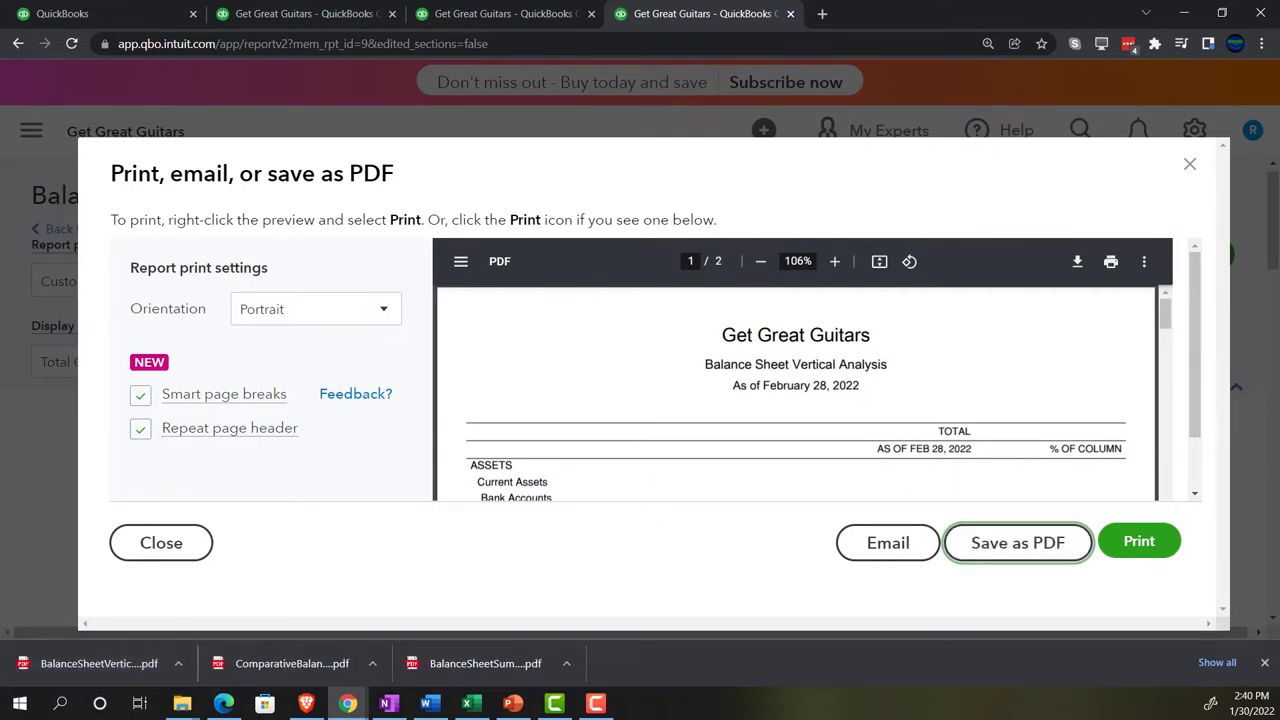
Step: Close the PDF dialog and open the saved 4 Income Statement Summary report in a duplicate browser tab with the navigation pane hidden
click(1187, 166)
right_click(713, 17)
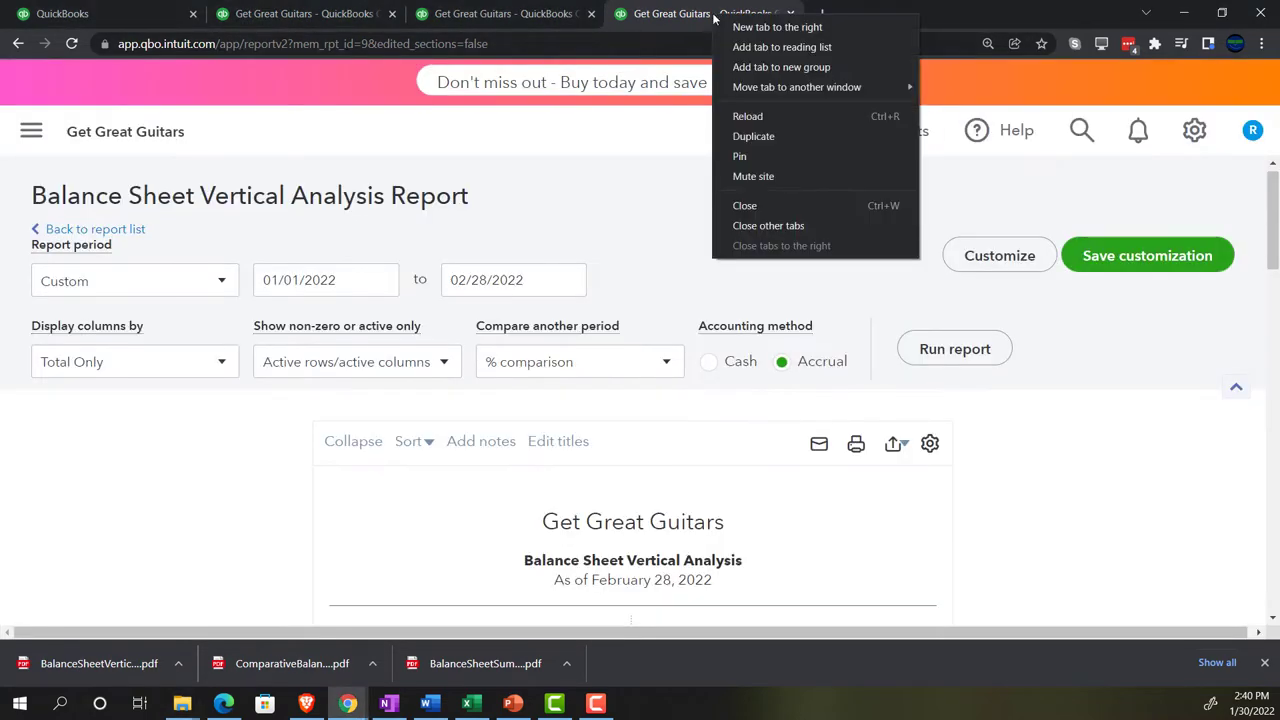
click(741, 134)
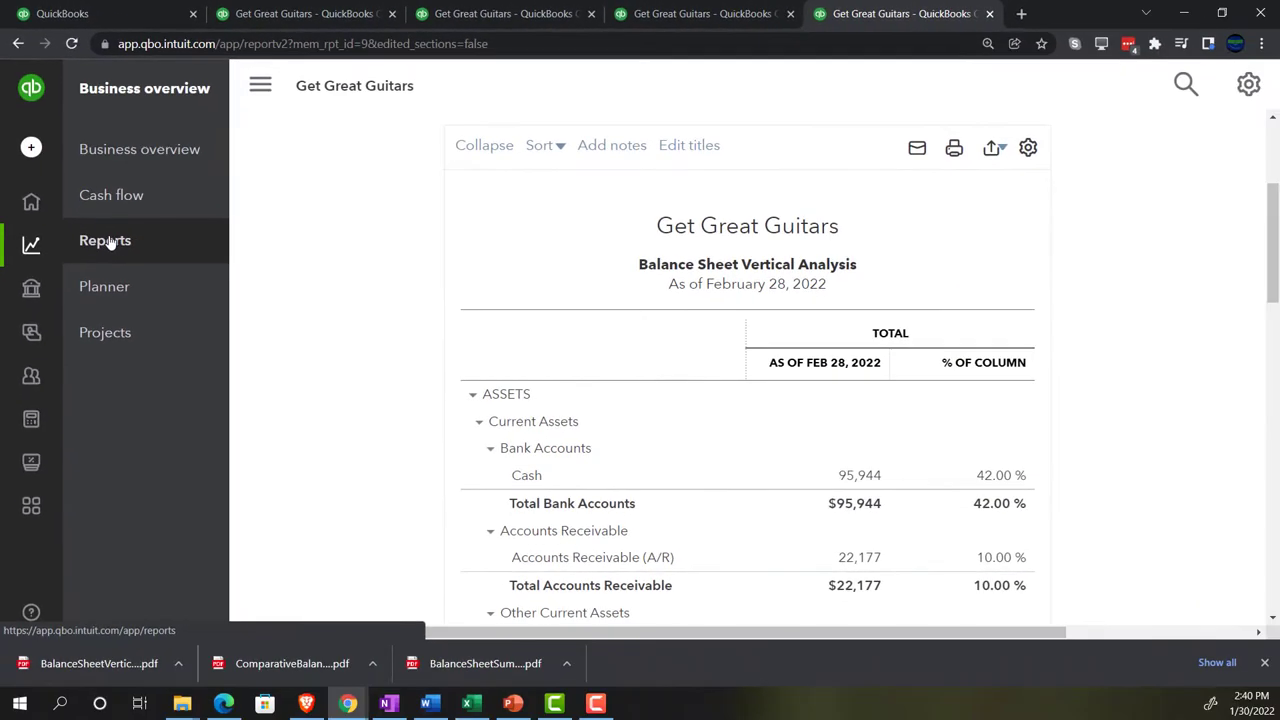
click(128, 235)
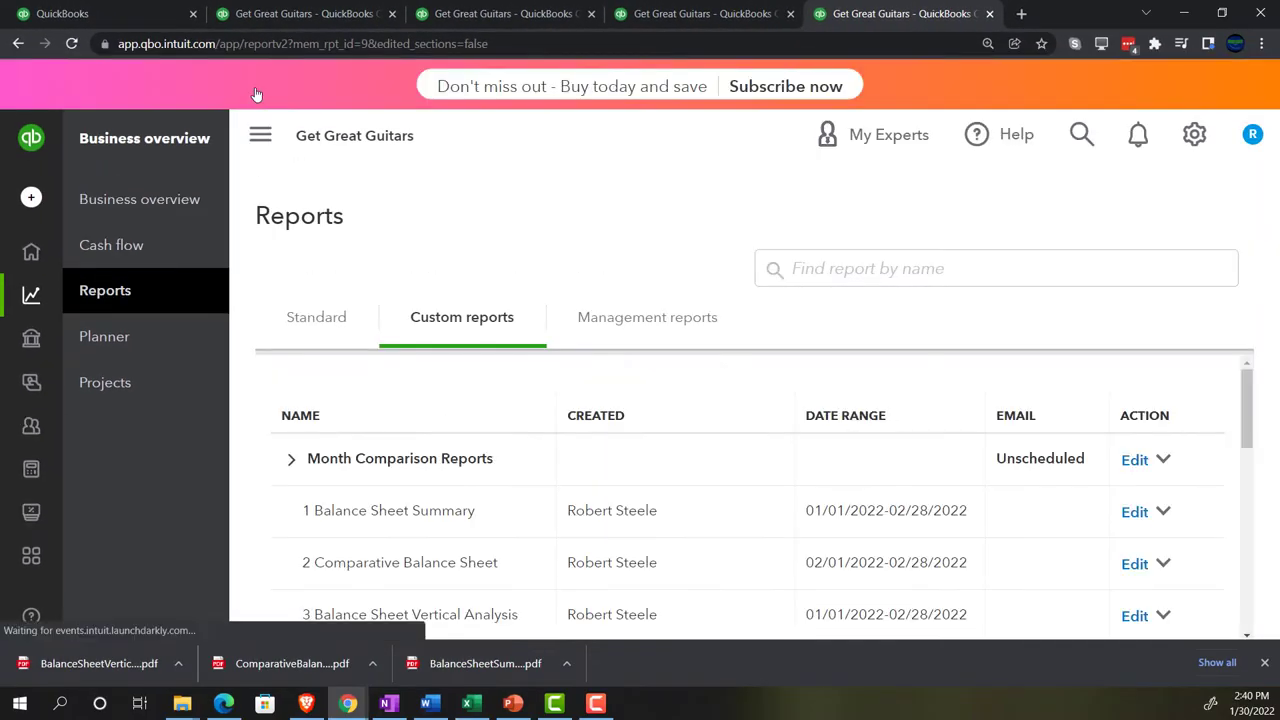
click(259, 132)
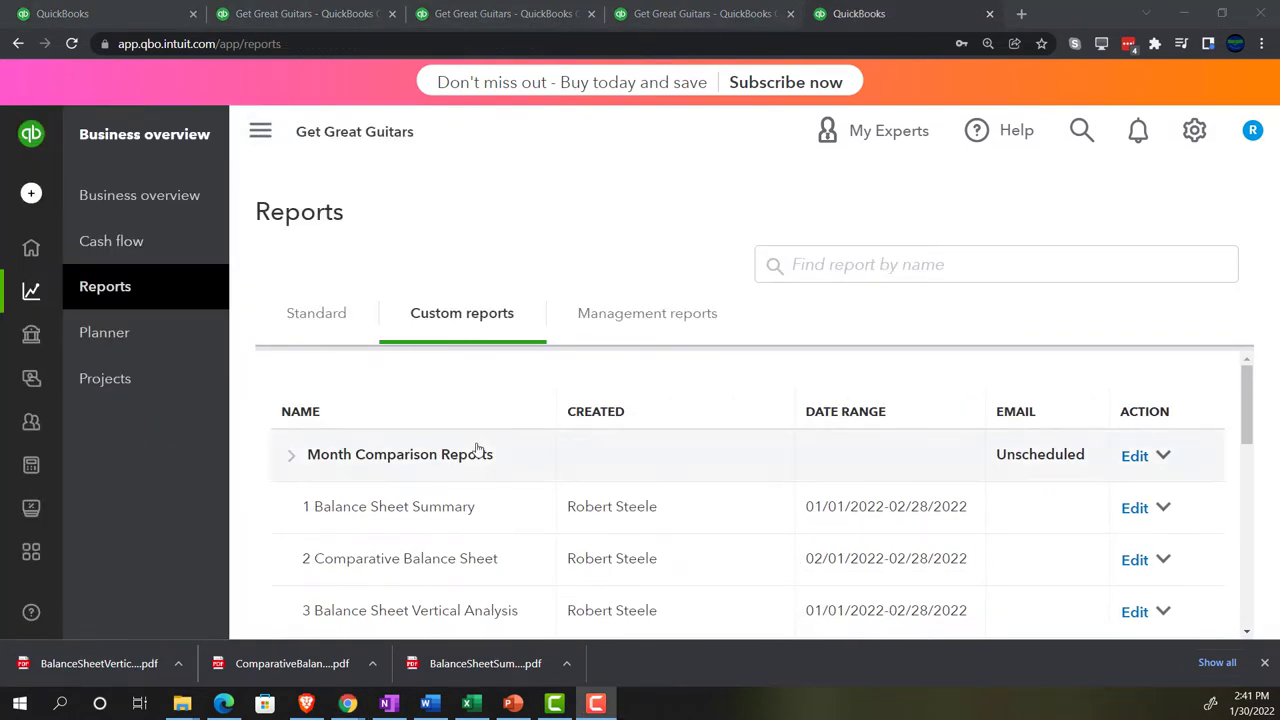
scroll(478, 450, down, 1)
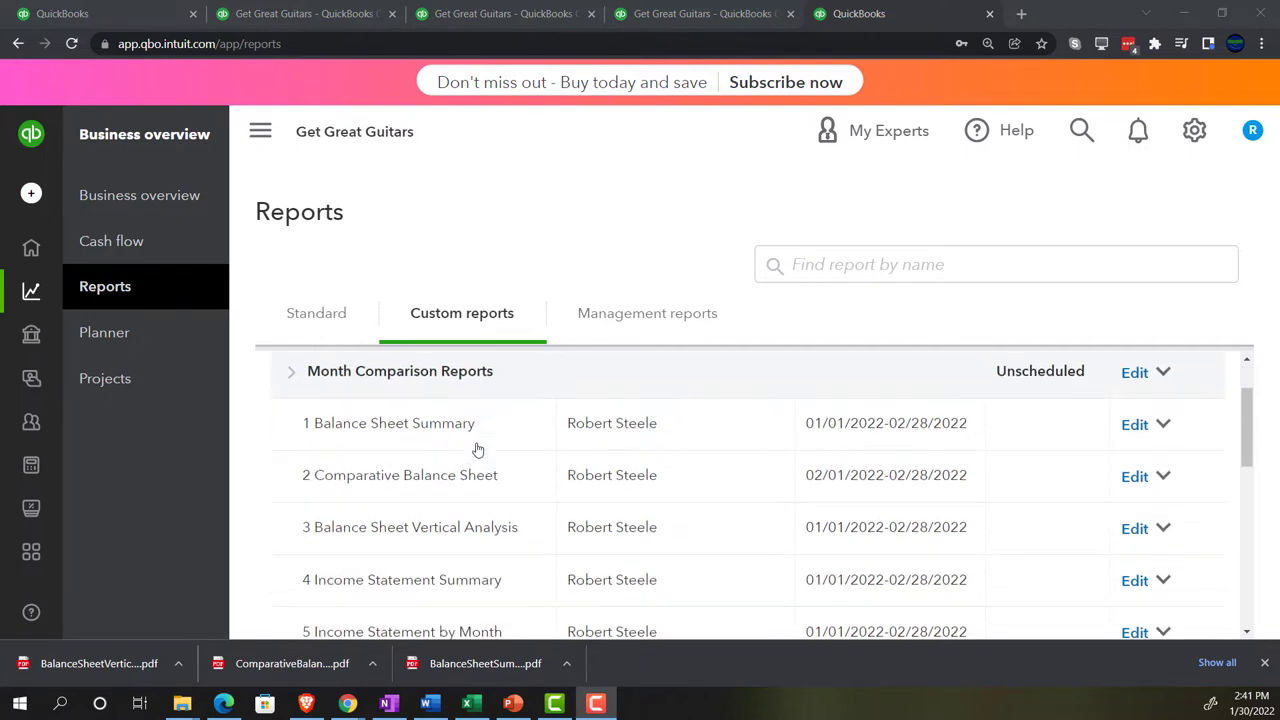
click(404, 584)
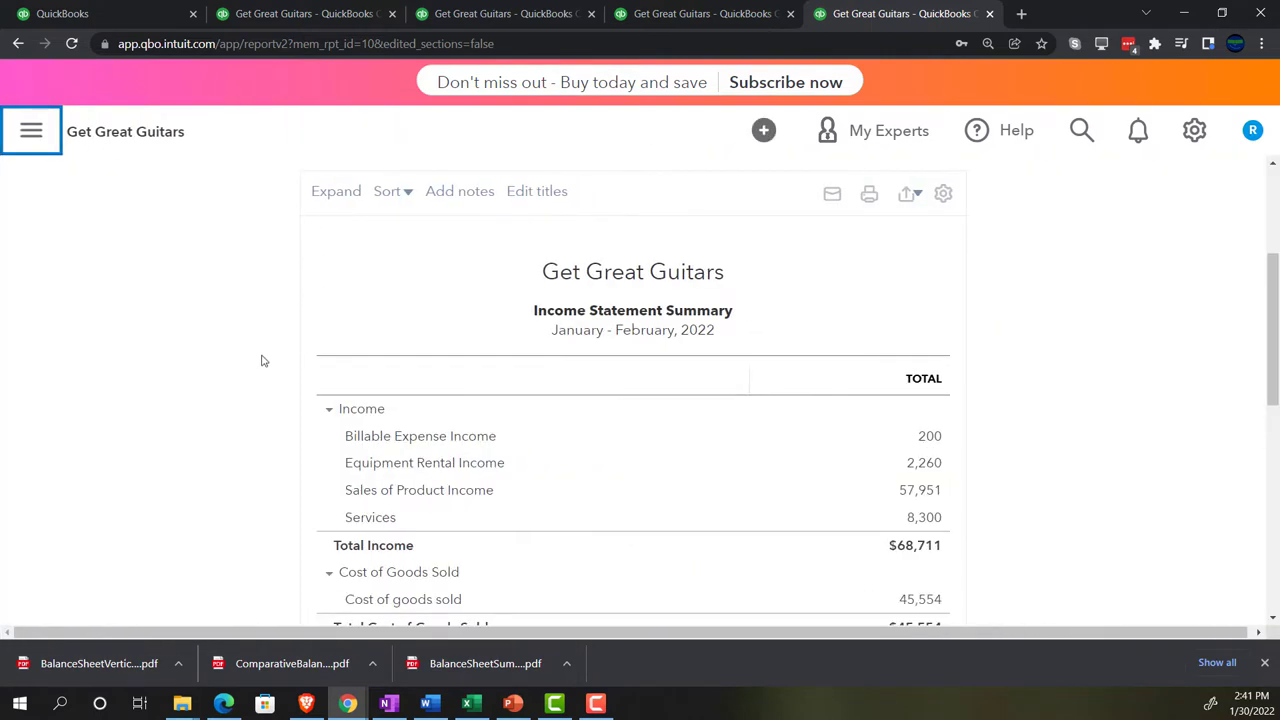
scroll(262, 360, down, 1)
scroll(263, 360, up, 2)
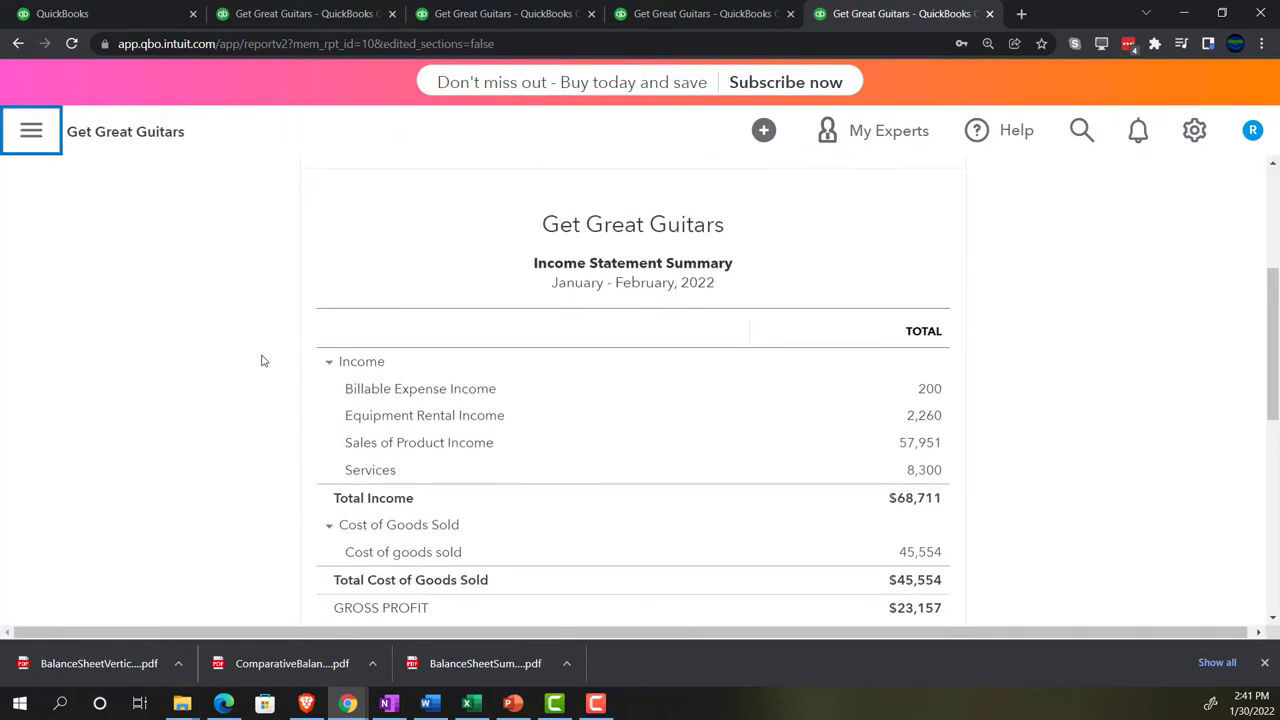
Step: Export the Income Statement Summary report to PDF and place the saved file in the Month 2 folder
scroll(243, 362, down, 7)
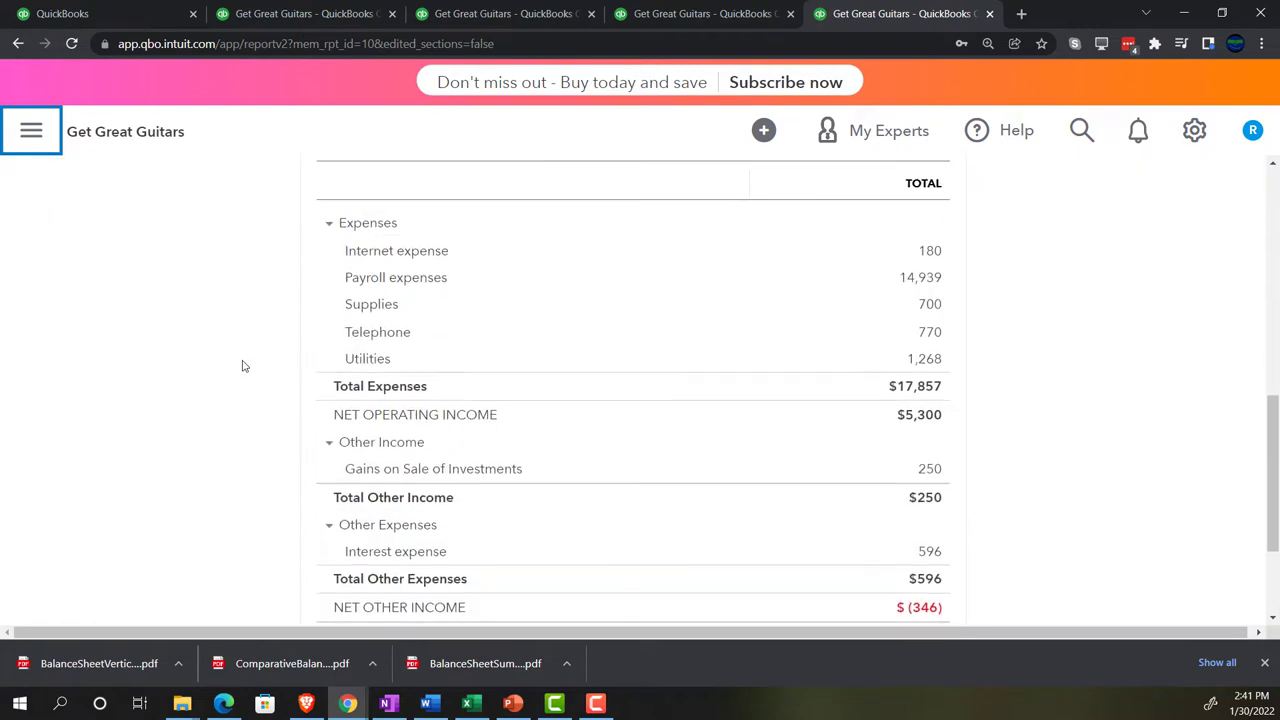
scroll(250, 366, up, 5)
scroll(257, 370, up, 2)
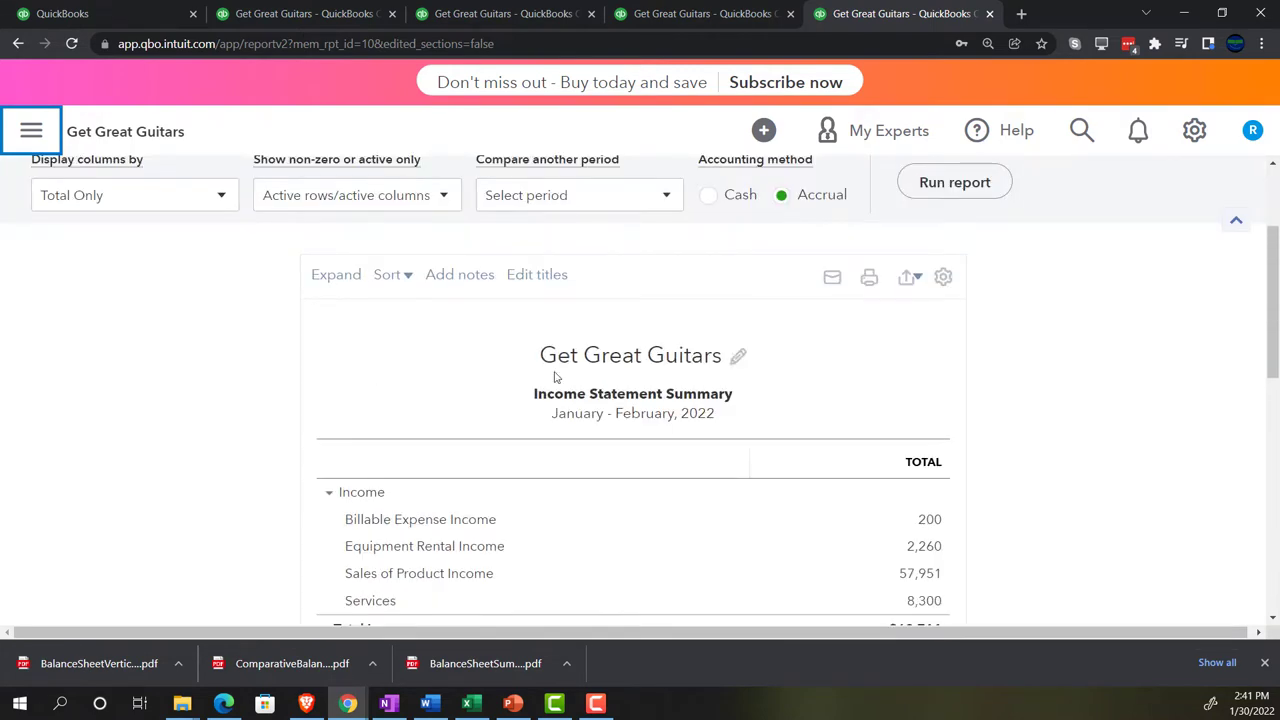
click(908, 277)
click(806, 341)
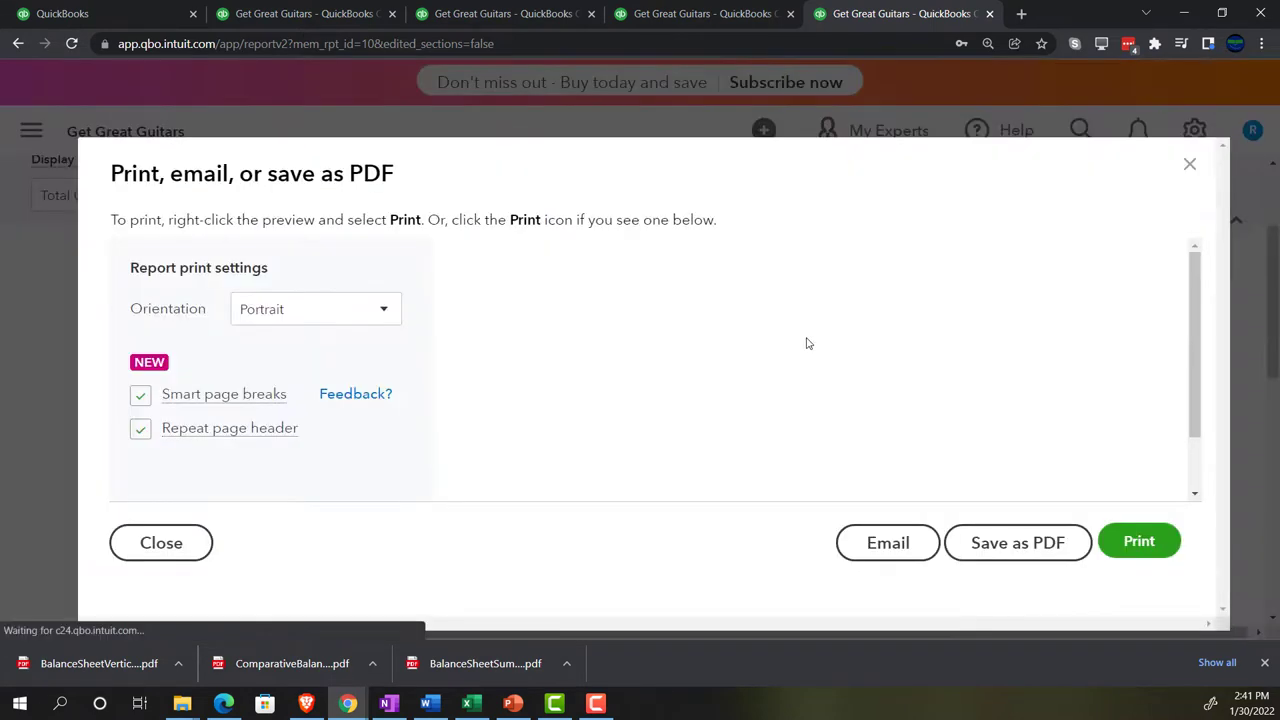
click(989, 543)
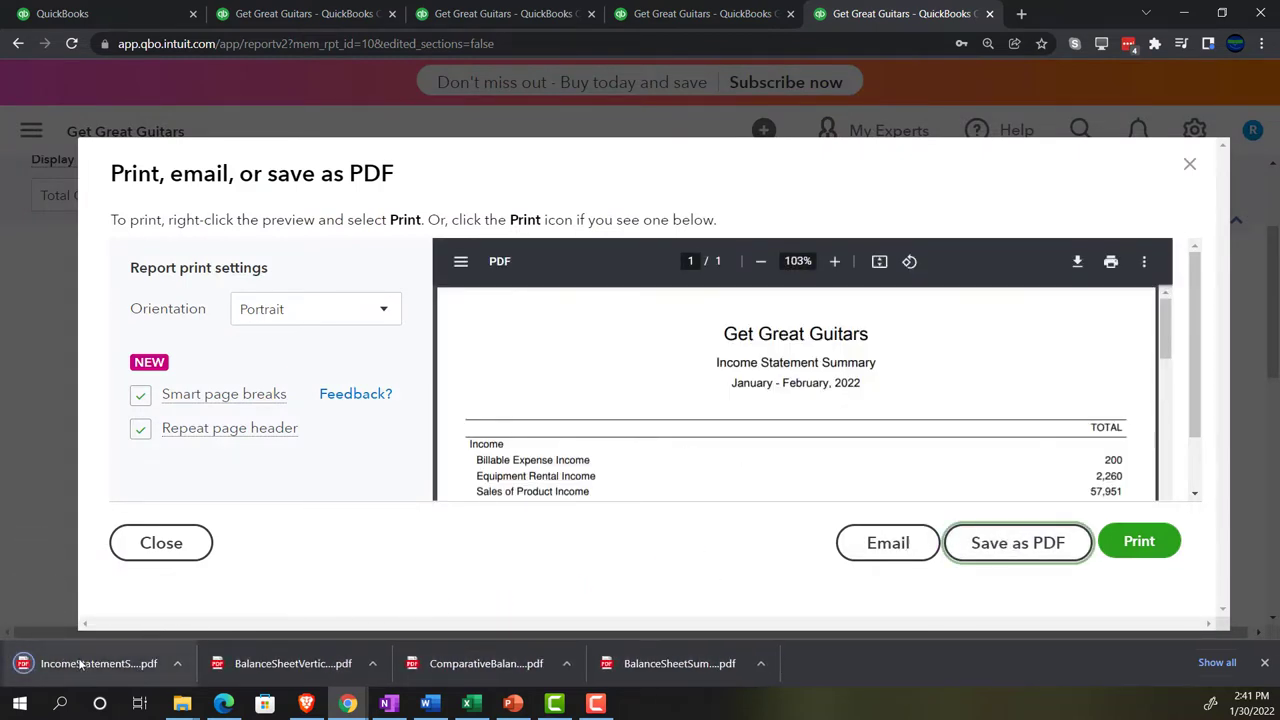
drag(79, 663, 737, 571)
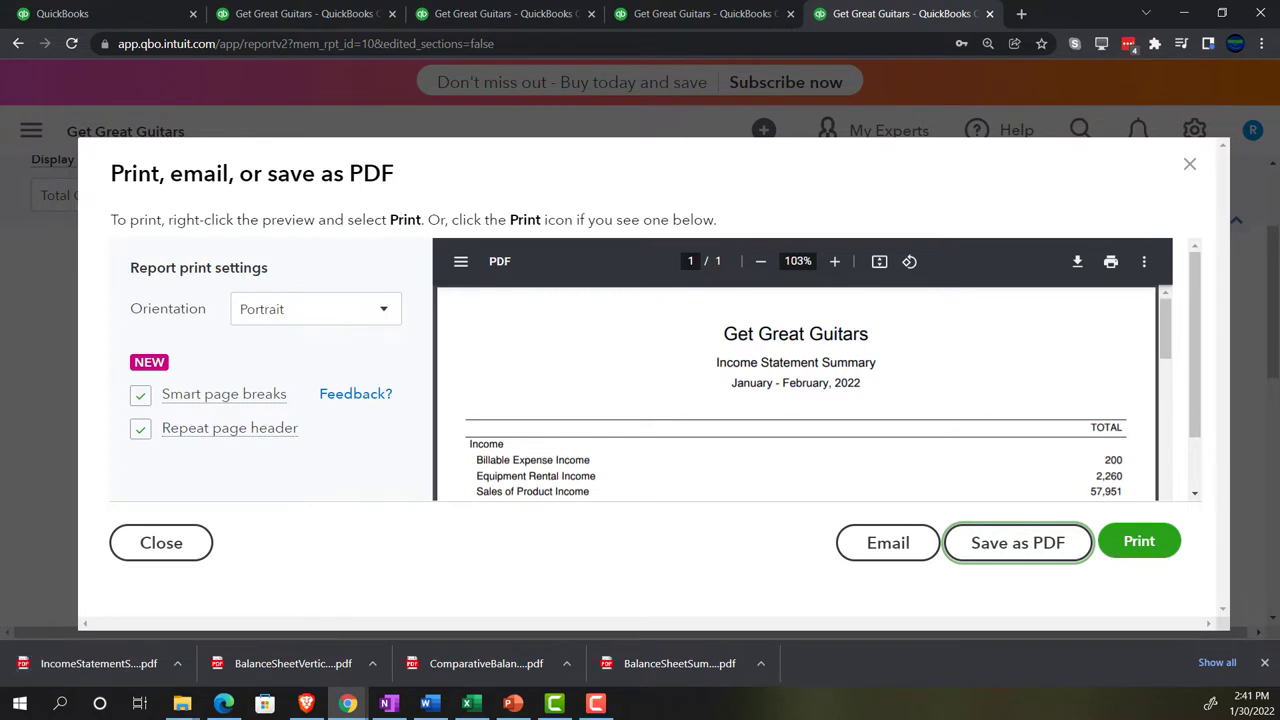
Step: Close the PDF dialog and open the saved 5 Income Statement by Month report in a duplicate browser tab with the navigation pane hidden
click(1189, 170)
right_click(917, 17)
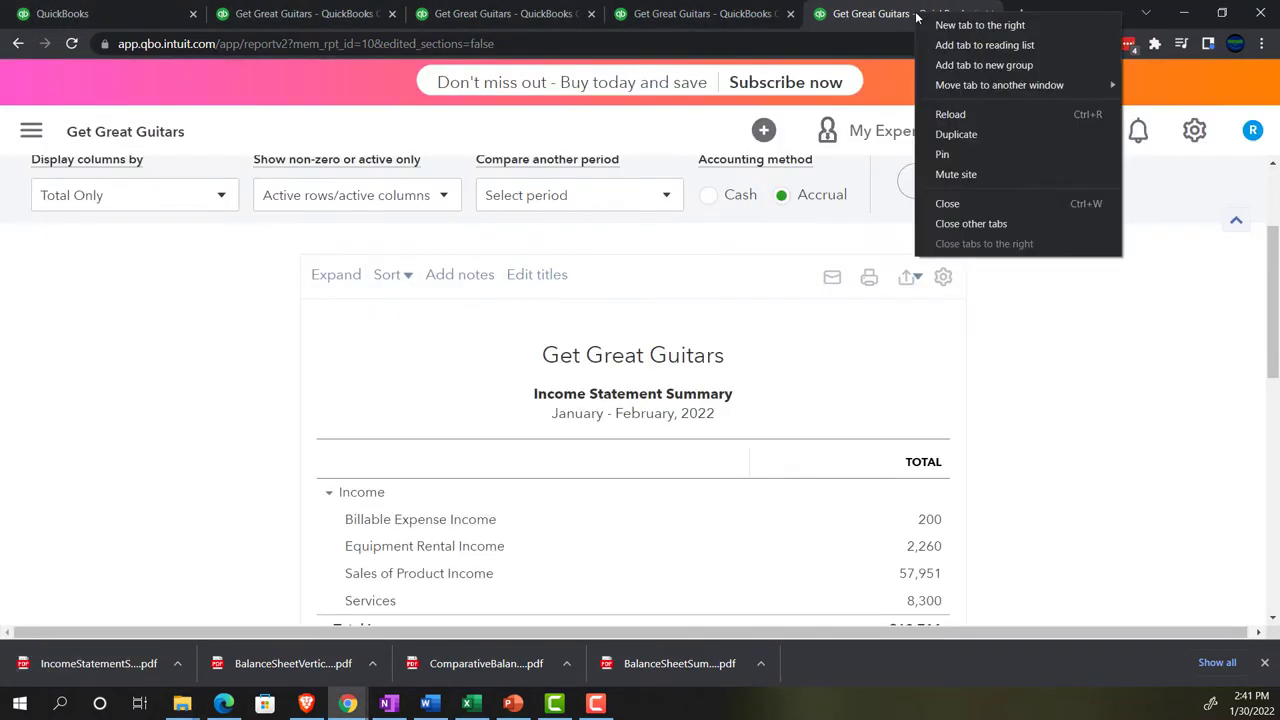
click(940, 135)
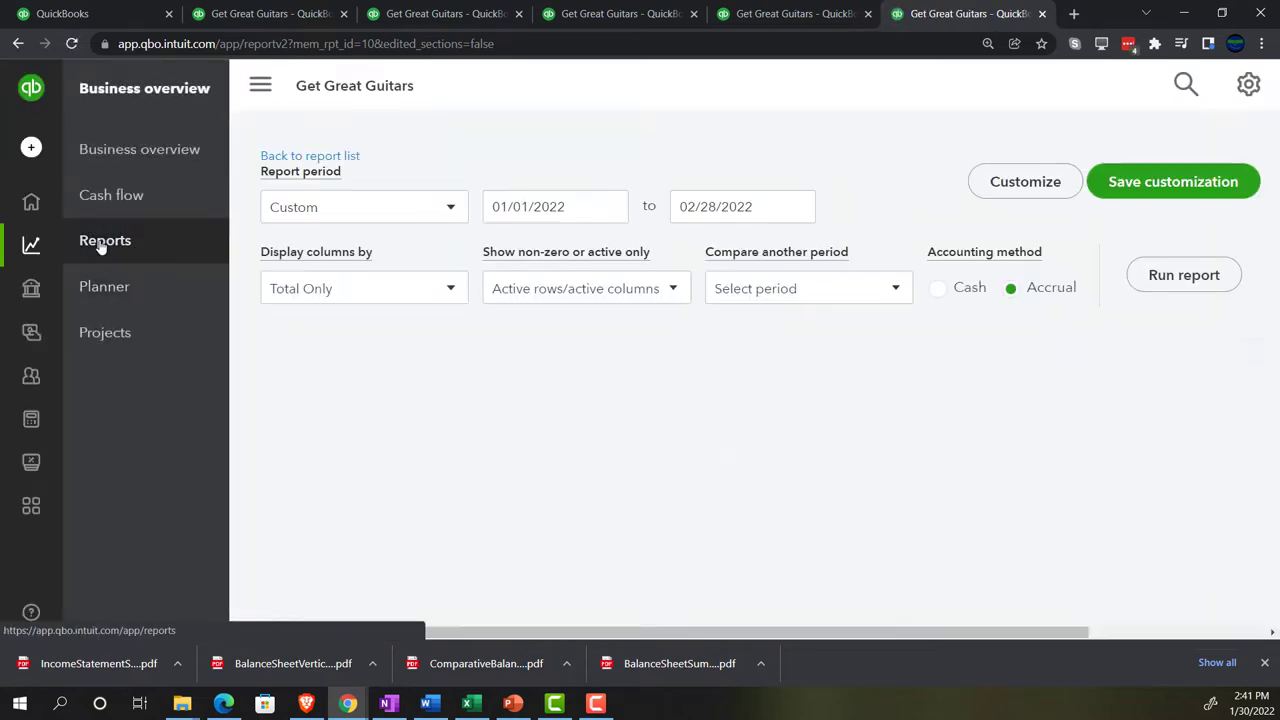
click(101, 245)
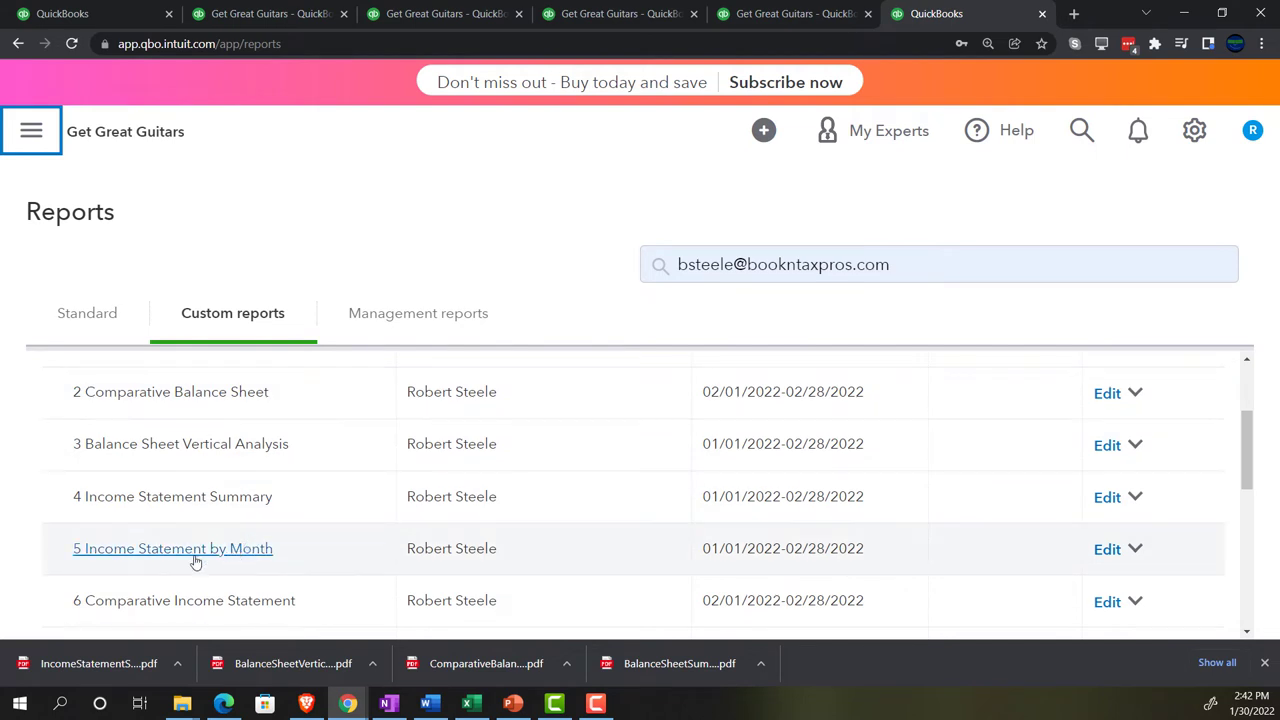
click(185, 560)
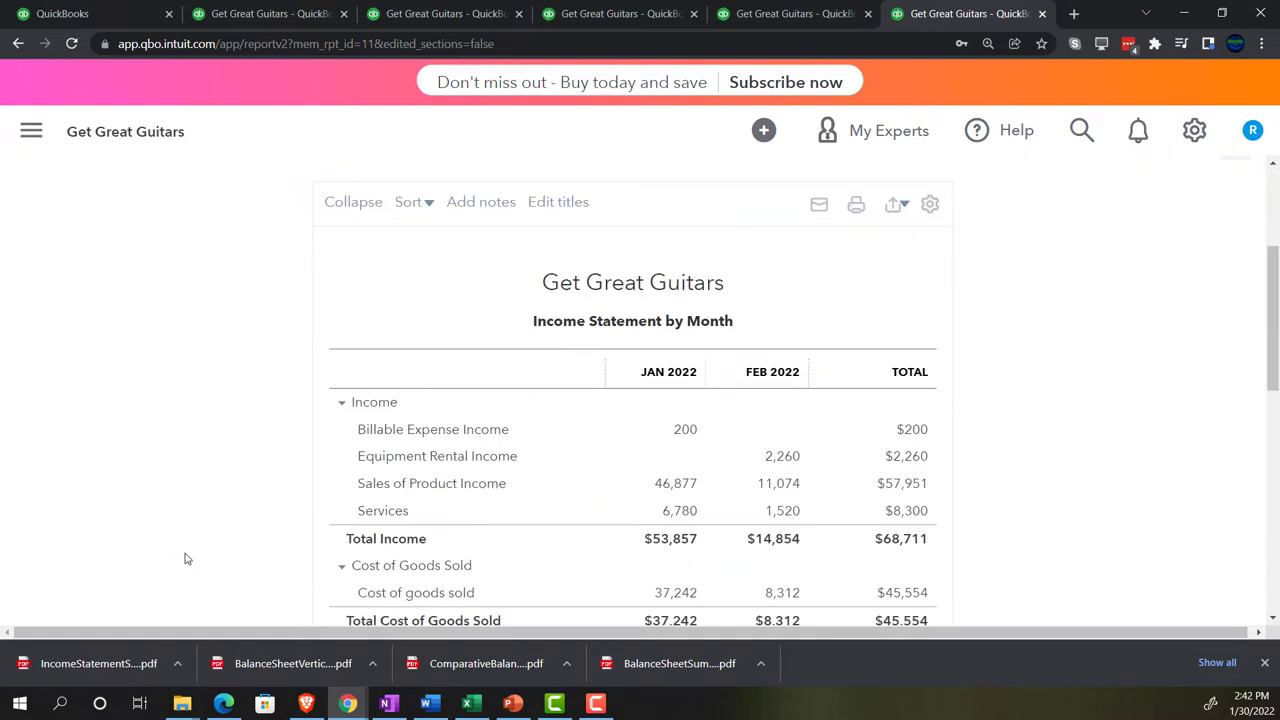
Step: Export the Income Statement by Month report to PDF and place the saved file in the Month 2 folder
scroll(250, 519, up, 3)
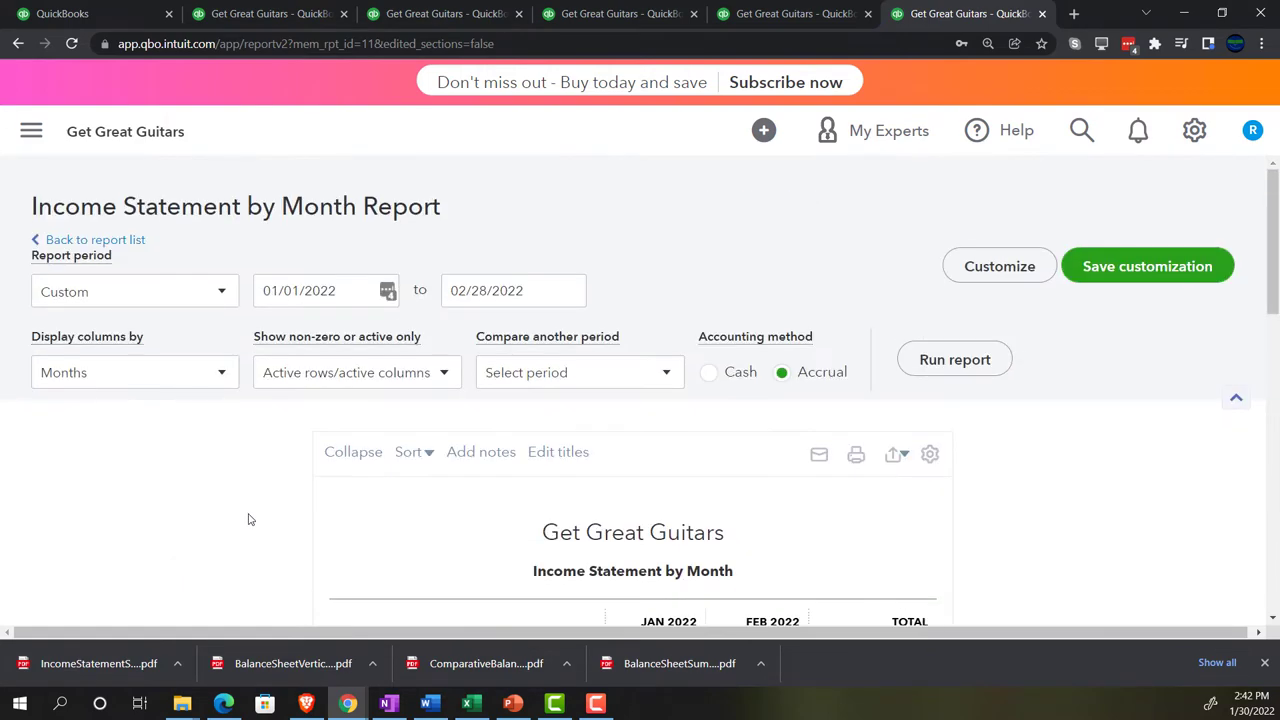
click(899, 460)
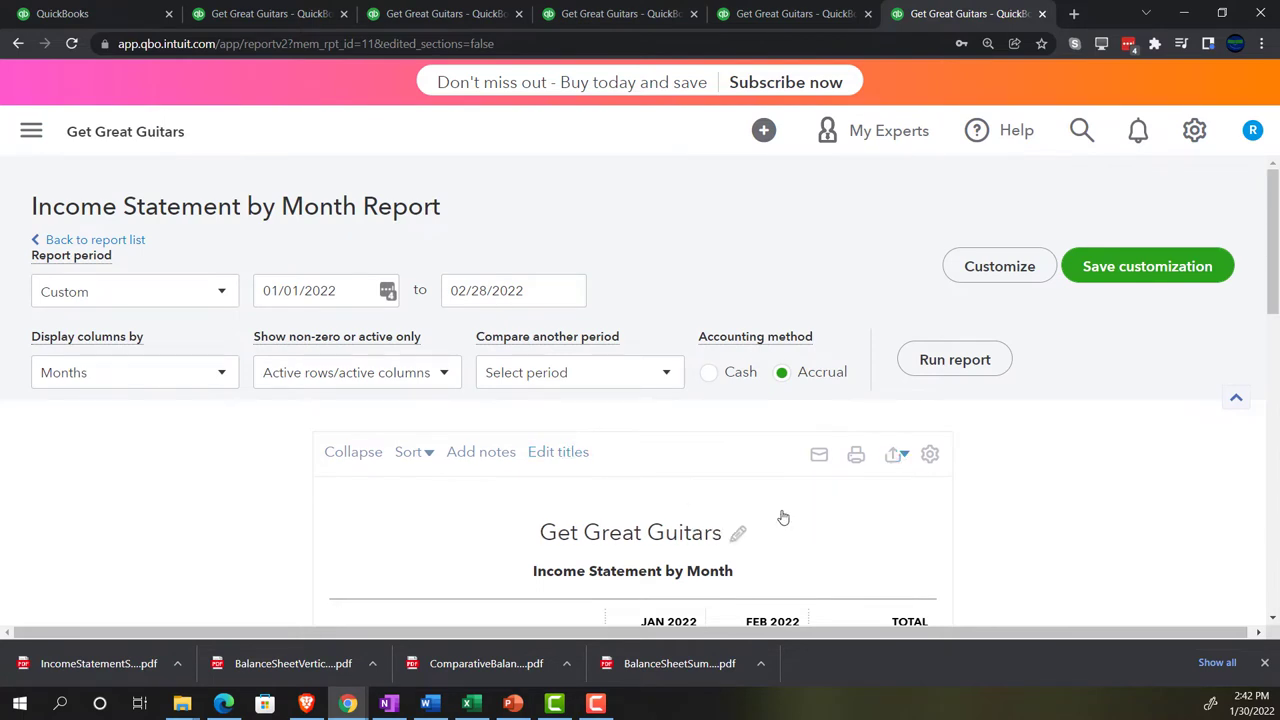
click(783, 517)
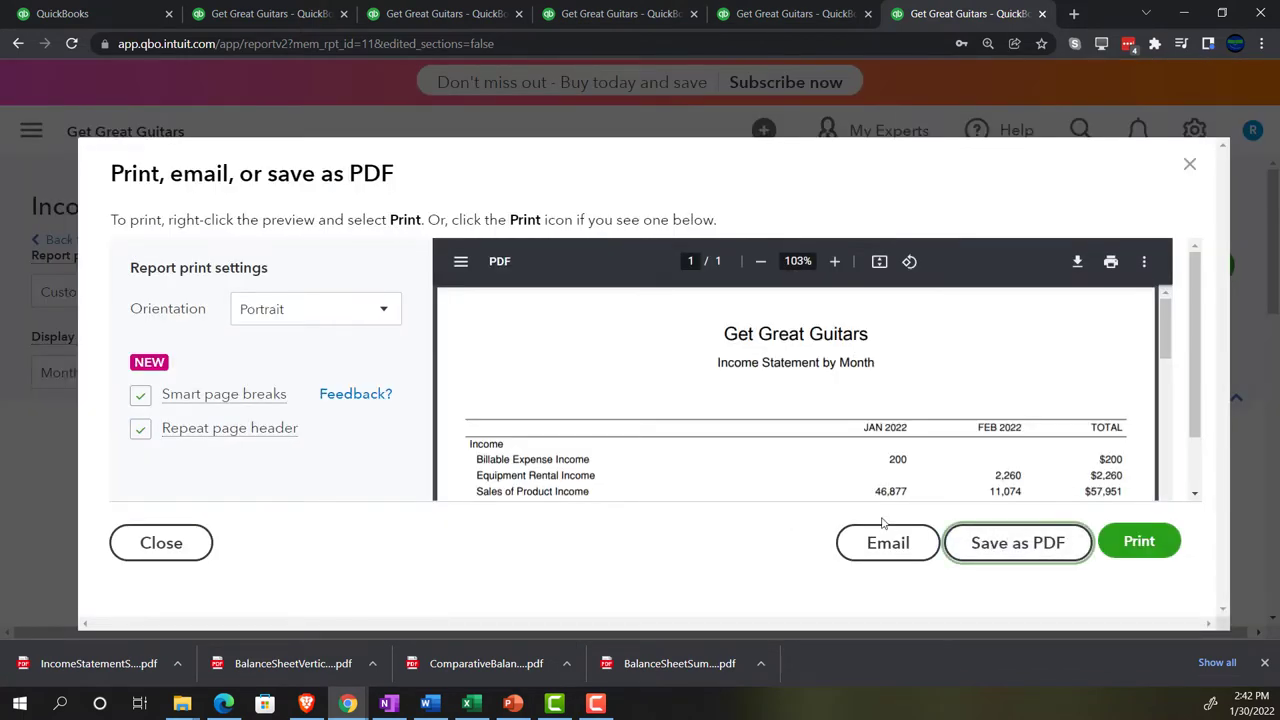
click(81, 668)
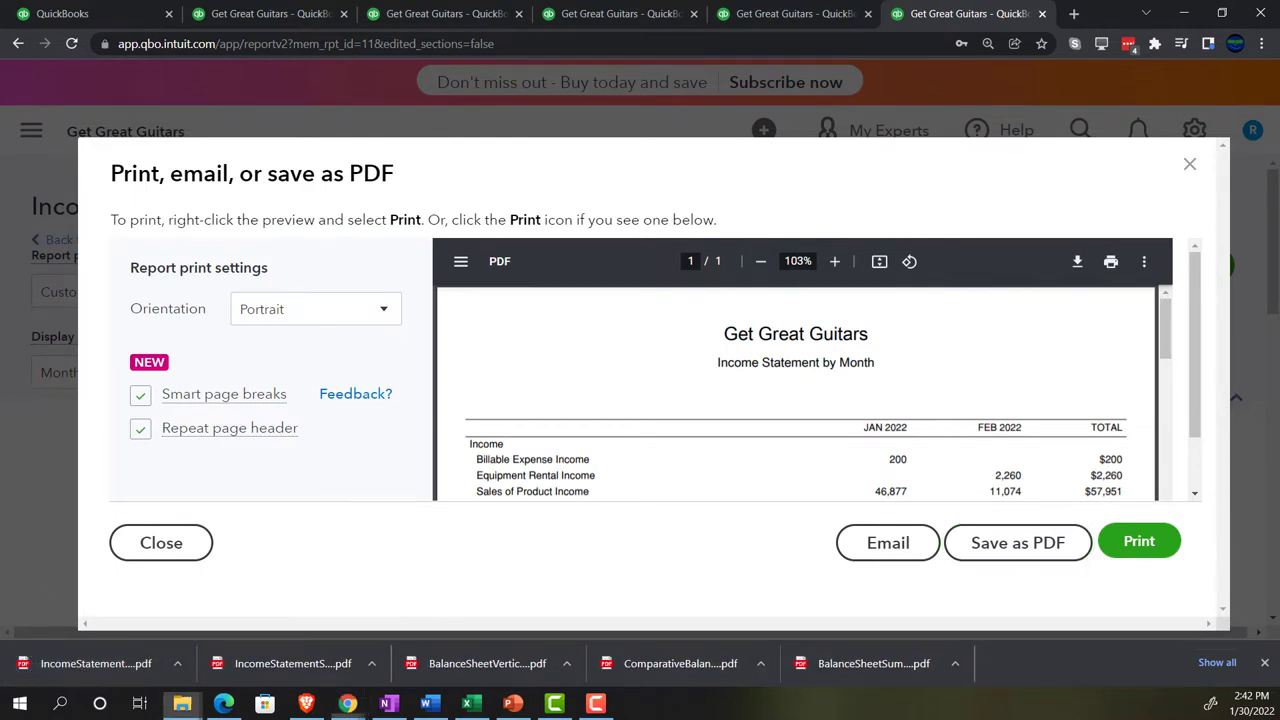
Step: Close the PDF dialog and open the saved 6 Comparative Income Statement report in a duplicate browser tab with the navigation pane hidden
click(1190, 166)
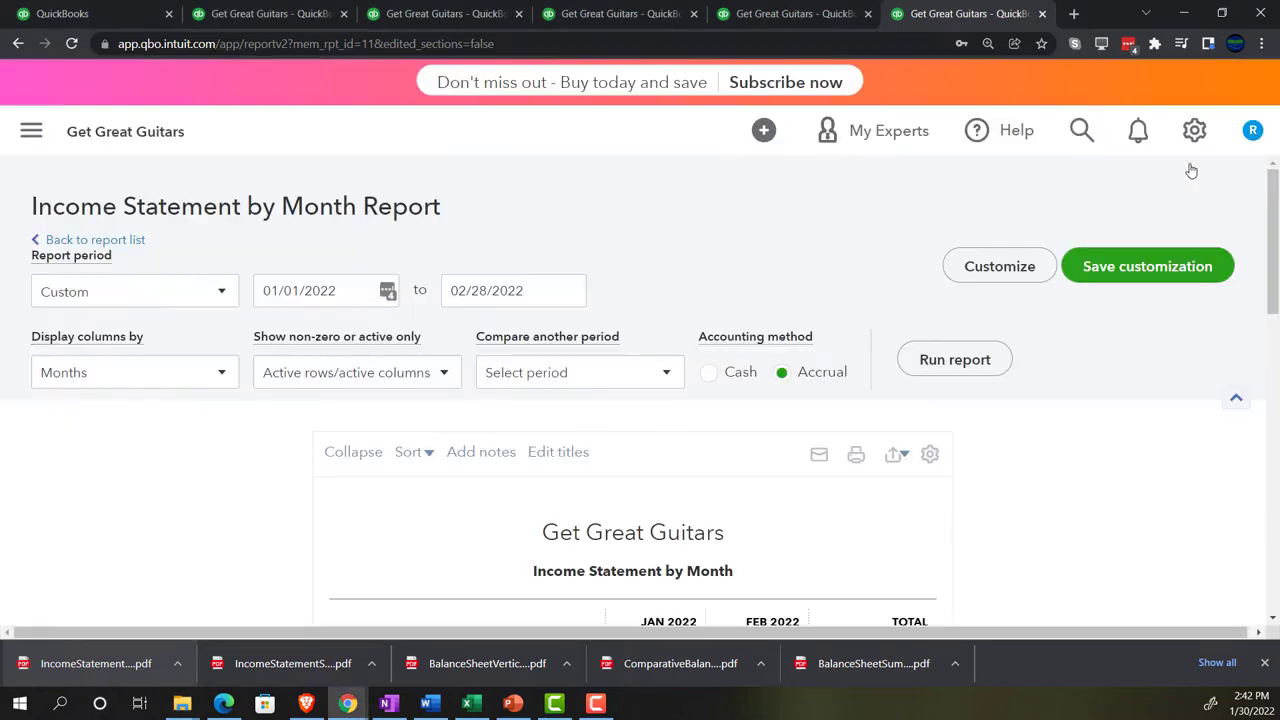
right_click(965, 14)
click(995, 136)
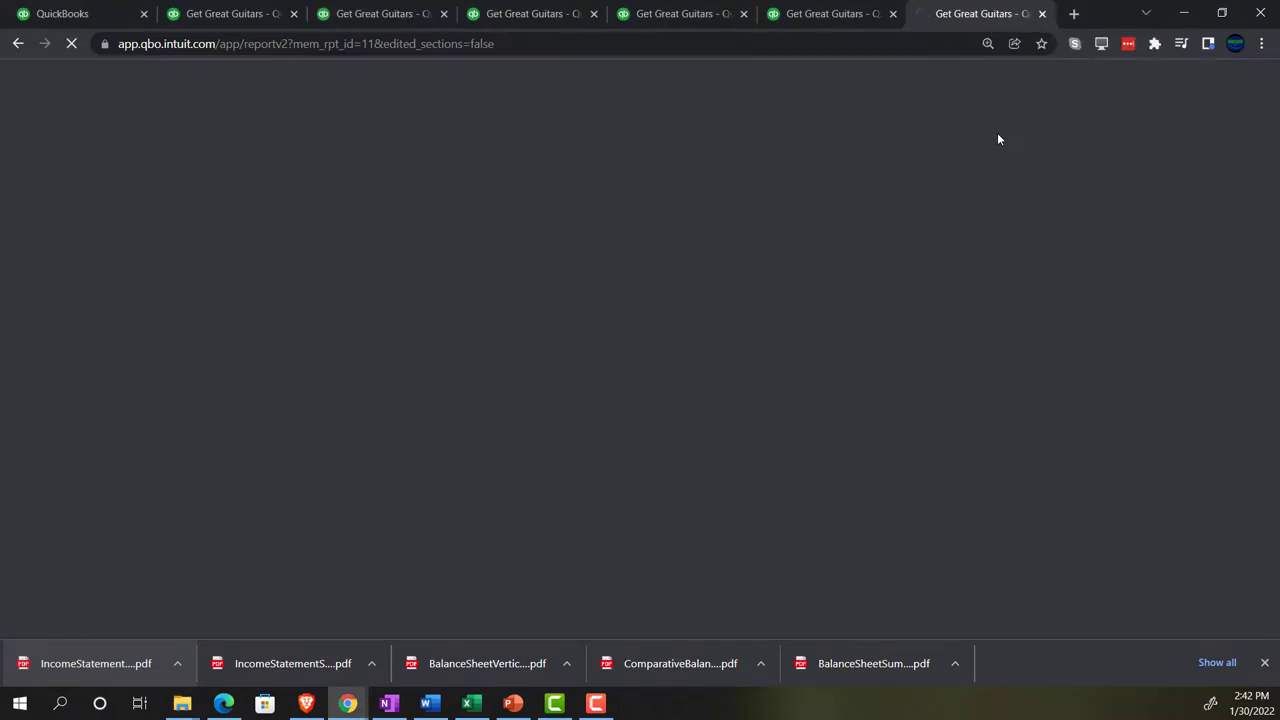
click(260, 131)
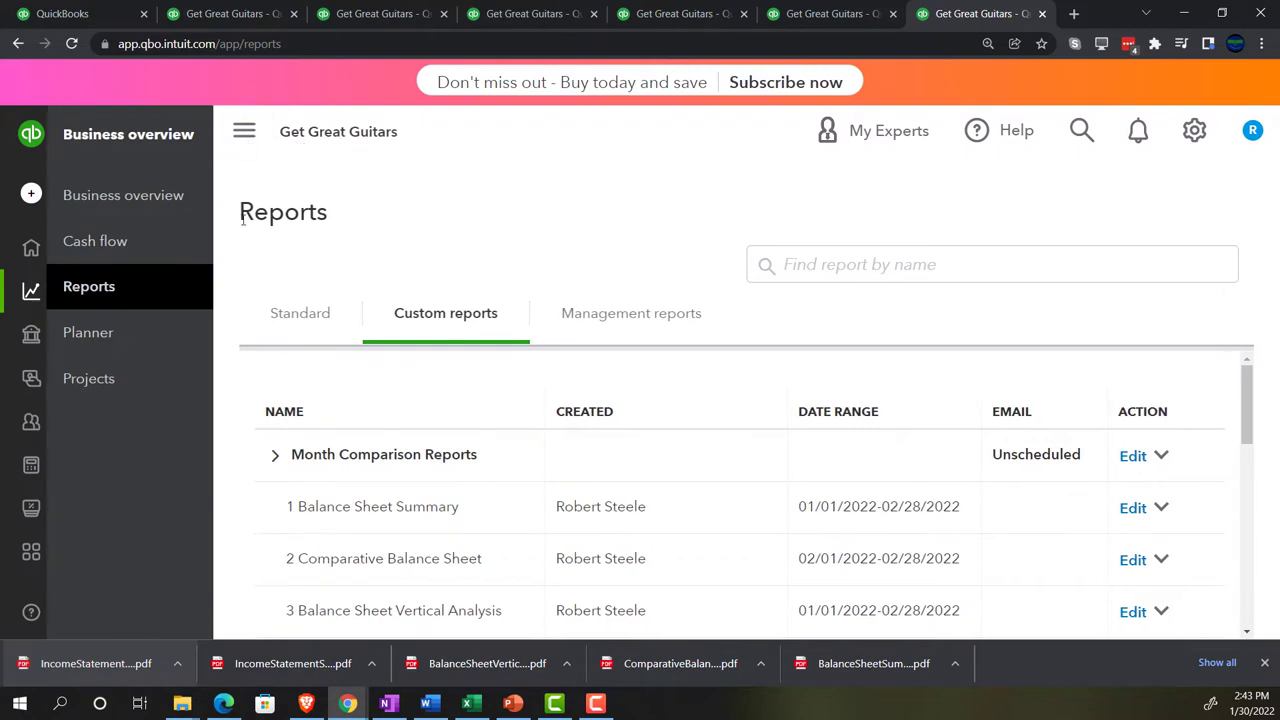
scroll(250, 449, down, 3)
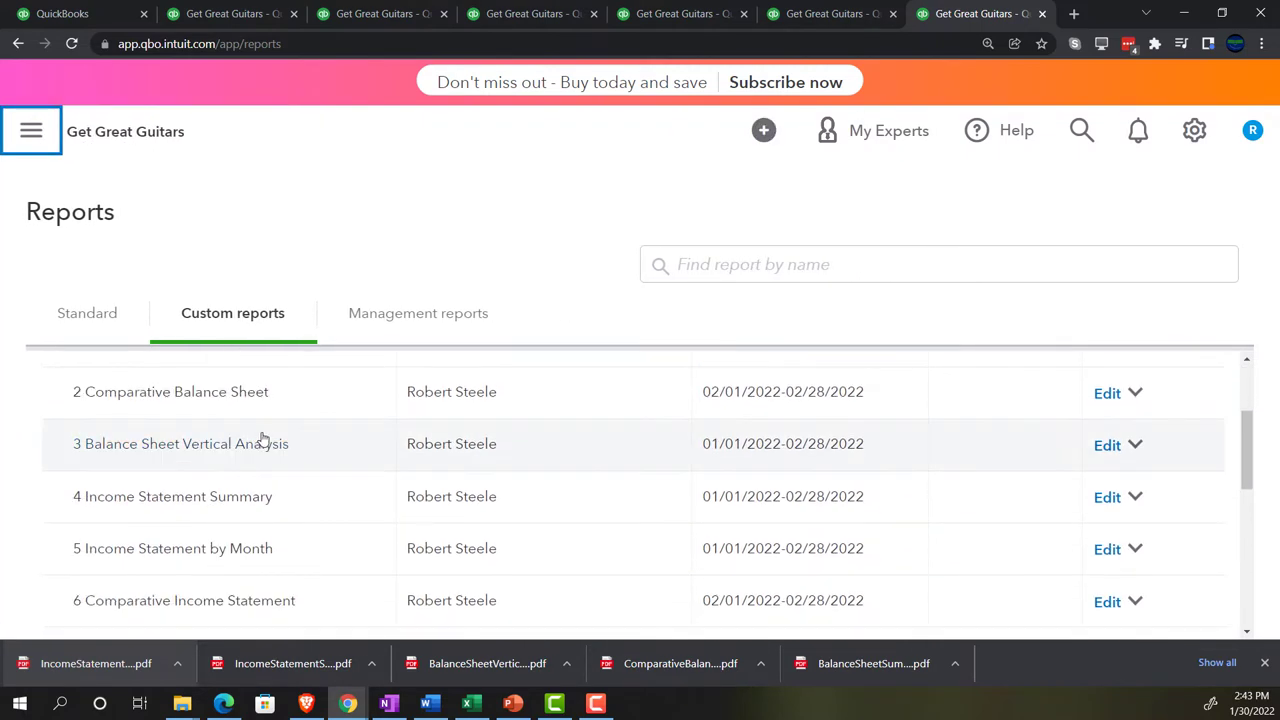
scroll(252, 455, down, 2)
click(172, 522)
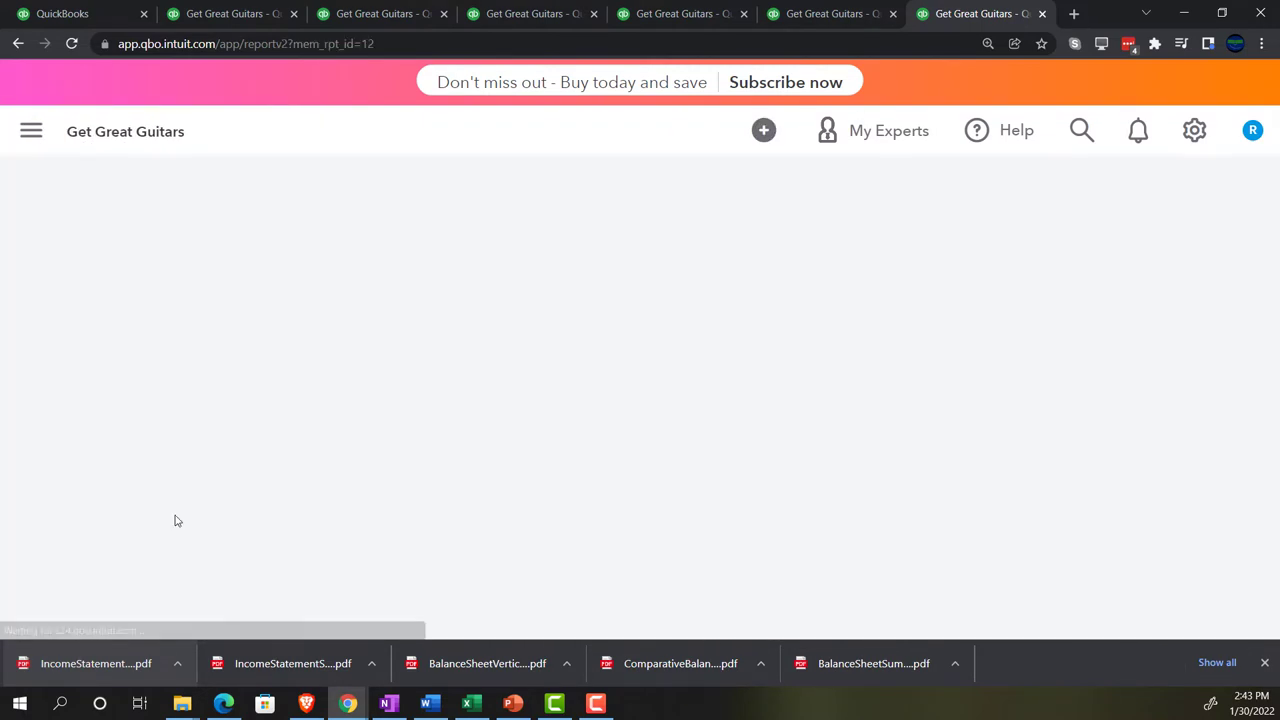
Step: Export the Comparative Income Statement report to PDF and place the saved file in the Month 2 folder
scroll(527, 459, down, 3)
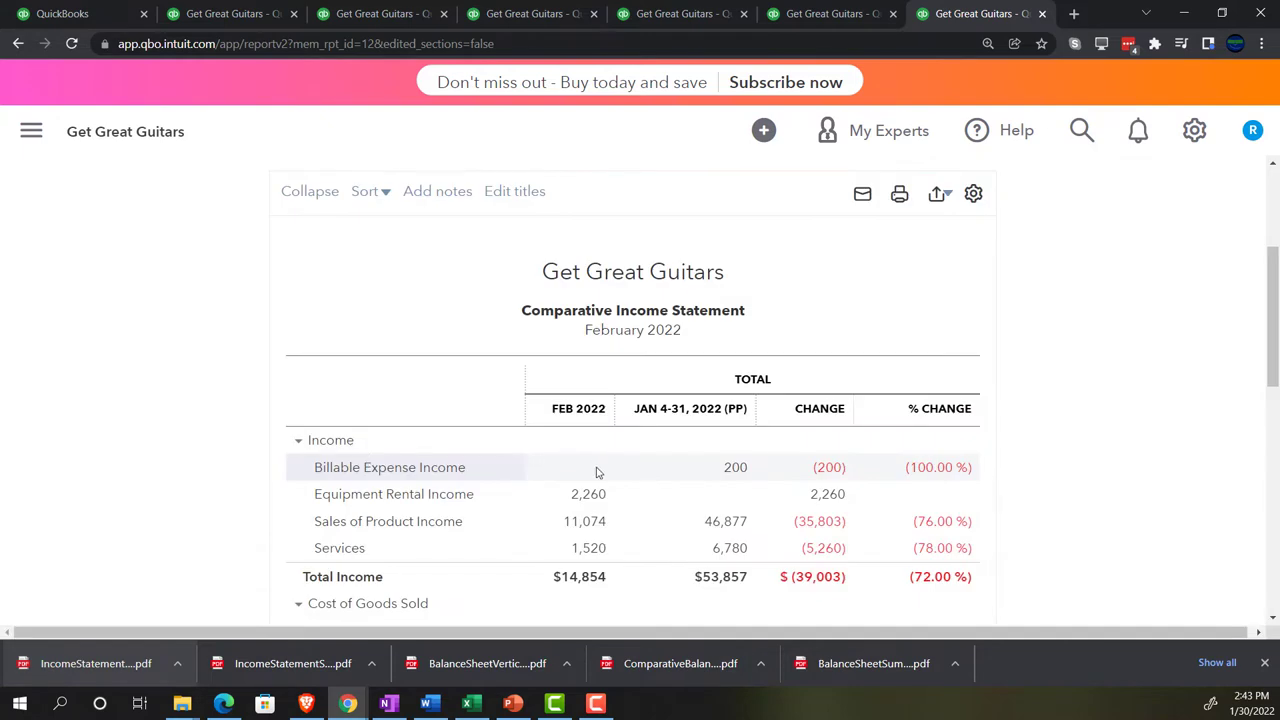
scroll(598, 473, up, 3)
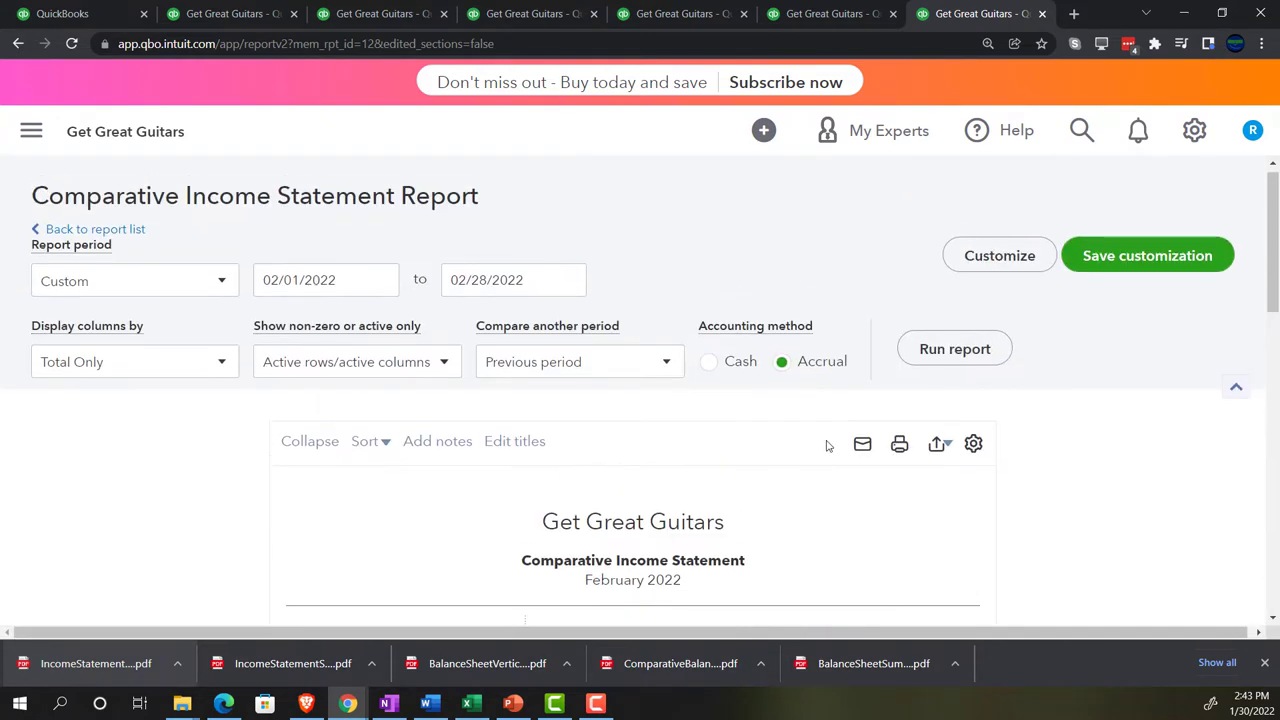
click(942, 445)
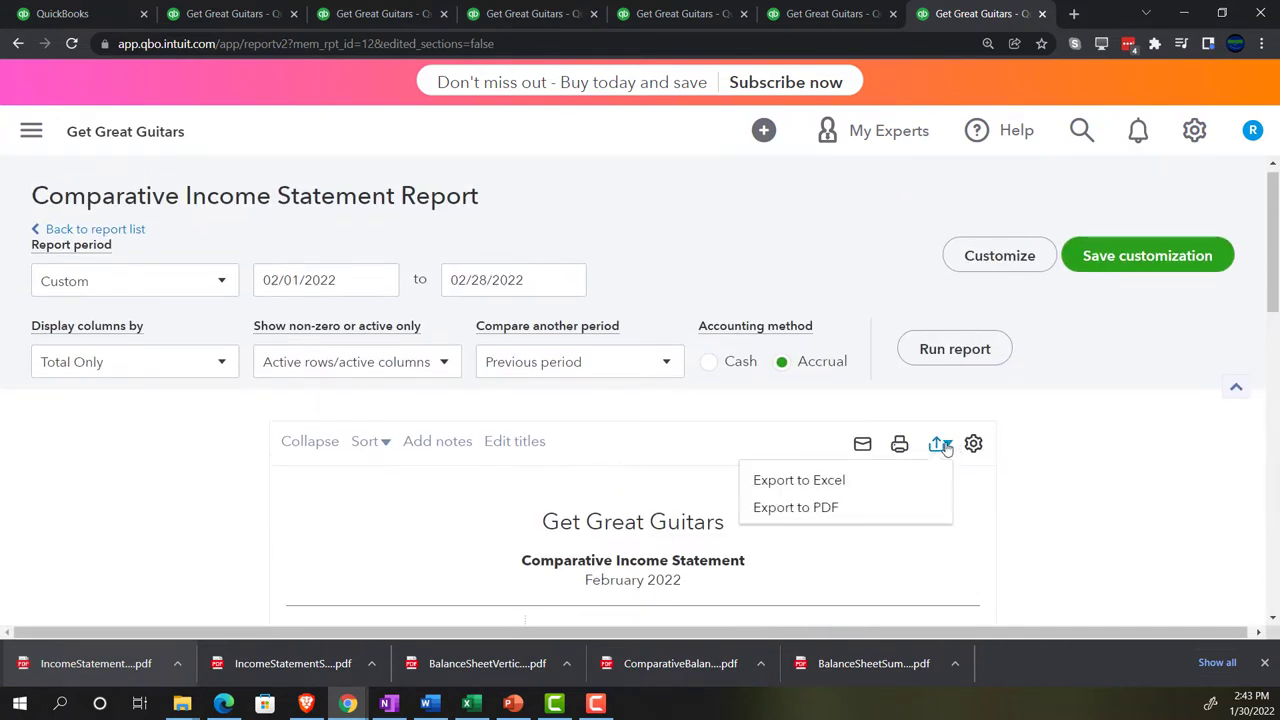
click(848, 509)
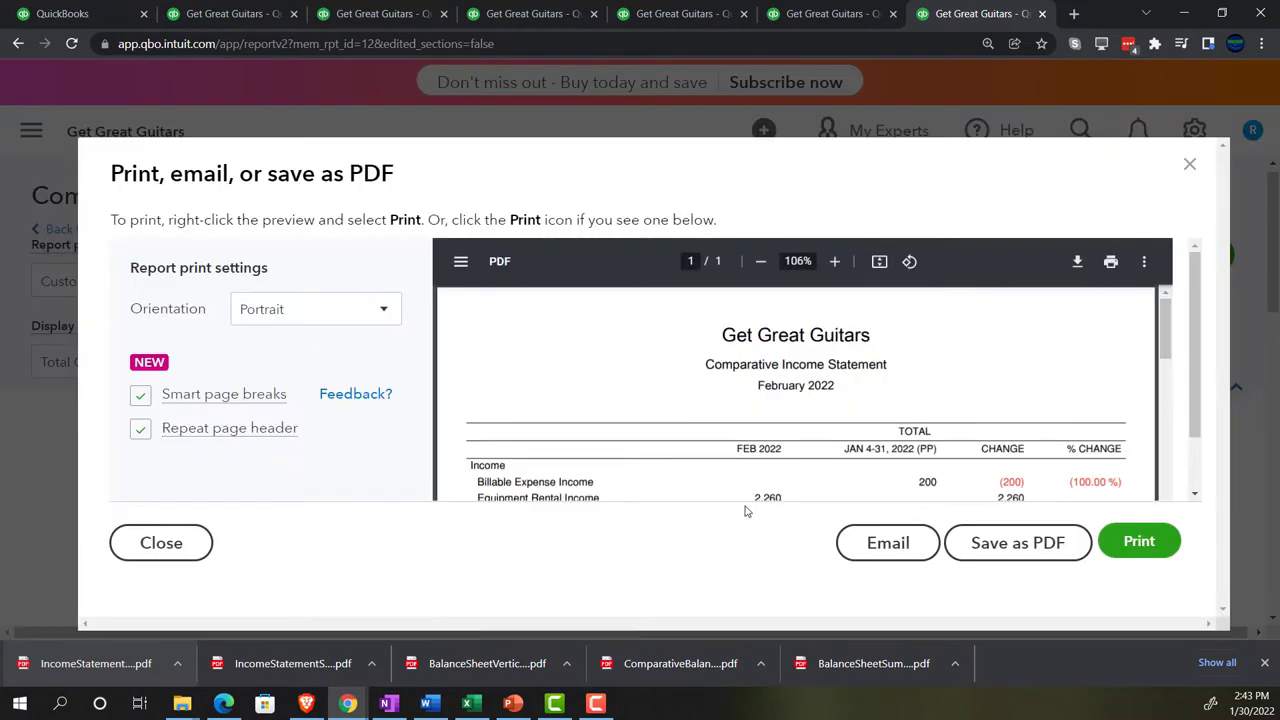
click(1013, 555)
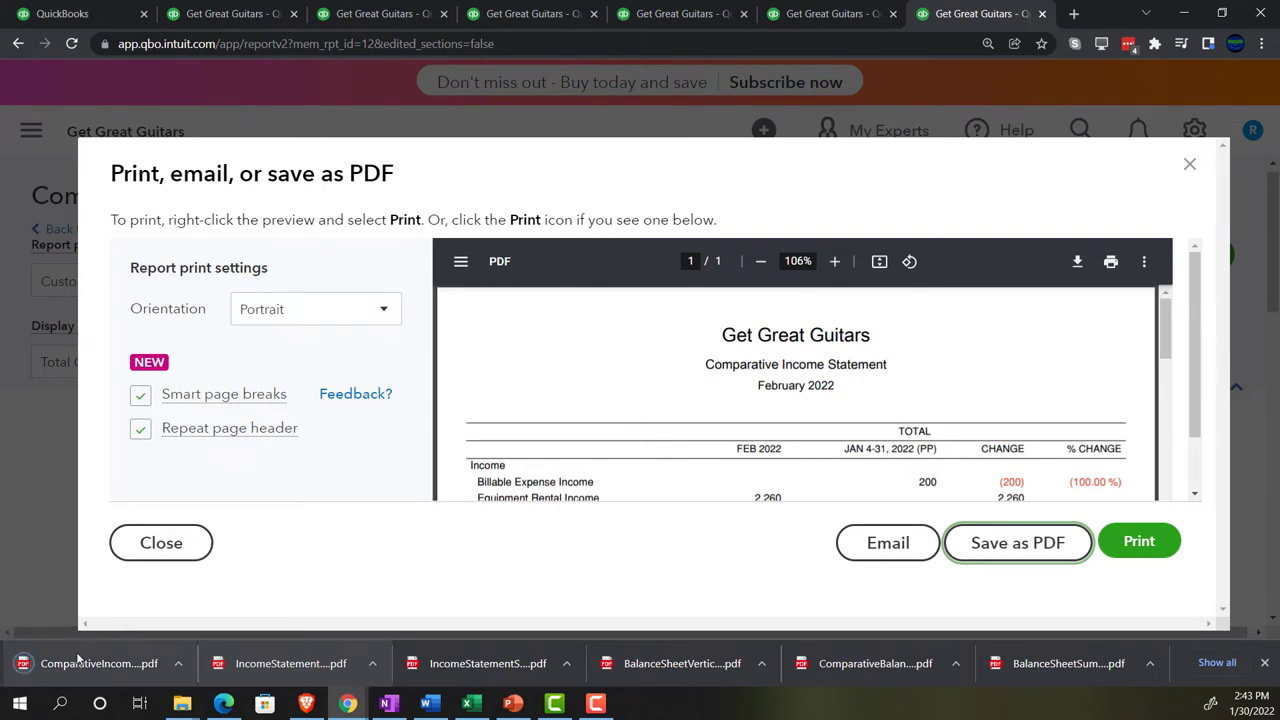
drag(60, 663, 1005, 422)
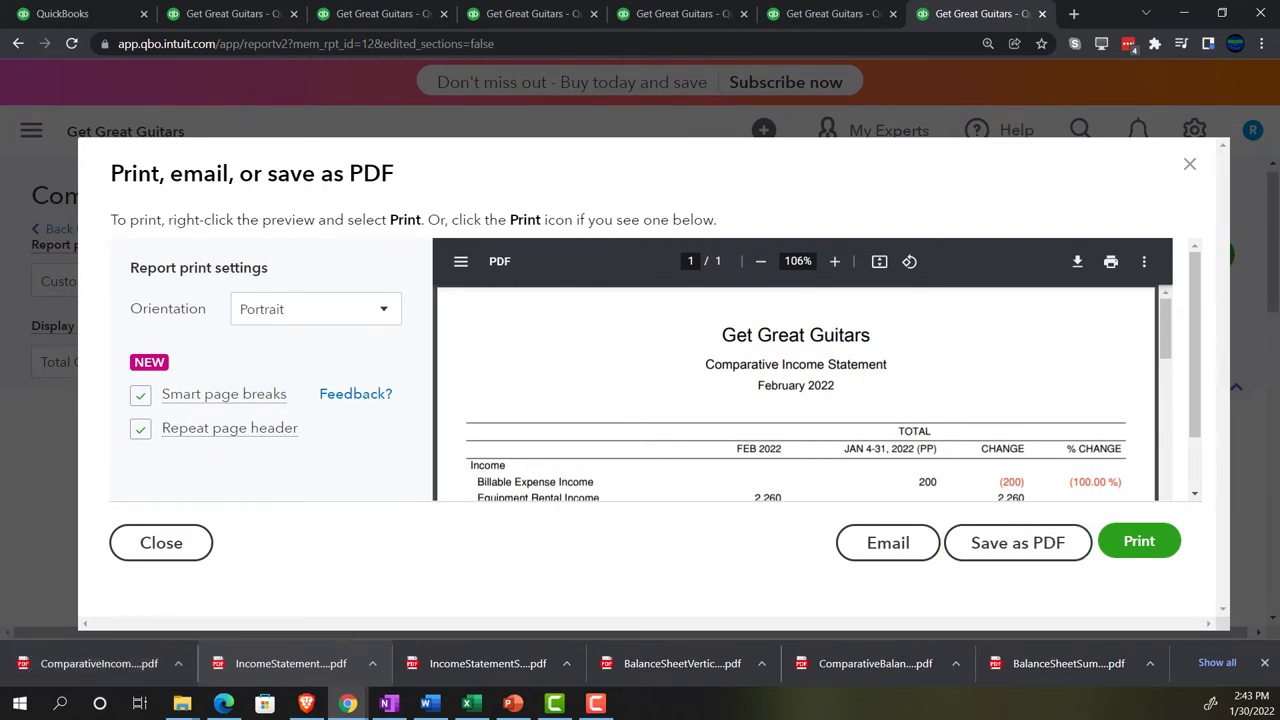
Step: Close the PDF dialog and open the saved 7 Income Statement Vertical Analysis report in a duplicate browser tab with the navigation pane hidden
click(1190, 167)
right_click(974, 16)
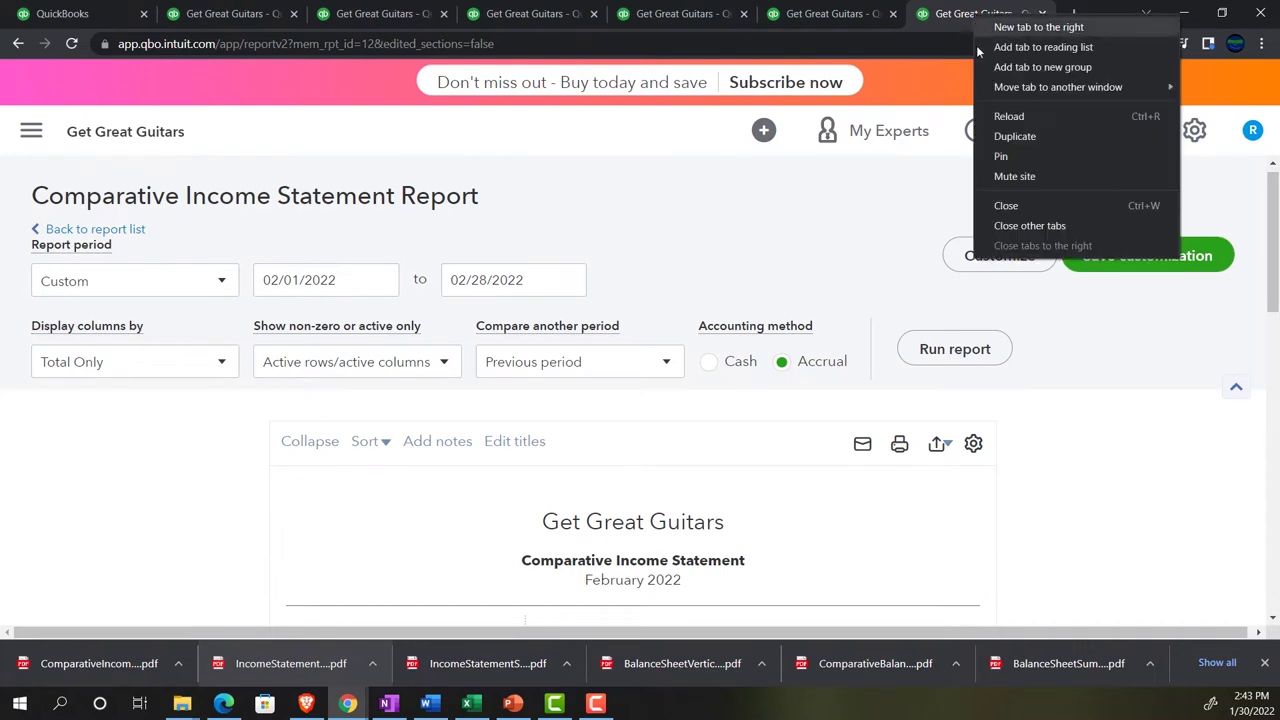
click(1014, 135)
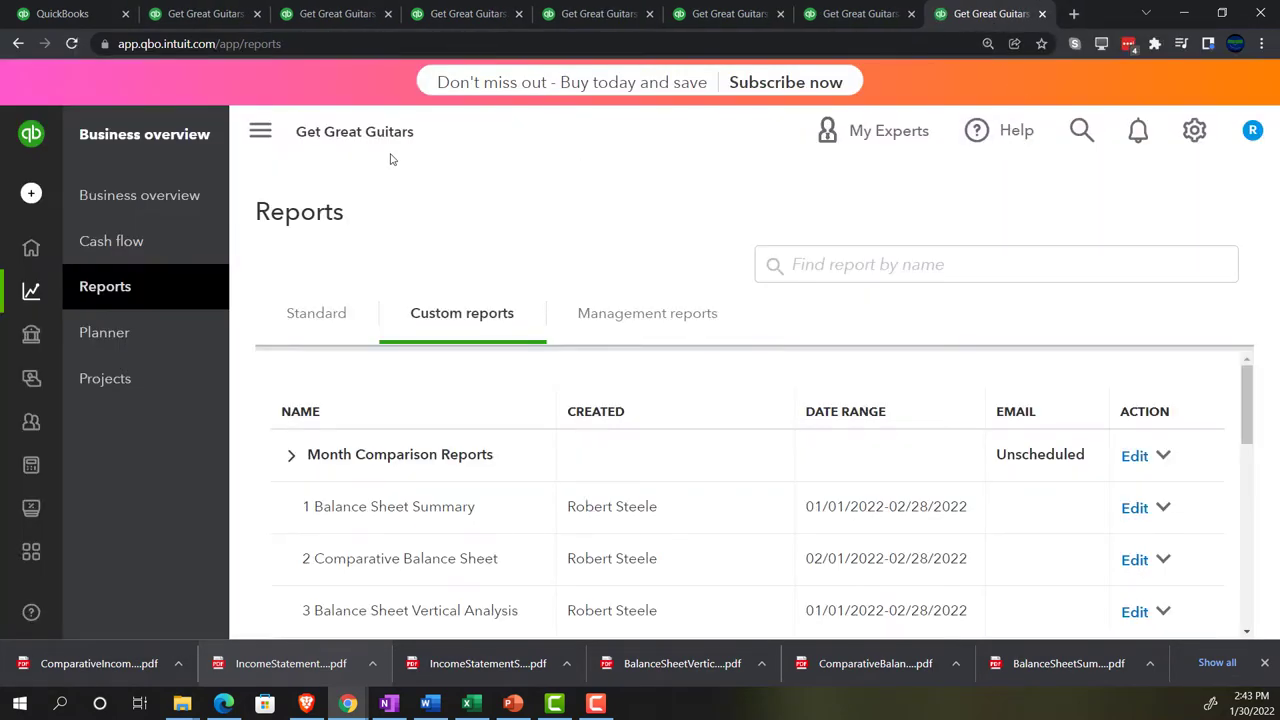
click(260, 131)
scroll(320, 470, down, 3)
scroll(320, 470, down, 3)
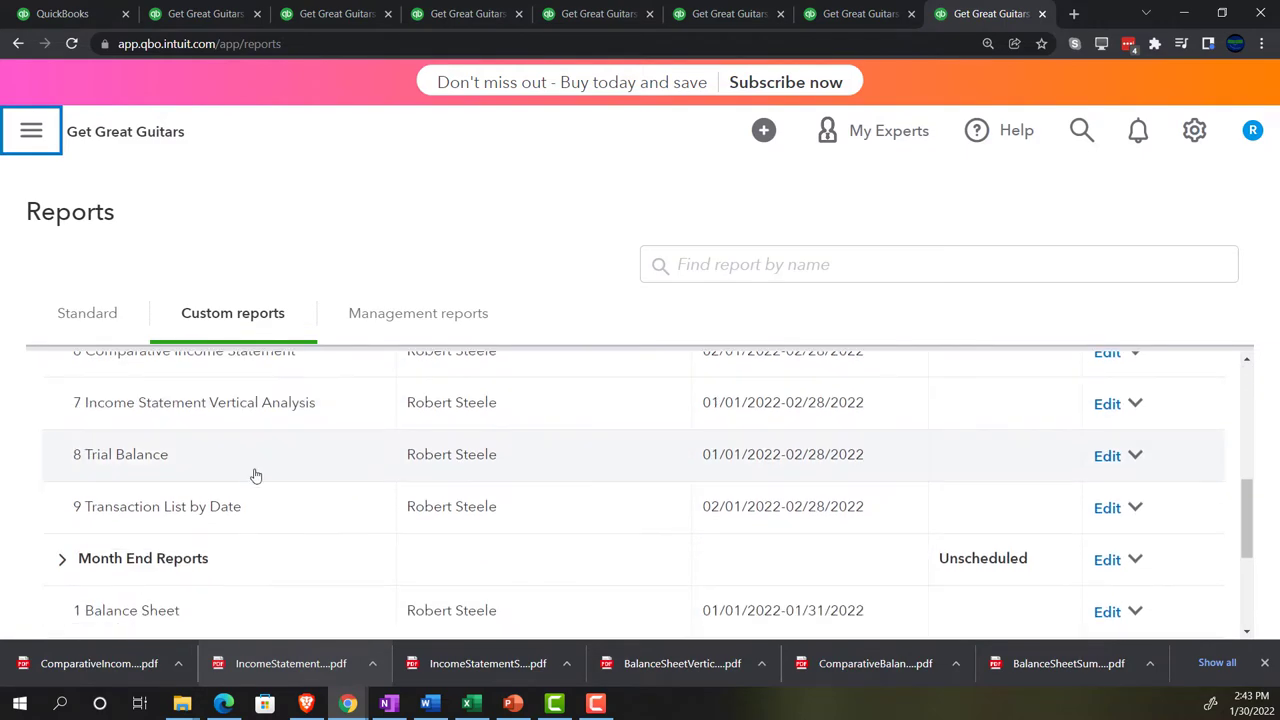
click(172, 407)
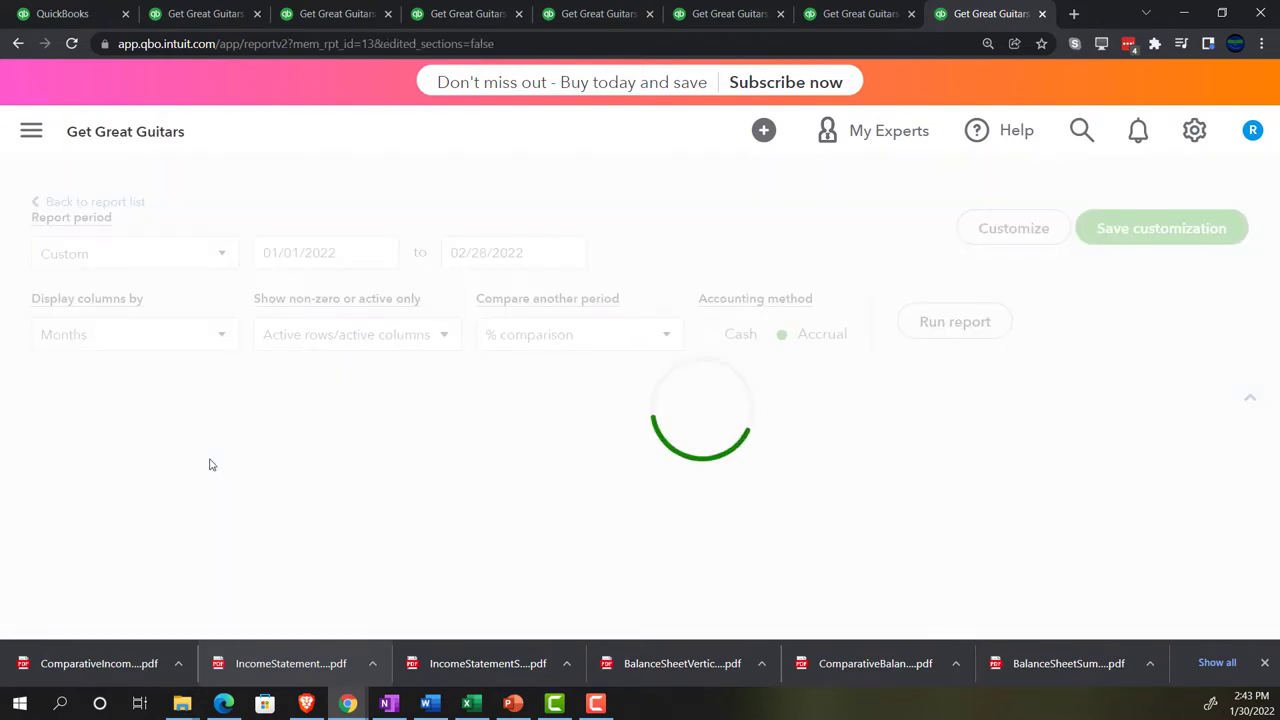
Step: Export the Income Statement Vertical Analysis report to PDF and place the saved file in the Month 2 folder
scroll(452, 462, down, 3)
scroll(534, 466, up, 2)
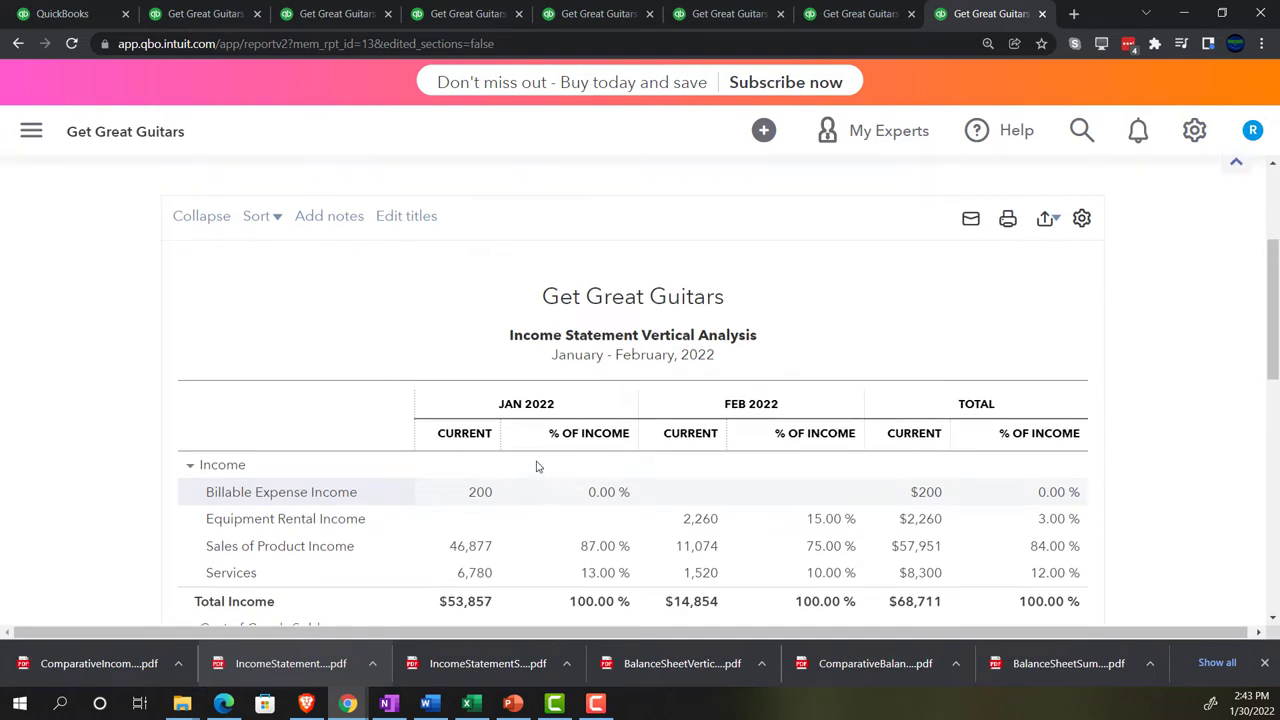
scroll(546, 466, down, 3)
scroll(898, 445, up, 1)
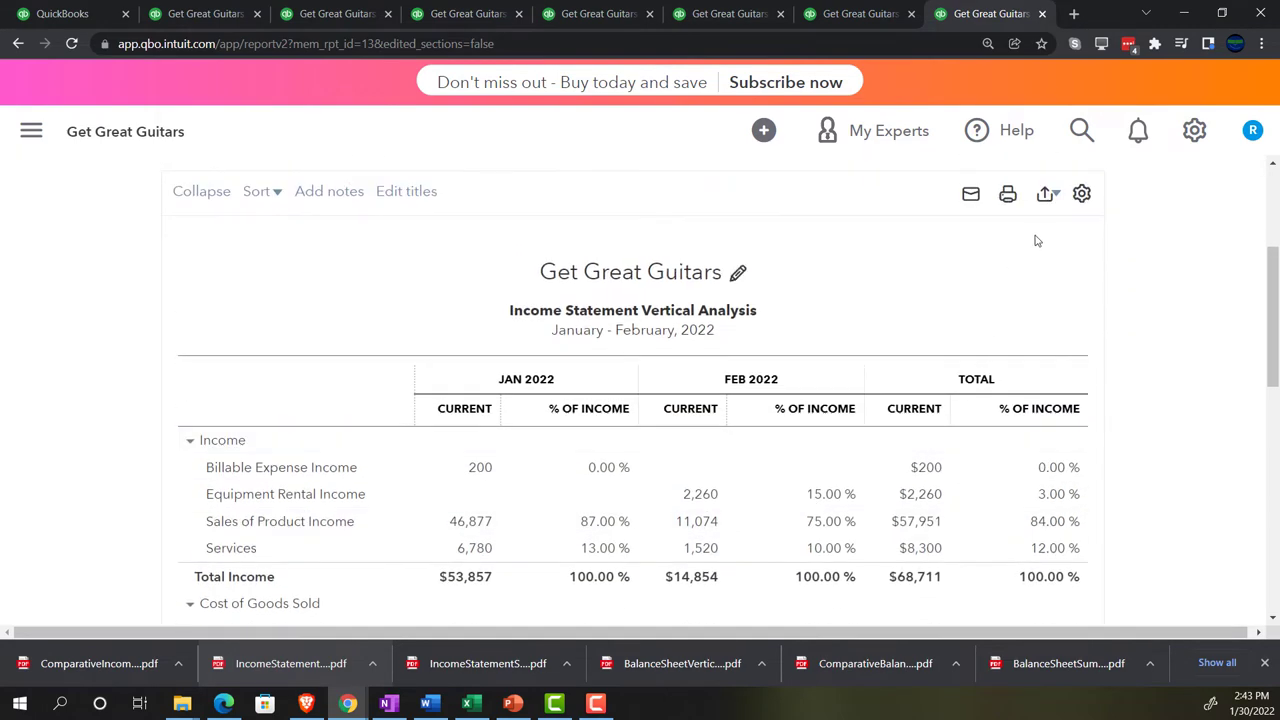
click(1047, 195)
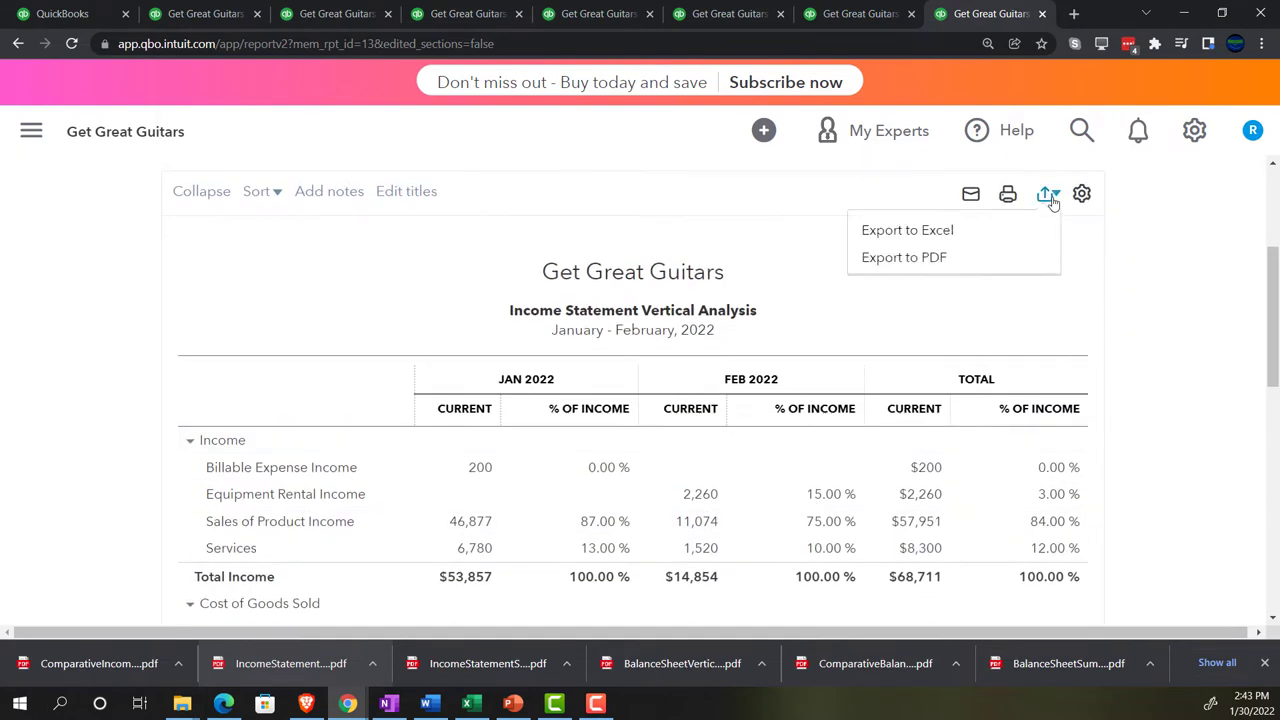
click(930, 261)
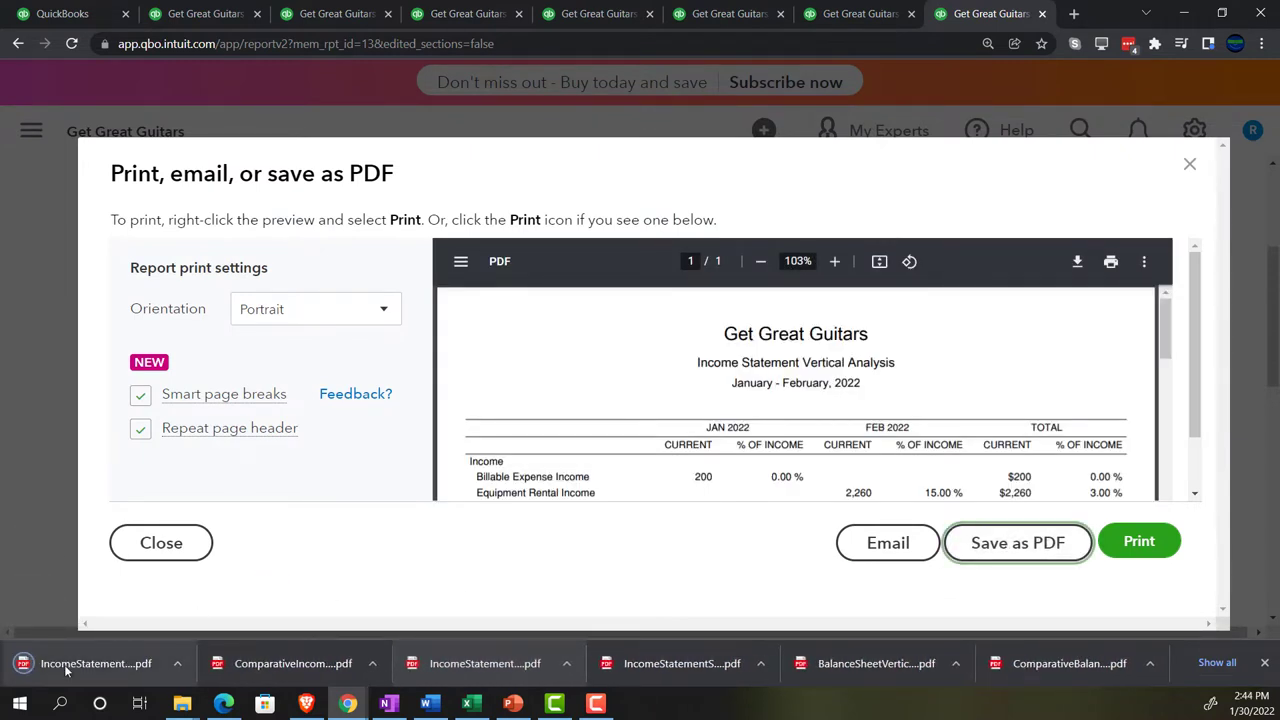
click(66, 664)
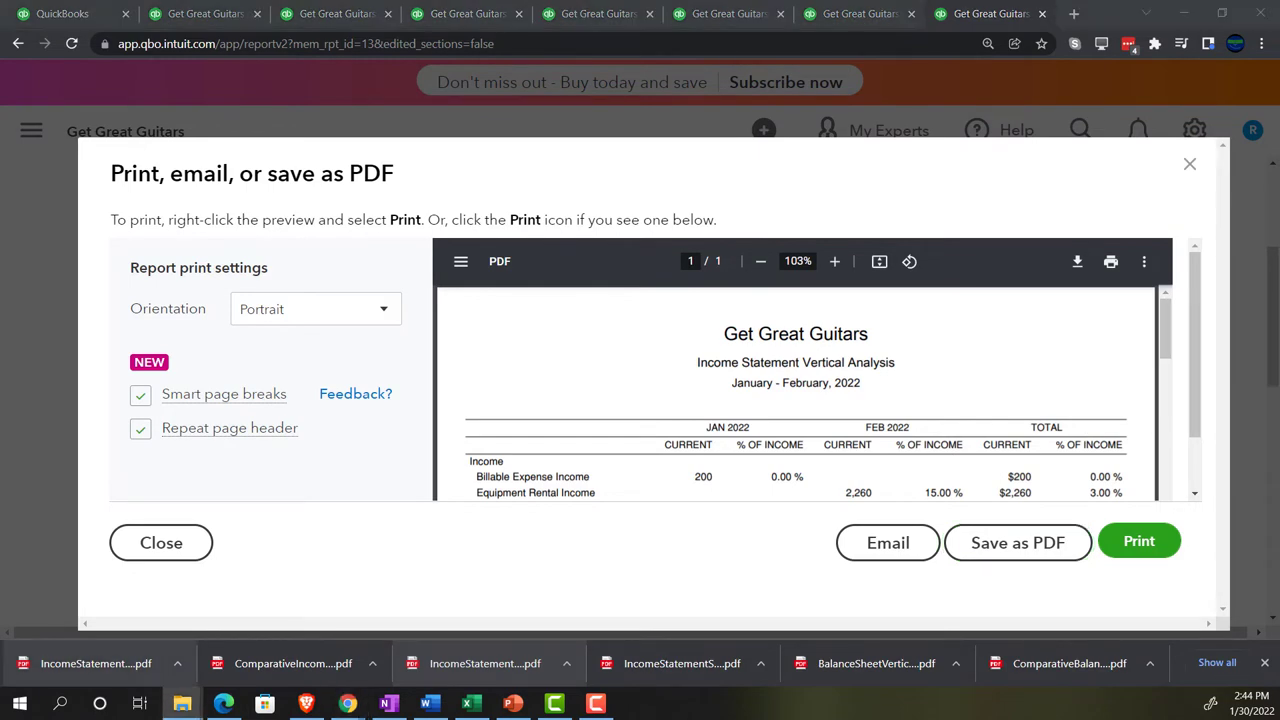
Step: Close the PDF dialog and open the saved 8 Trial Balance report in a duplicate browser tab
click(1190, 166)
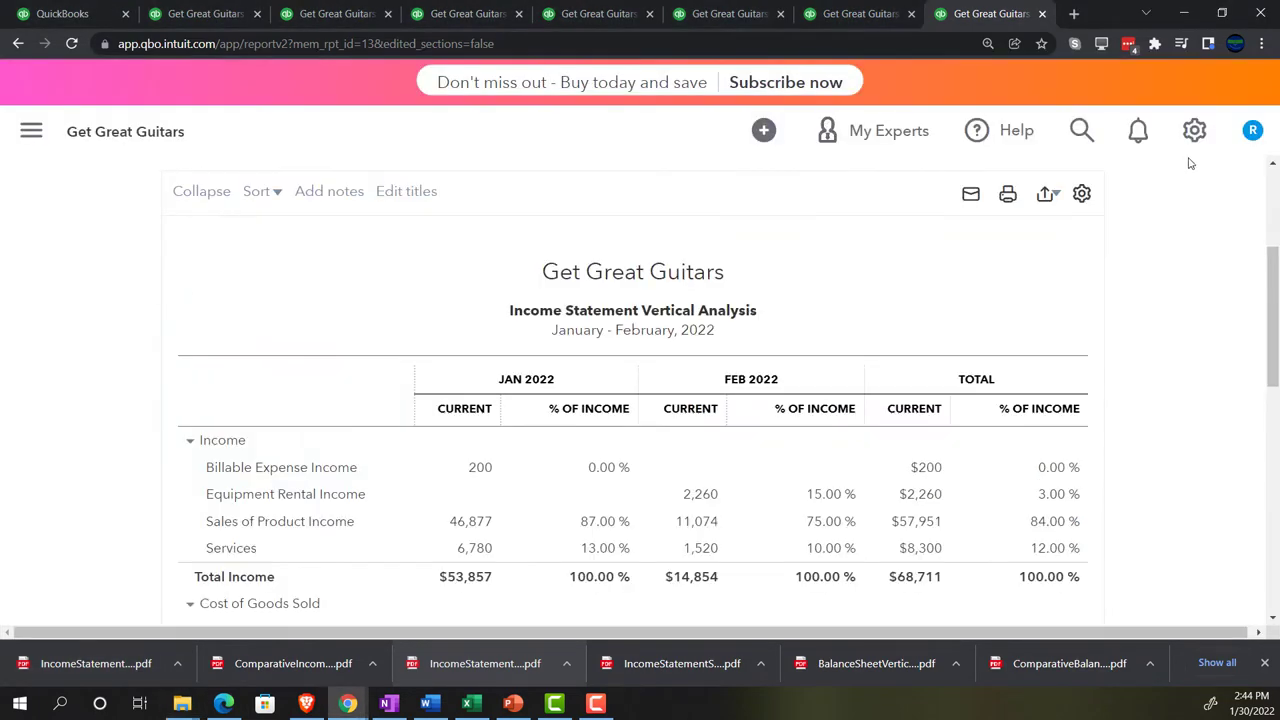
right_click(985, 13)
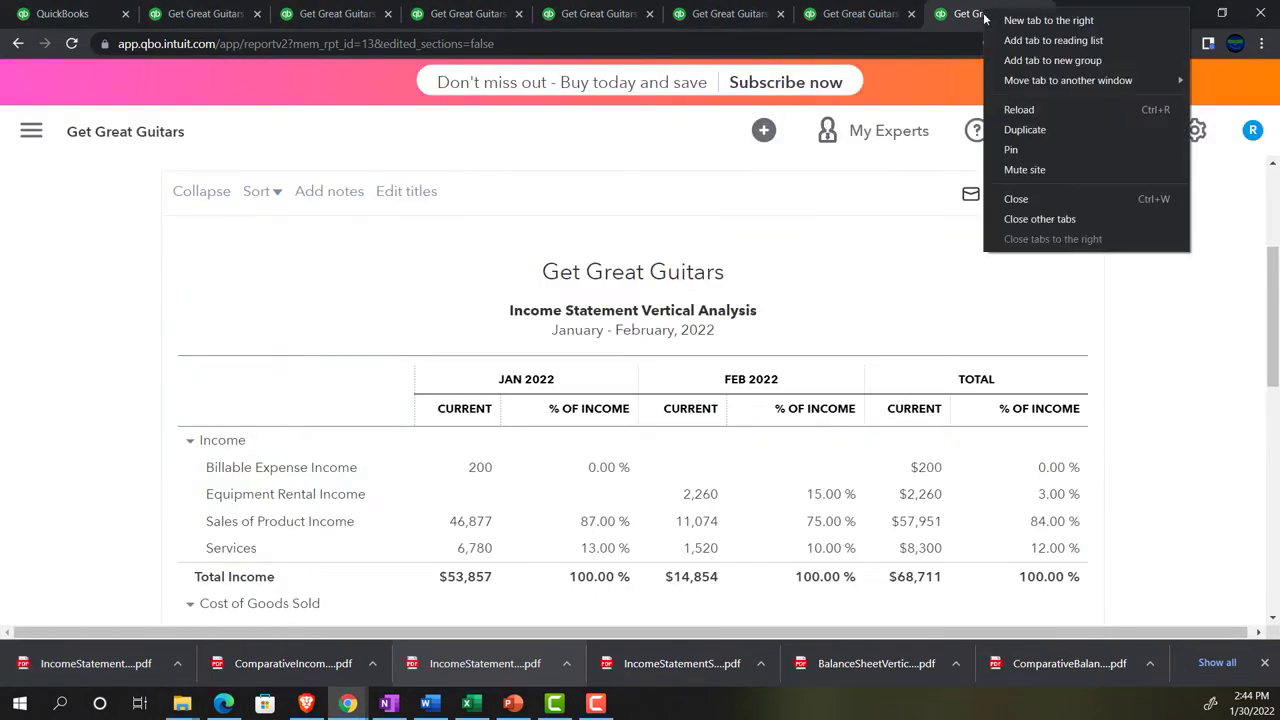
click(1000, 128)
key(alt+Left)
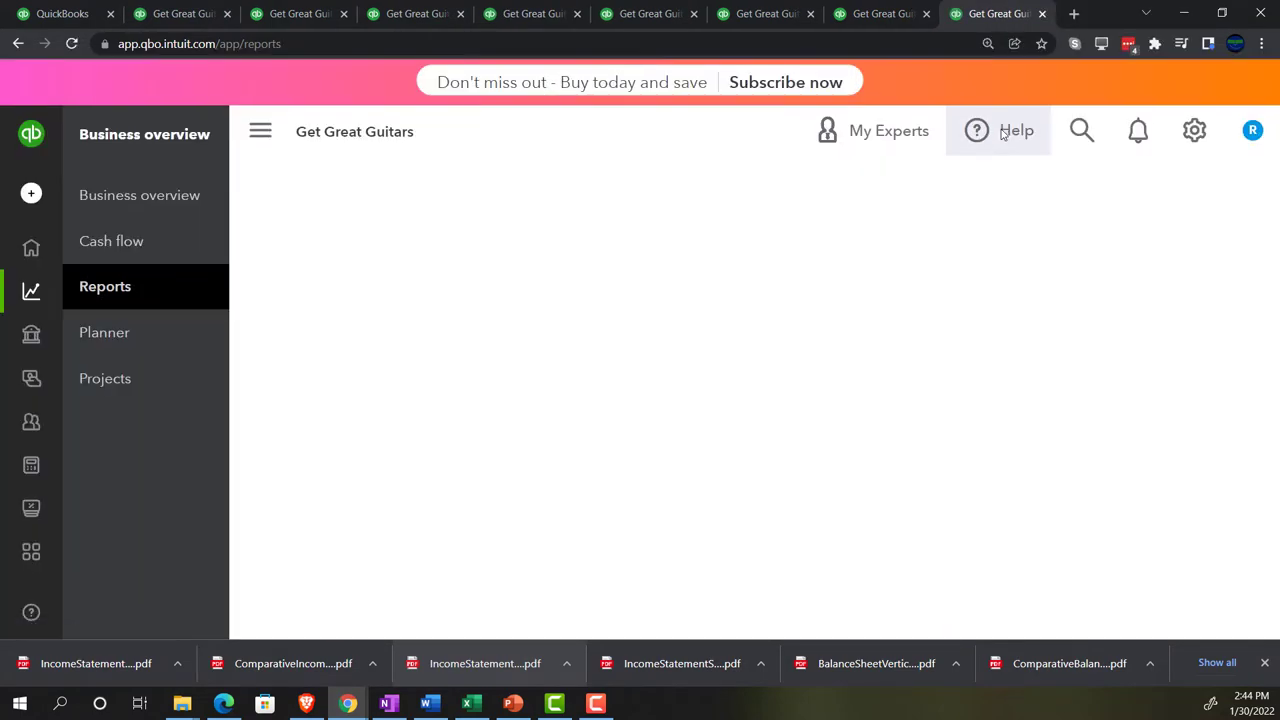
scroll(289, 389, down, 3)
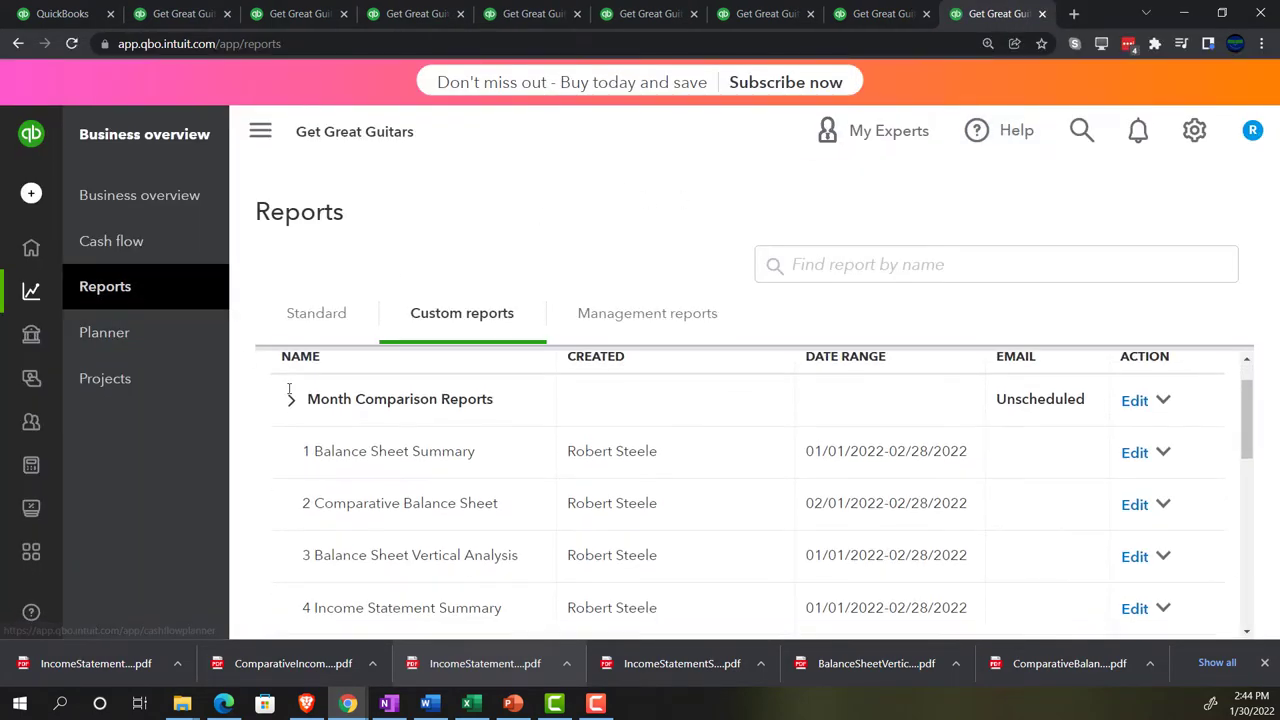
scroll(289, 389, down, 3)
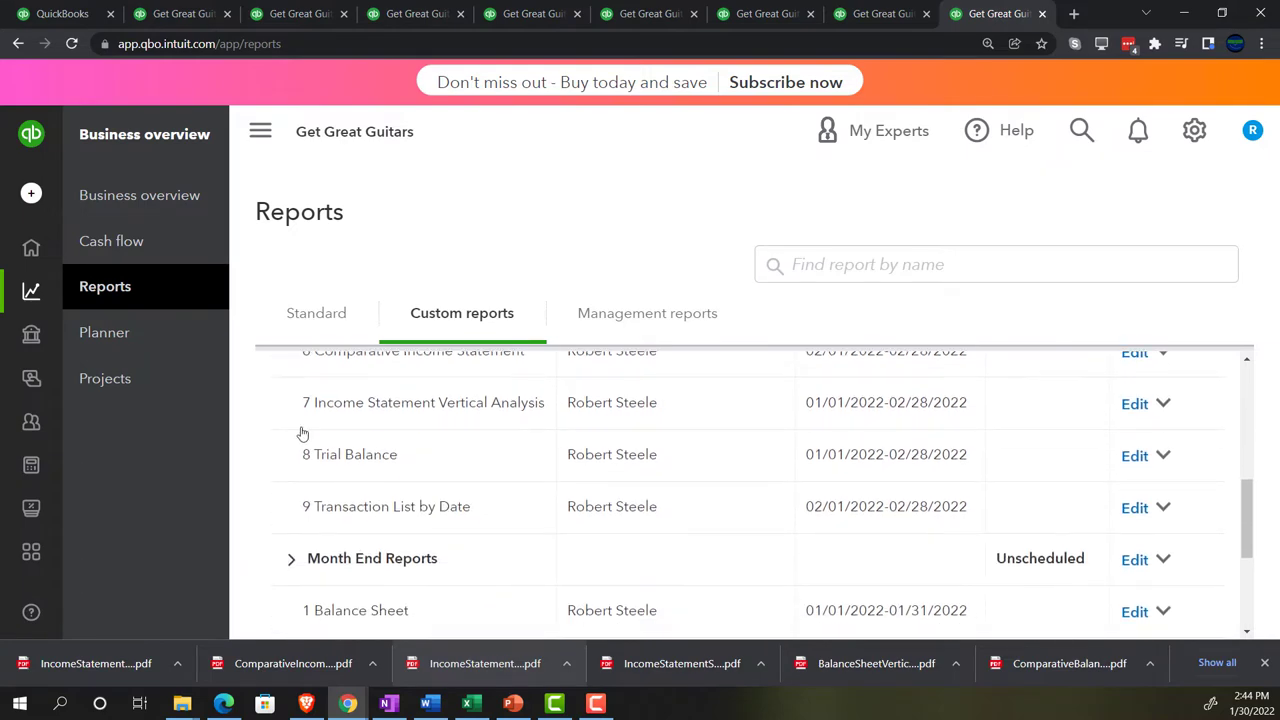
click(339, 456)
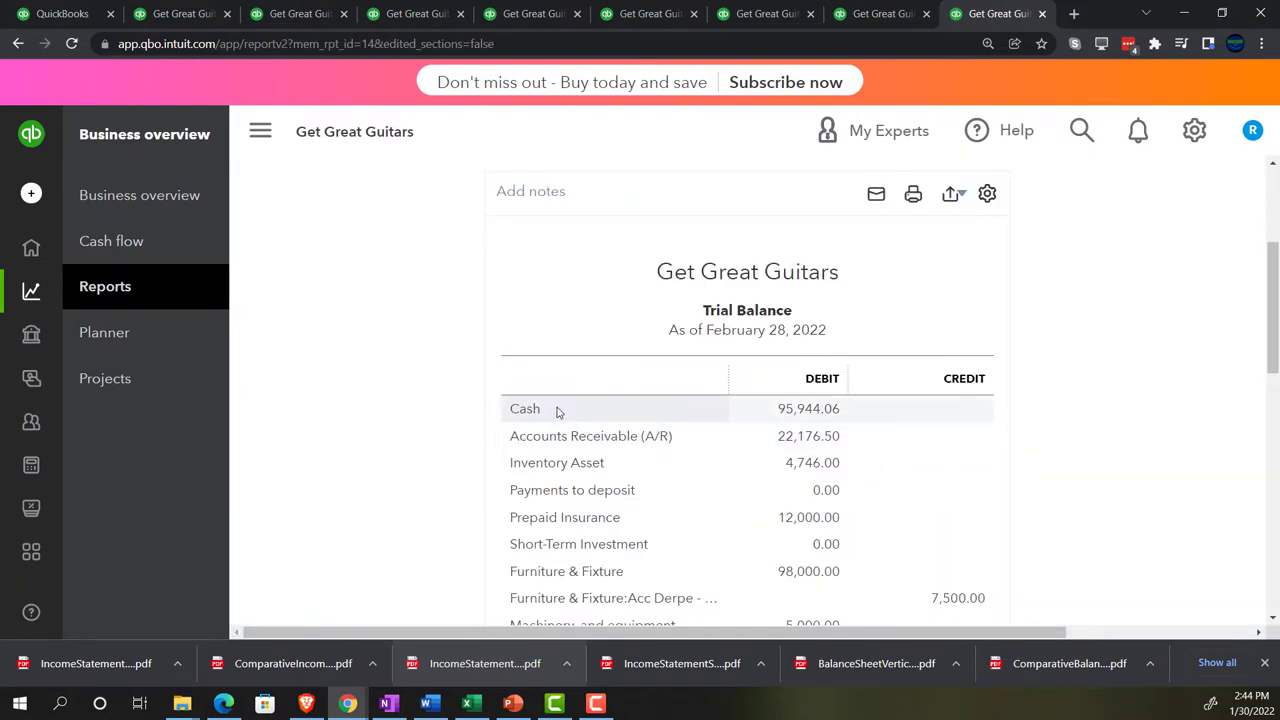
Step: Export the Trial Balance report to PDF and place the saved file in the Month 2 folder
click(952, 194)
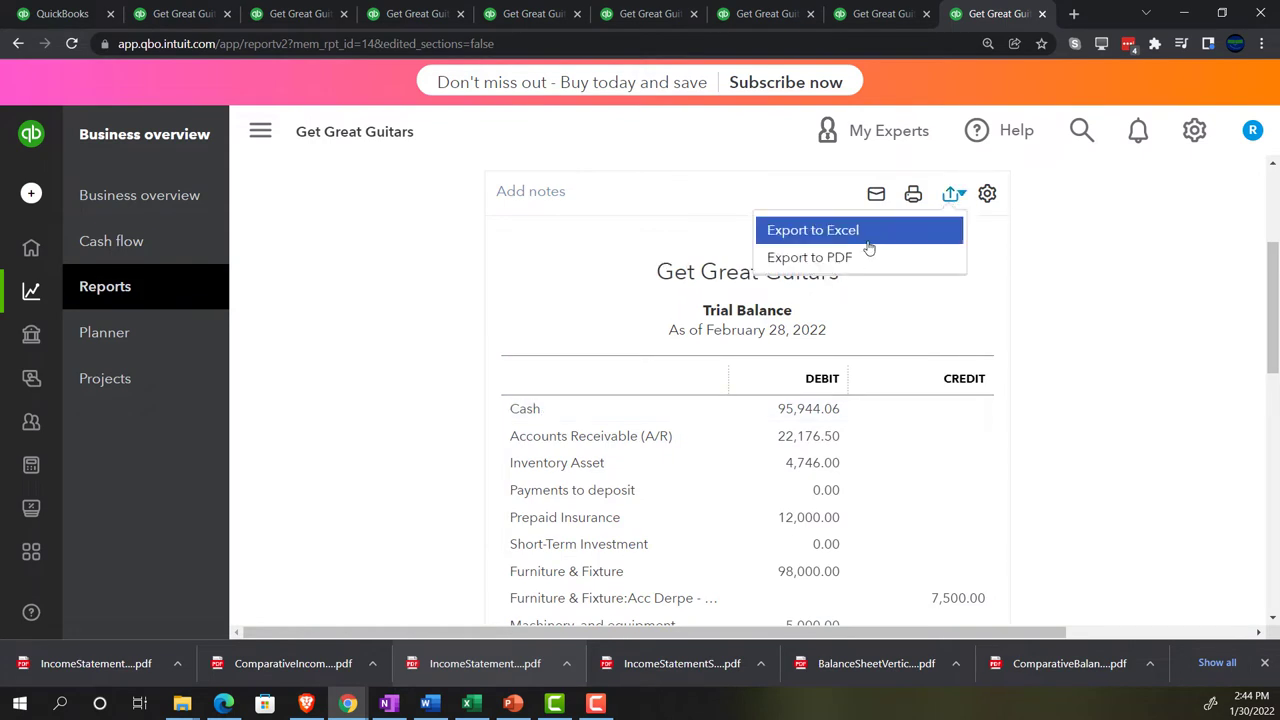
click(842, 258)
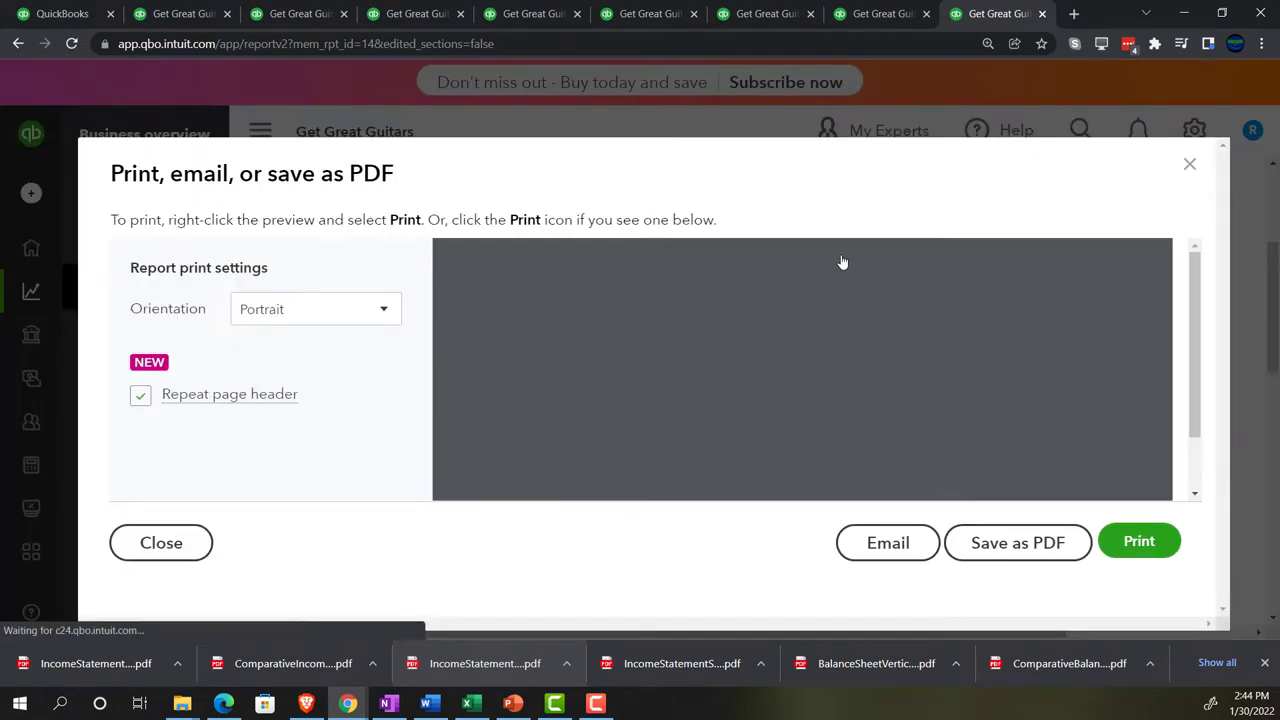
click(995, 548)
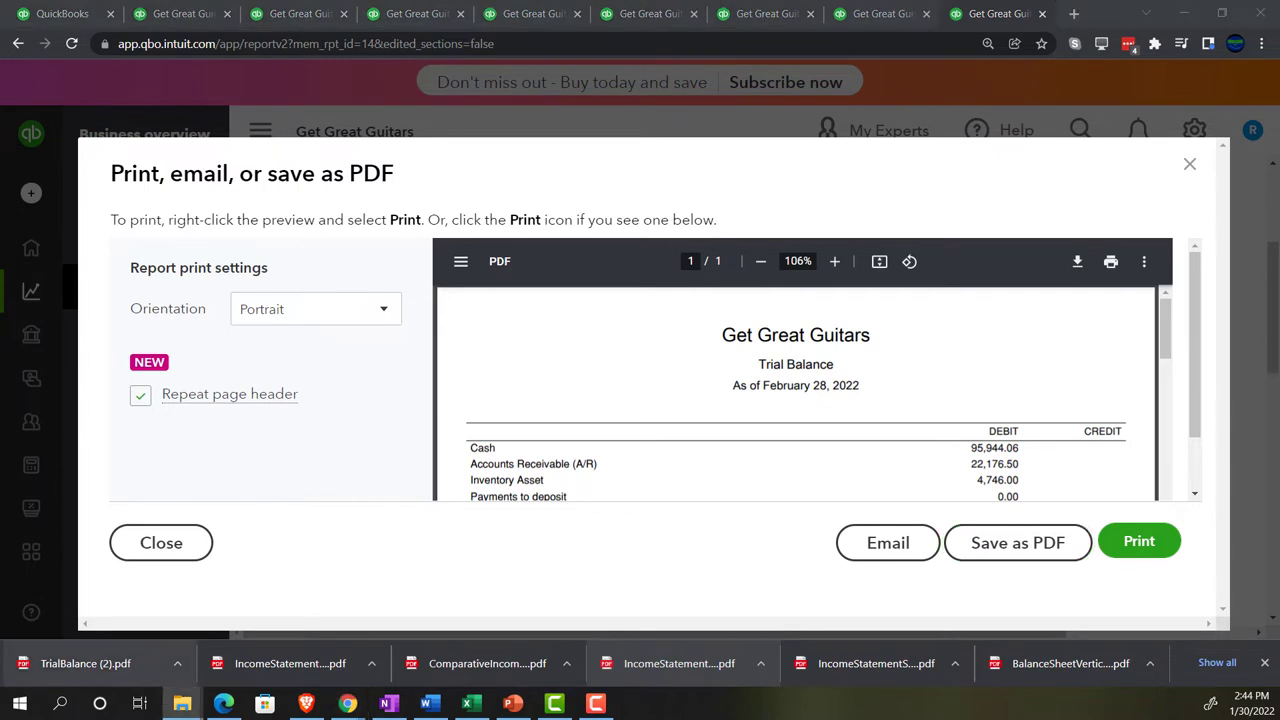
Step: Close the PDF dialog and open the saved 9 Transaction List by Date report in a duplicate browser tab with the navigation pane hidden
click(1189, 165)
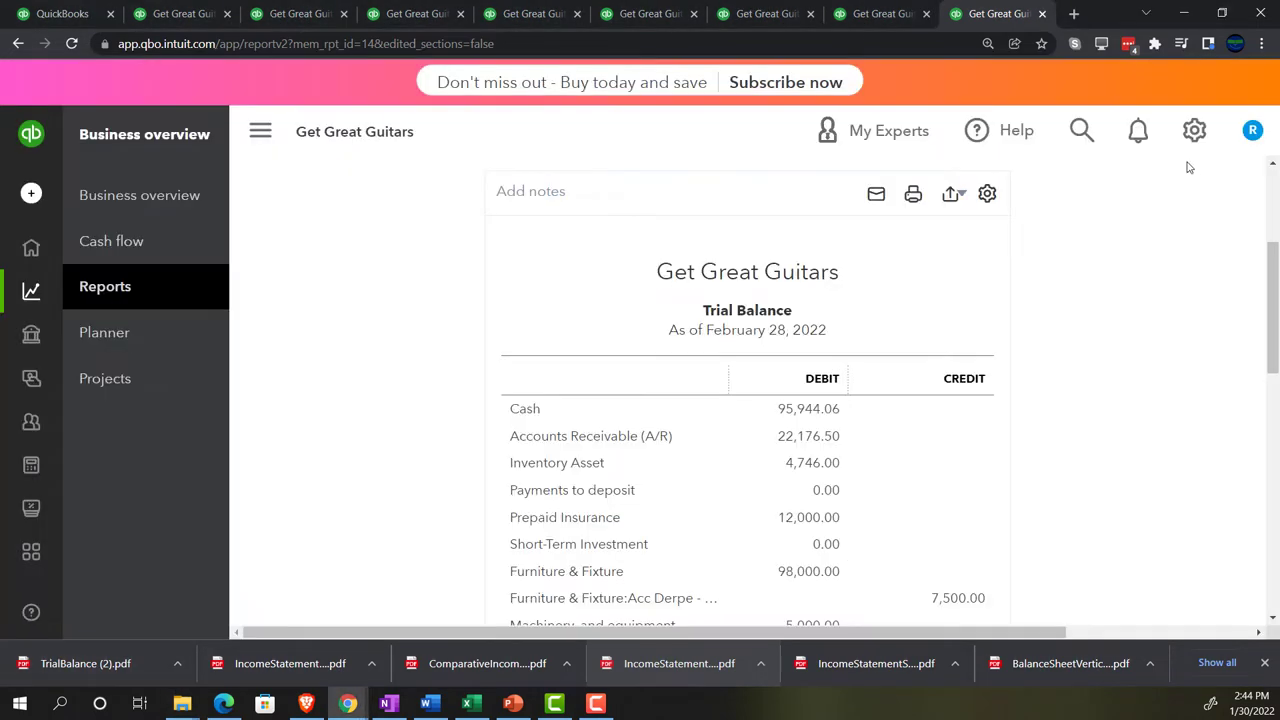
right_click(996, 17)
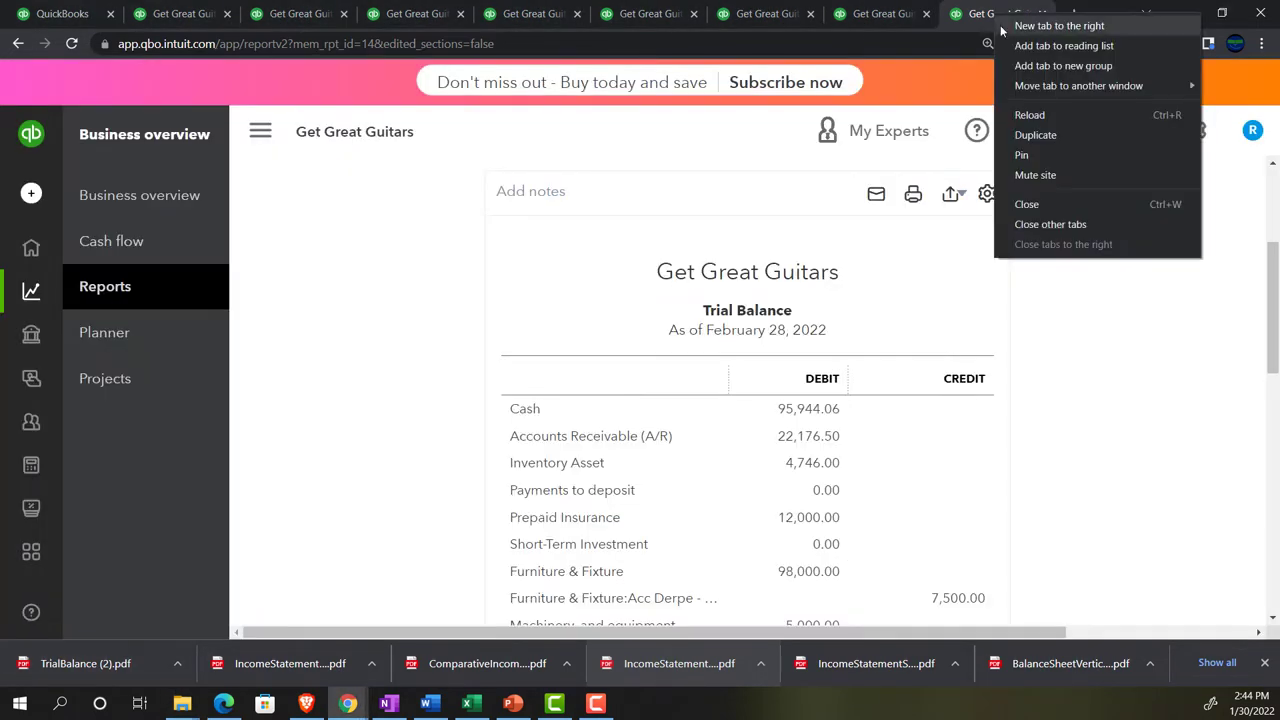
click(1020, 134)
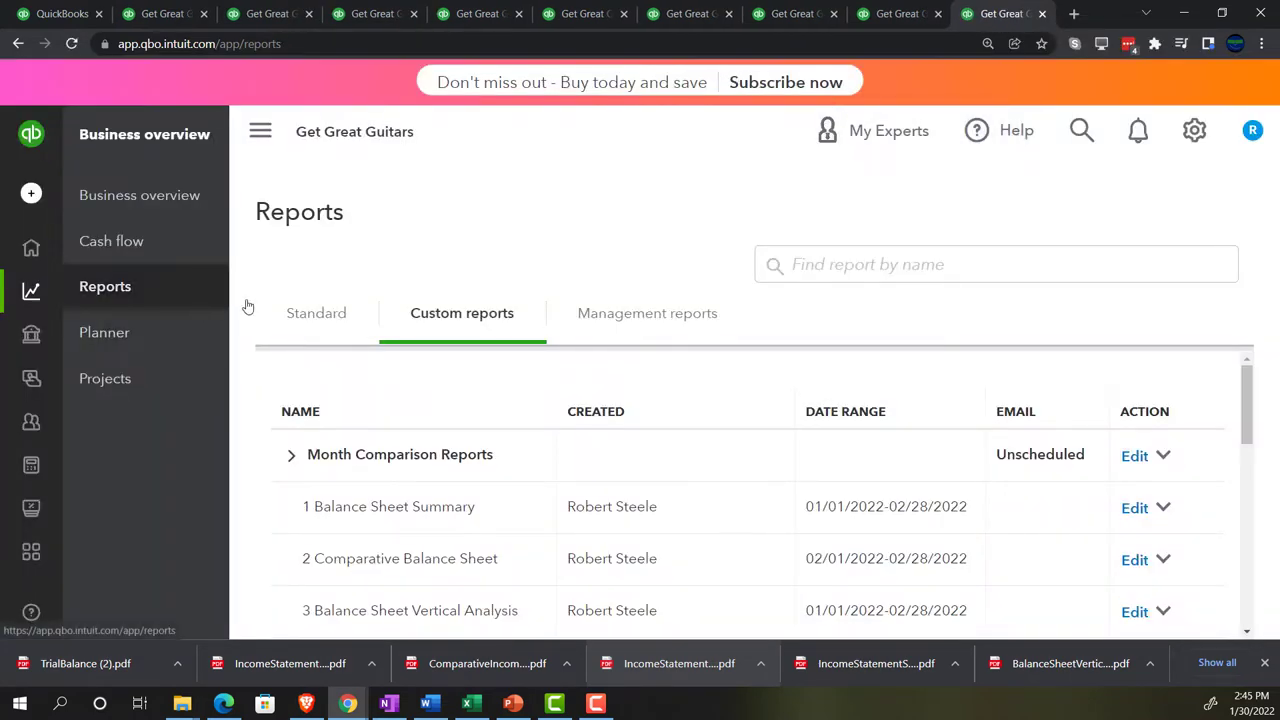
click(262, 134)
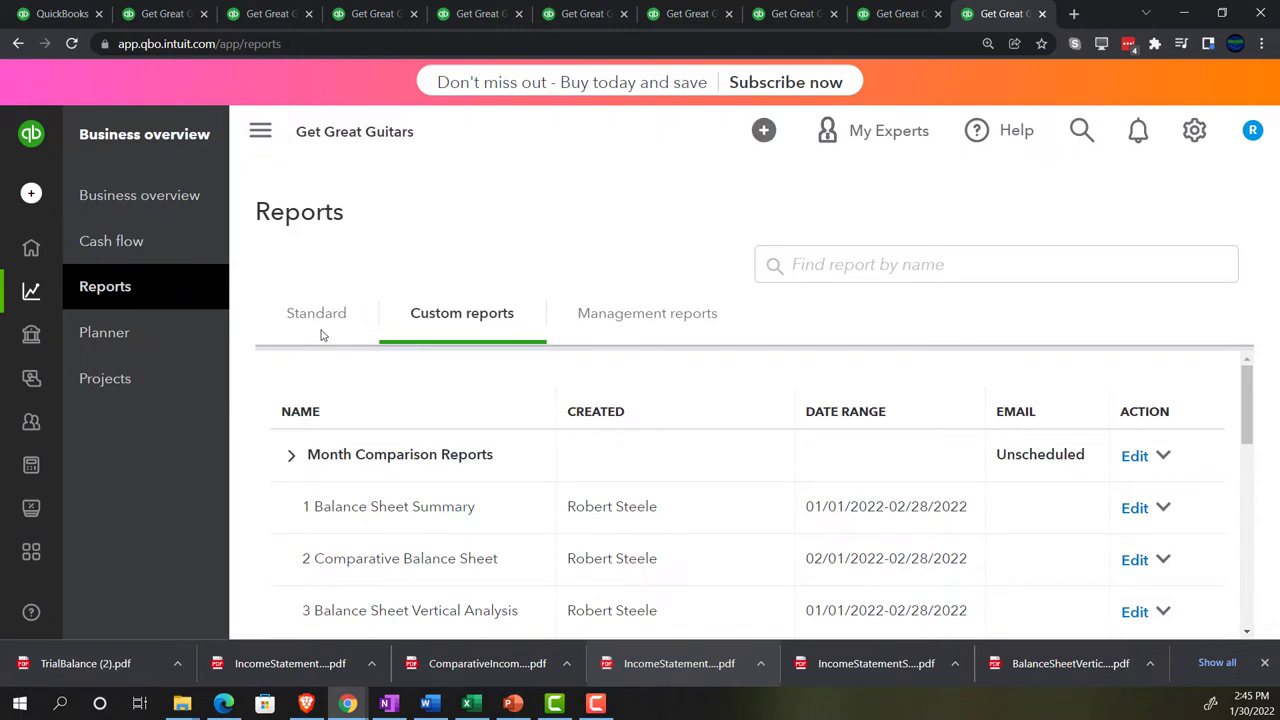
scroll(349, 471, down, 1)
scroll(347, 473, down, 3)
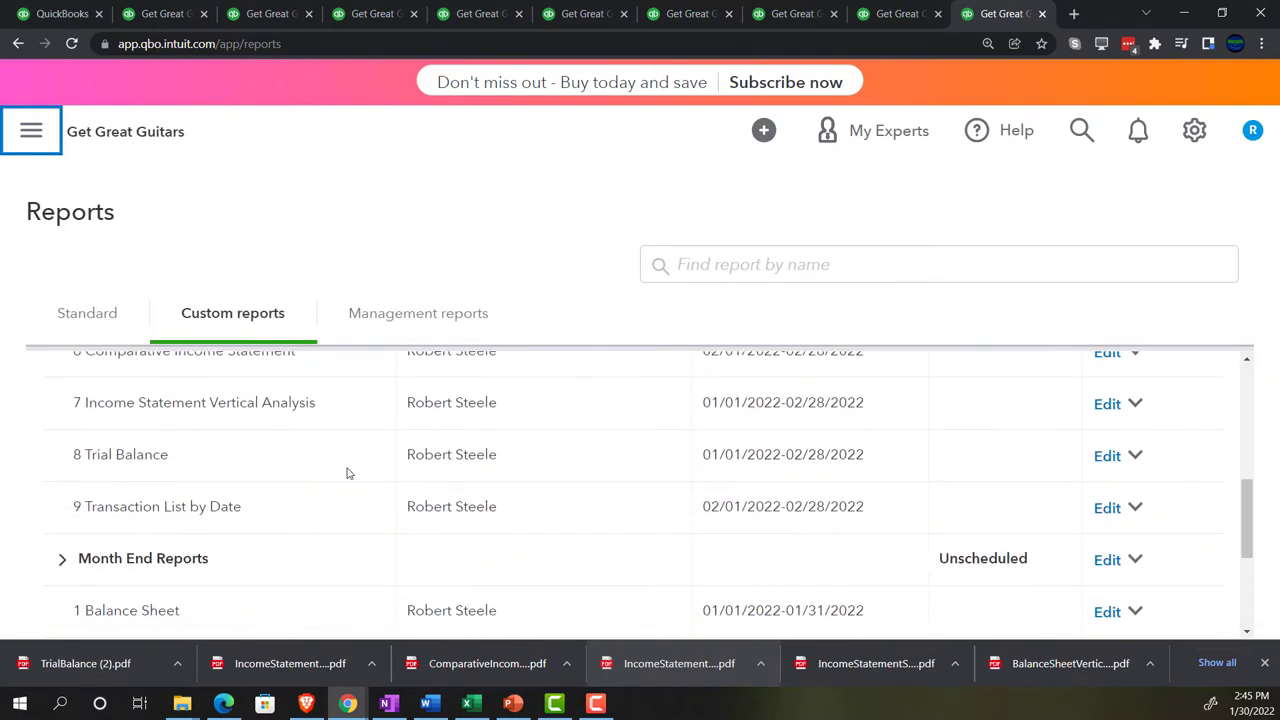
click(163, 510)
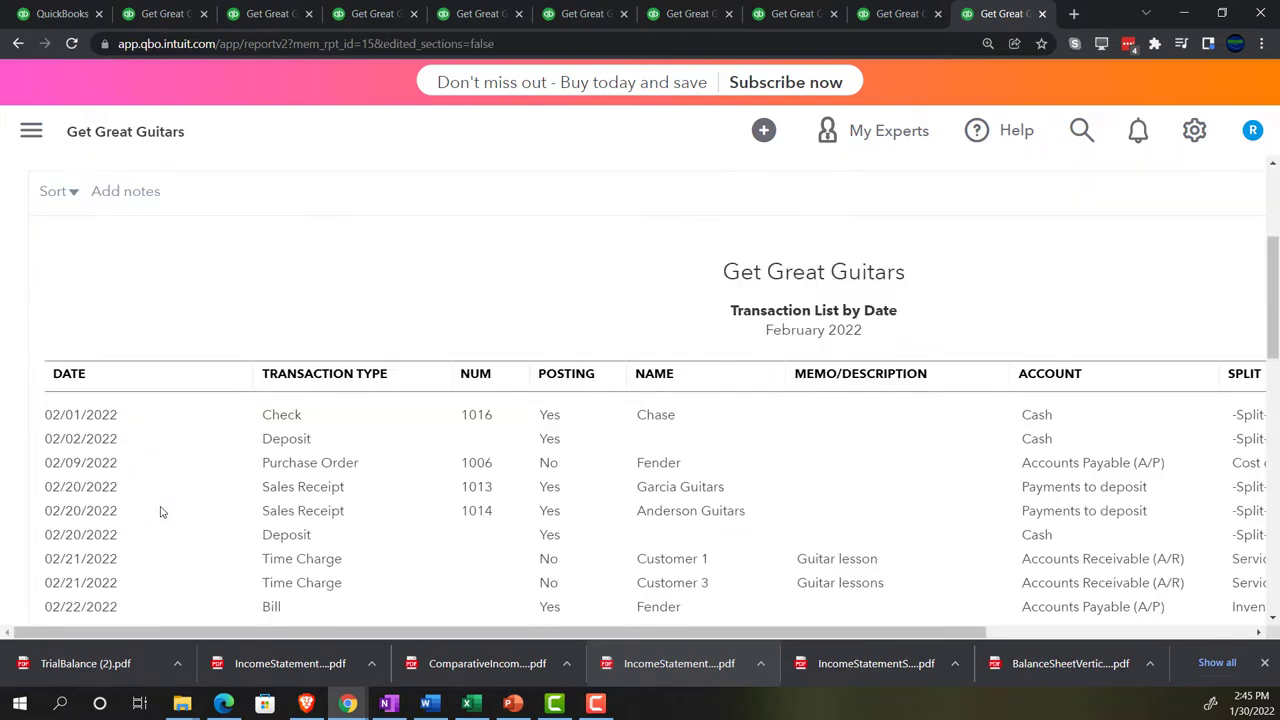
Step: Export the Transaction List by Date report to PDF and place the saved file in the Month 2 folder
scroll(800, 455, up, 3)
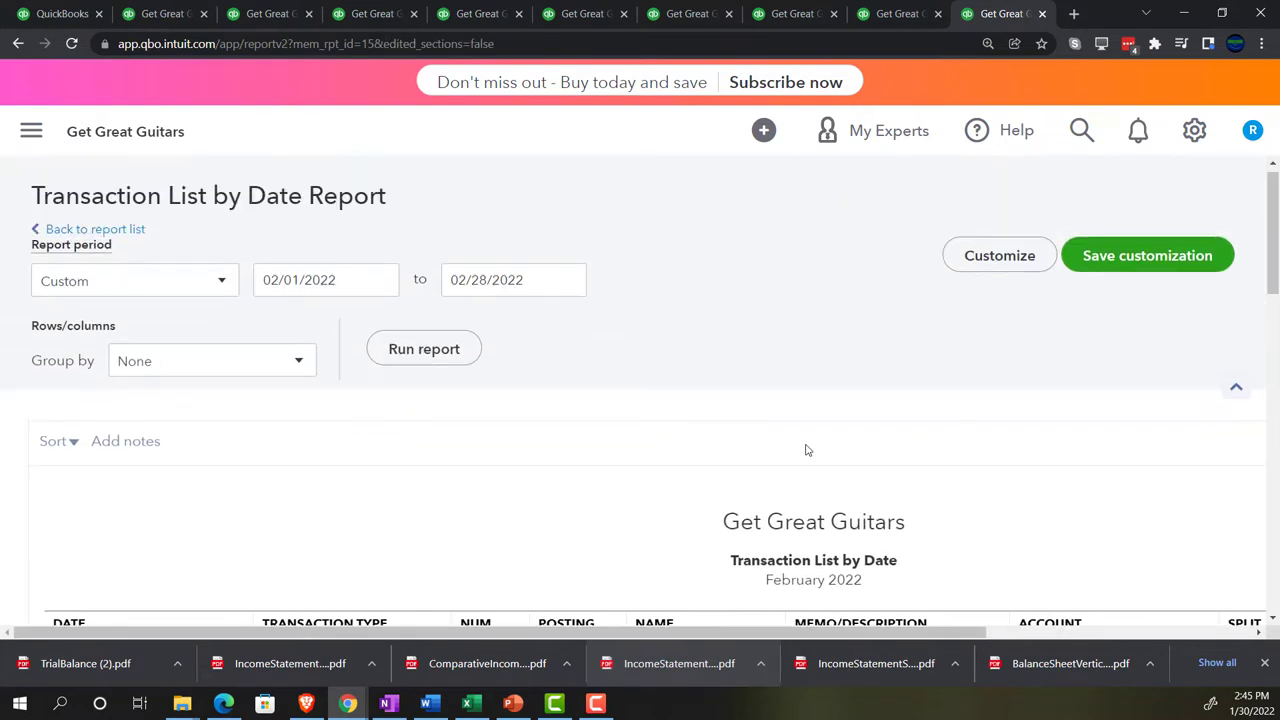
scroll(814, 457, down, 3)
scroll(884, 476, up, 2)
scroll(888, 479, down, 2)
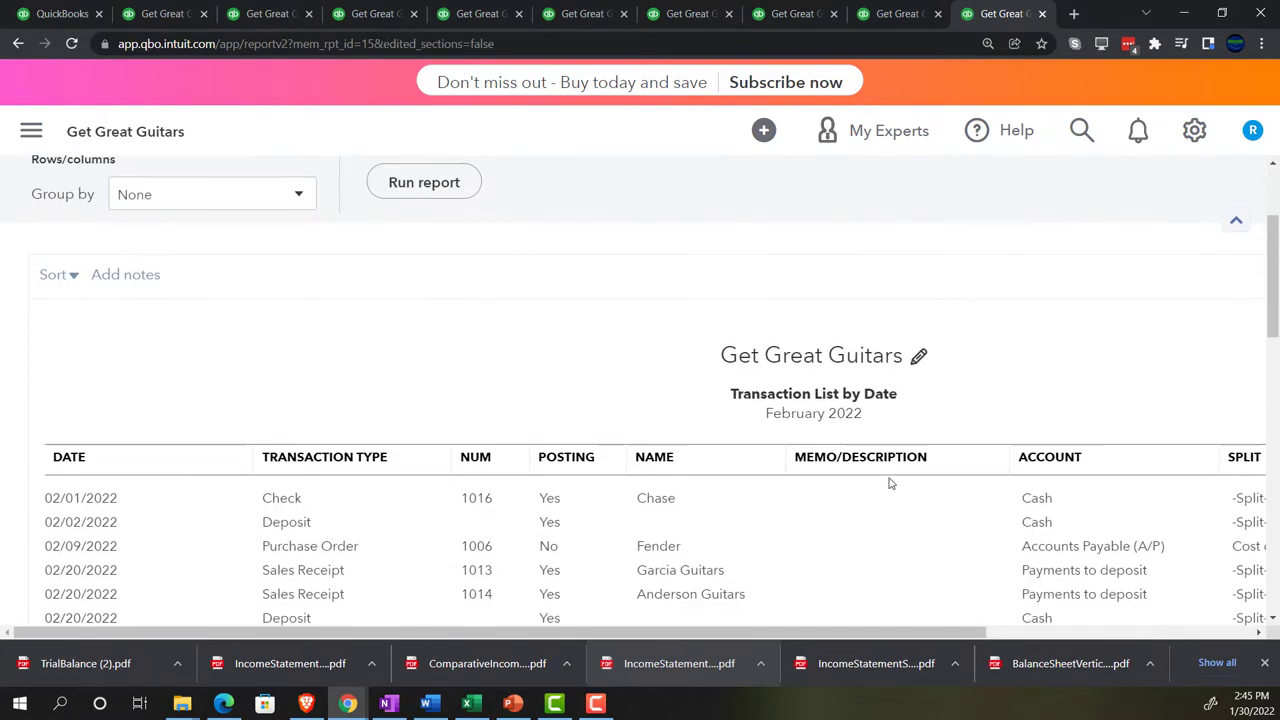
key(ctrl+minus)
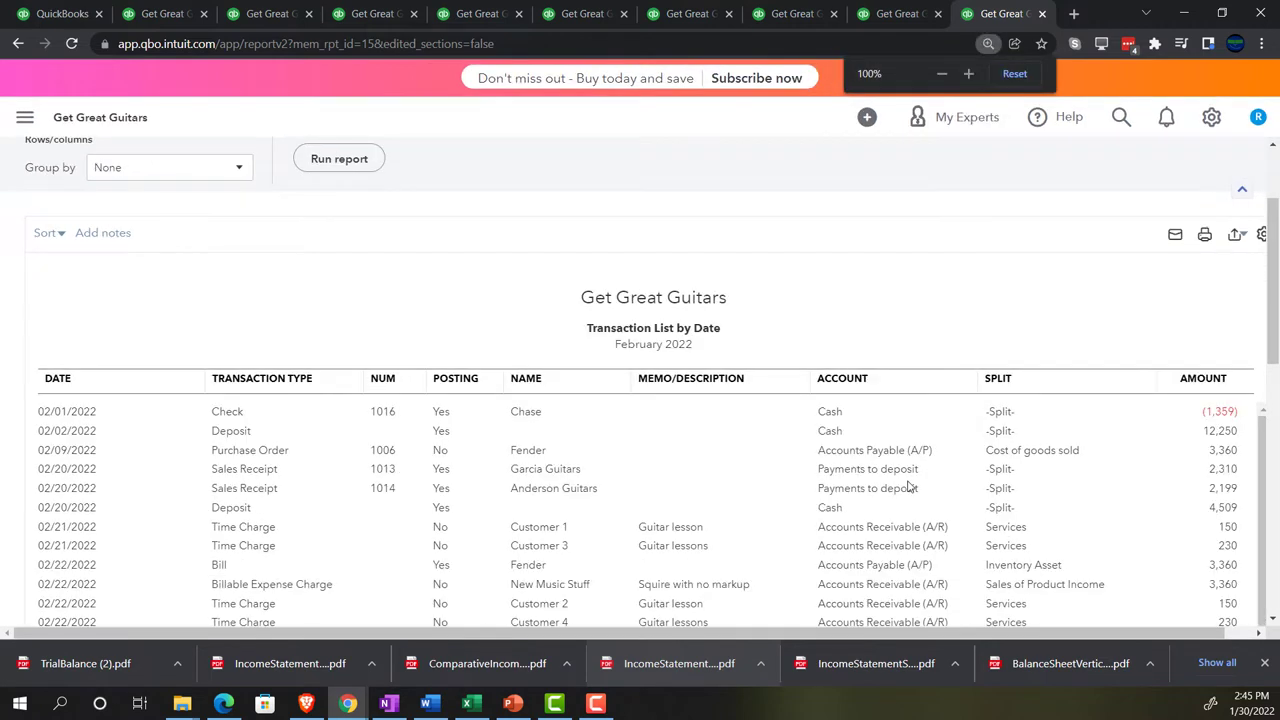
click(1237, 236)
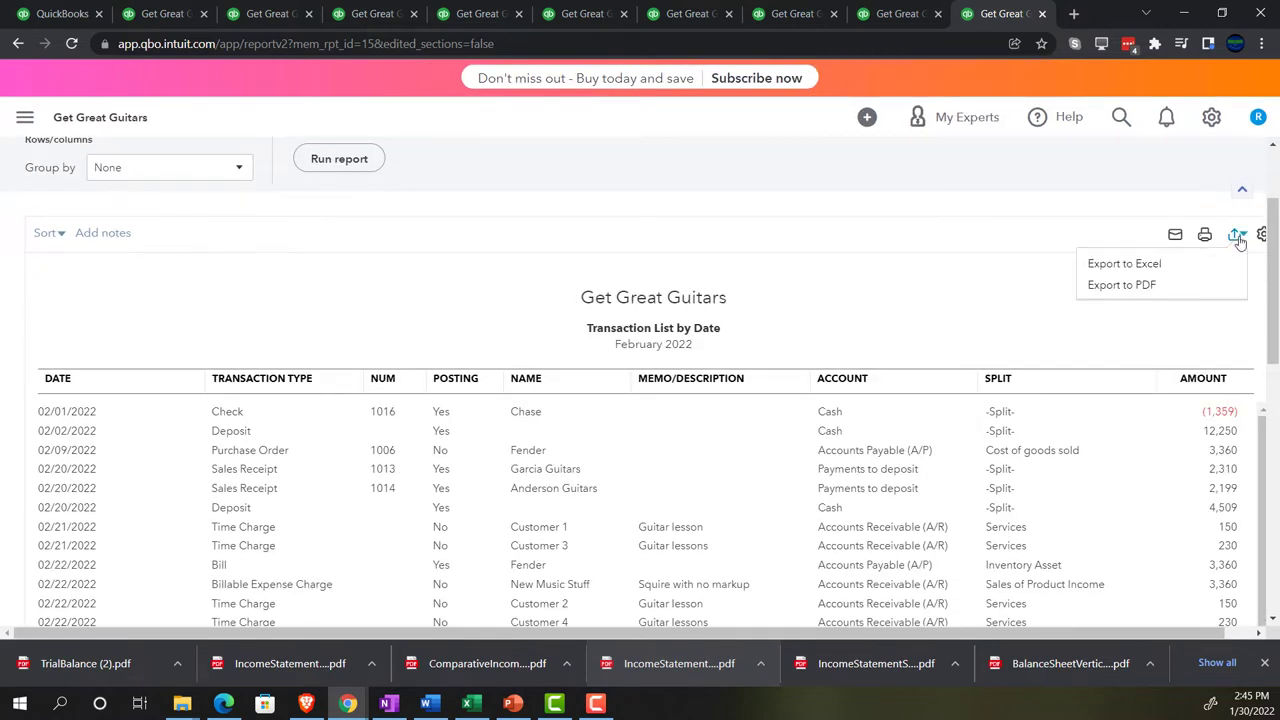
click(1149, 287)
click(1014, 570)
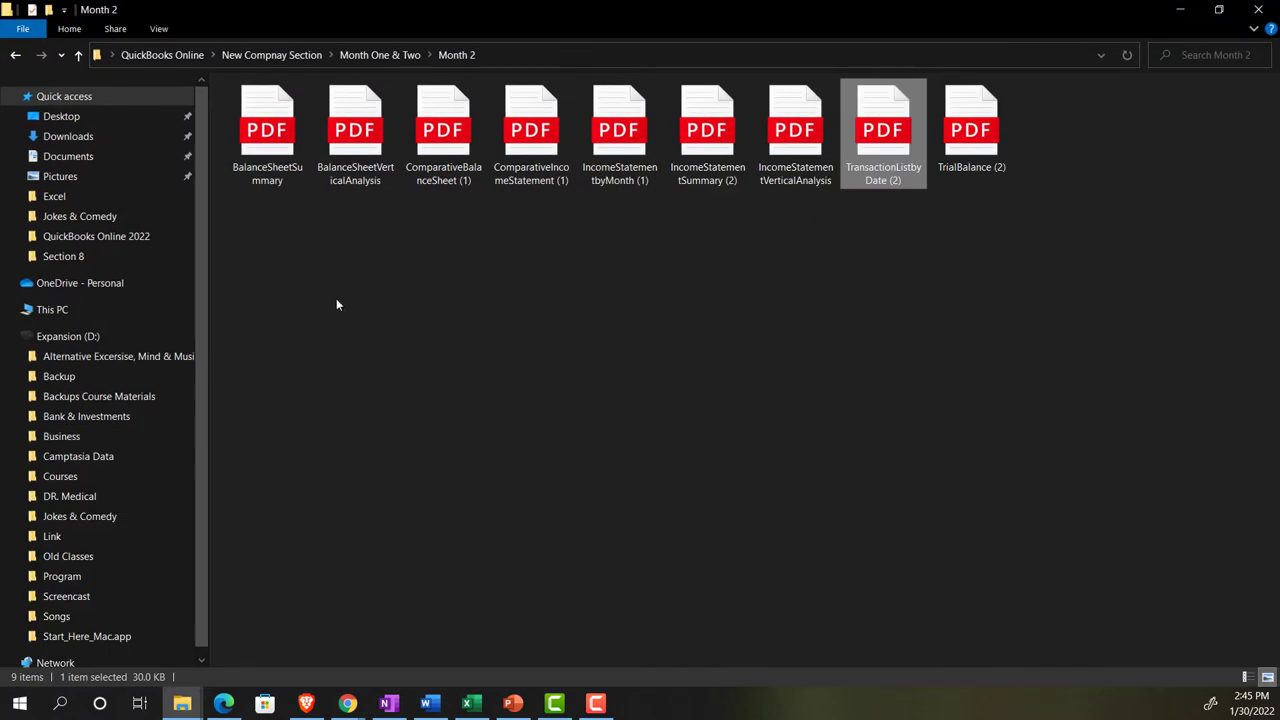
Step: Create a new folder named Reports Month 2 inside the Month 2 folder
right_click(336, 304)
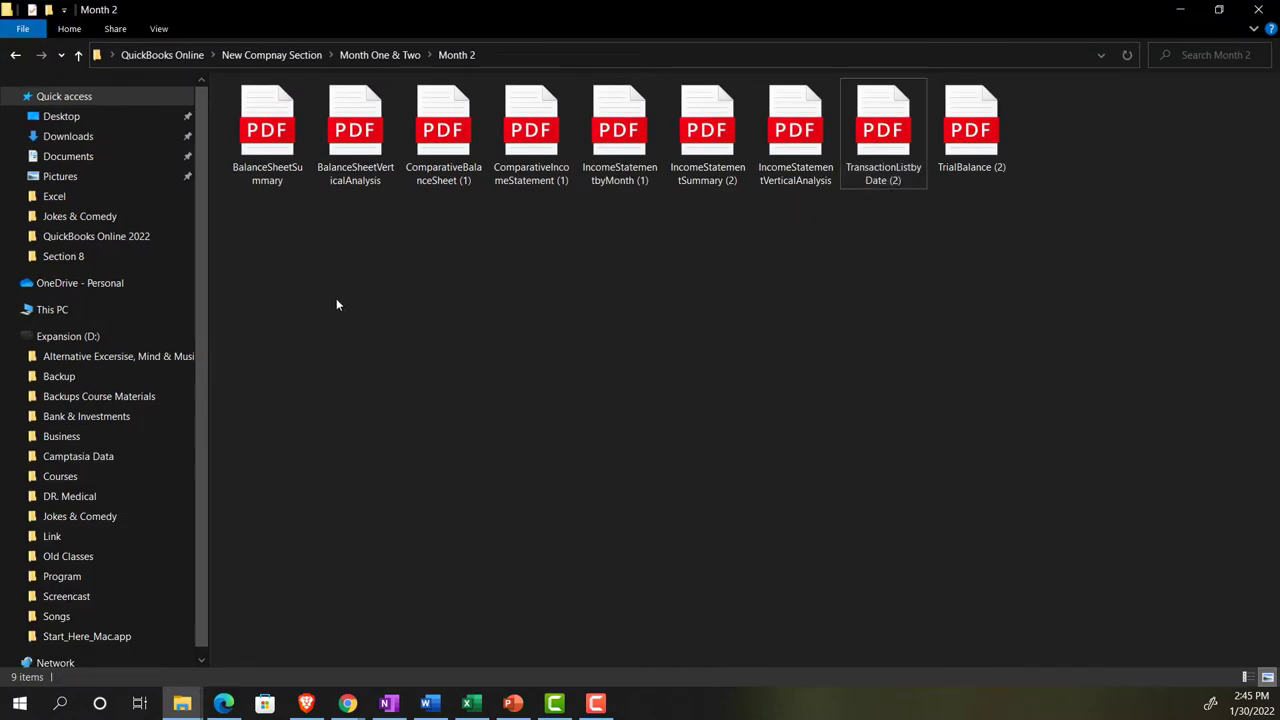
mouse_move(400, 508)
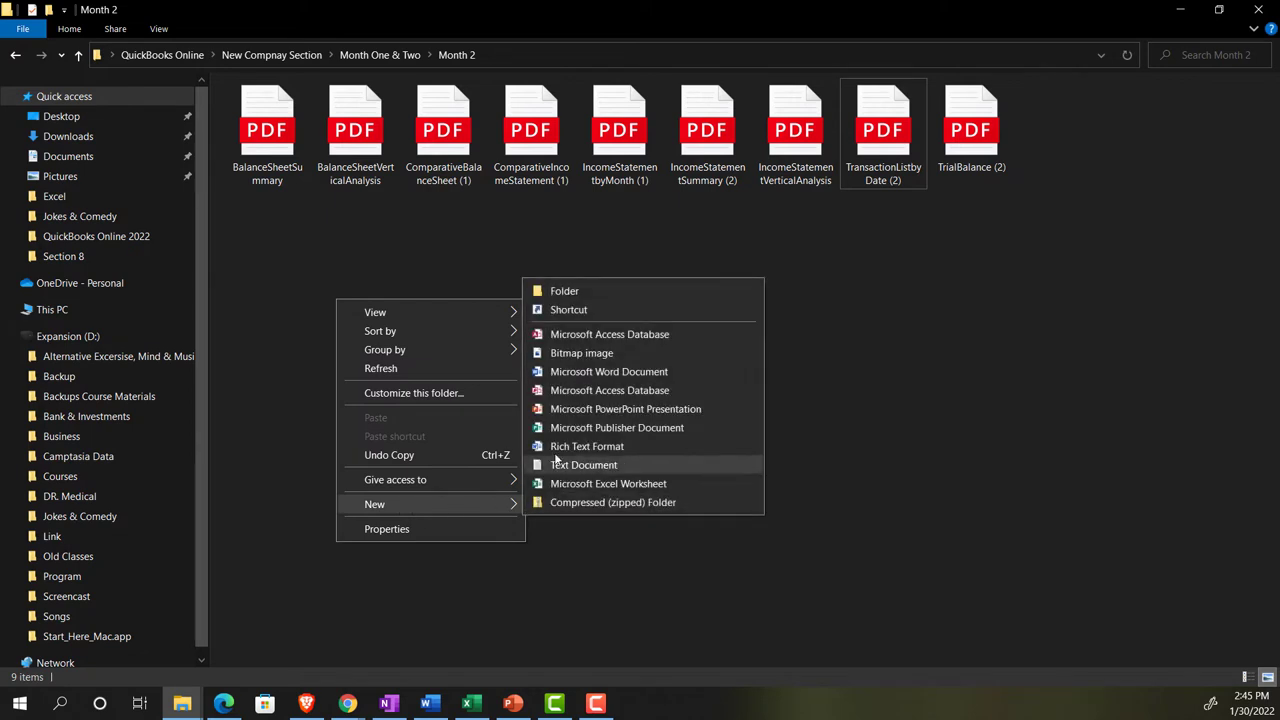
click(557, 291)
text(Re)
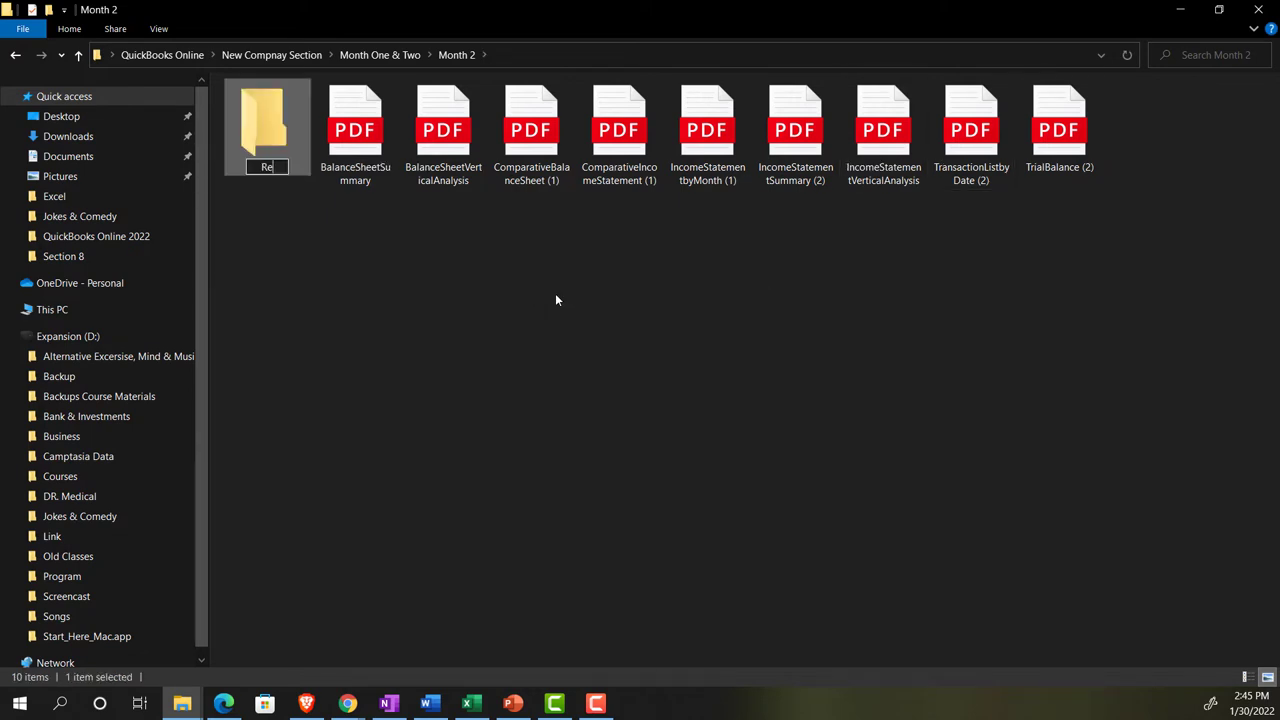
text(rports MOnt)
key(BackSpace)
key(BackSpace)
key(BackSpace)
text(onth)
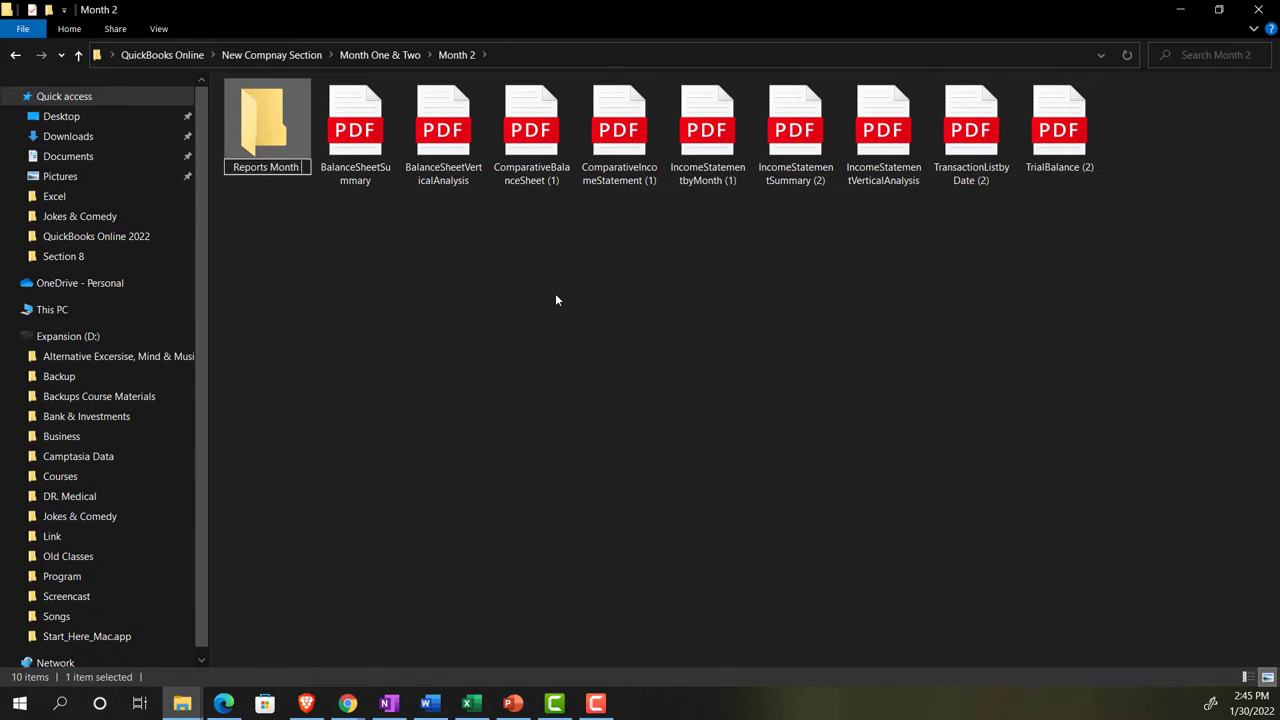
text( 2)
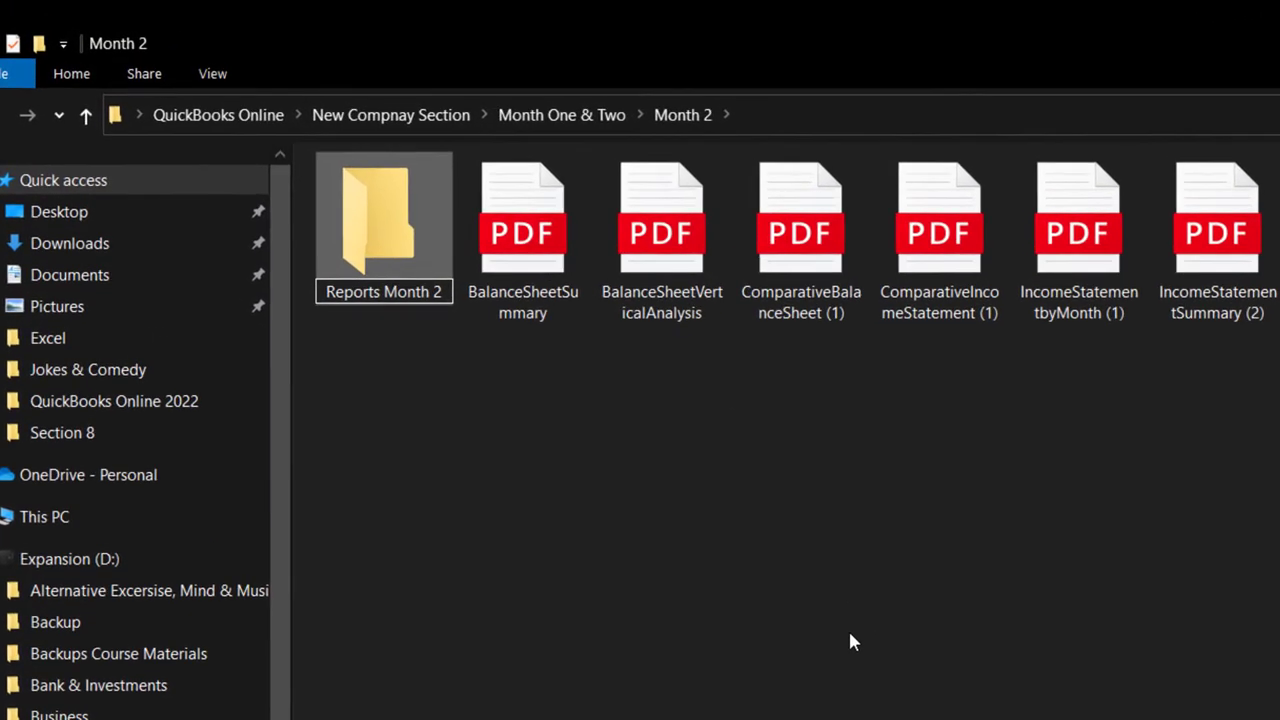
click(728, 605)
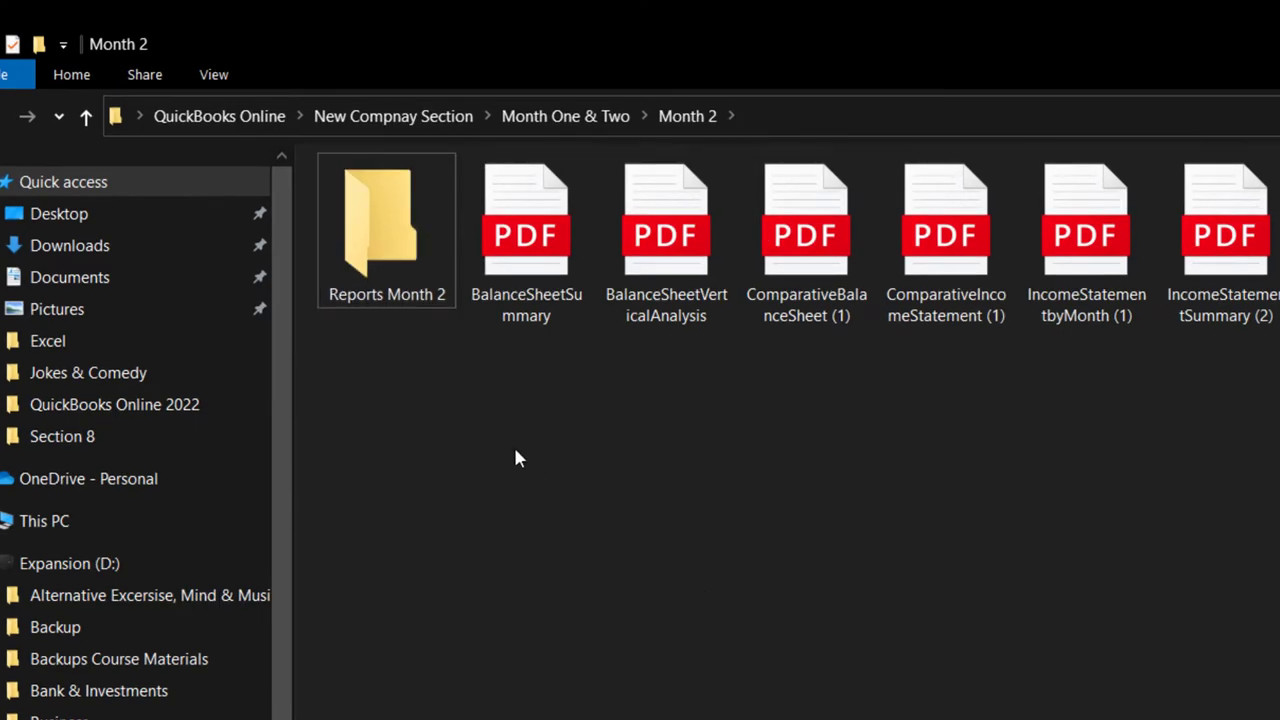
Step: Move all the exported PDF reports in Month 2 into the Reports Month 2 folder
drag(520, 372, 1279, 250)
drag(716, 269, 395, 296)
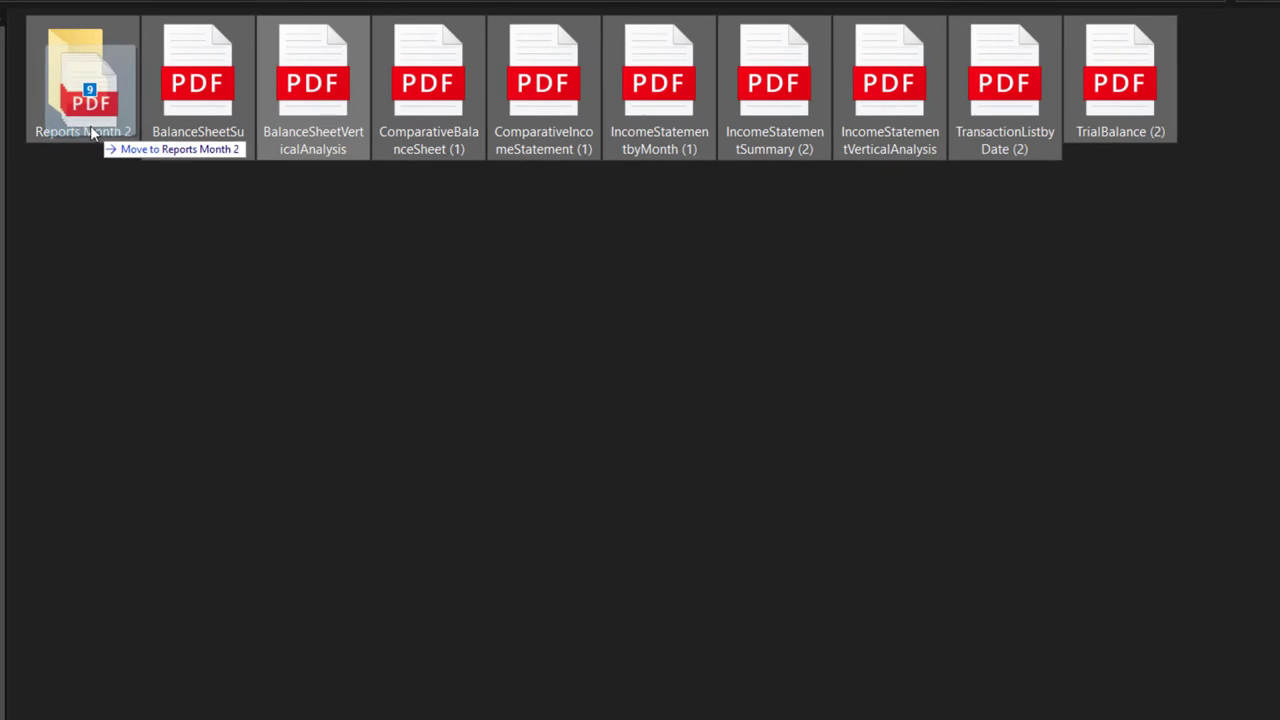
drag(91, 133, 91, 133)
Step: Display the folder contents as extra large icons and compress the Reports Month 2 folder into a zip file of the same name
click(158, 29)
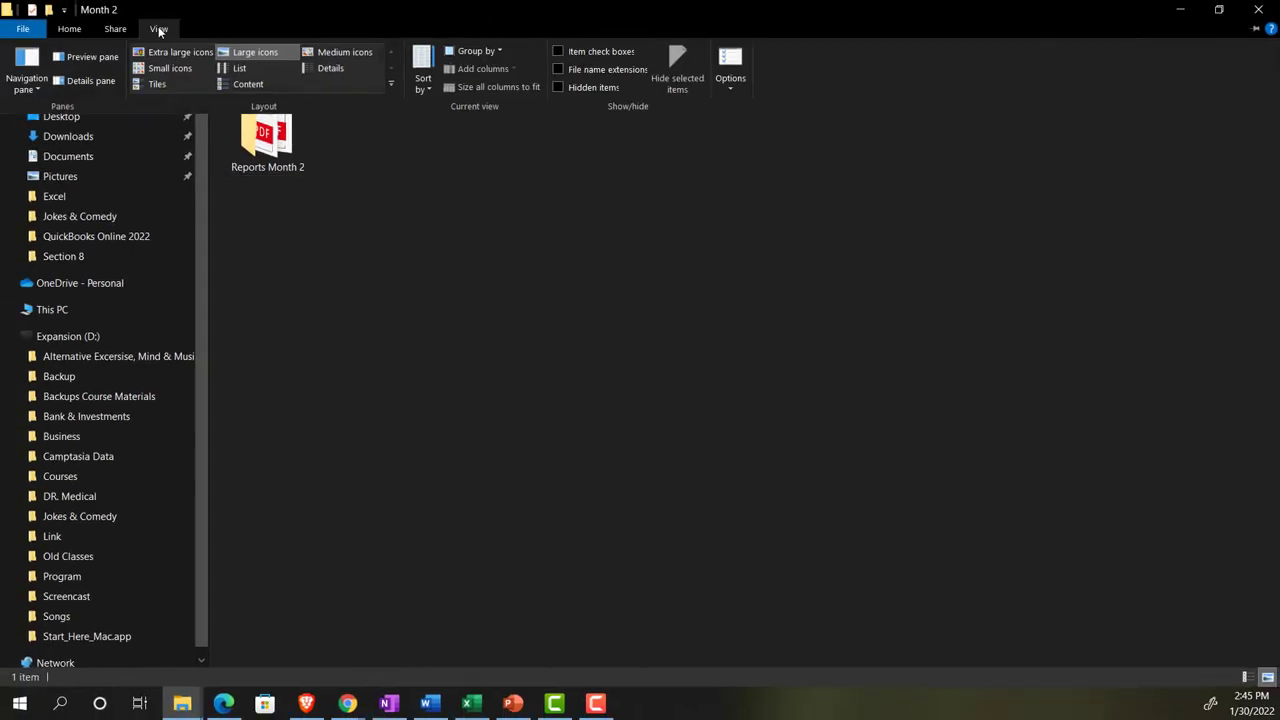
click(180, 52)
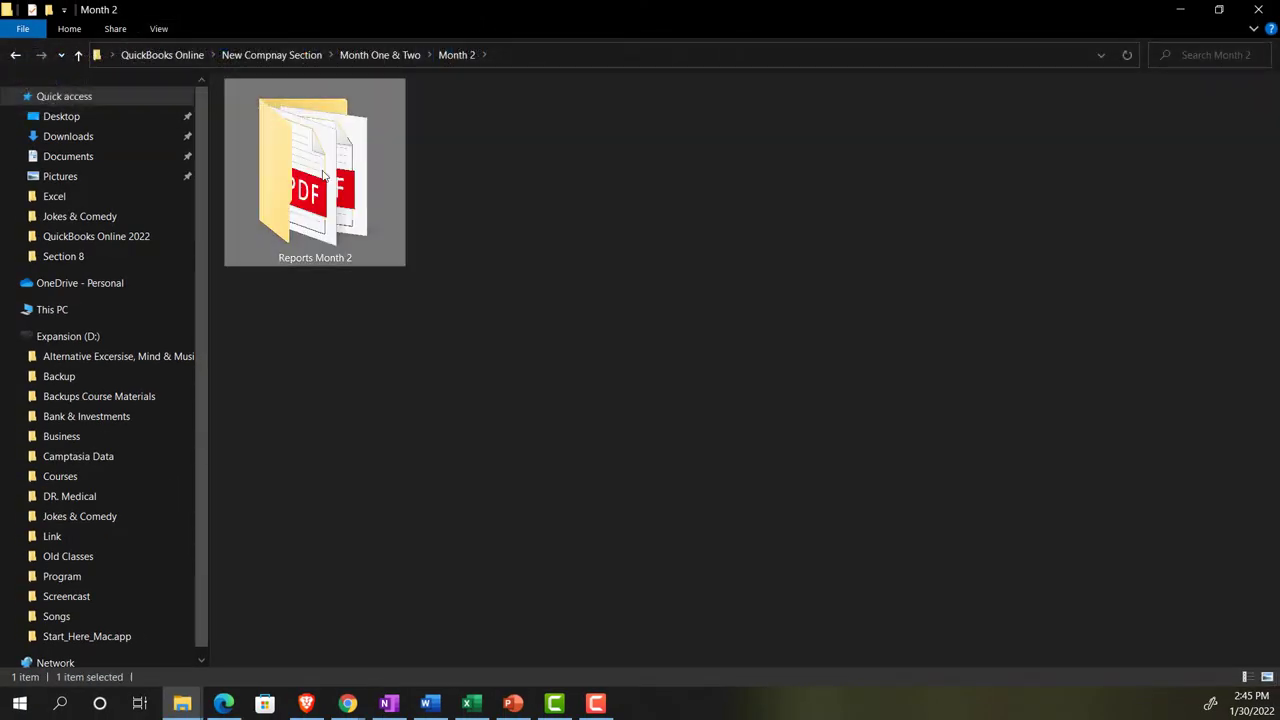
right_click(262, 157)
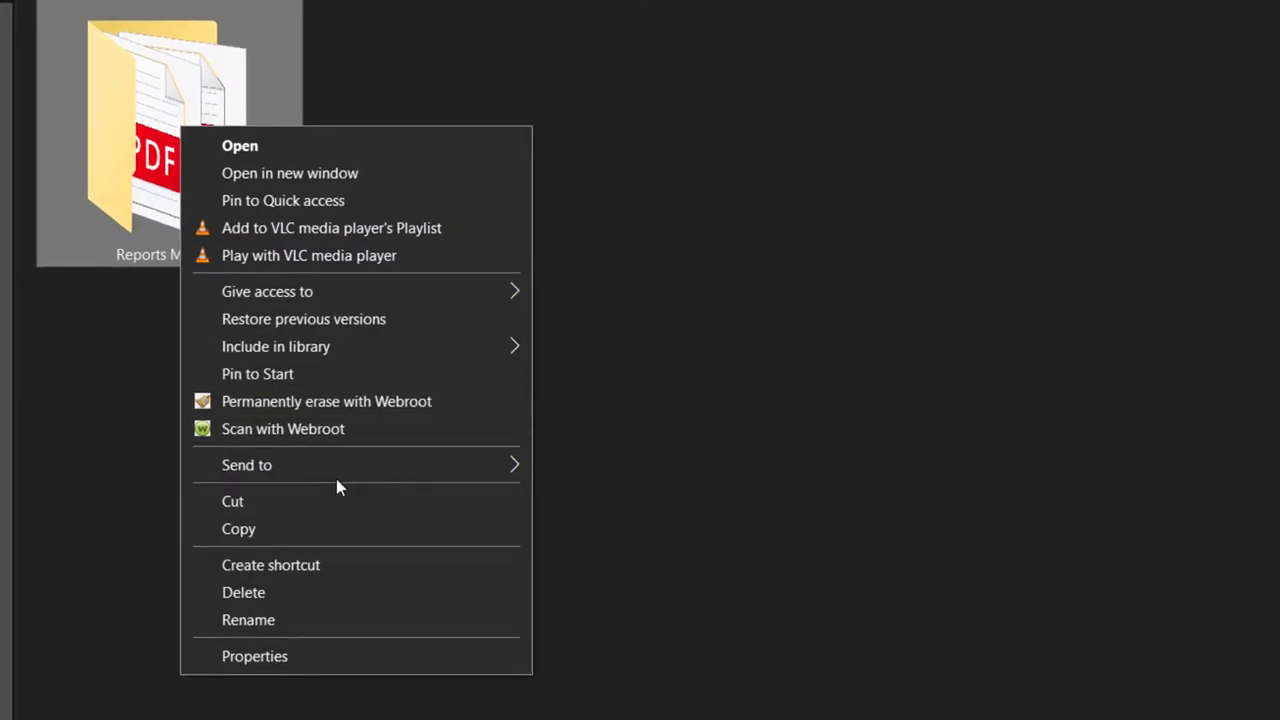
mouse_move(398, 428)
click(552, 495)
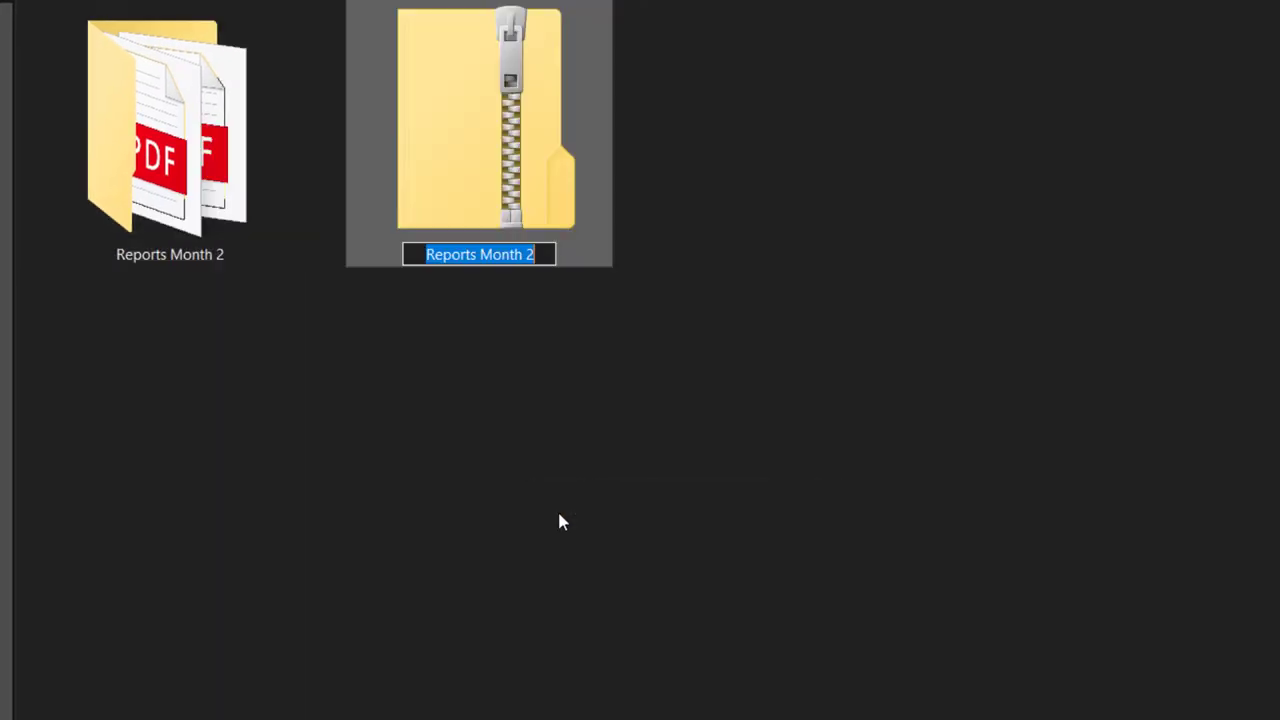
click(509, 434)
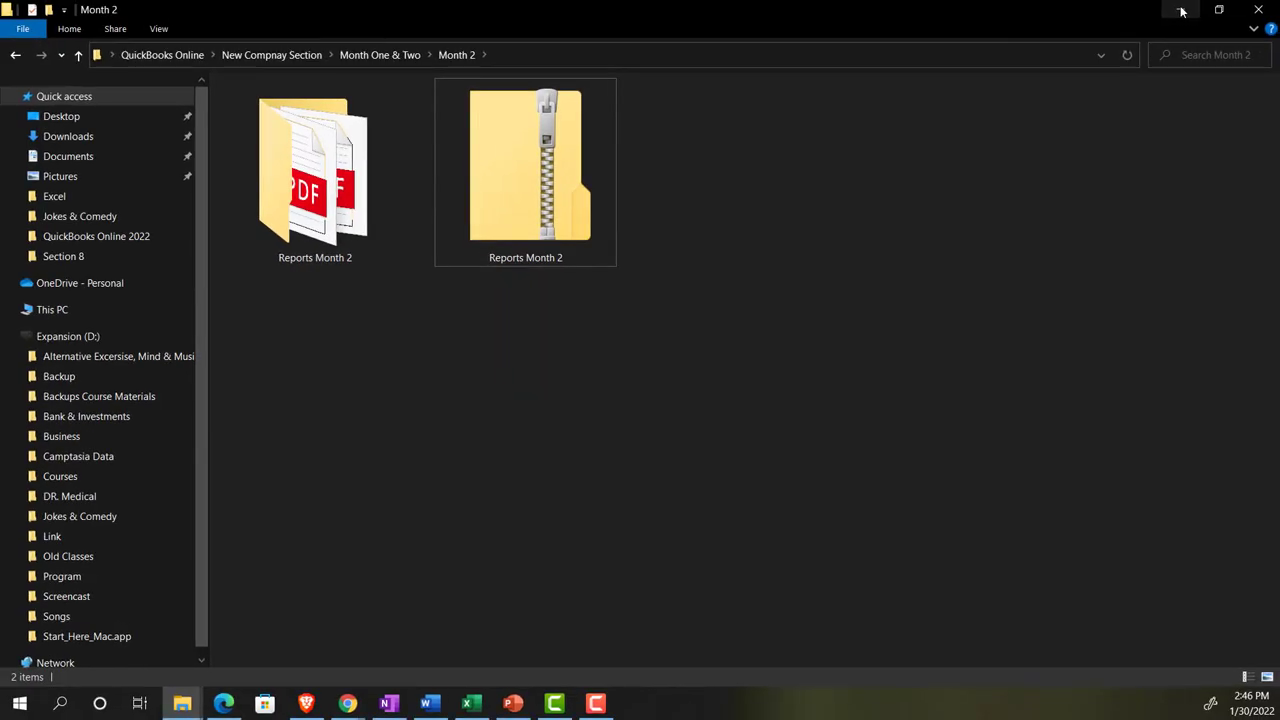
Step: Return to QuickBooks Online, closing the Transaction List by Date PDF dialog, and bring up the open Balance Sheet Summary report
click(1181, 10)
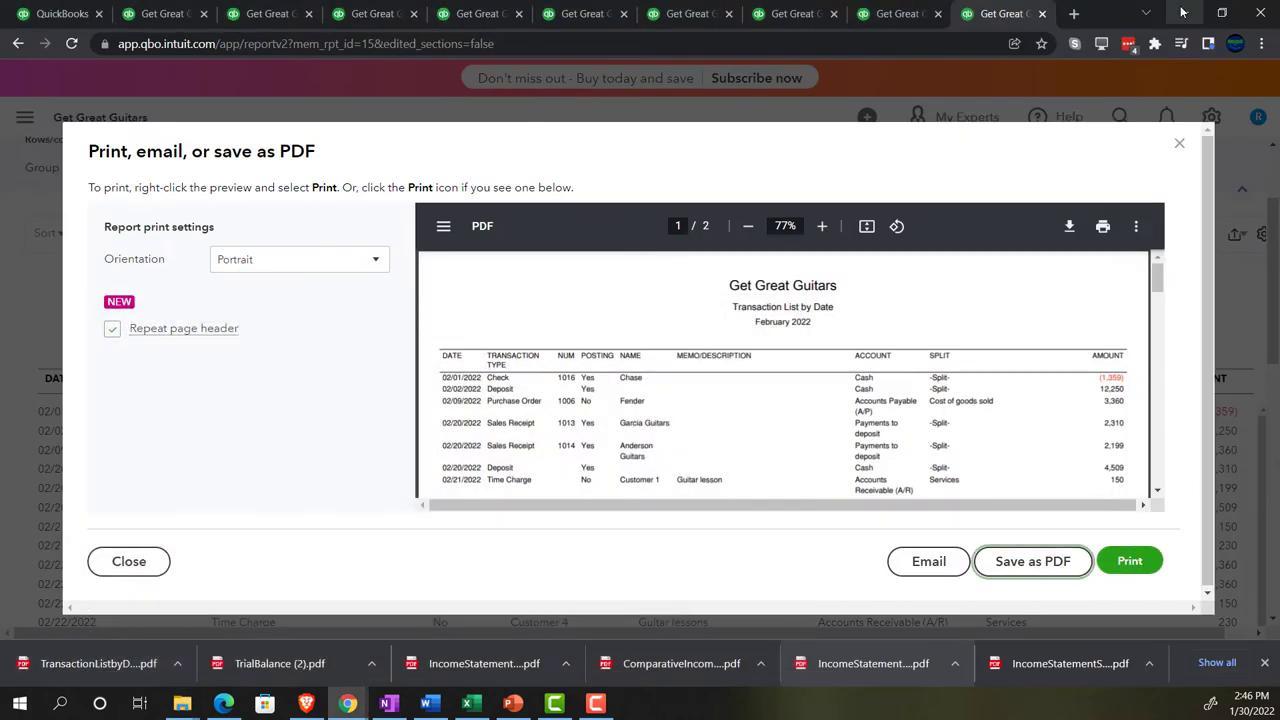
click(1177, 146)
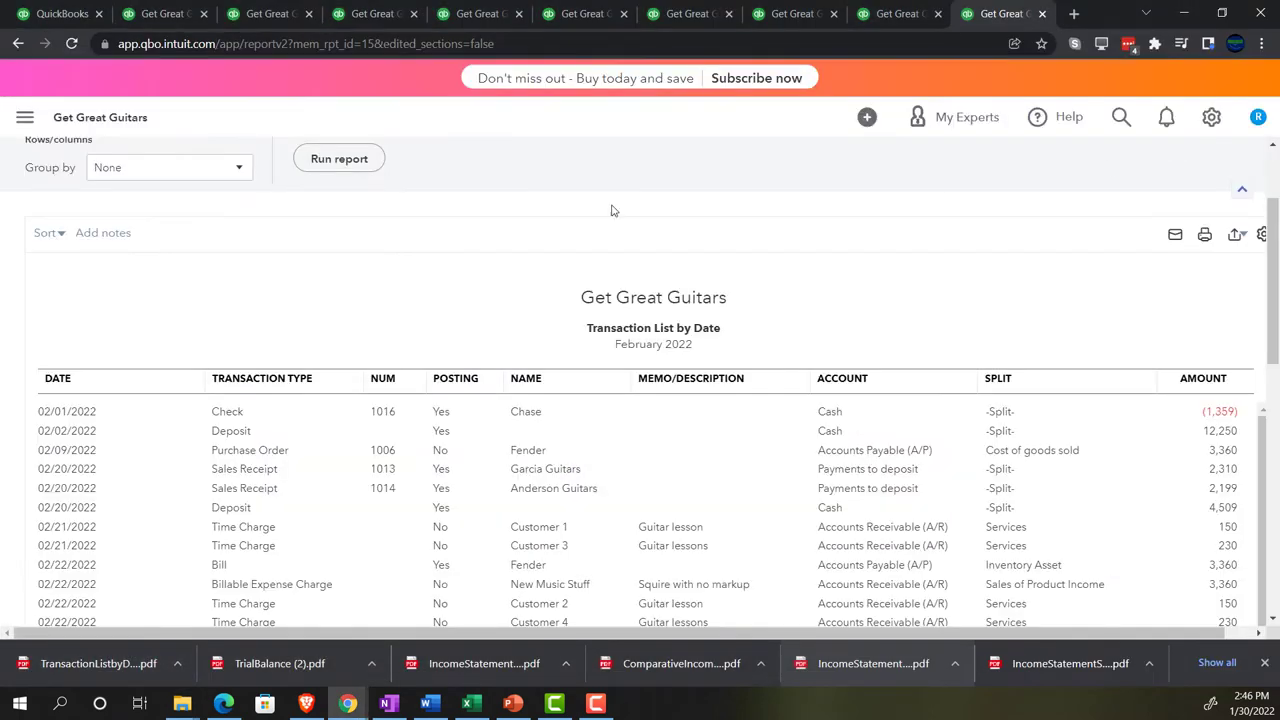
click(165, 13)
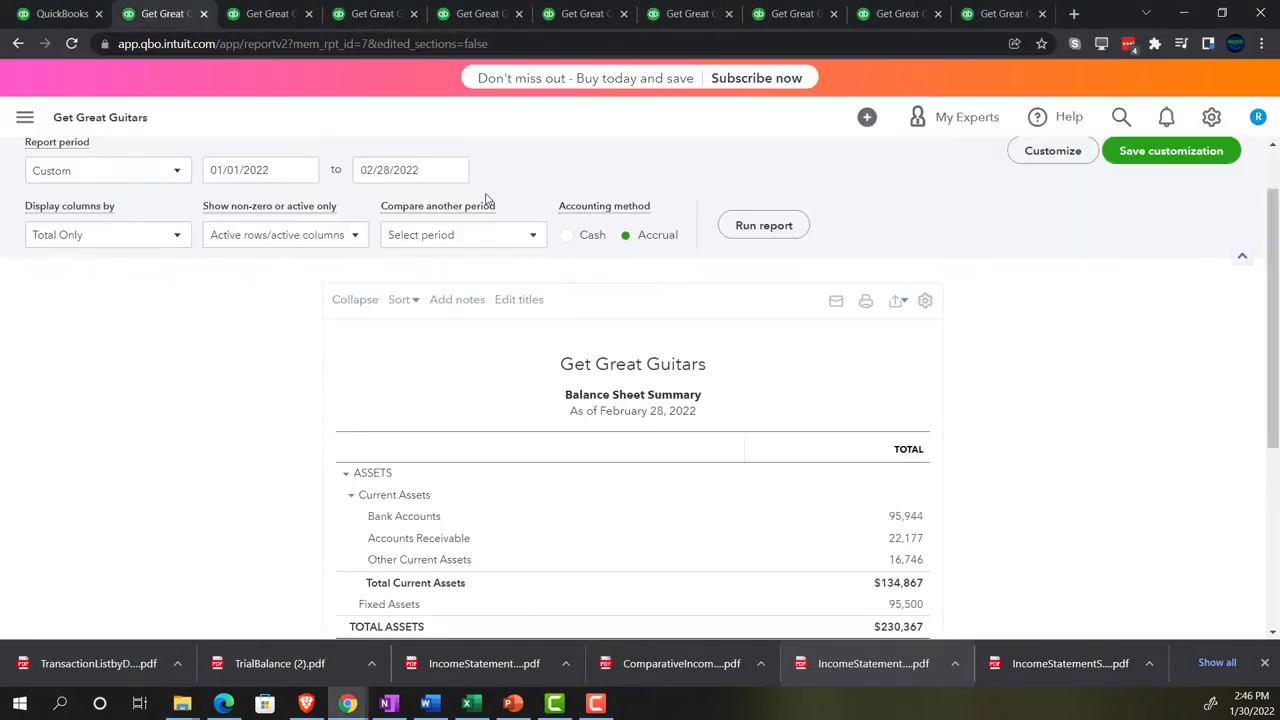
Step: Export the Balance Sheet Summary report to Excel
scroll(958, 389, up, 2)
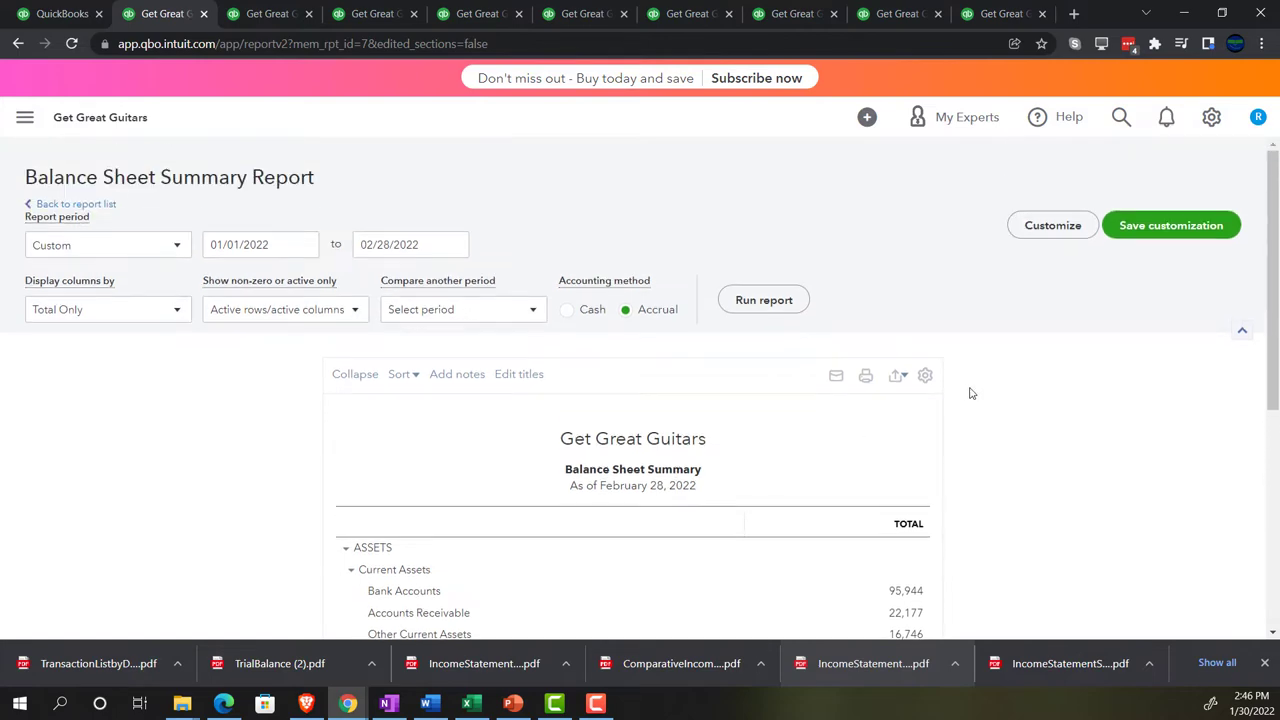
click(897, 375)
click(1060, 319)
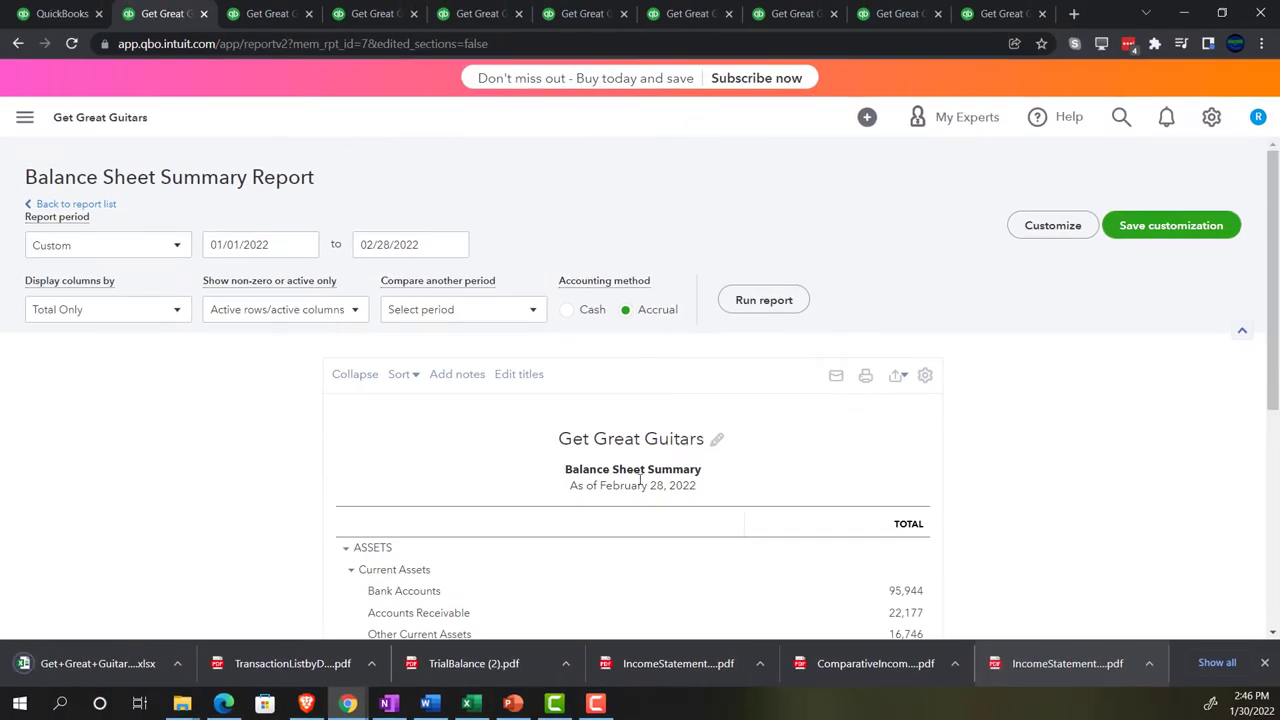
Step: Bring up the Month 2 folder and place the downloaded Balance Sheet Summary workbook in it
mouse_move(182, 703)
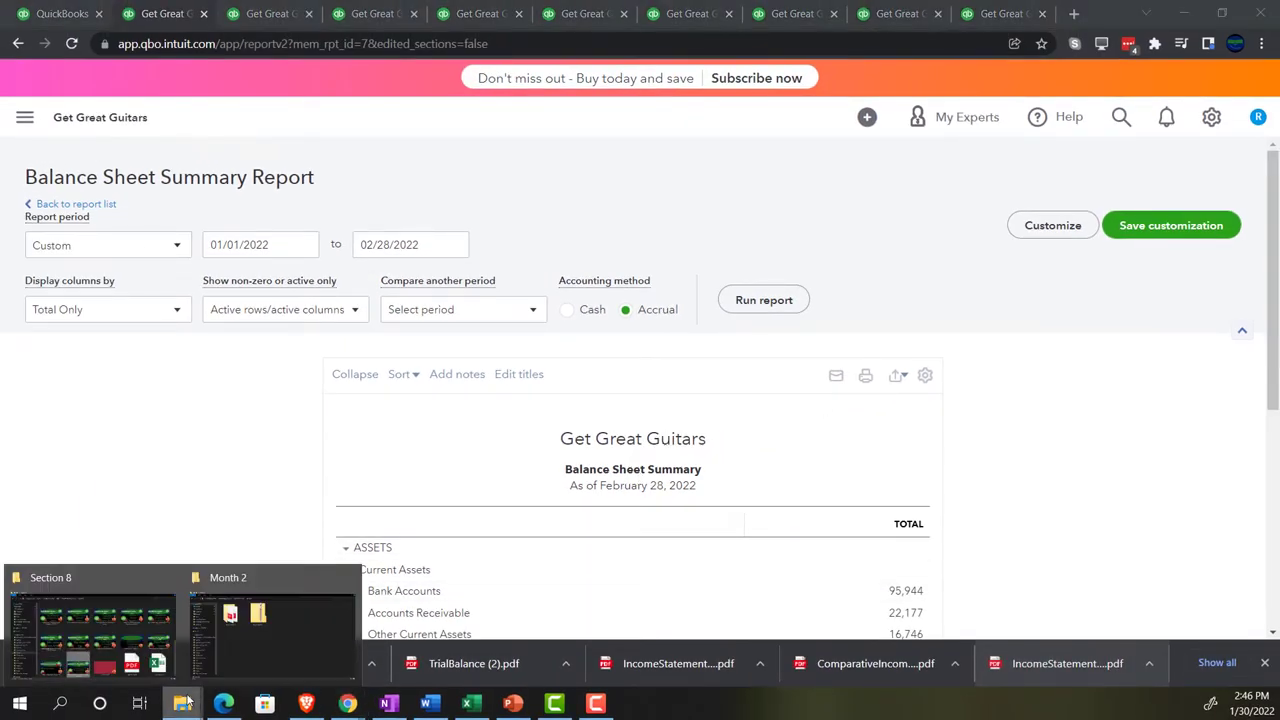
click(268, 630)
click(1180, 9)
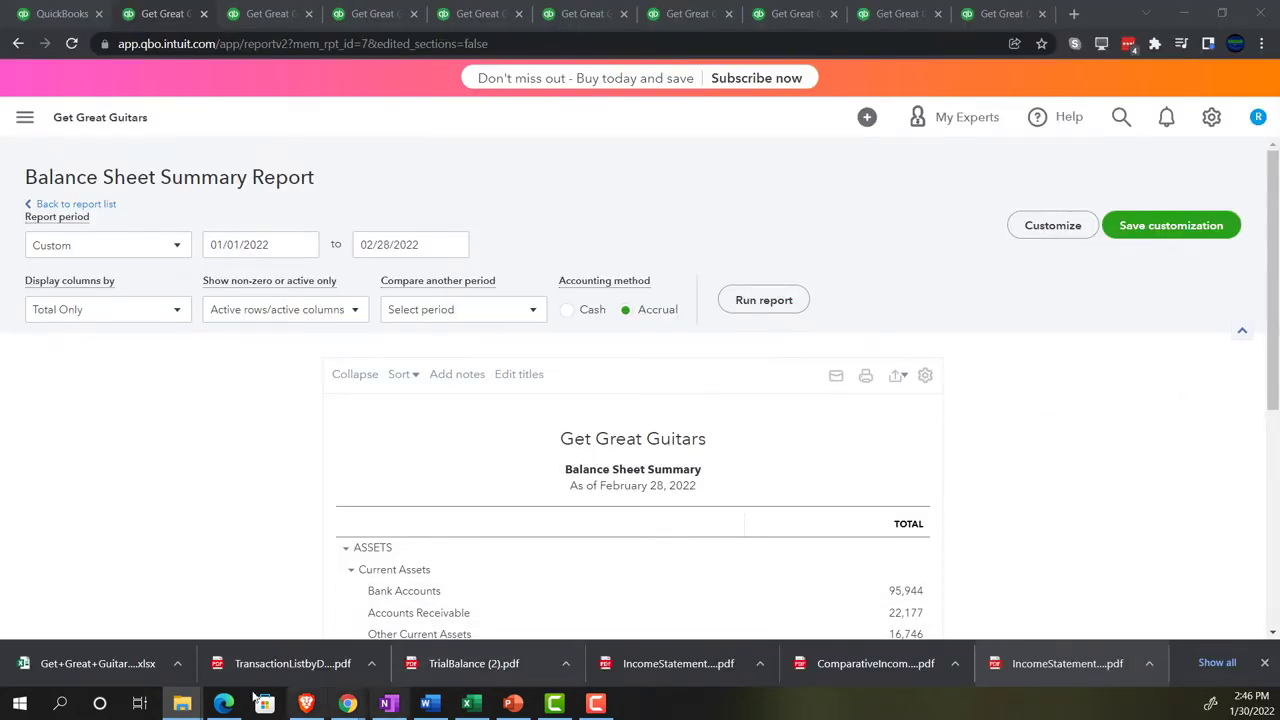
click(98, 664)
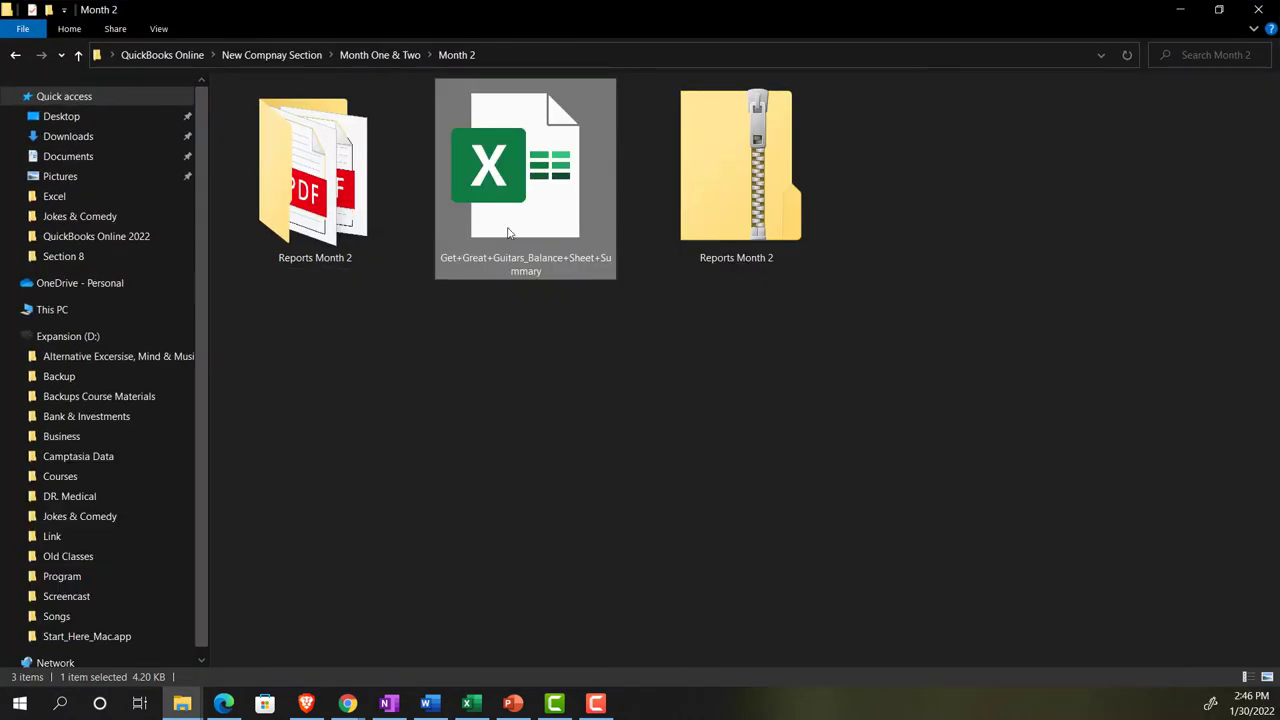
double_click(507, 232)
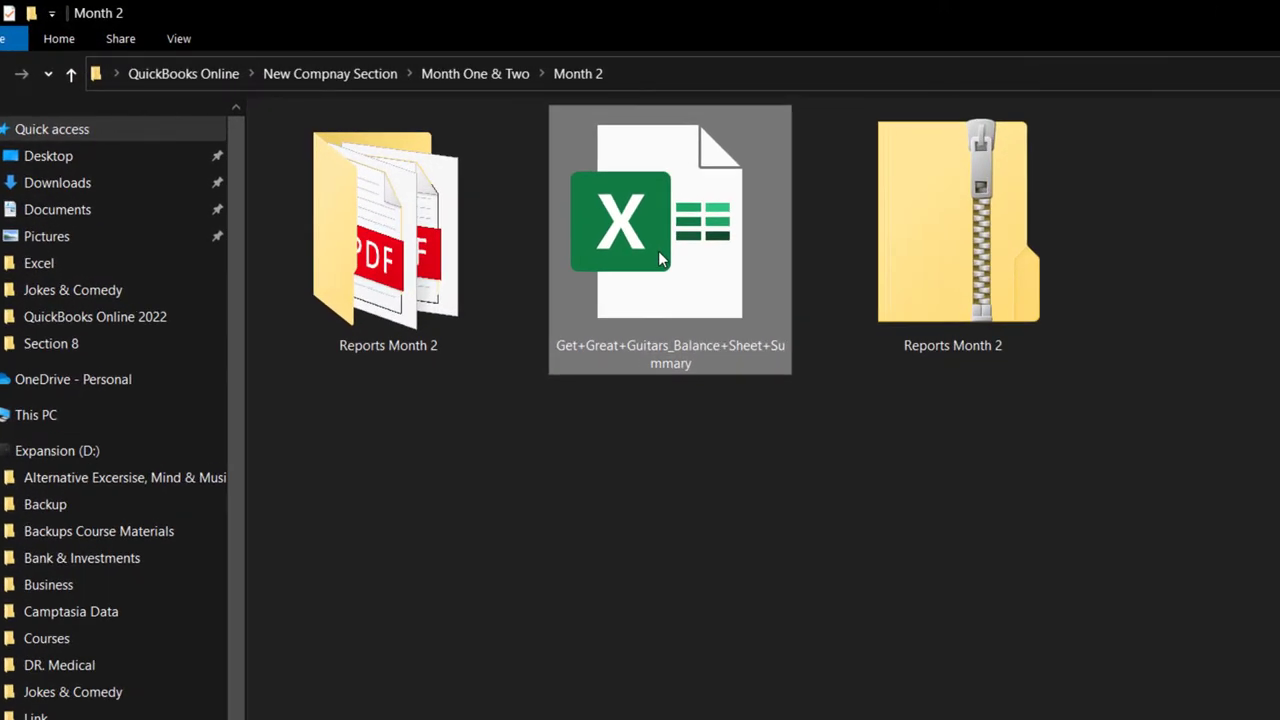
Step: Rename the Balance Sheet Summary workbook in Month 2 as Reports Month 2 and open it in a maximized window
right_click(658, 250)
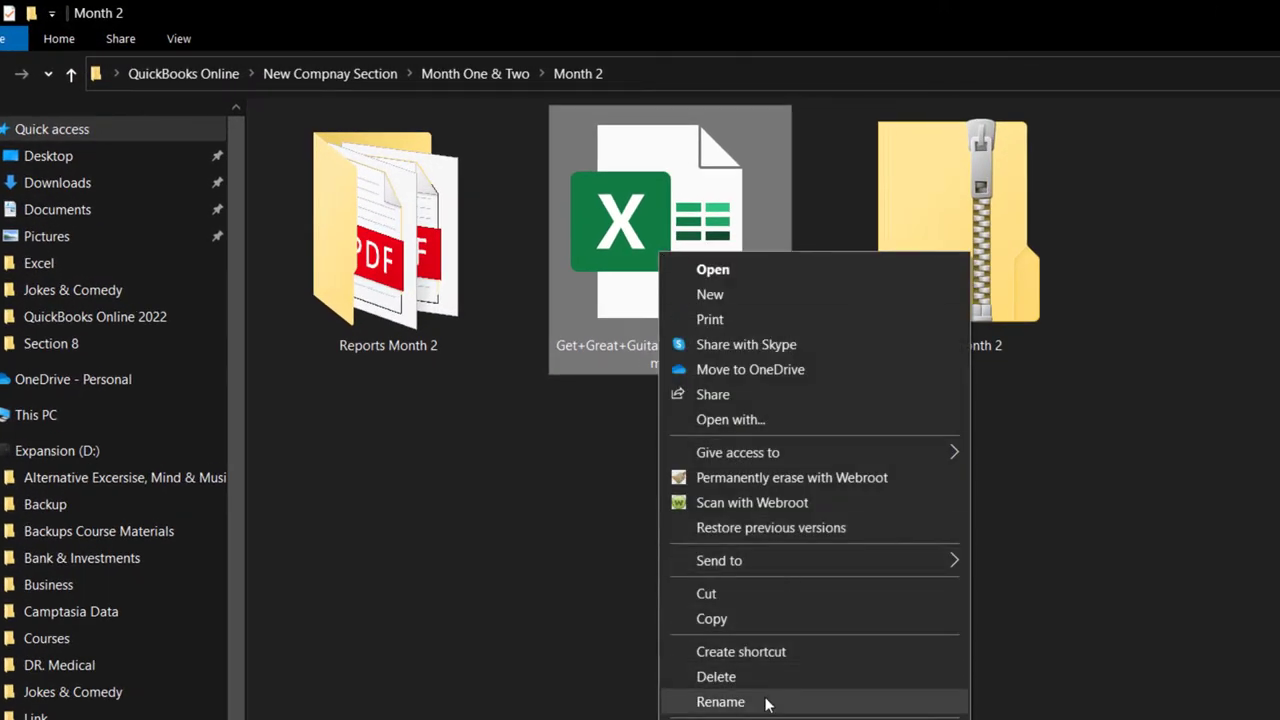
click(720, 702)
text(R)
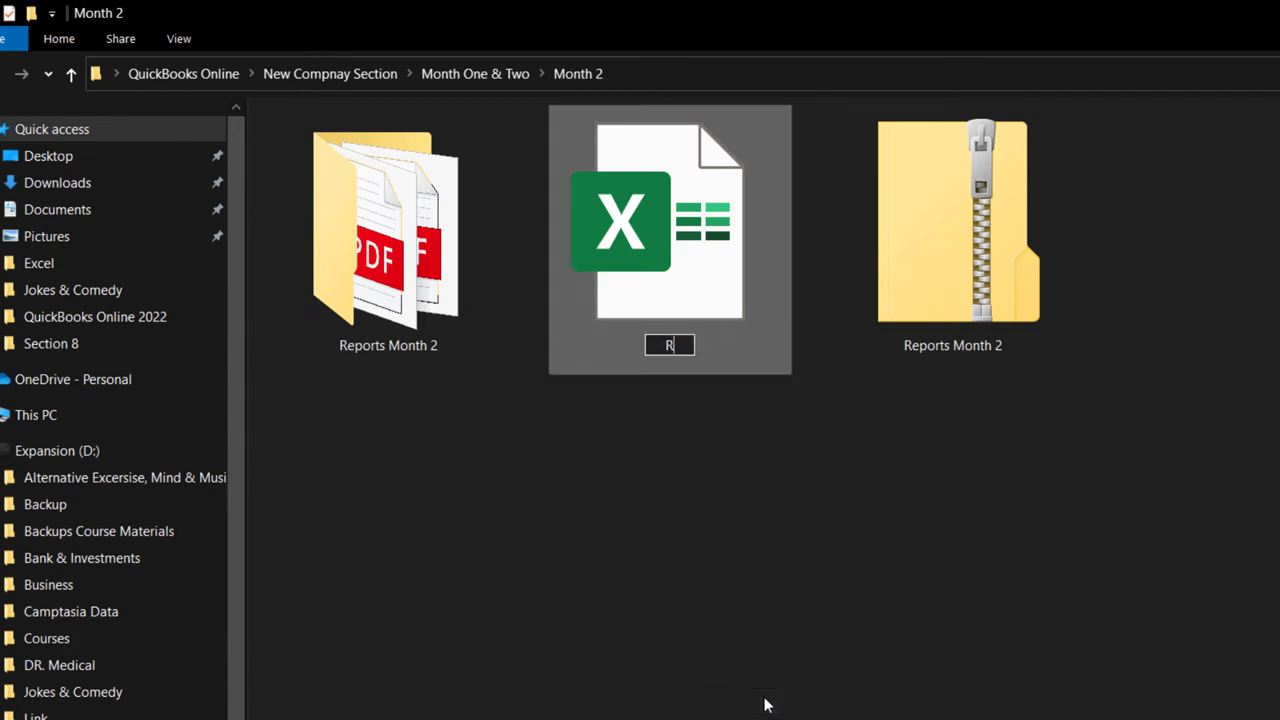
text(Eports M)
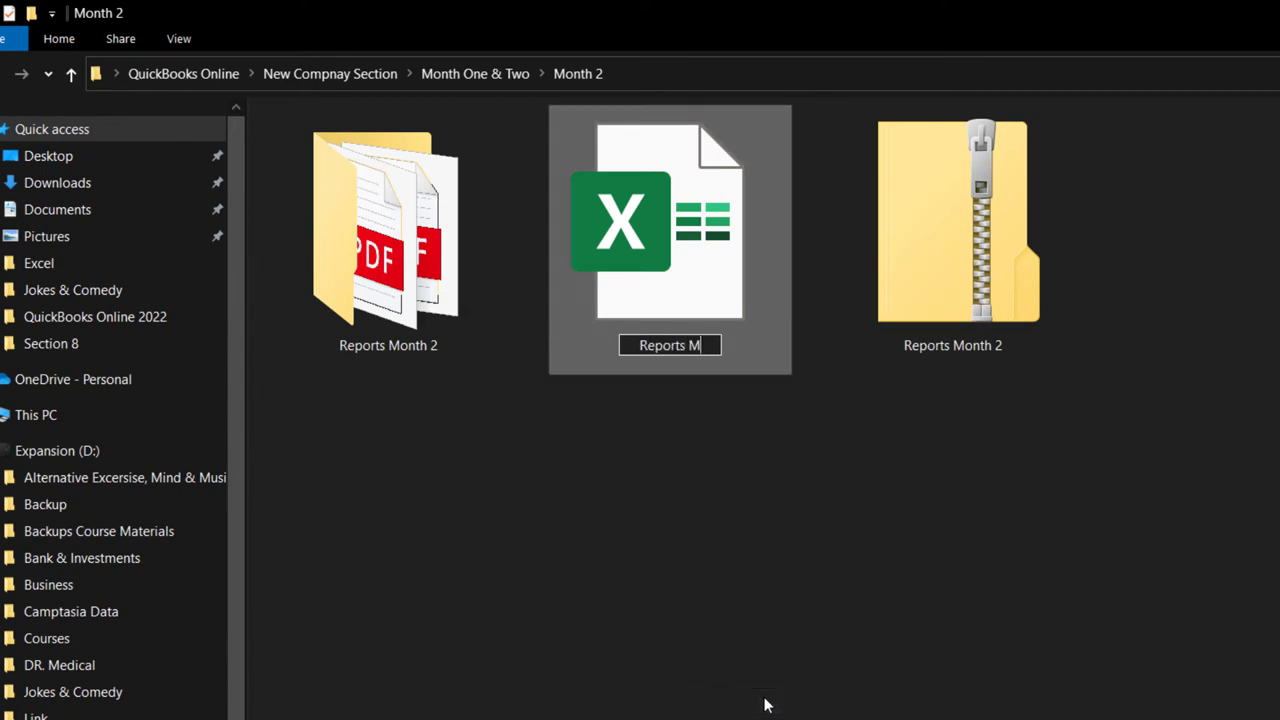
text(onth 2)
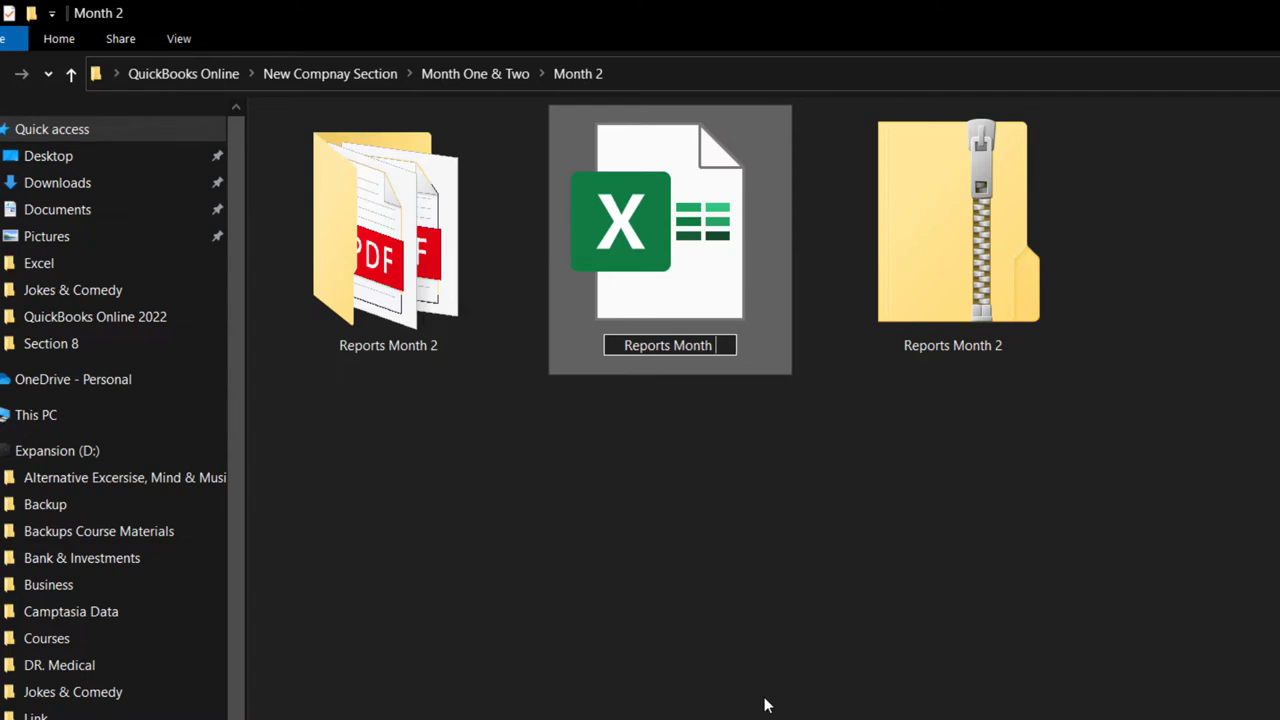
click(764, 705)
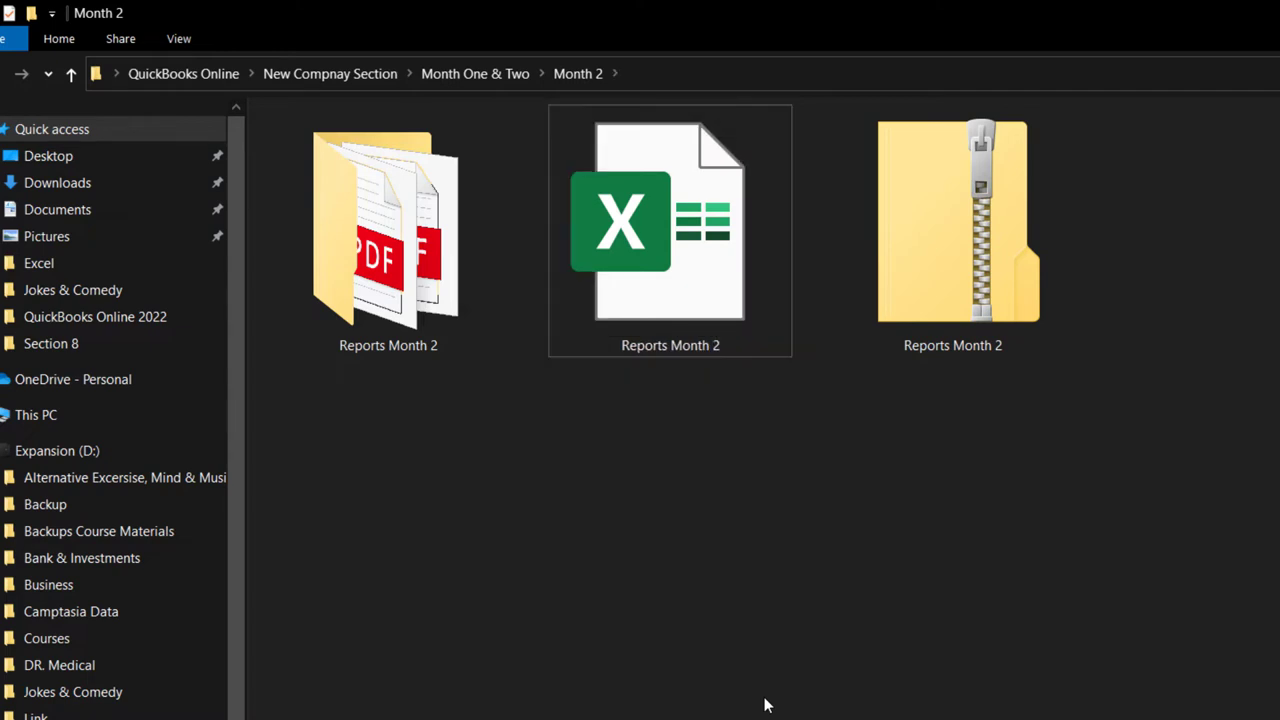
double_click(648, 295)
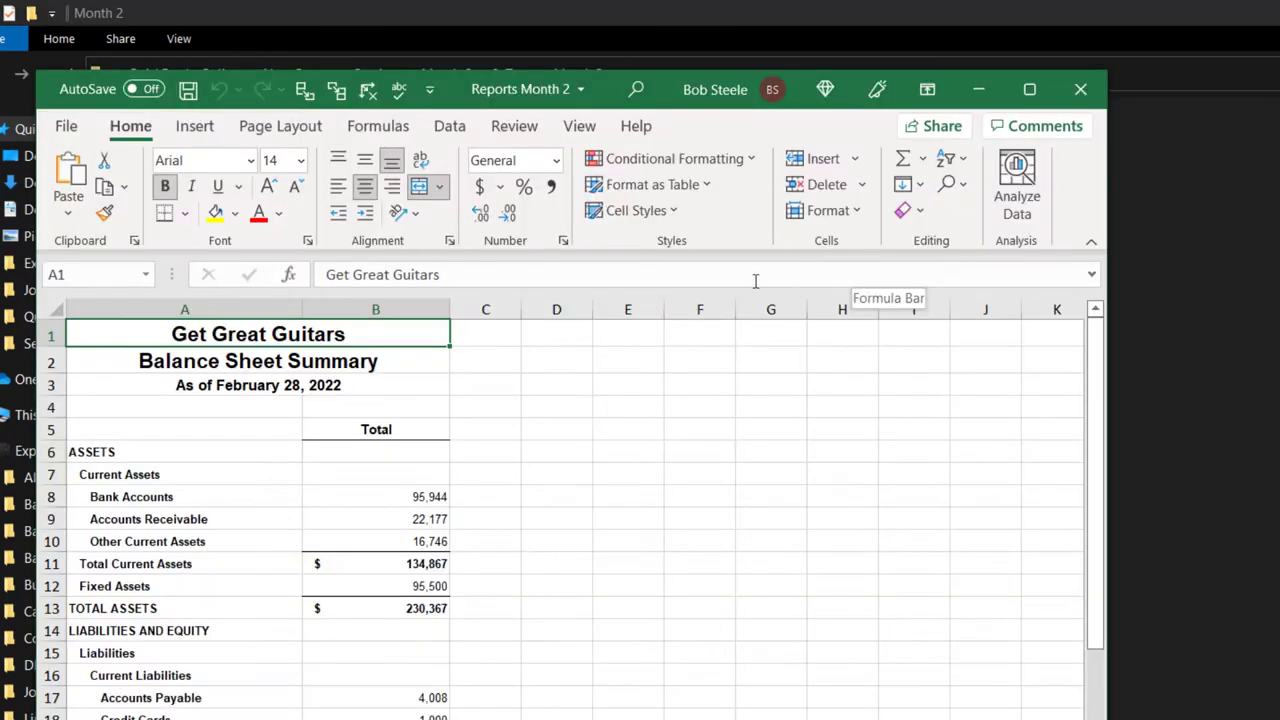
click(1029, 92)
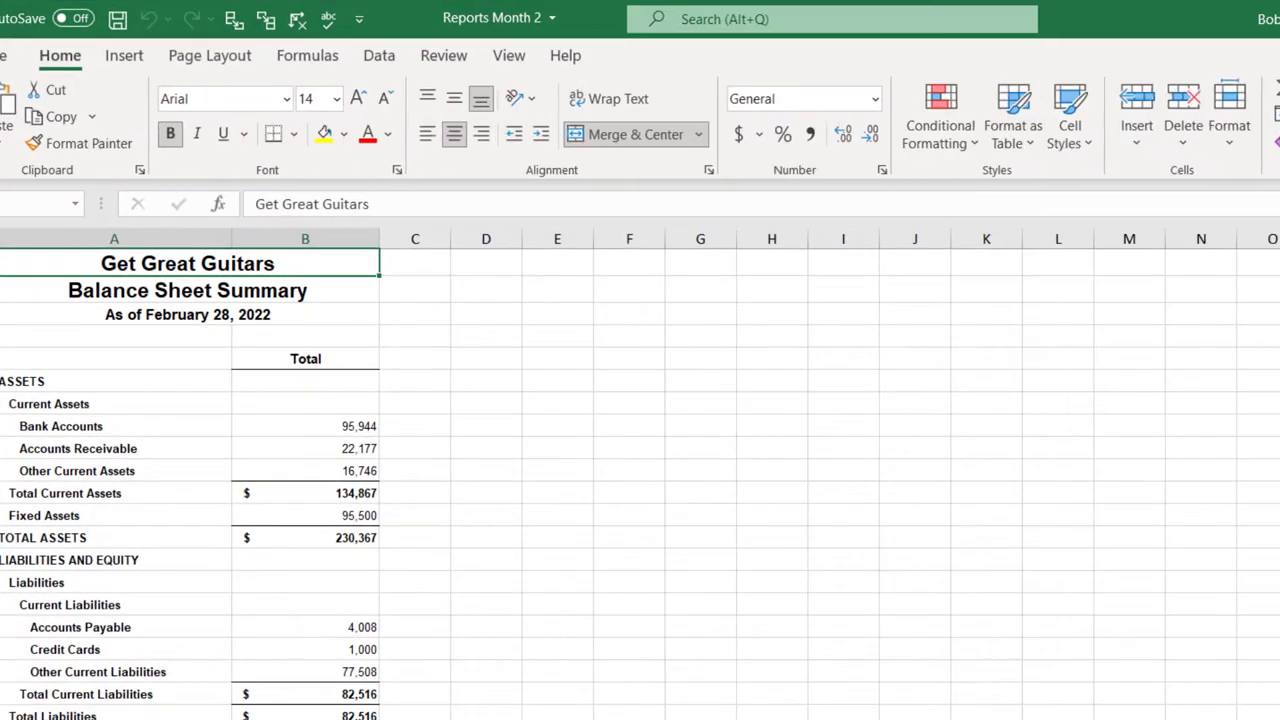
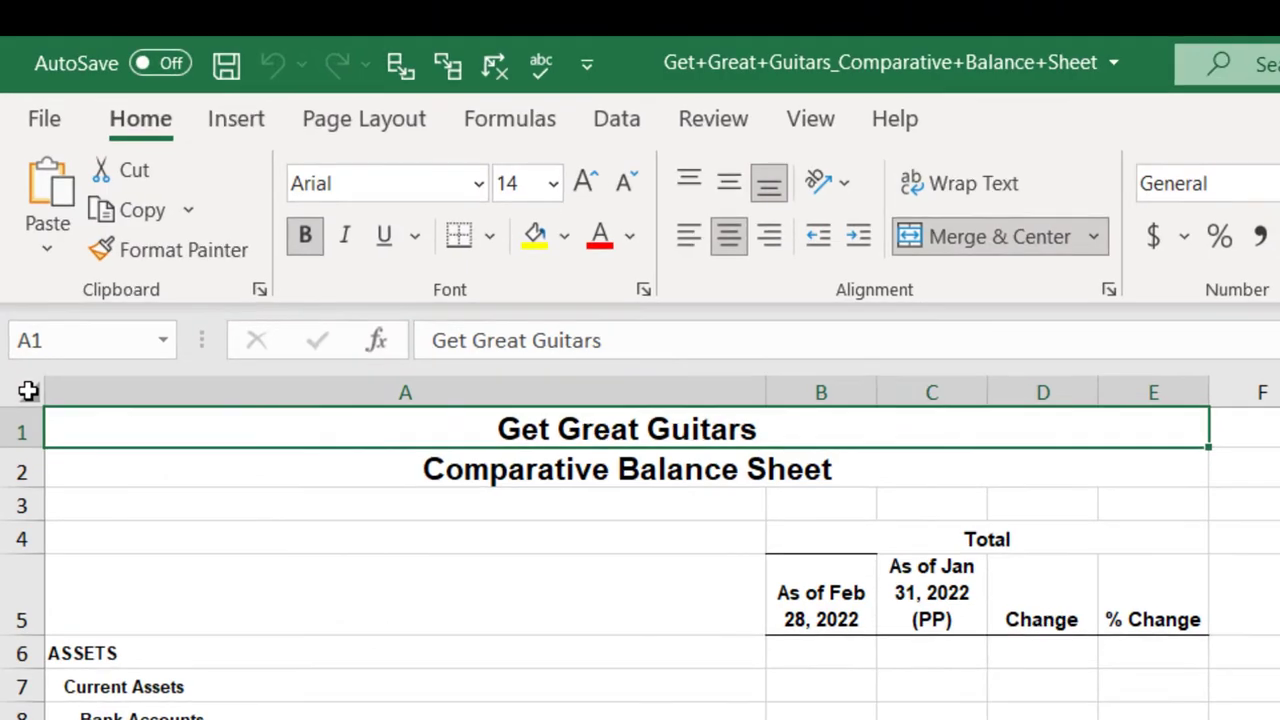
Step: Copy the entire worksheet of the exported Comparative Balance Sheet workbook
click(13, 177)
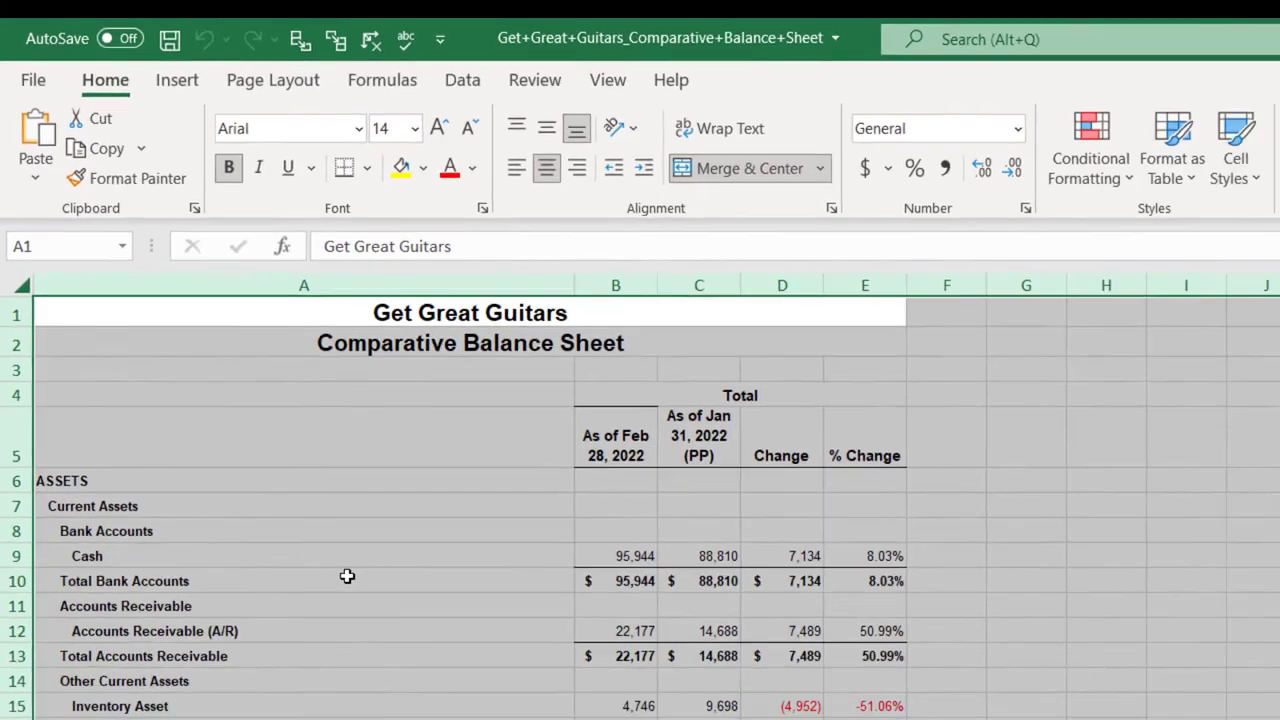
right_click(466, 719)
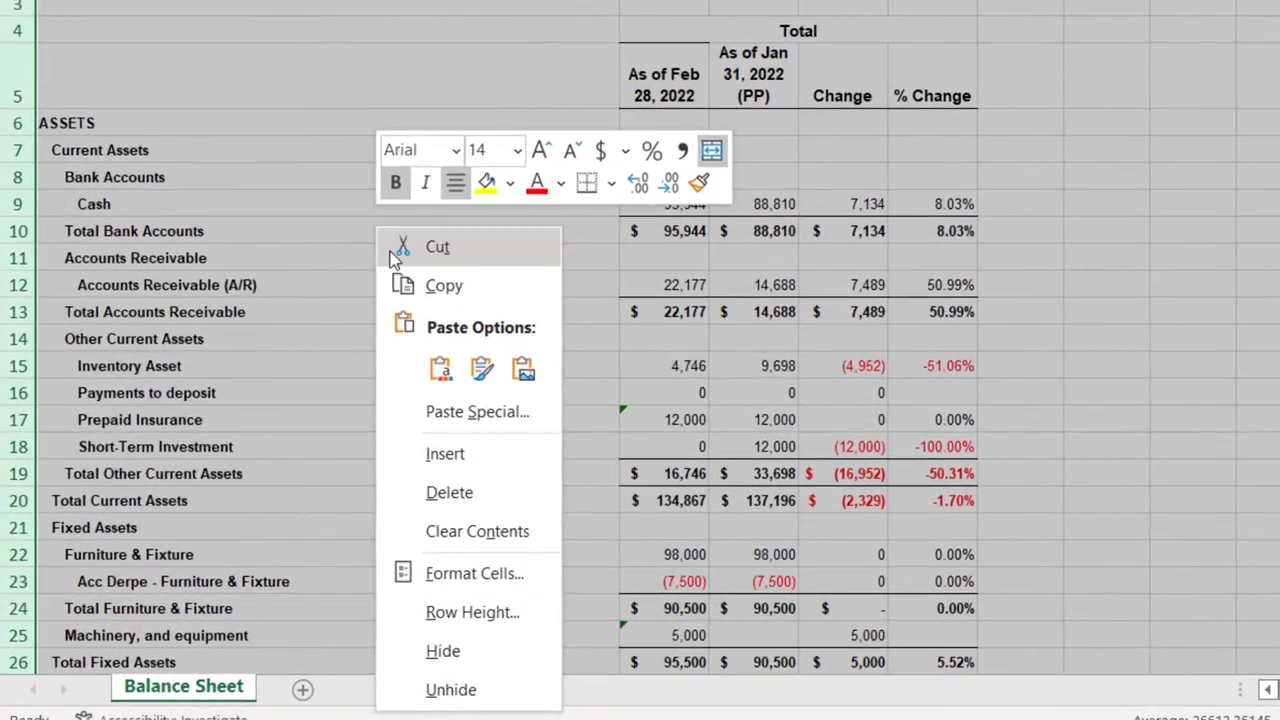
click(440, 287)
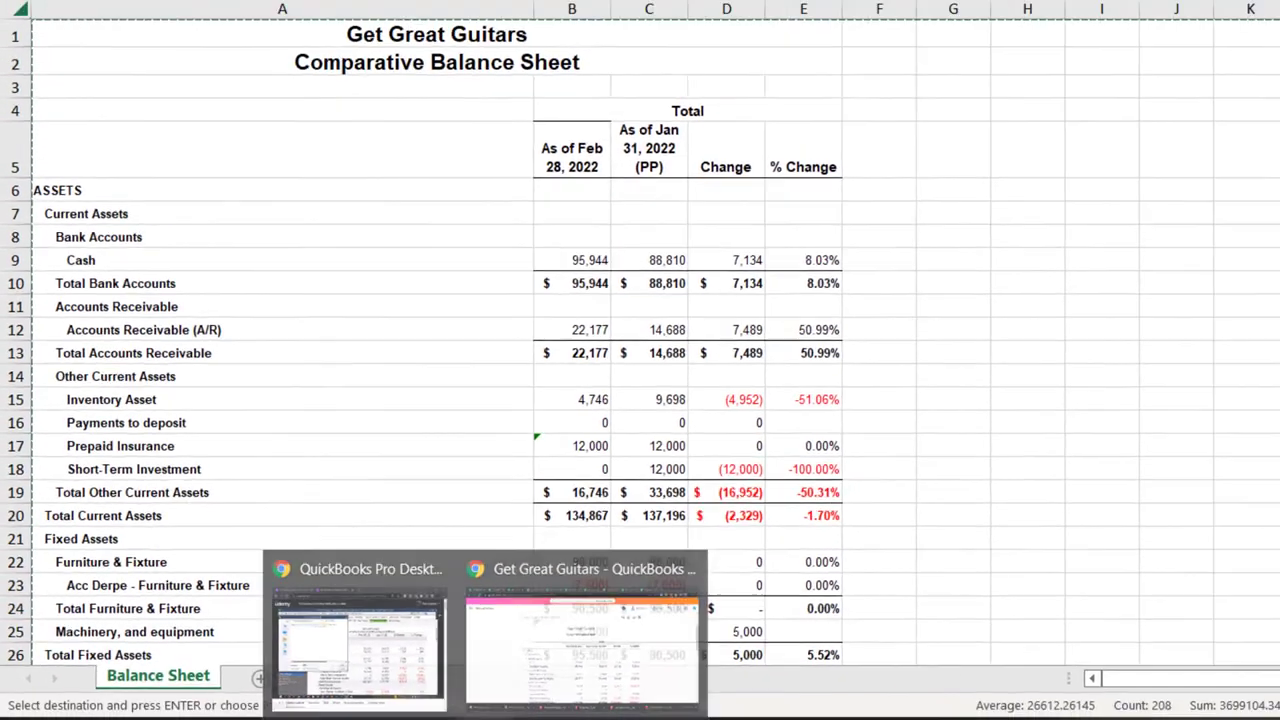
Step: Switch to the Reports Month 2 workbook and add a new worksheet named 2 after Balance Sheet Summary
mouse_move(481, 703)
click(393, 630)
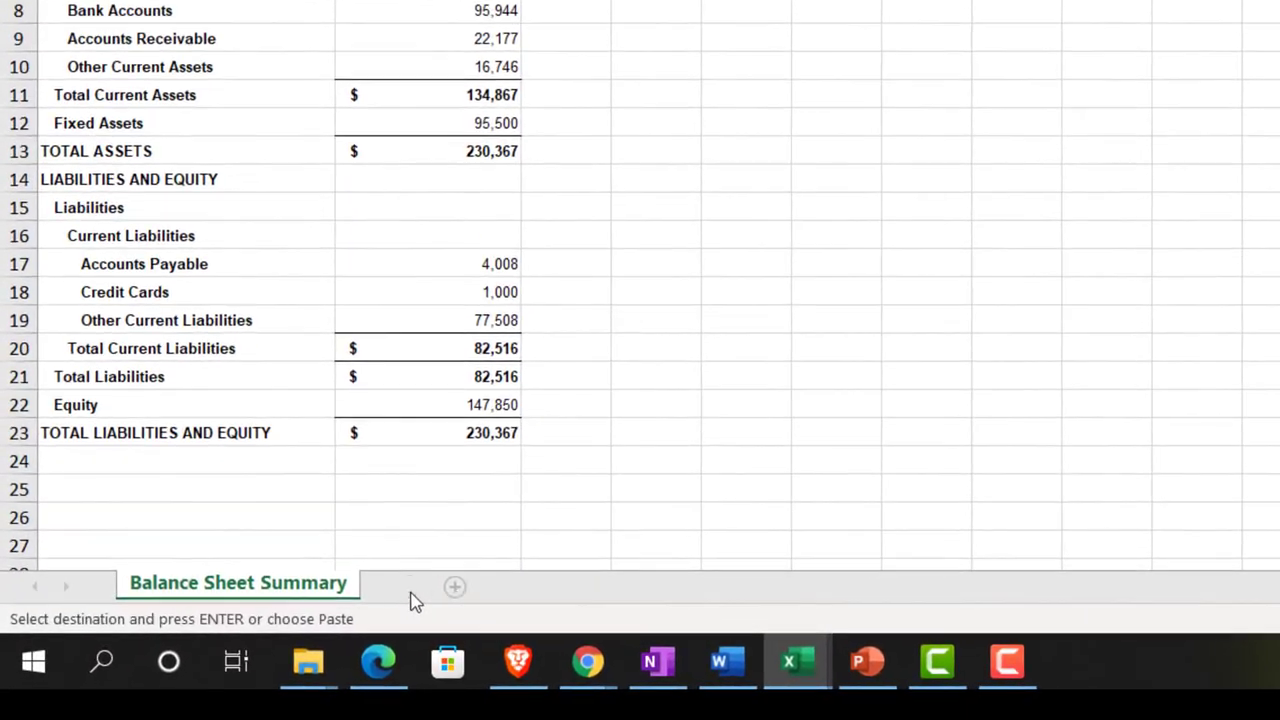
click(241, 658)
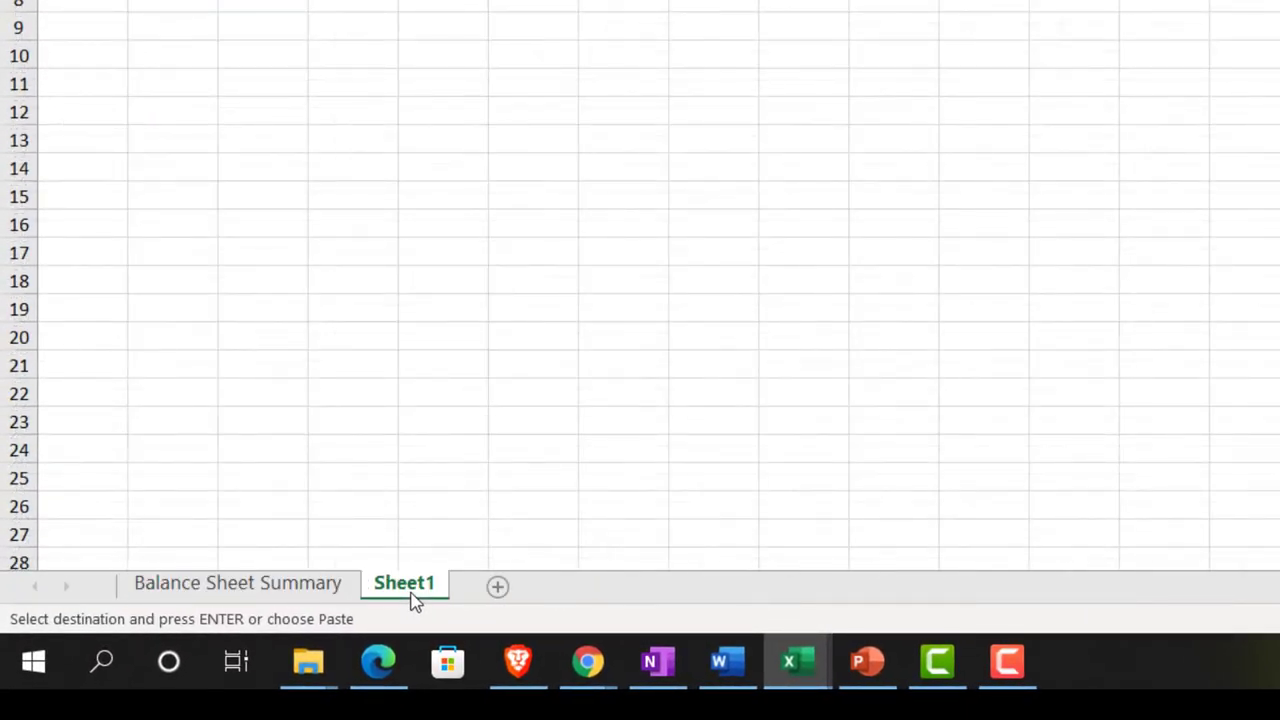
double_click(405, 584)
text(2)
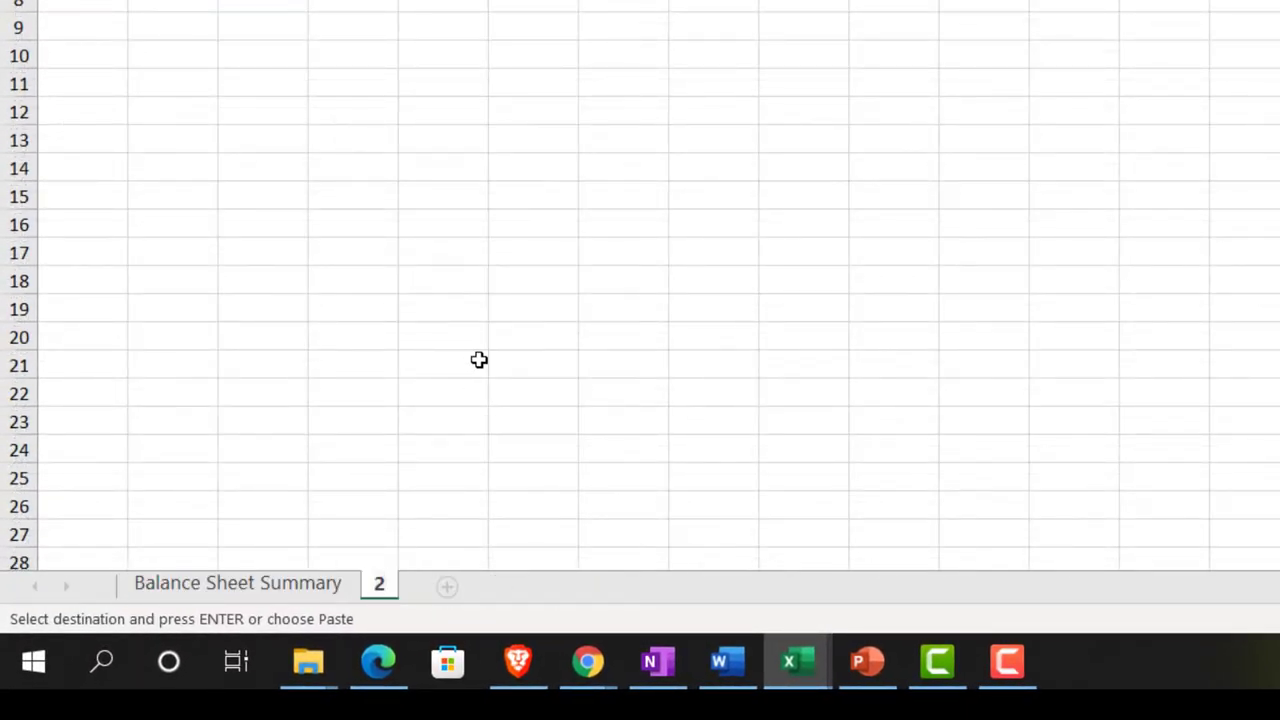
click(479, 360)
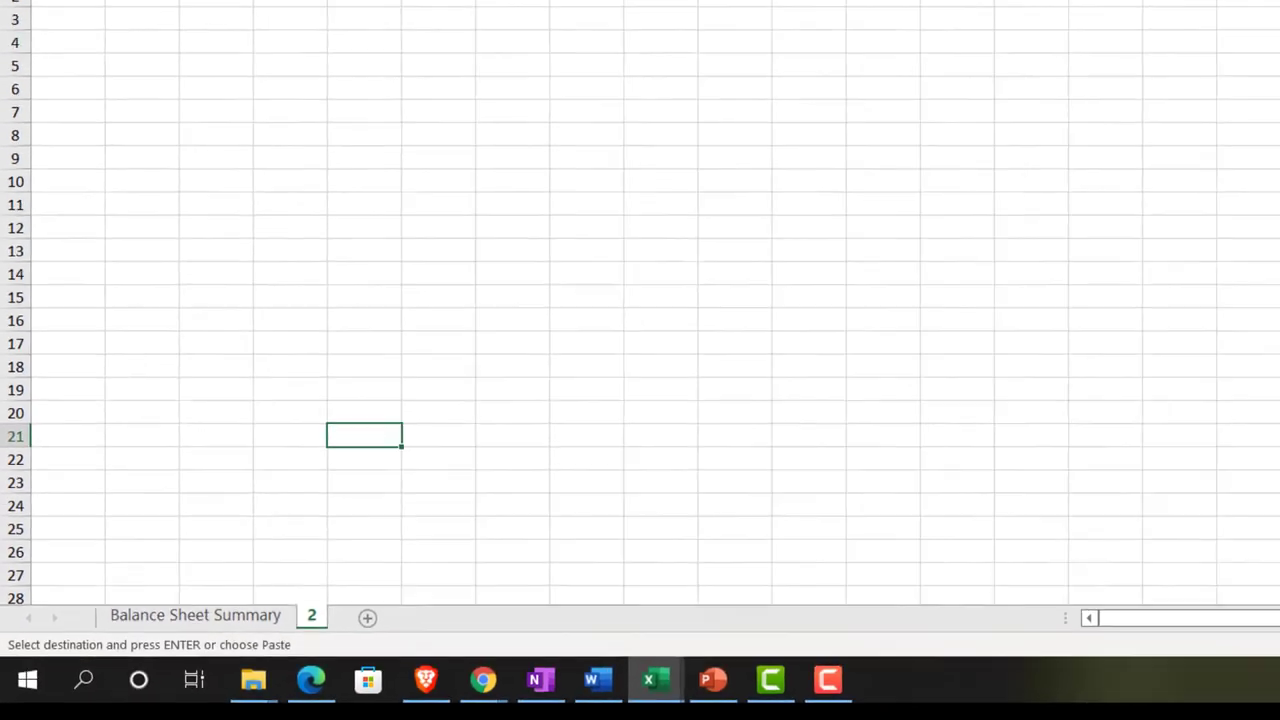
Step: Paste the copied Comparative Balance Sheet with its formatting into sheet 2, starting at cell A1
click(50, 191)
right_click(55, 188)
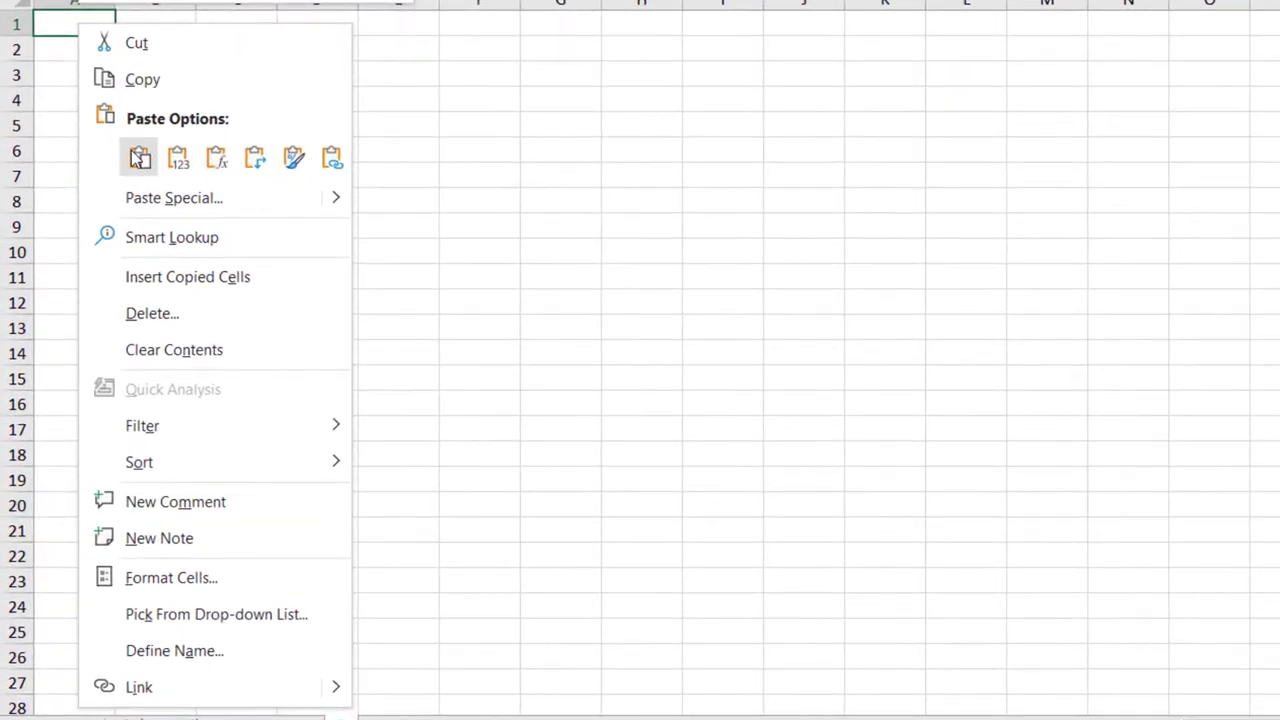
click(122, 204)
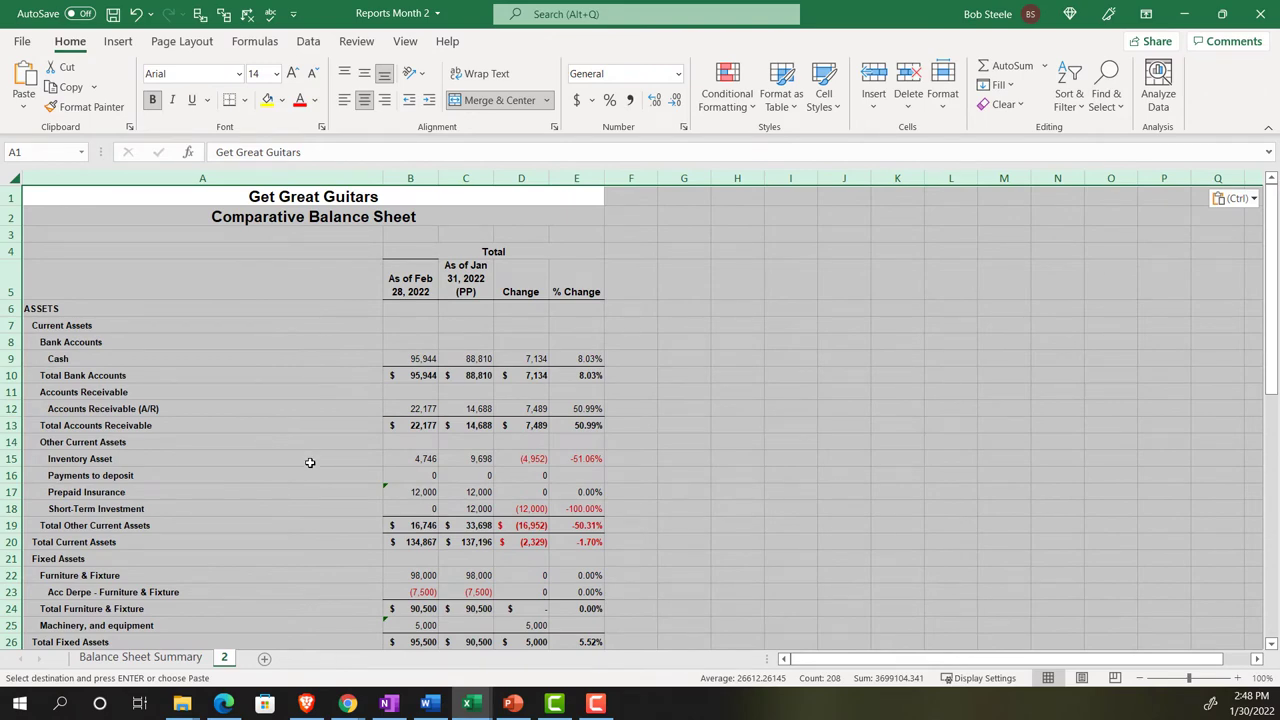
scroll(310, 462, up, 1)
click(309, 461)
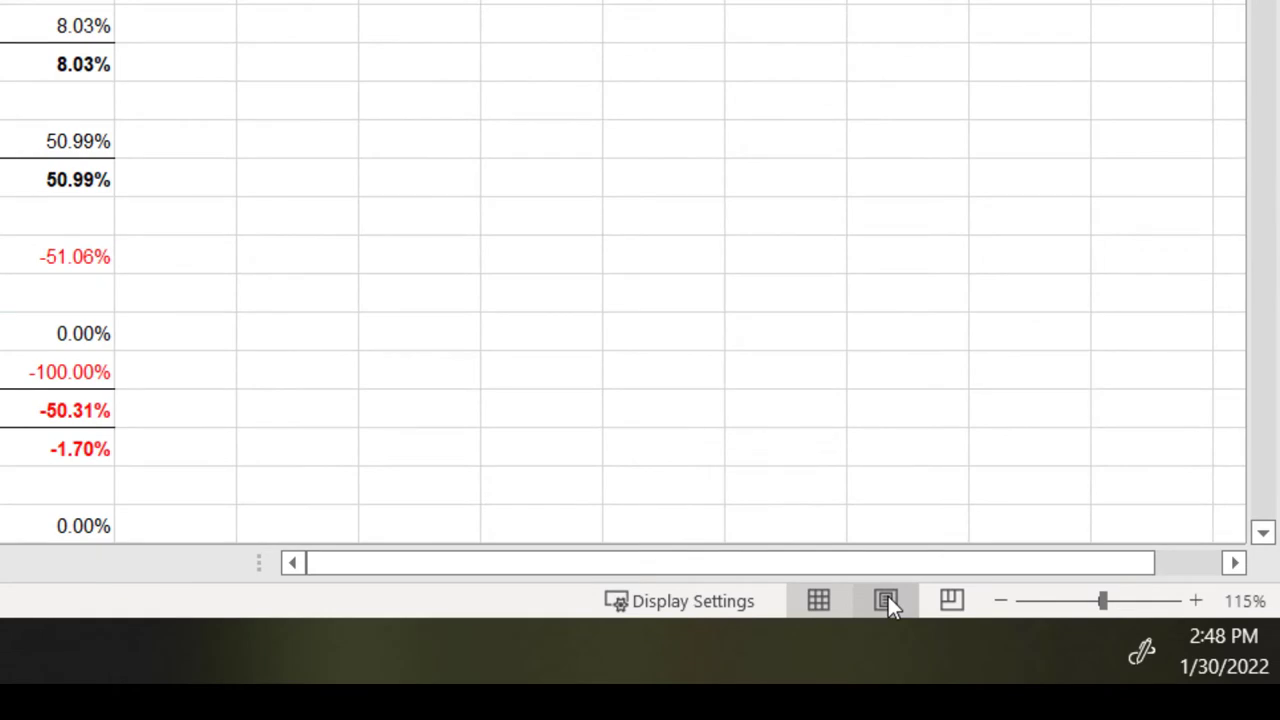
Step: Show the page breaks on sheet 2 and narrow column A so the % Change column fits on the same page
click(888, 598)
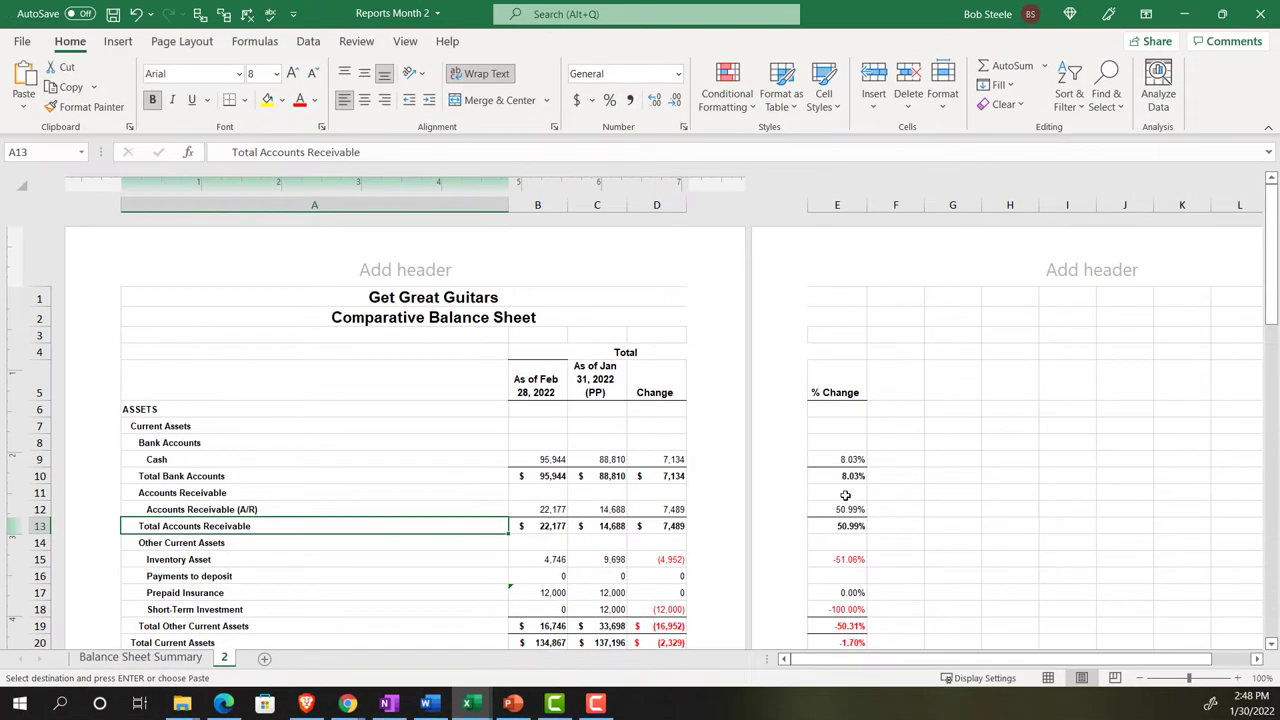
click(1047, 678)
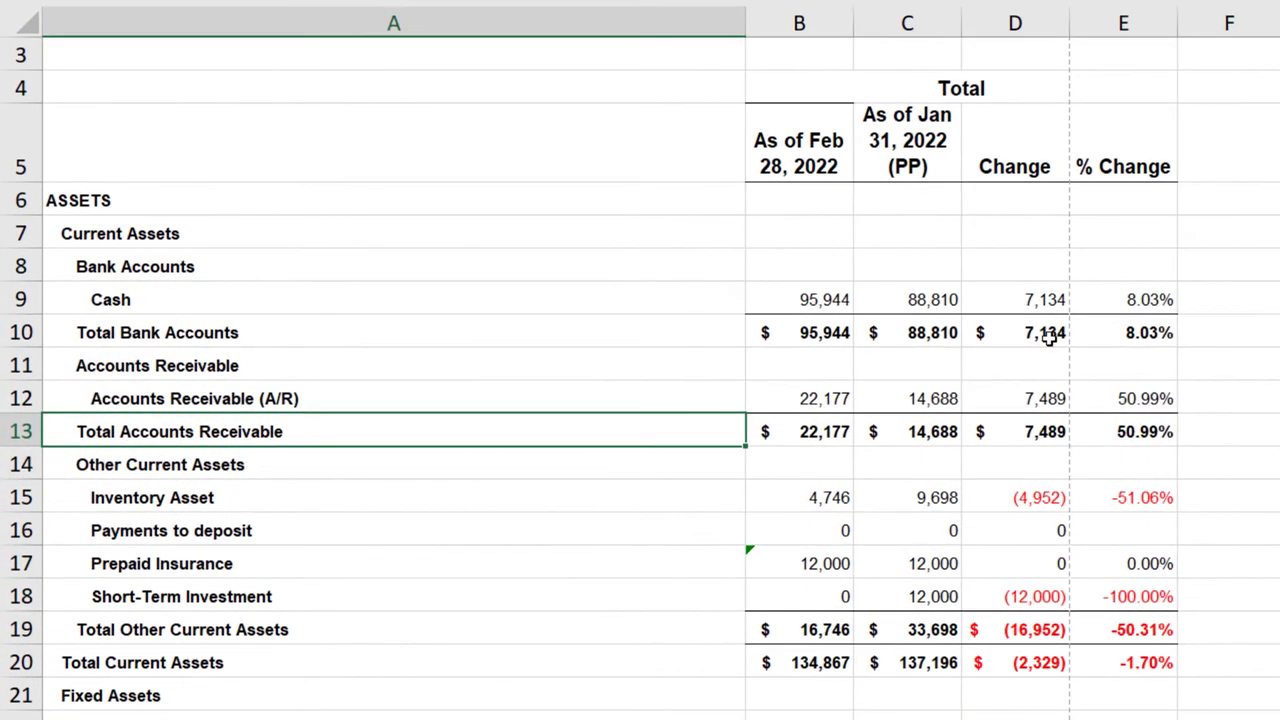
scroll(620, 405, up, 1)
drag(744, 29, 709, 24)
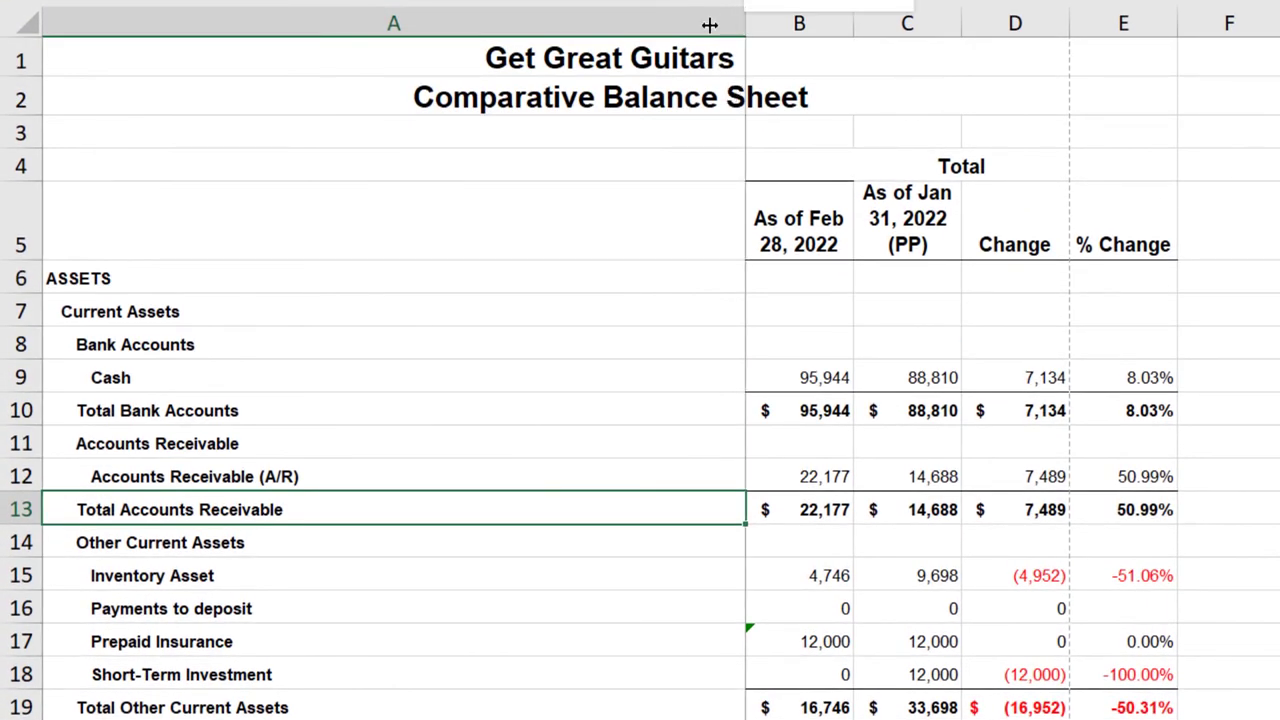
drag(594, 35, 594, 35)
scroll(565, 369, down, 4)
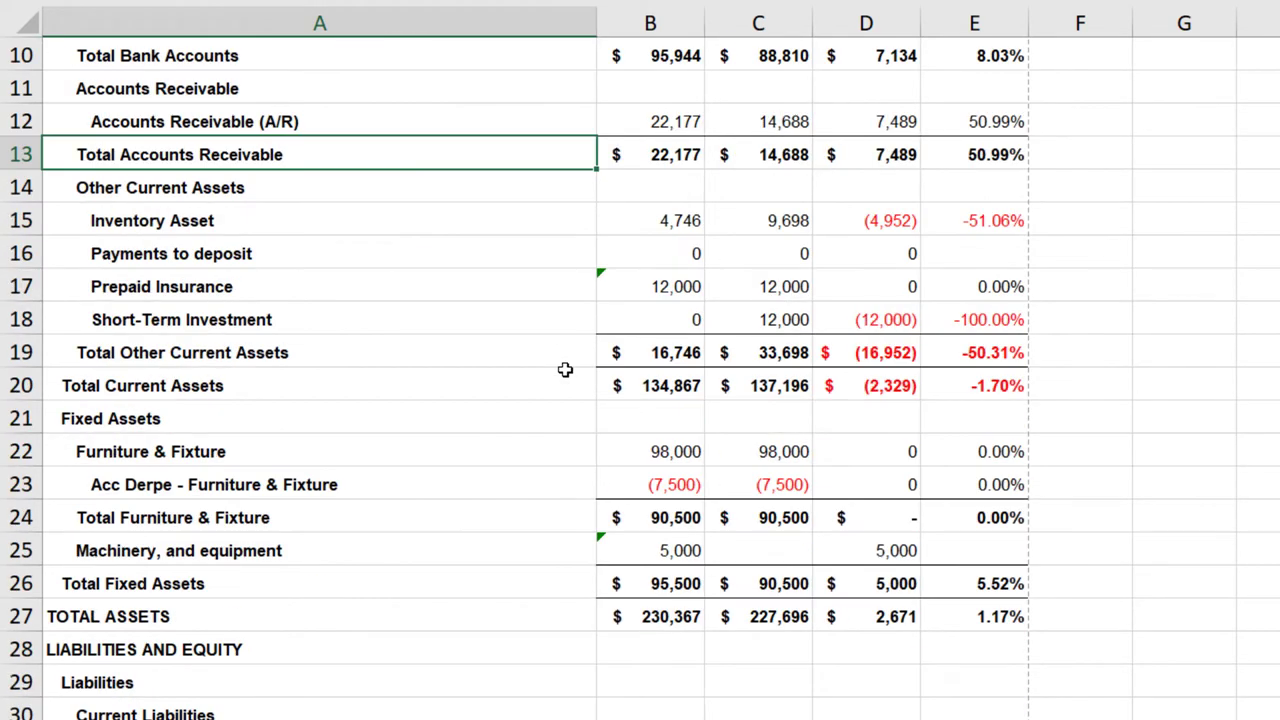
scroll(565, 370, down, 3)
scroll(565, 370, down, 2)
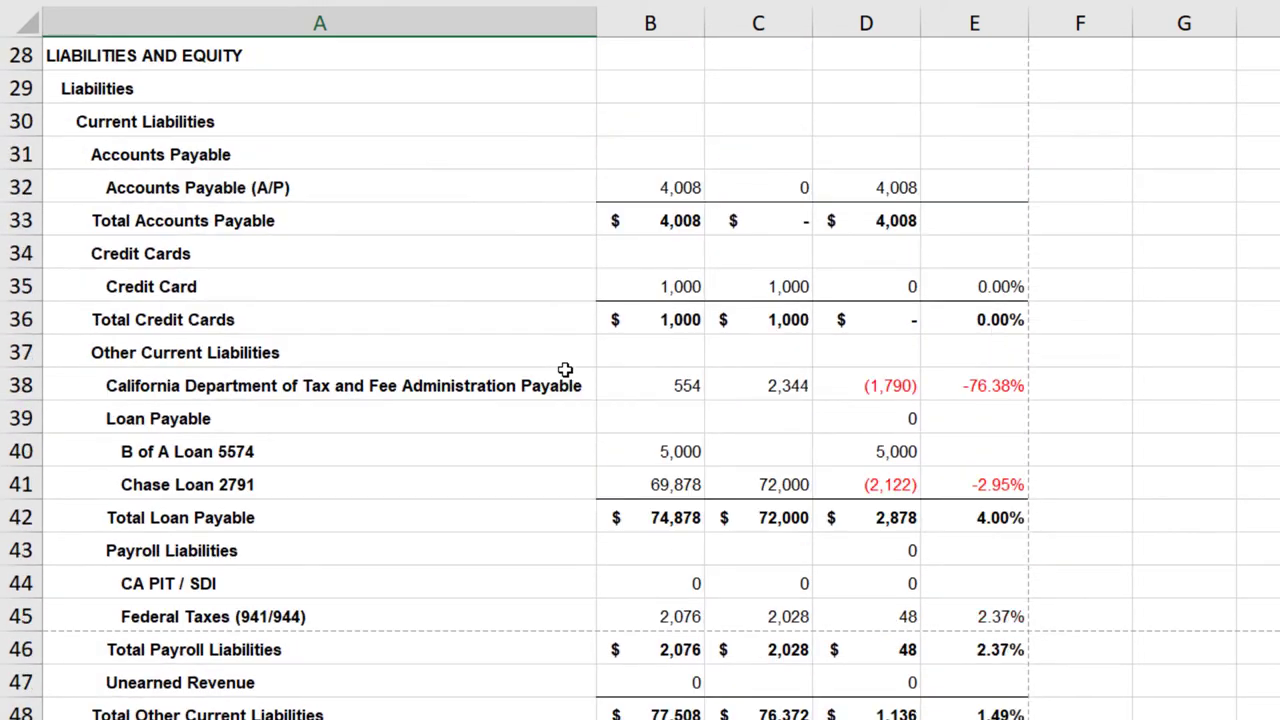
scroll(565, 370, up, 9)
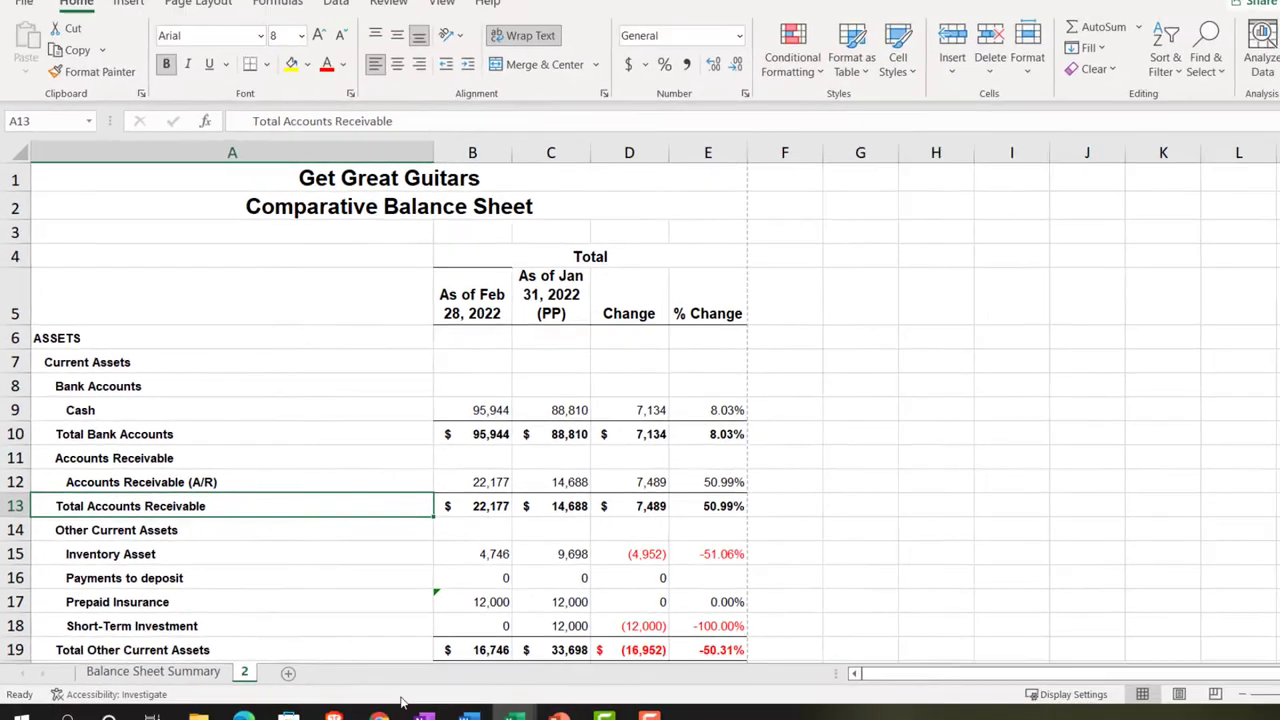
Step: Switch to QuickBooks Online in Chrome, export the Balance Sheet Vertical Analysis report to Excel and open the downloaded workbook
mouse_move(345, 685)
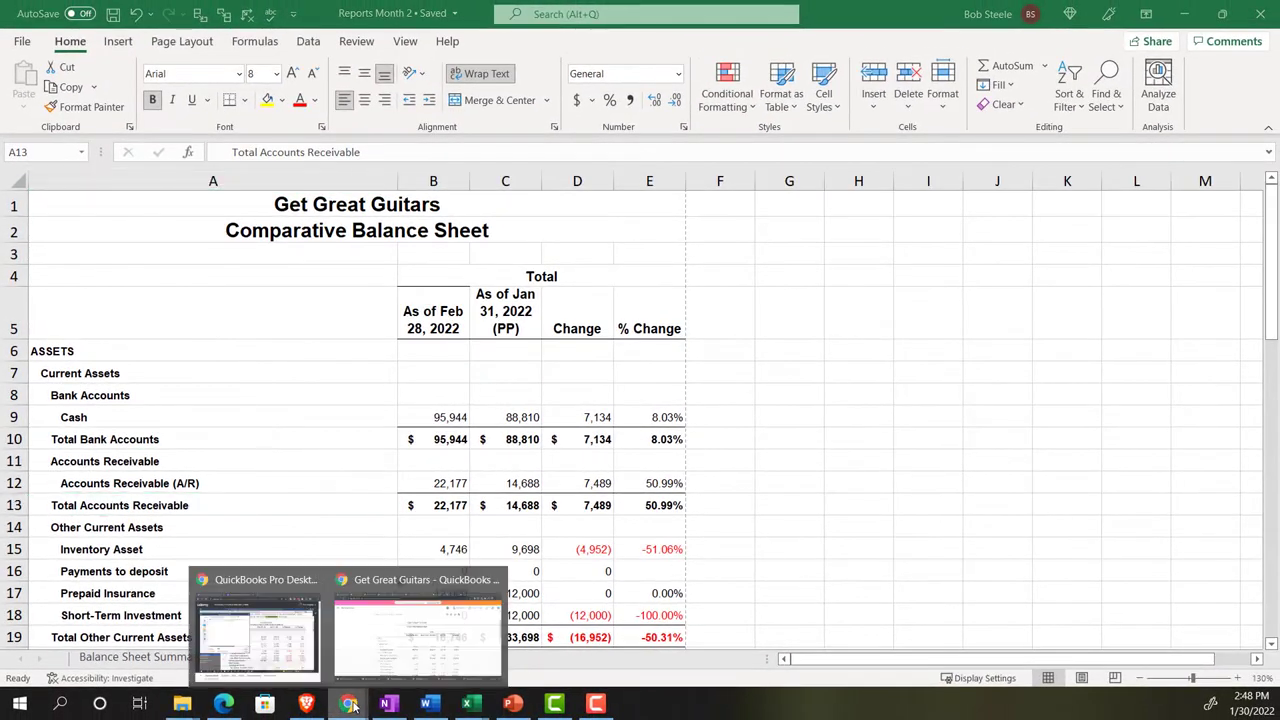
click(372, 638)
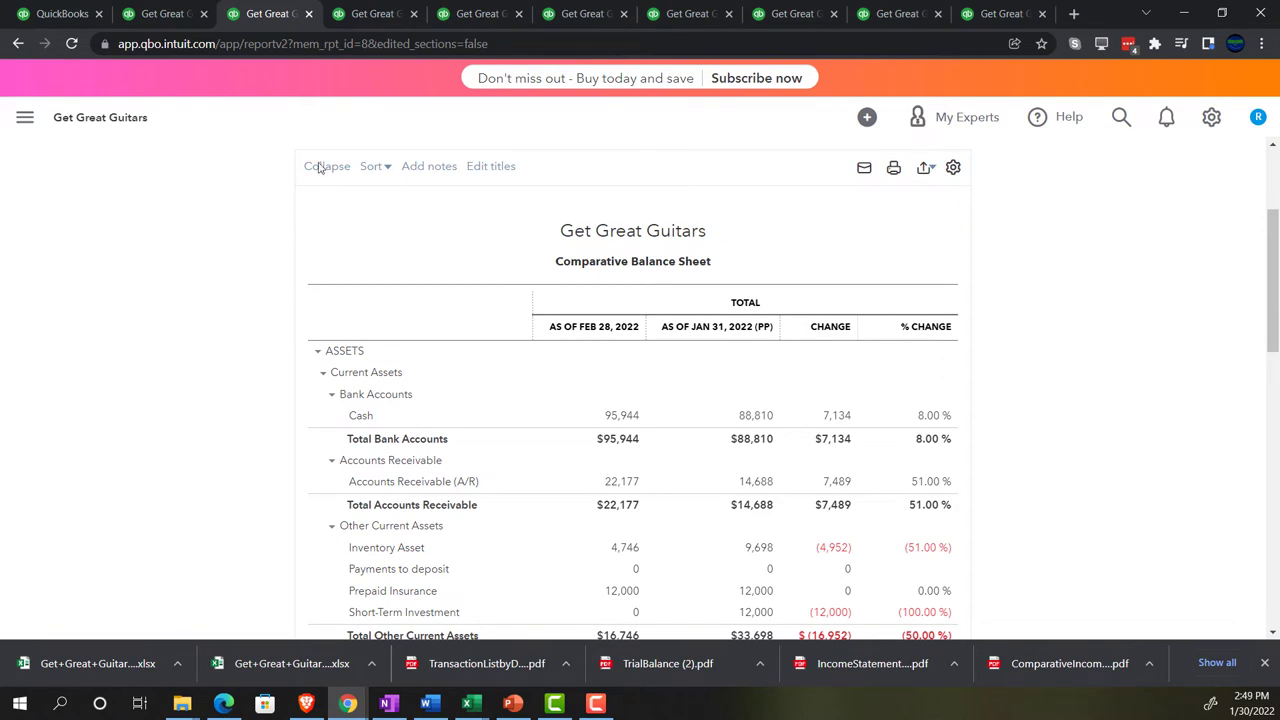
click(362, 14)
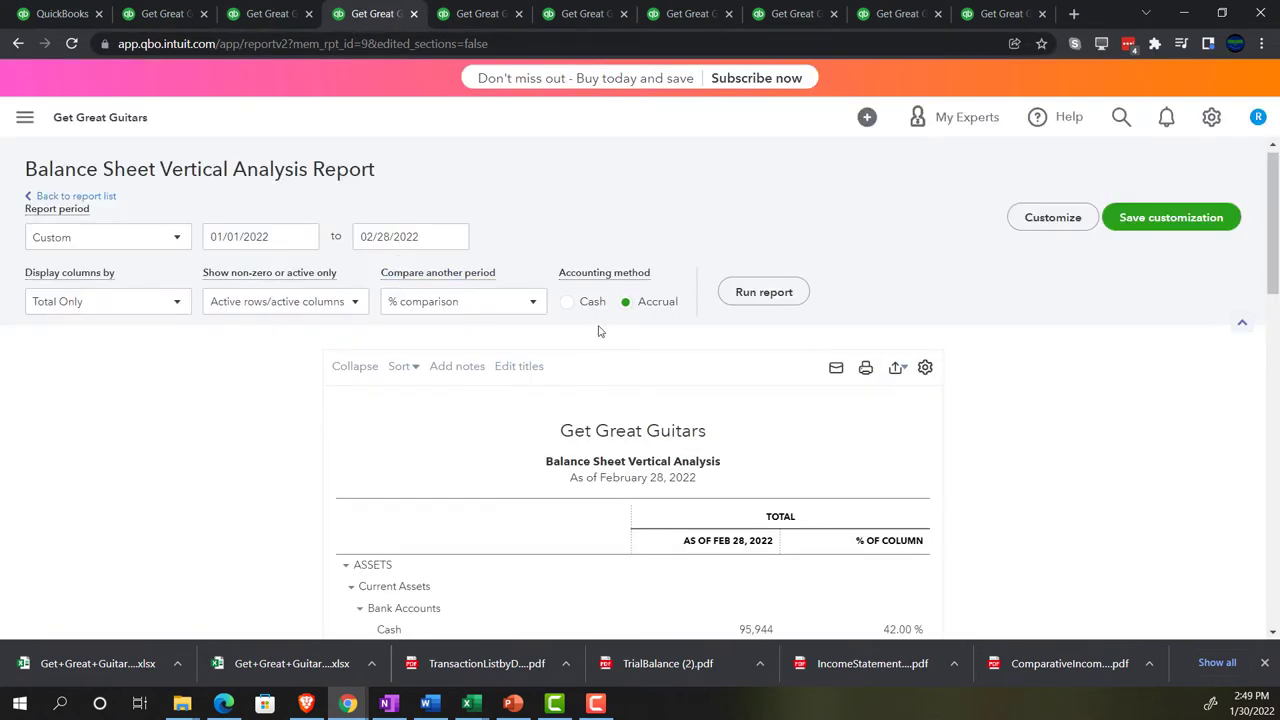
scroll(796, 316, down, 1)
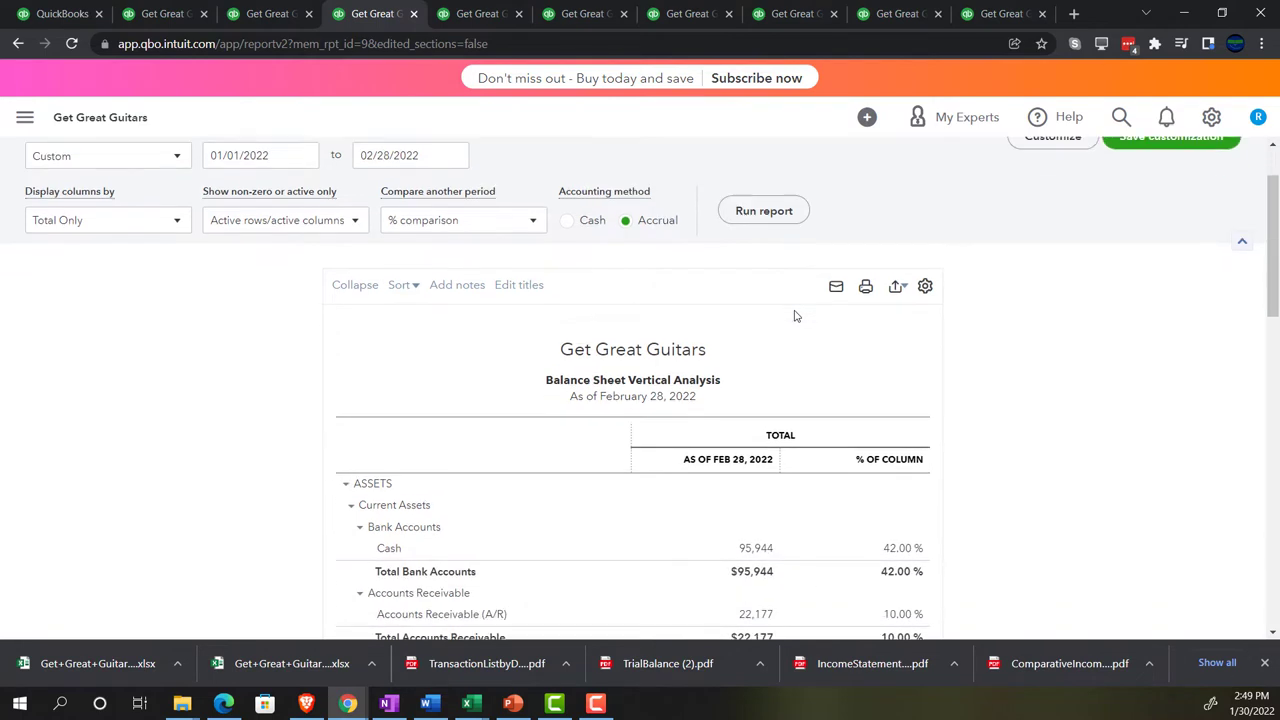
click(899, 285)
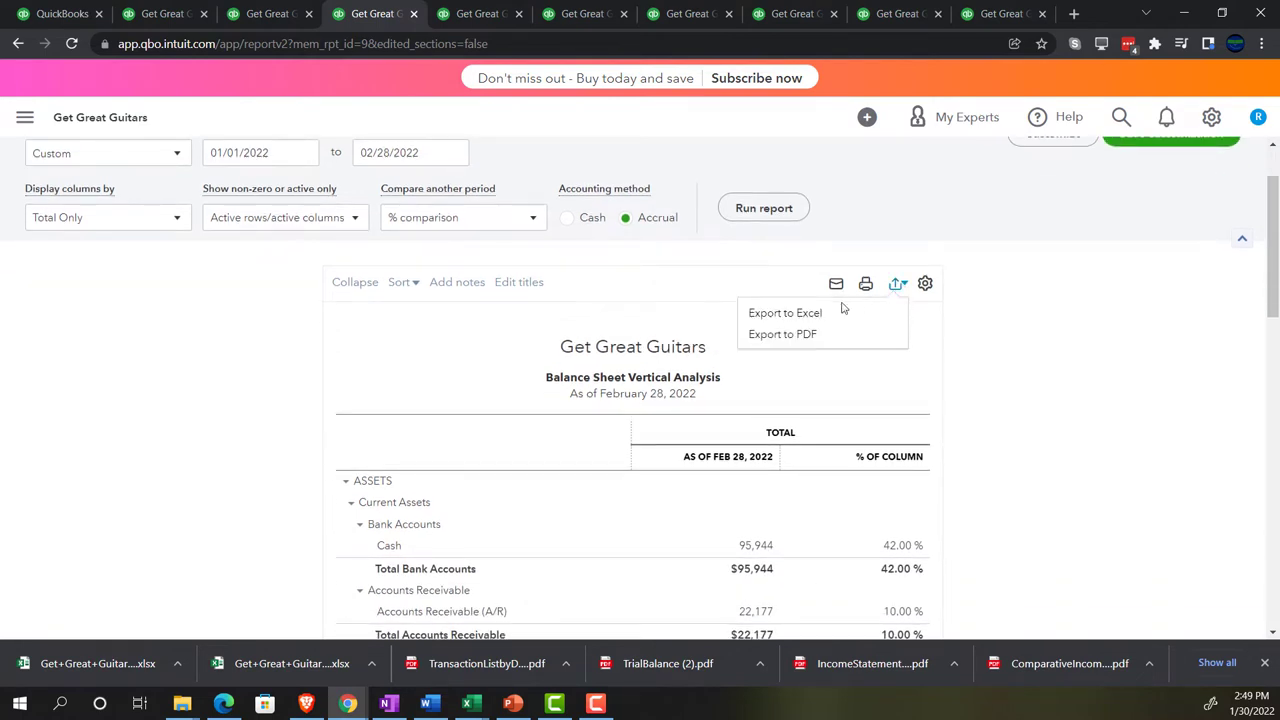
click(805, 314)
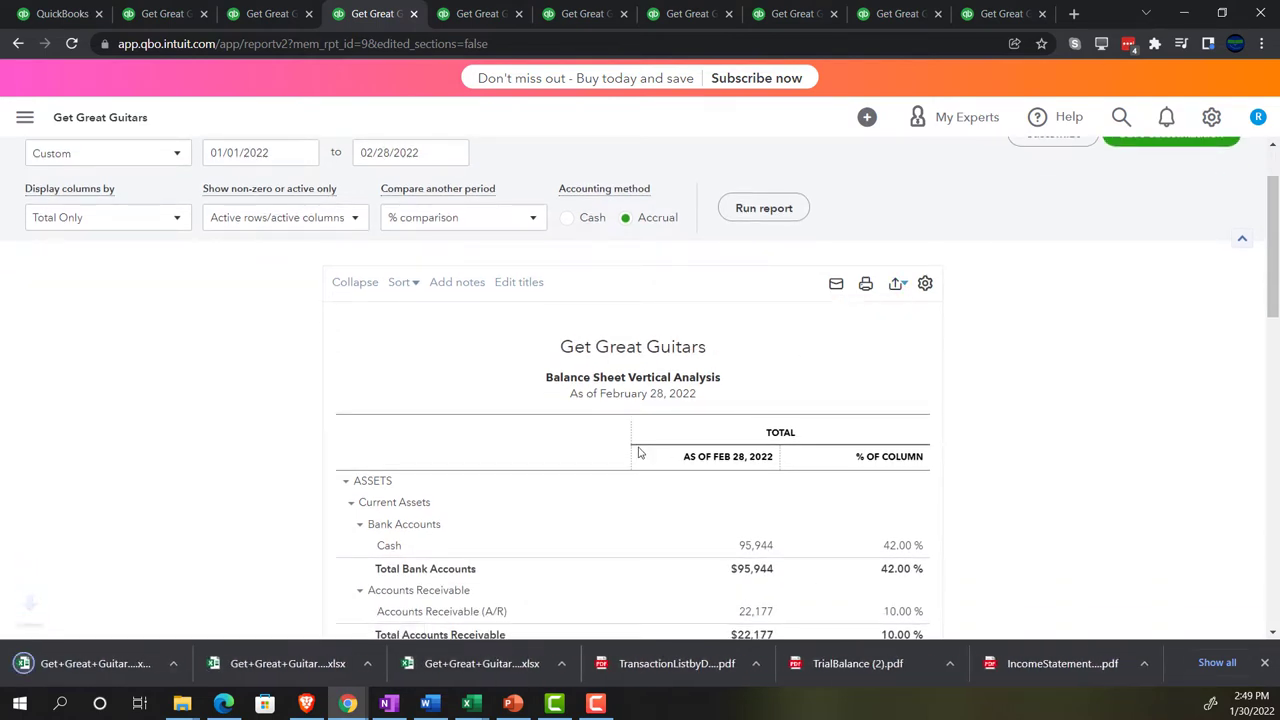
click(140, 663)
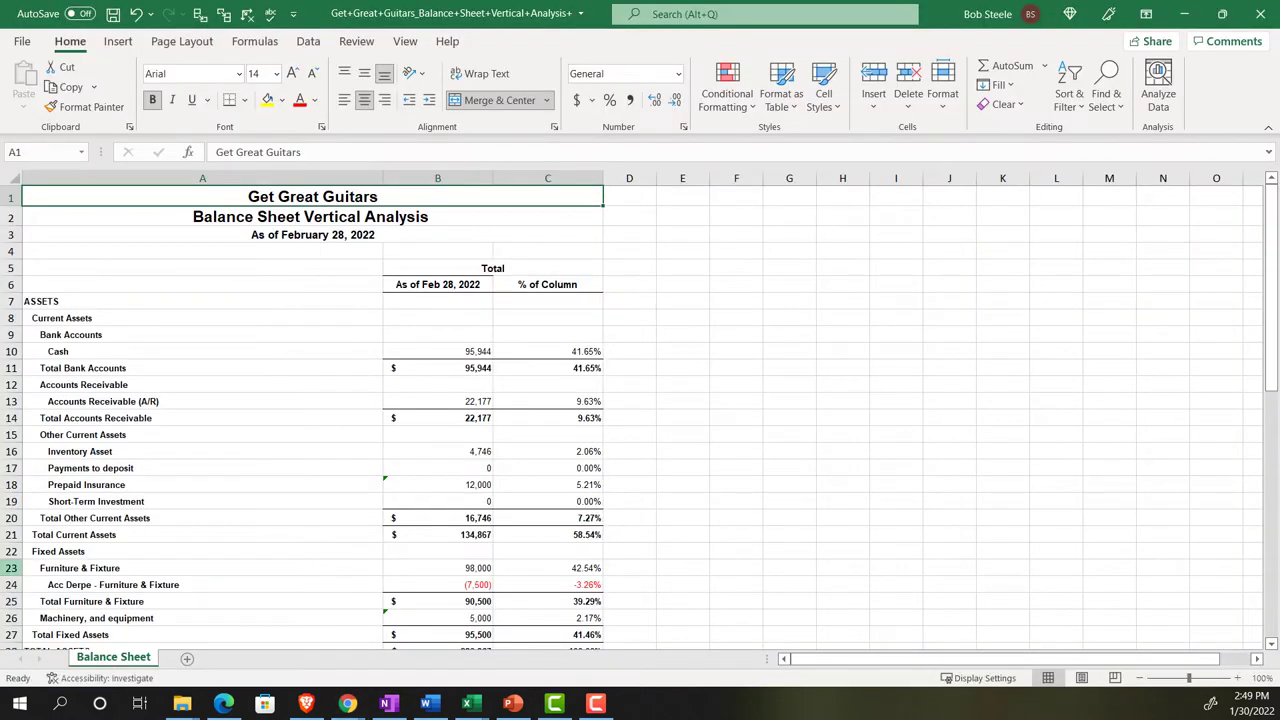
Step: Copy the entire worksheet of the exported Balance Sheet Vertical Analysis workbook
click(16, 177)
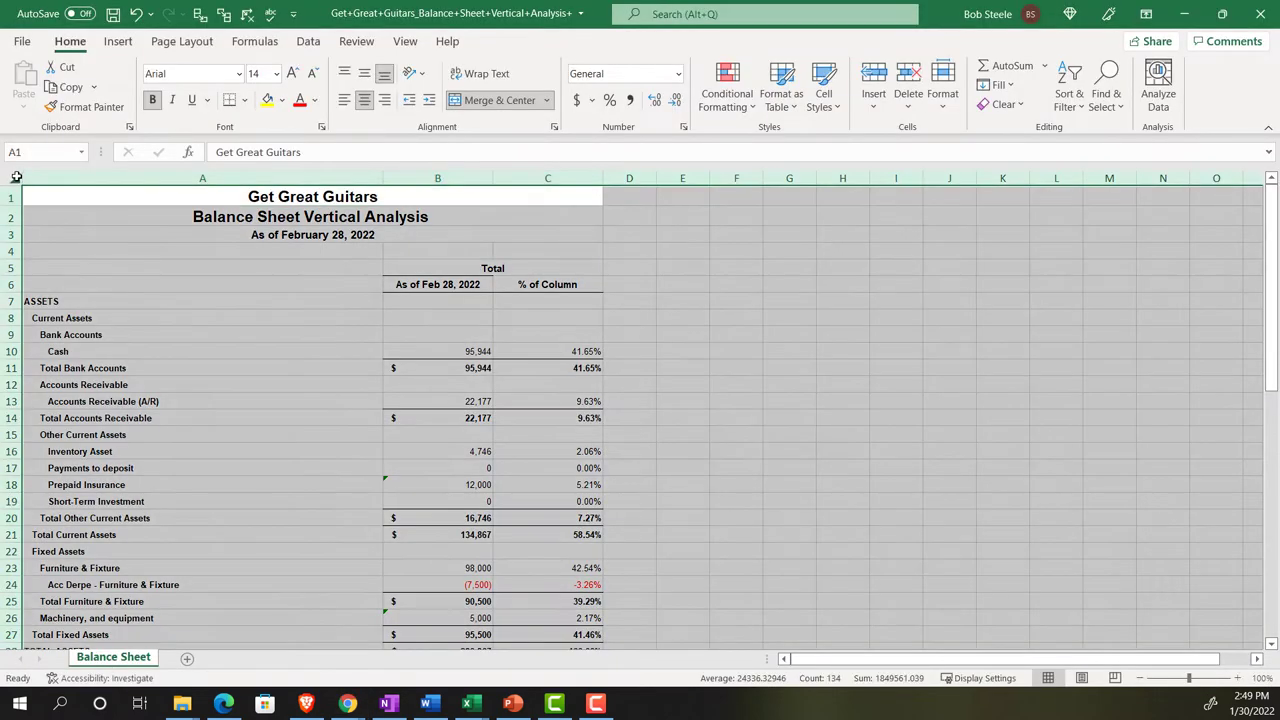
right_click(157, 274)
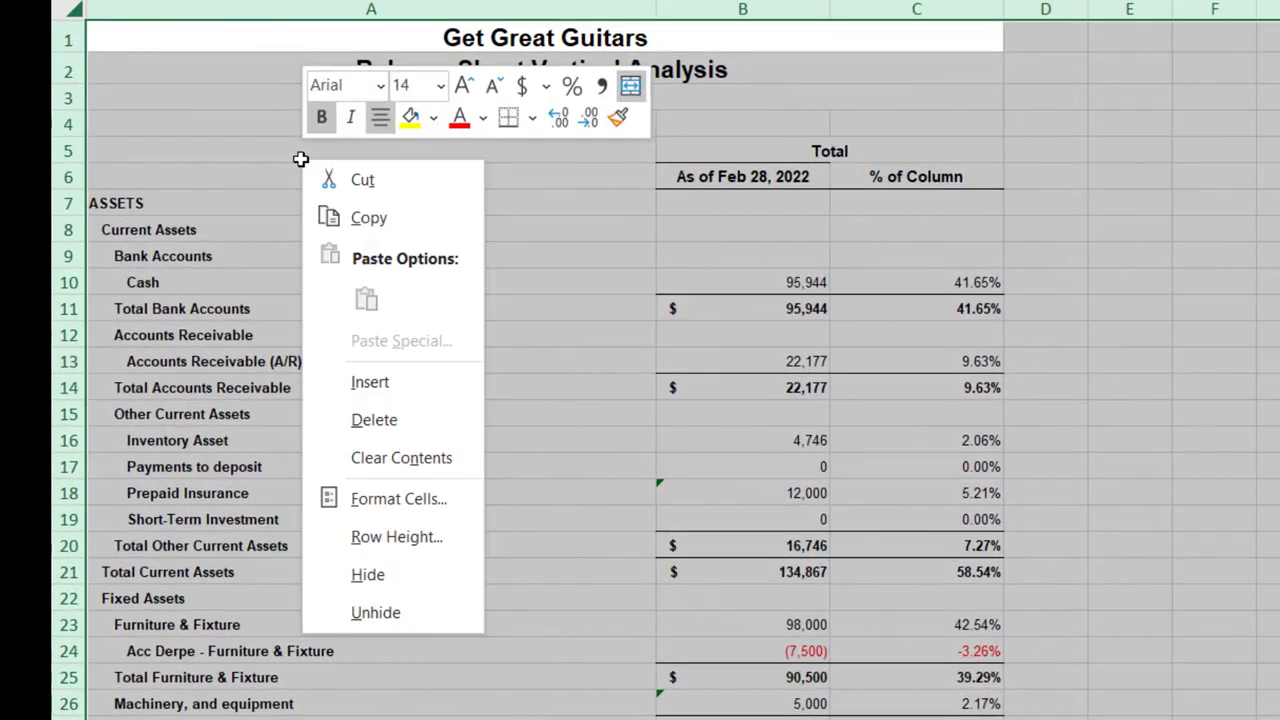
click(334, 214)
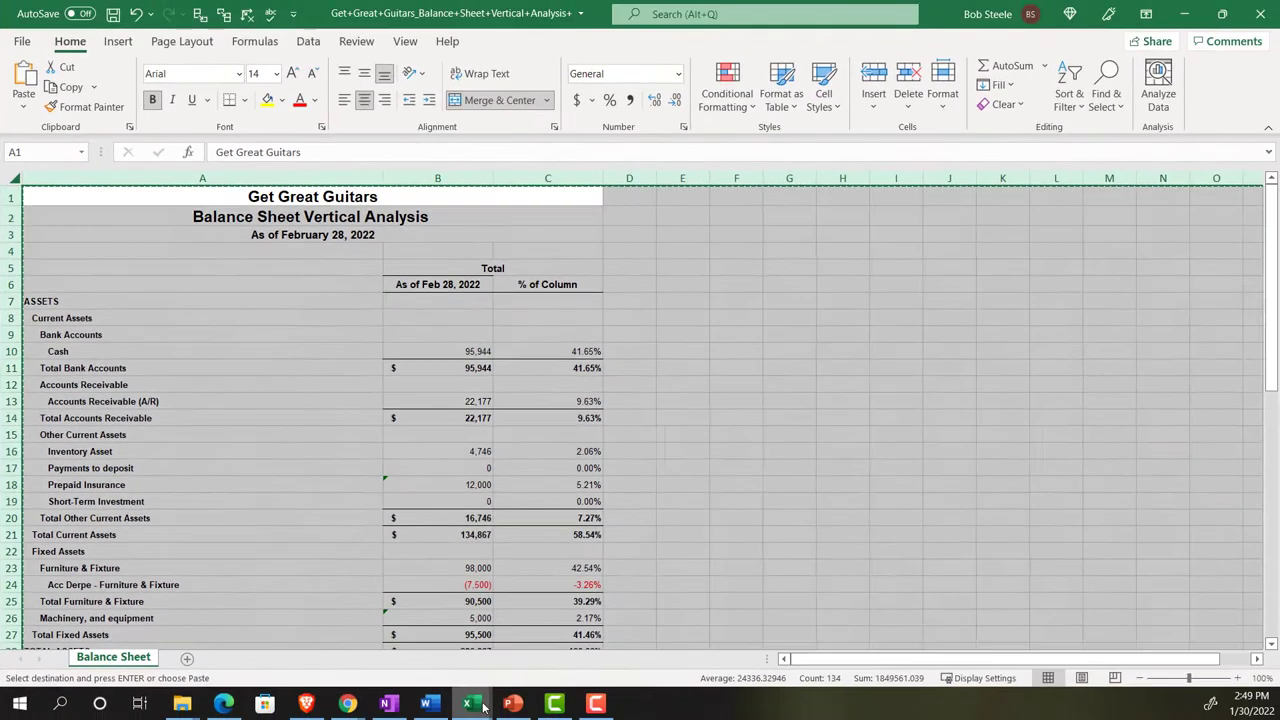
Step: Switch to the Reports Month 2 workbook and add a new worksheet named 3 after sheet 2
mouse_move(468, 703)
click(332, 645)
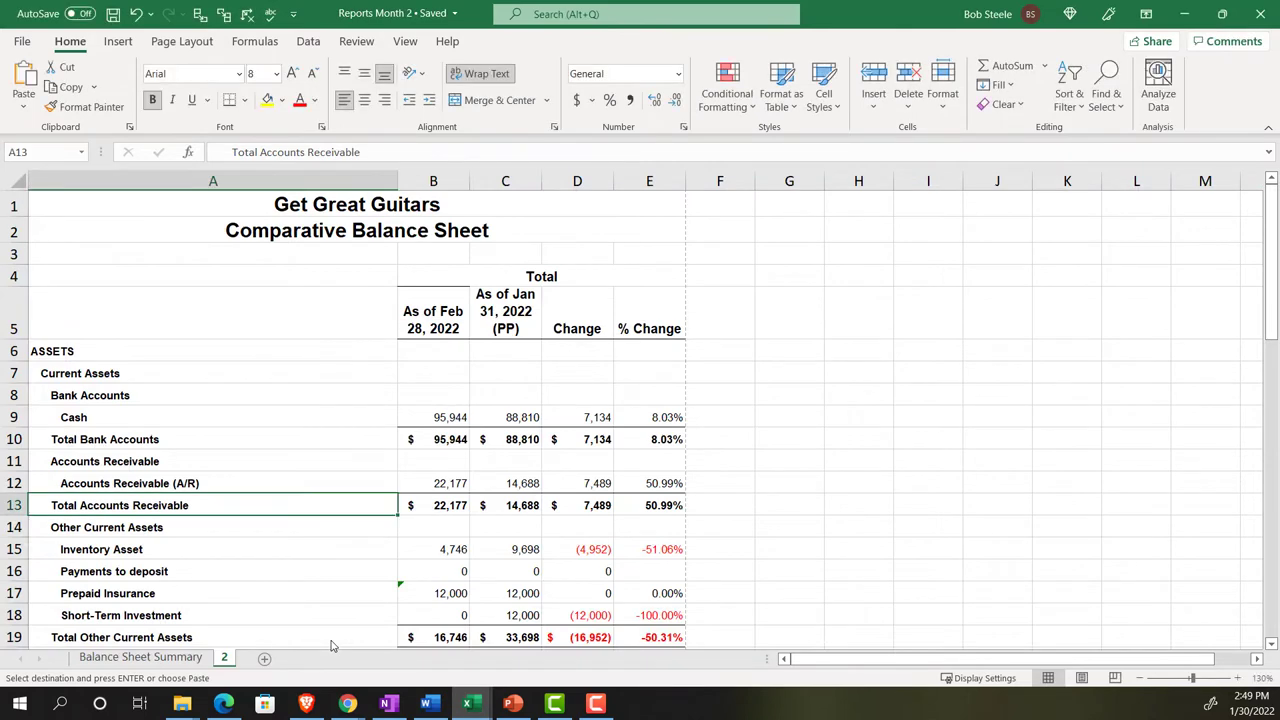
click(265, 660)
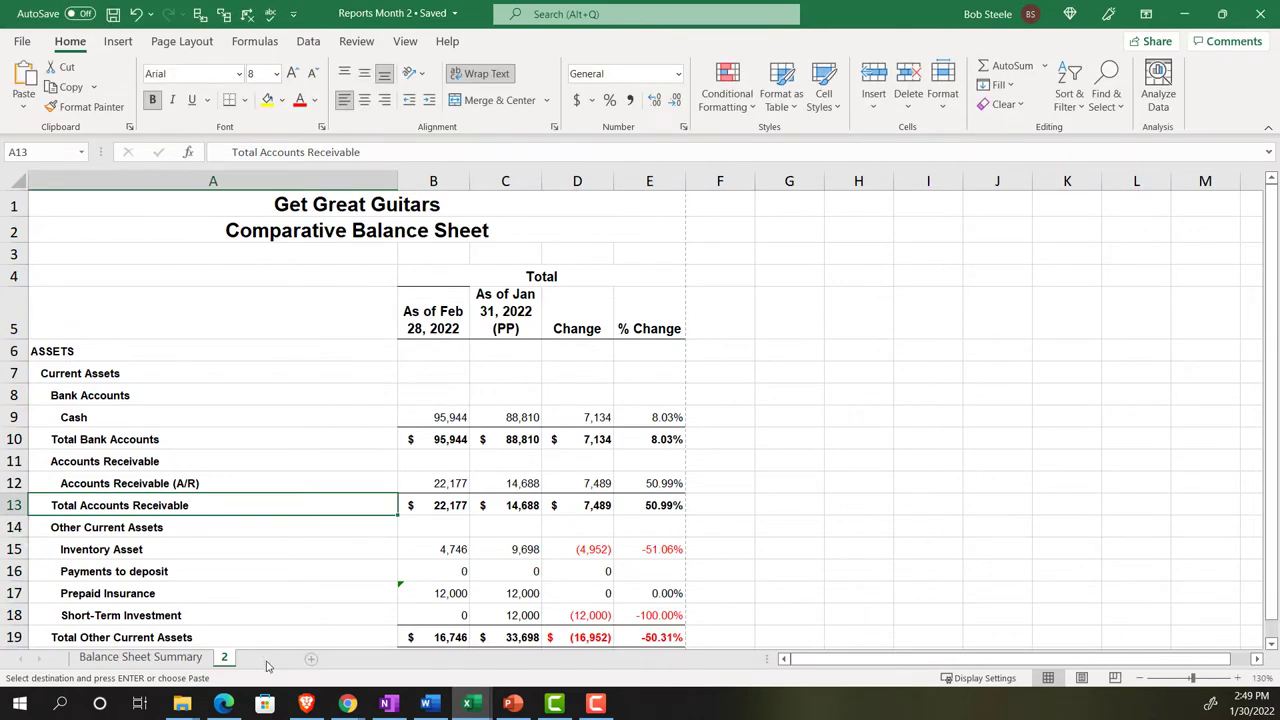
double_click(264, 658)
text(3)
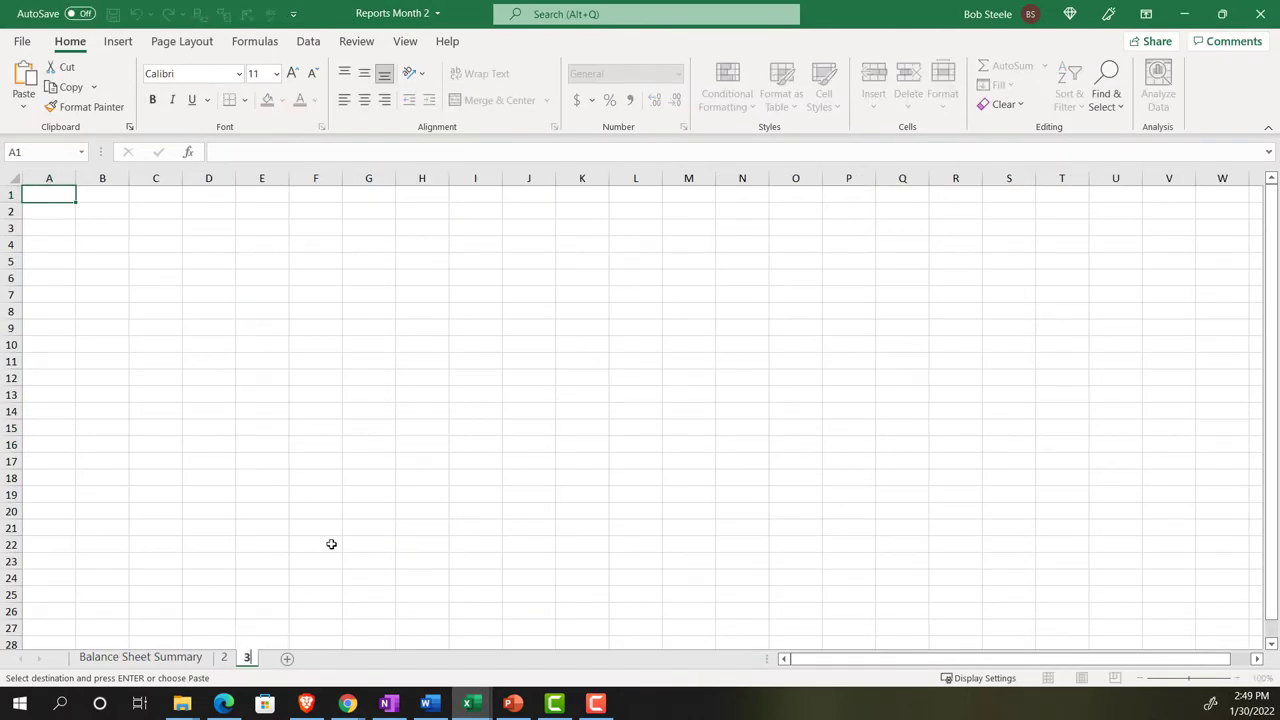
click(331, 544)
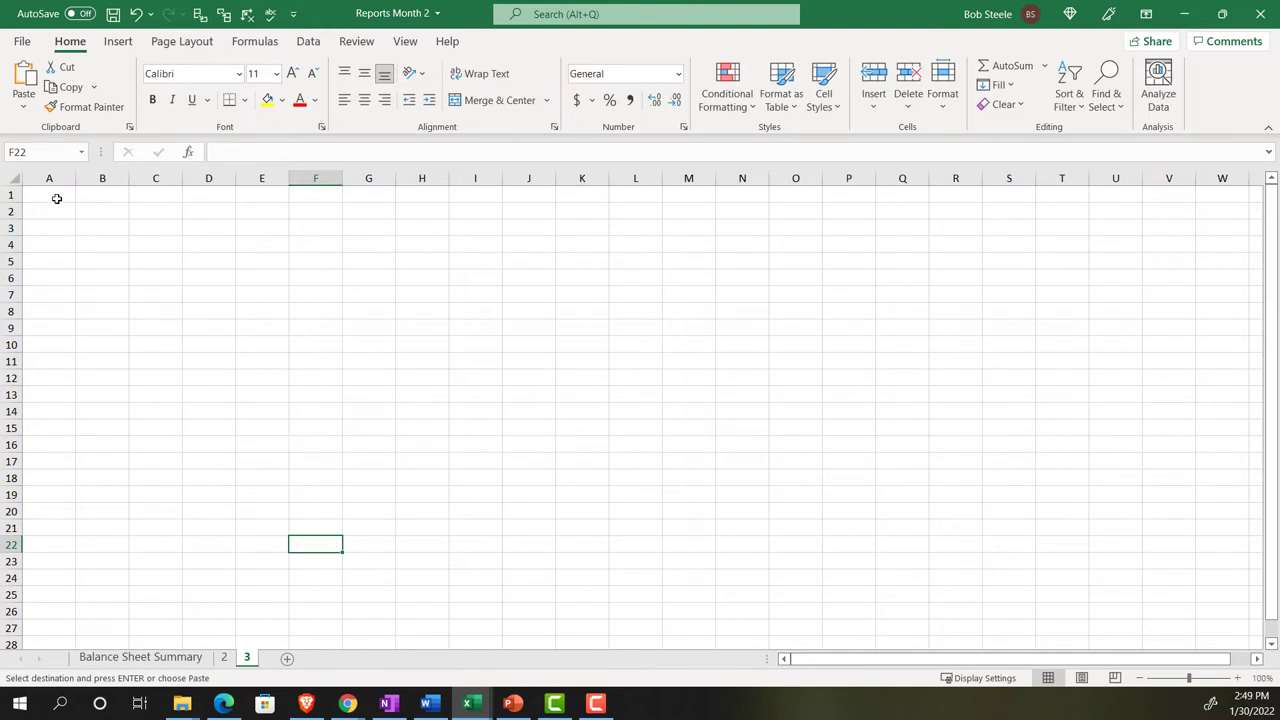
Step: Paste the copied Balance Sheet Vertical Analysis with its formatting over the whole of sheet 3, starting at cell A1
click(53, 195)
click(14, 178)
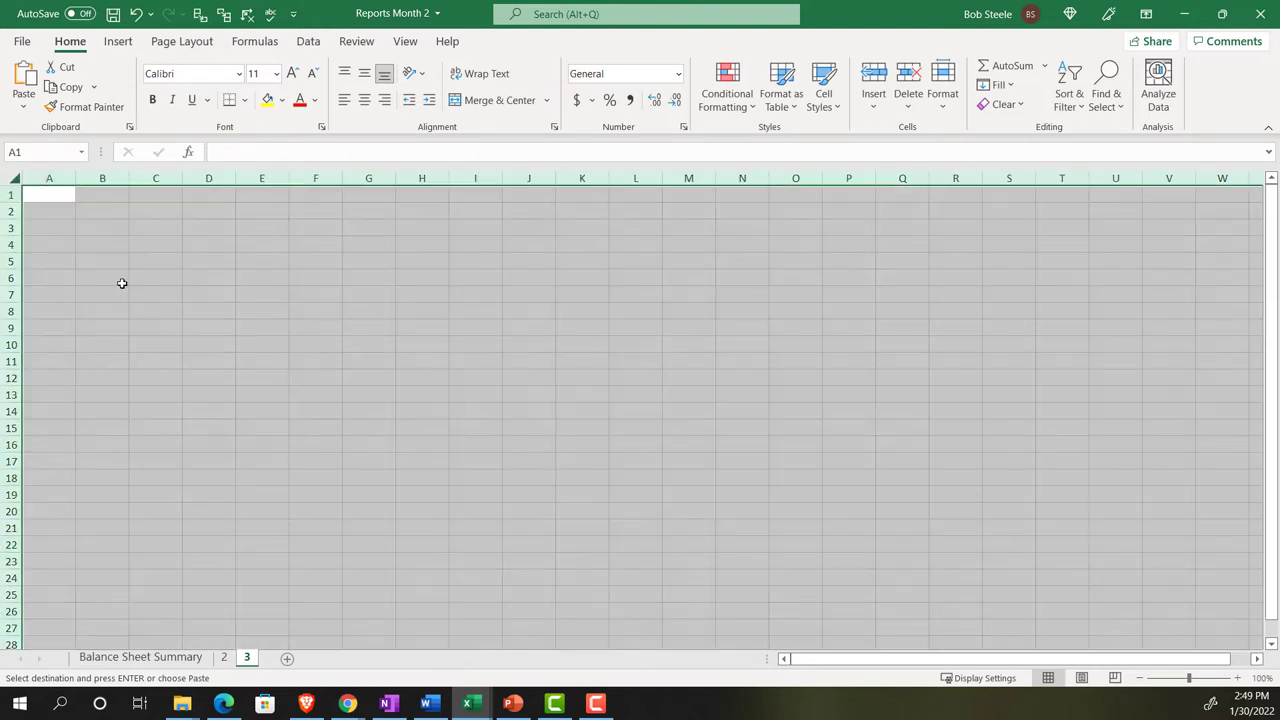
key(ctrl+v)
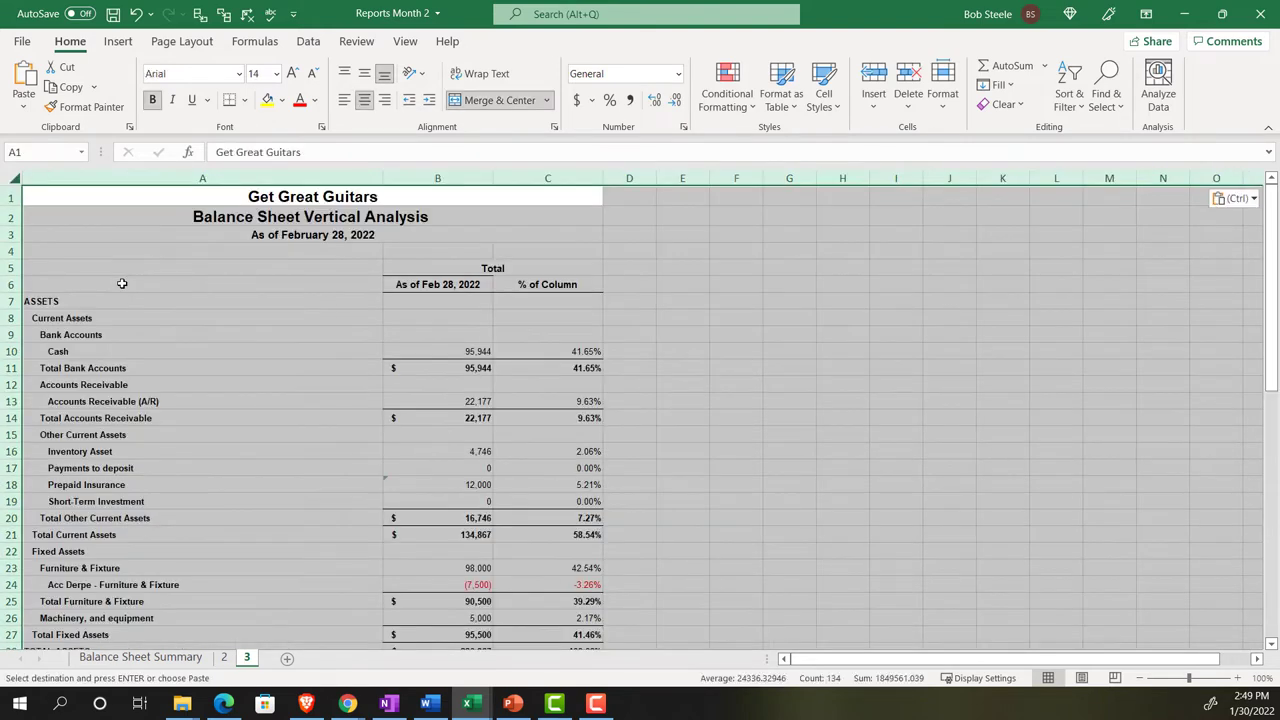
click(270, 446)
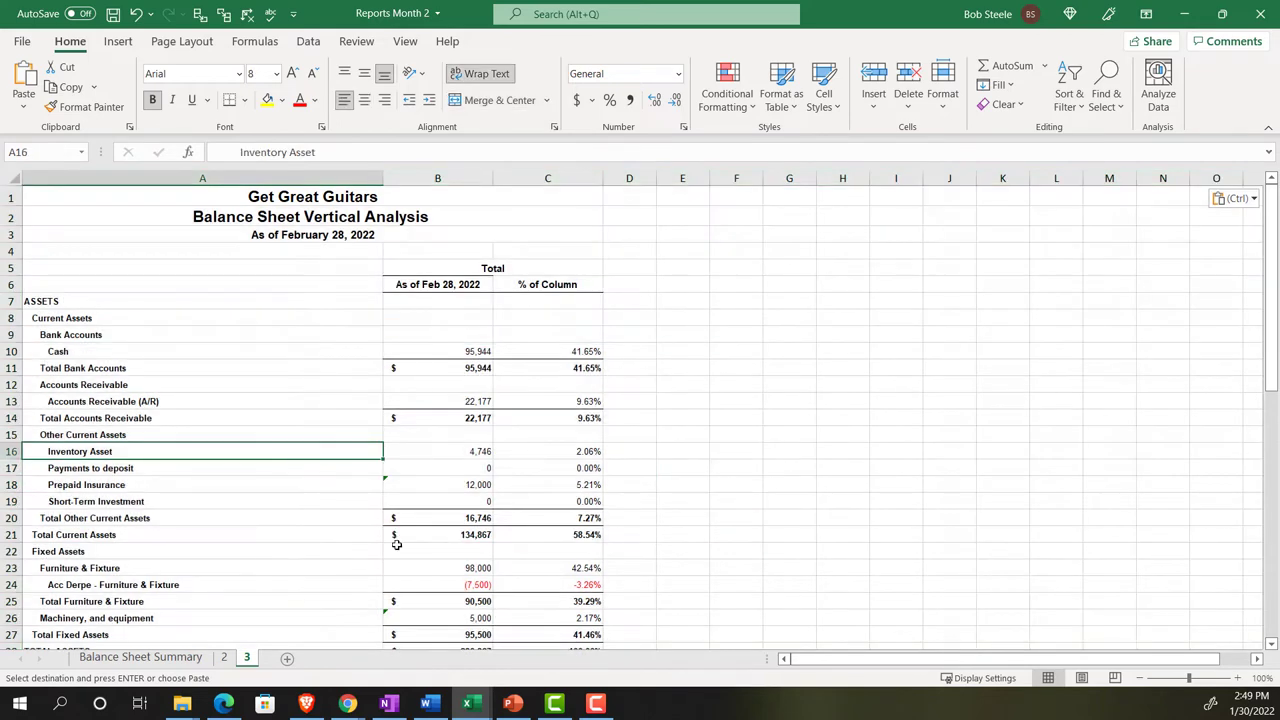
Step: Show the page breaks on sheet 3 and narrow column A so the % of Column figures fit on the first page's width
click(1081, 678)
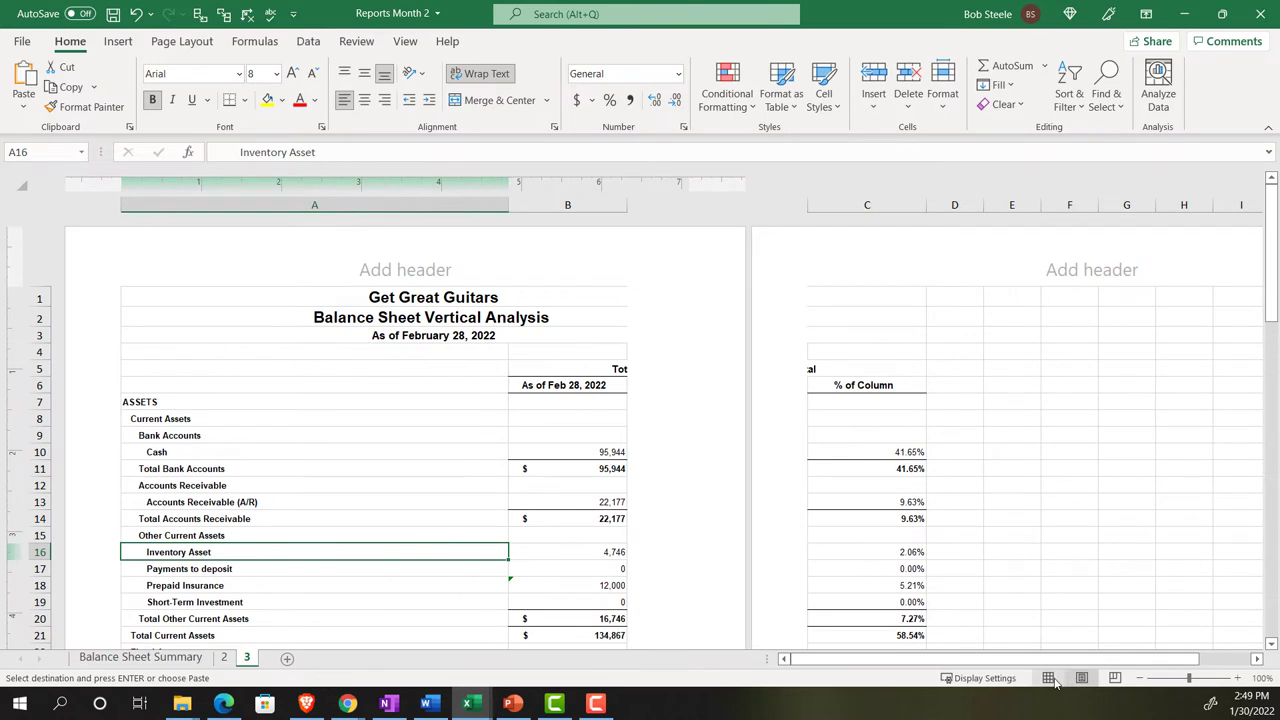
click(1048, 678)
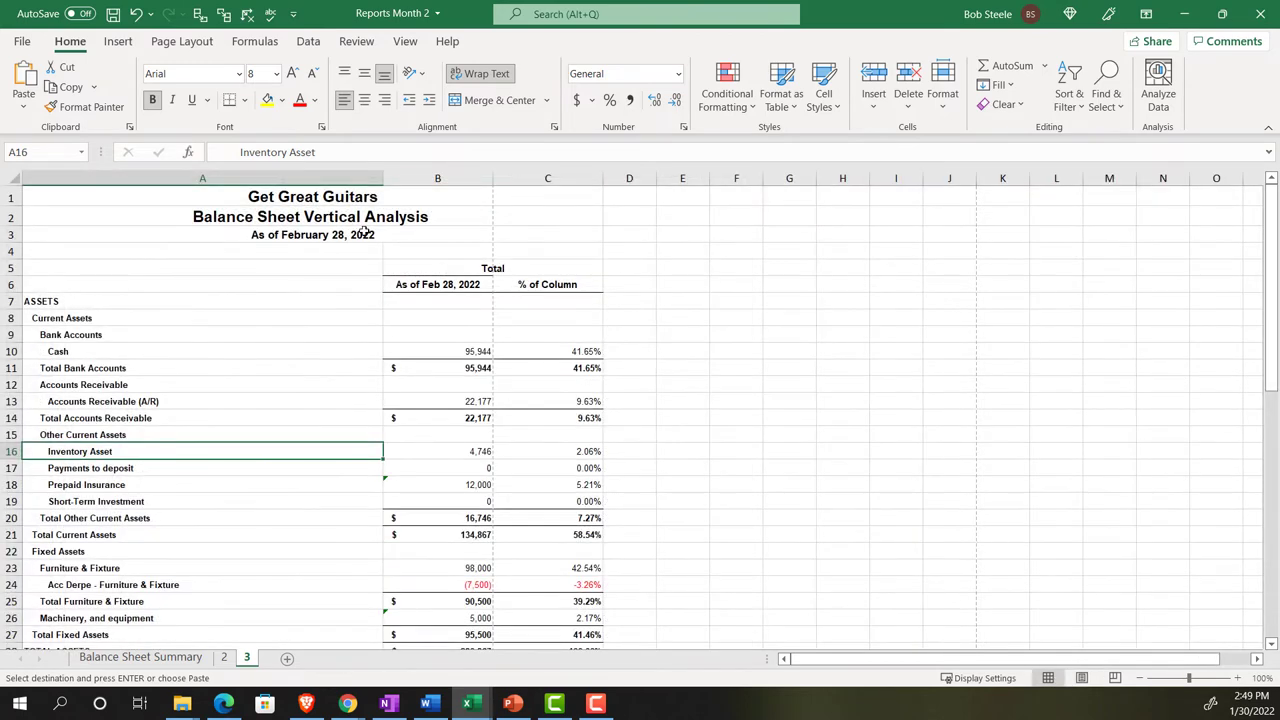
drag(381, 183, 273, 184)
scroll(316, 433, down, 3)
scroll(316, 433, down, 7)
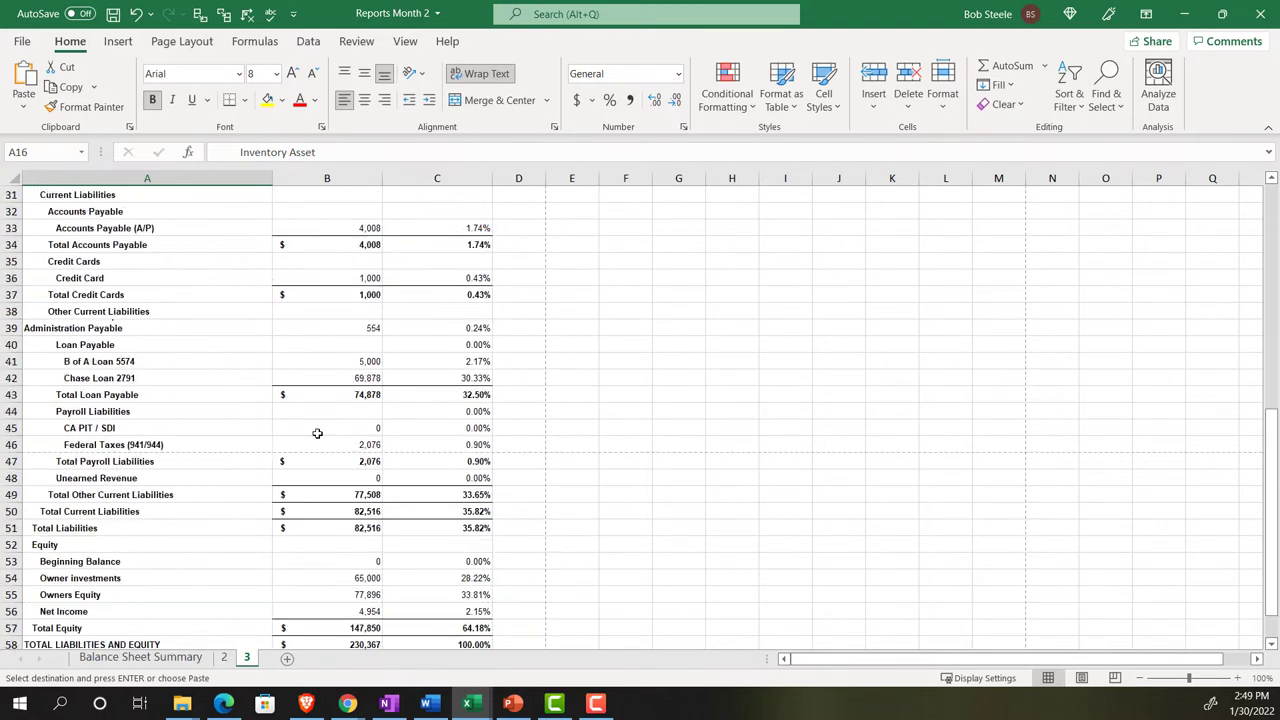
scroll(317, 431, up, 10)
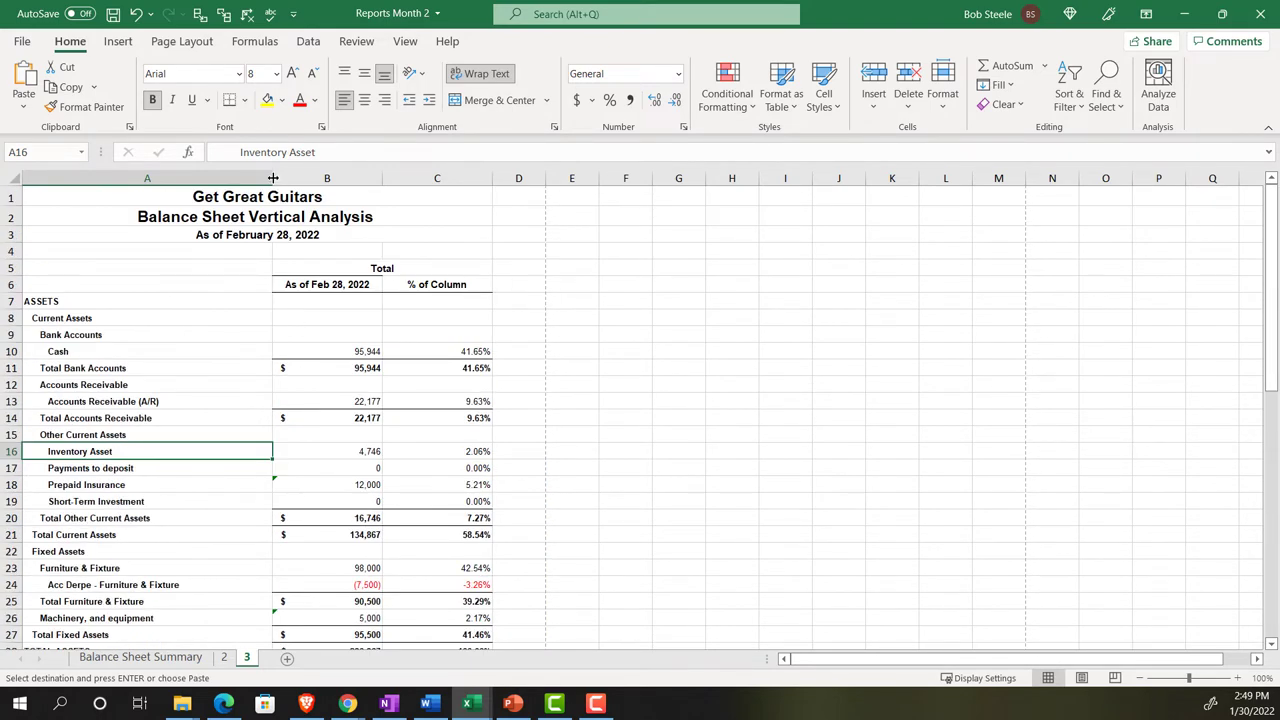
drag(273, 178, 298, 178)
scroll(242, 345, down, 8)
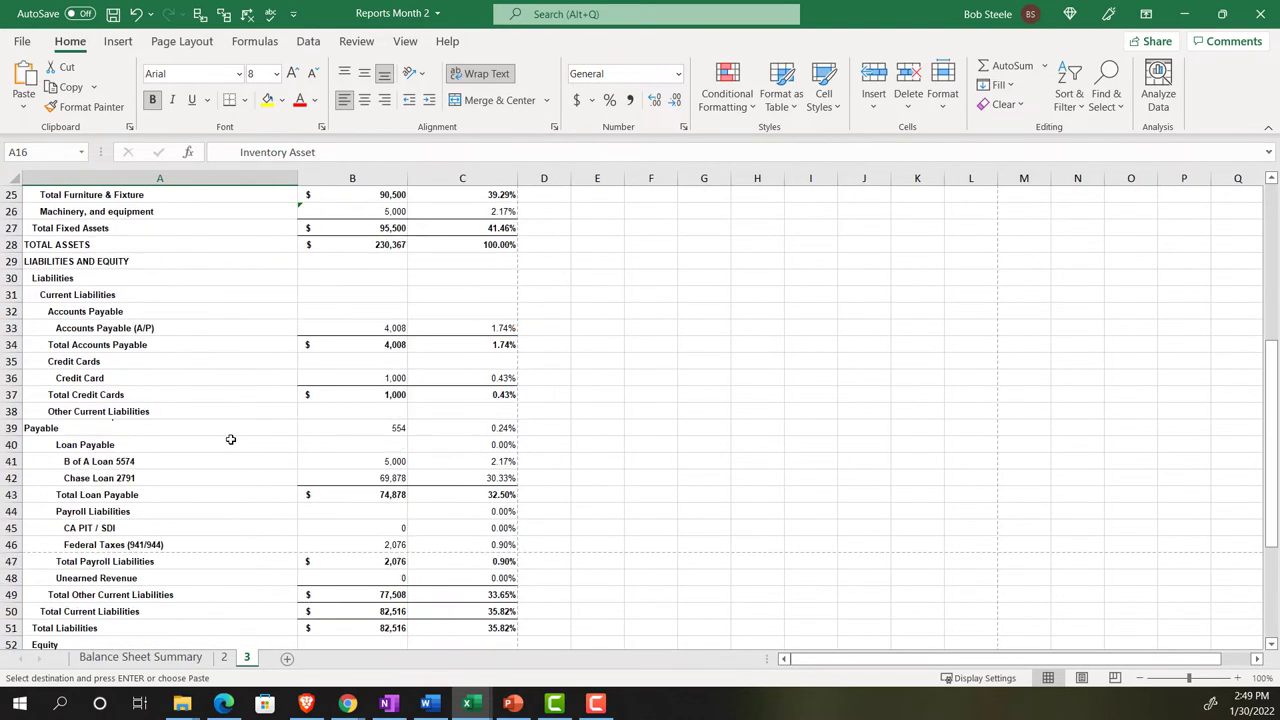
scroll(231, 440, up, 8)
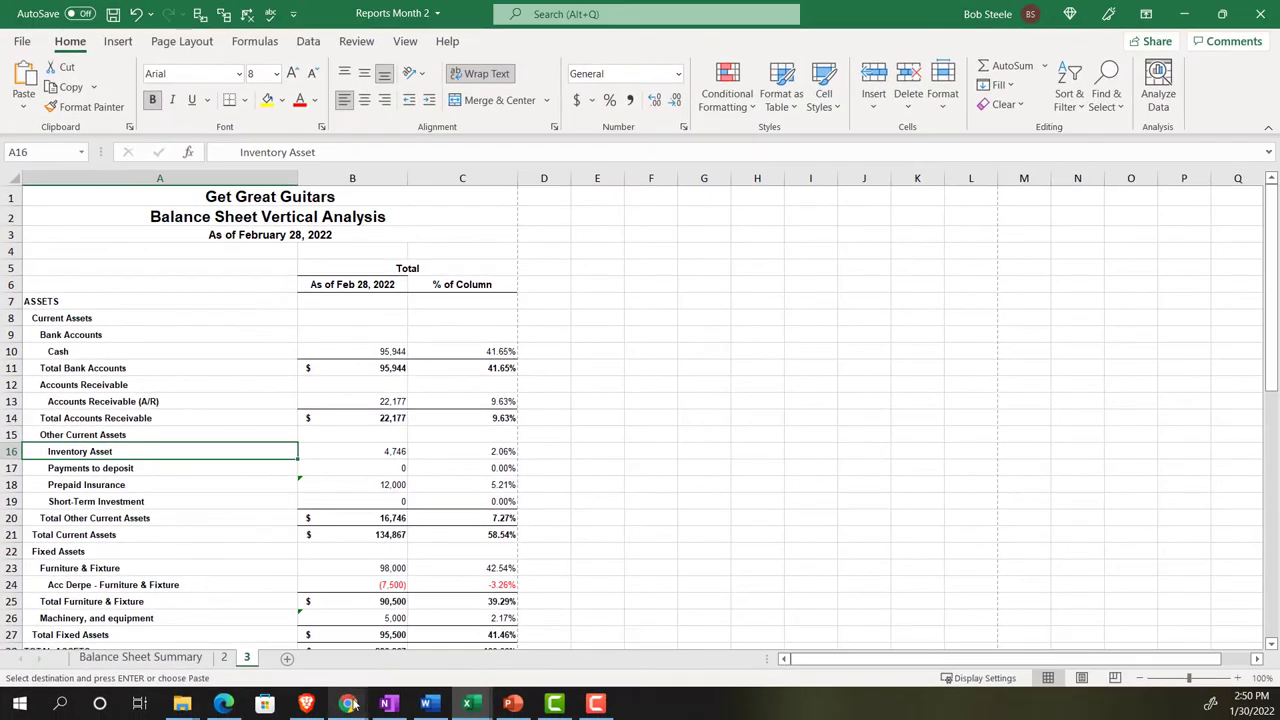
Step: Return to QuickBooks Online in Chrome, export the Income Statement Summary report to Excel and open the downloaded workbook
mouse_move(349, 703)
click(390, 628)
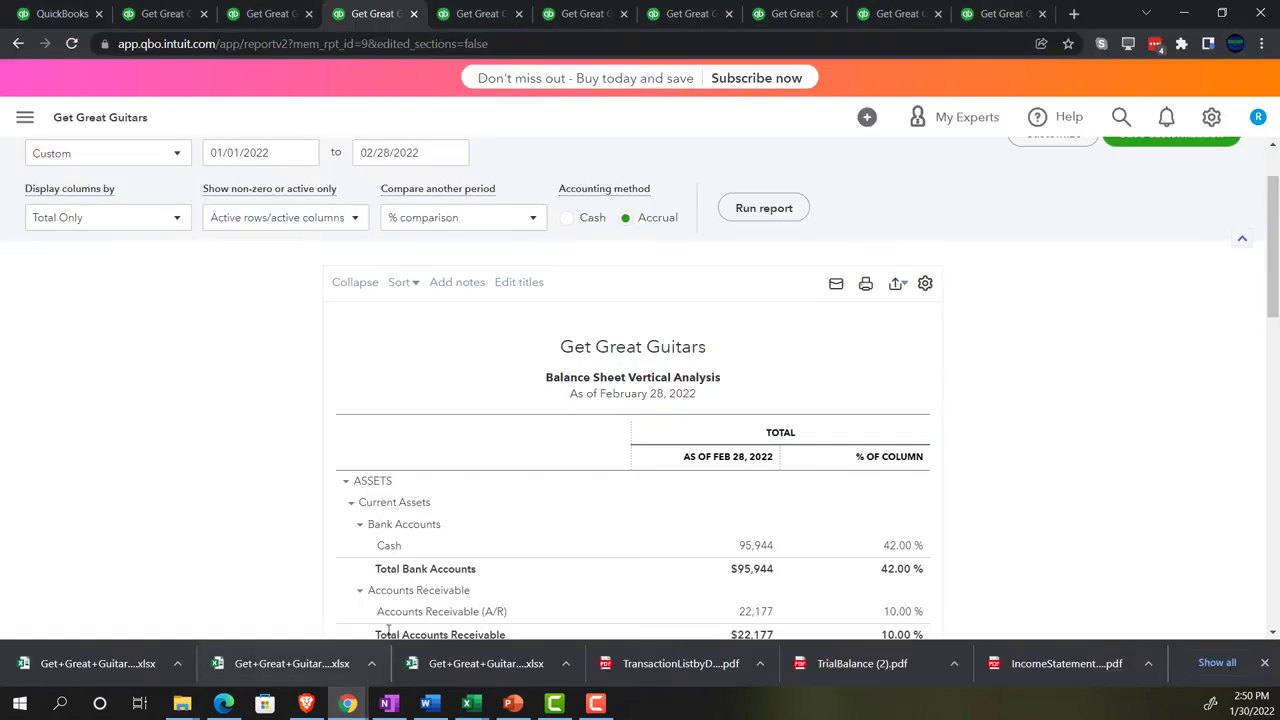
click(470, 13)
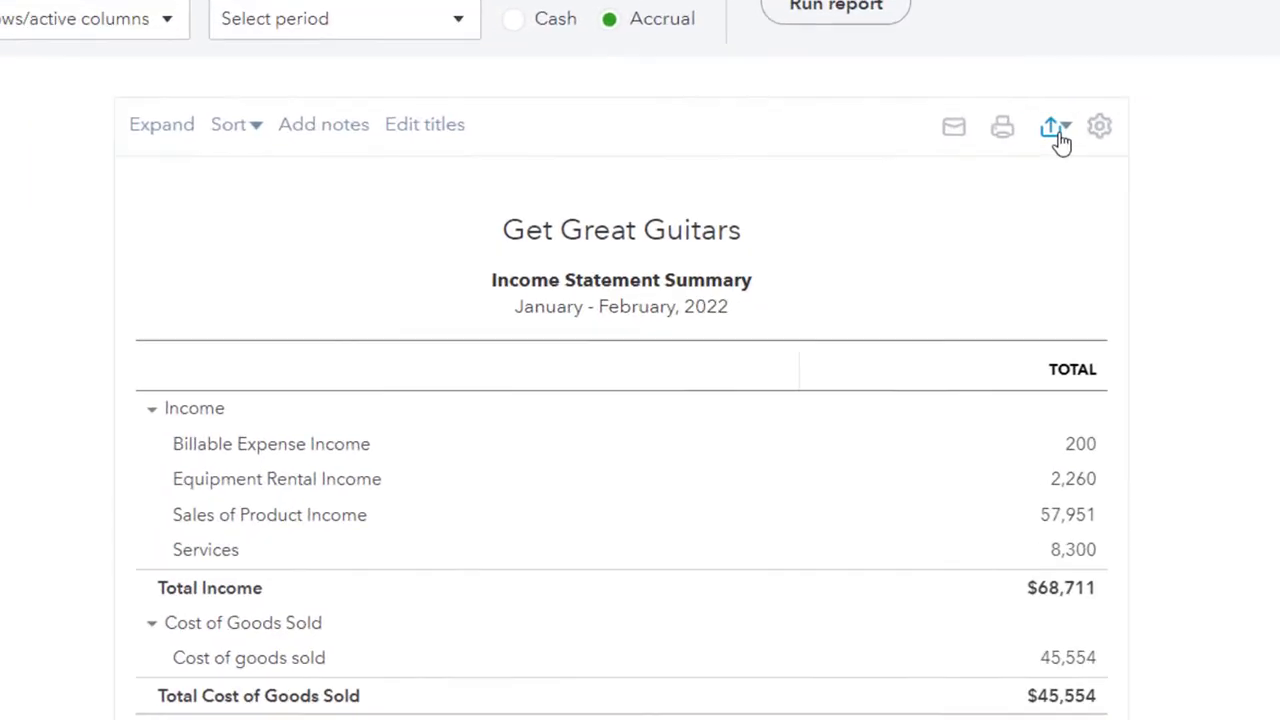
click(1120, 95)
click(991, 140)
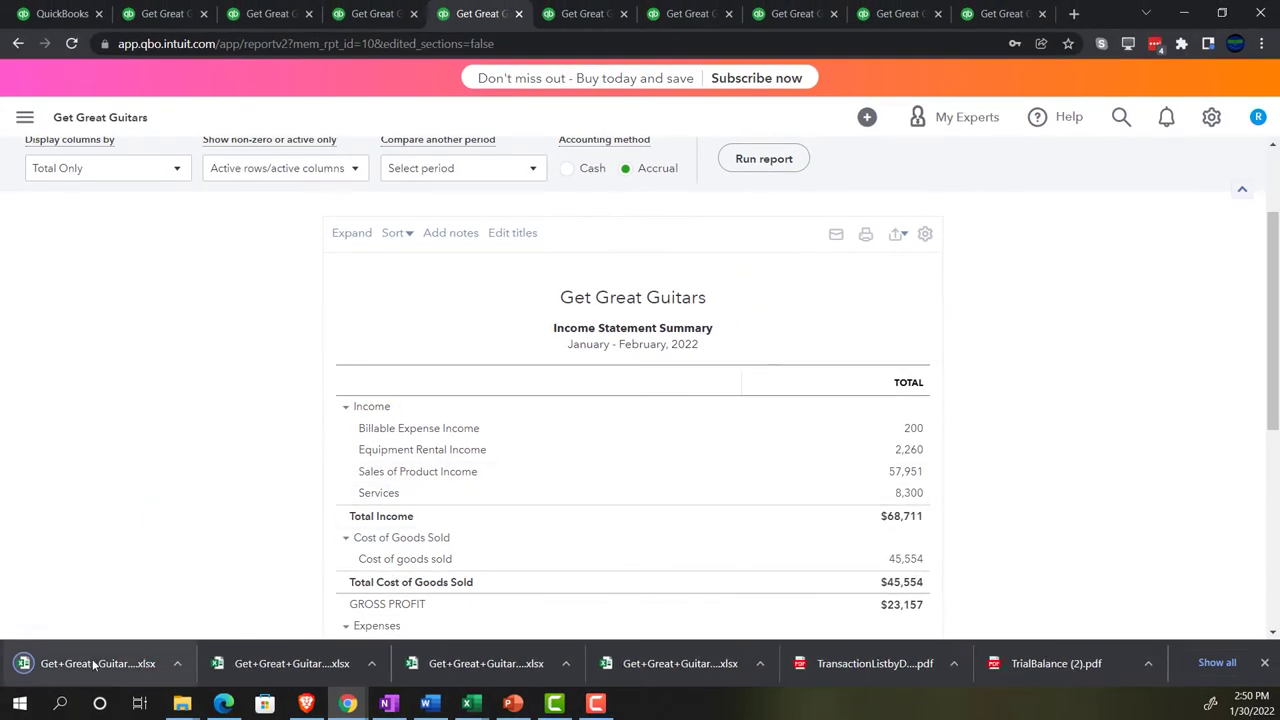
click(94, 665)
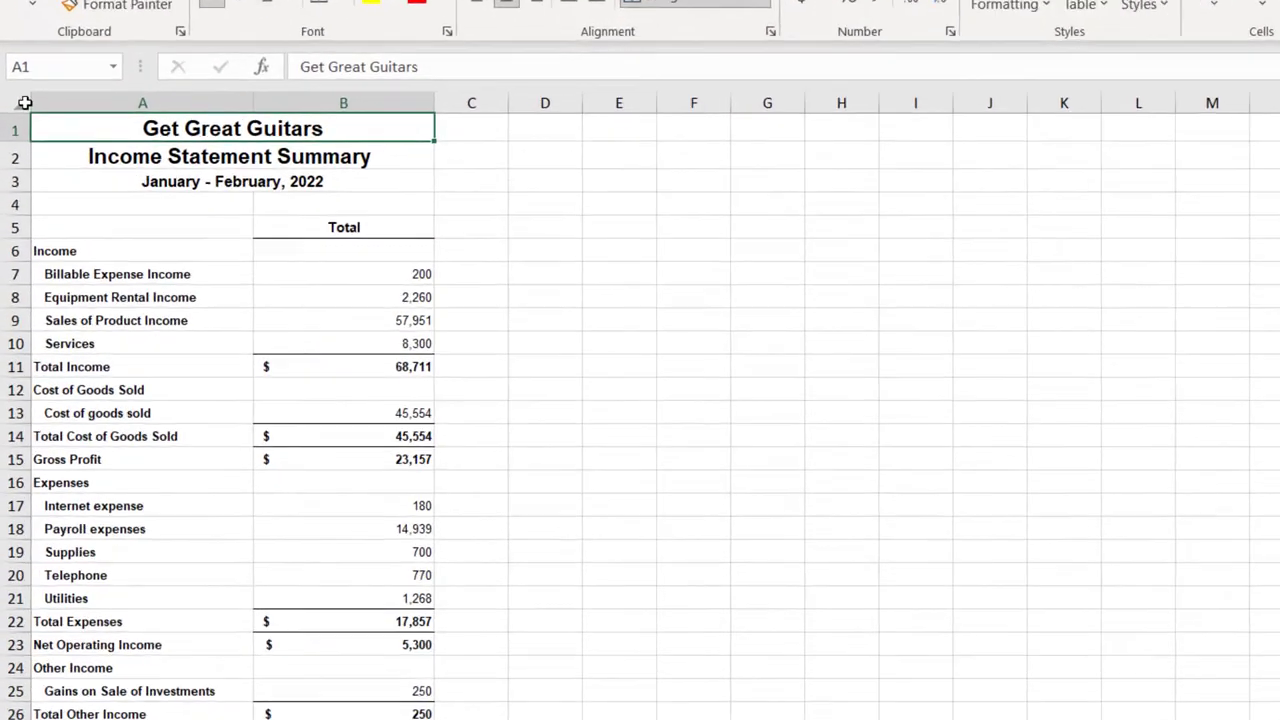
Step: Copy the entire worksheet of the exported Income Statement Summary workbook
key(ctrl+a)
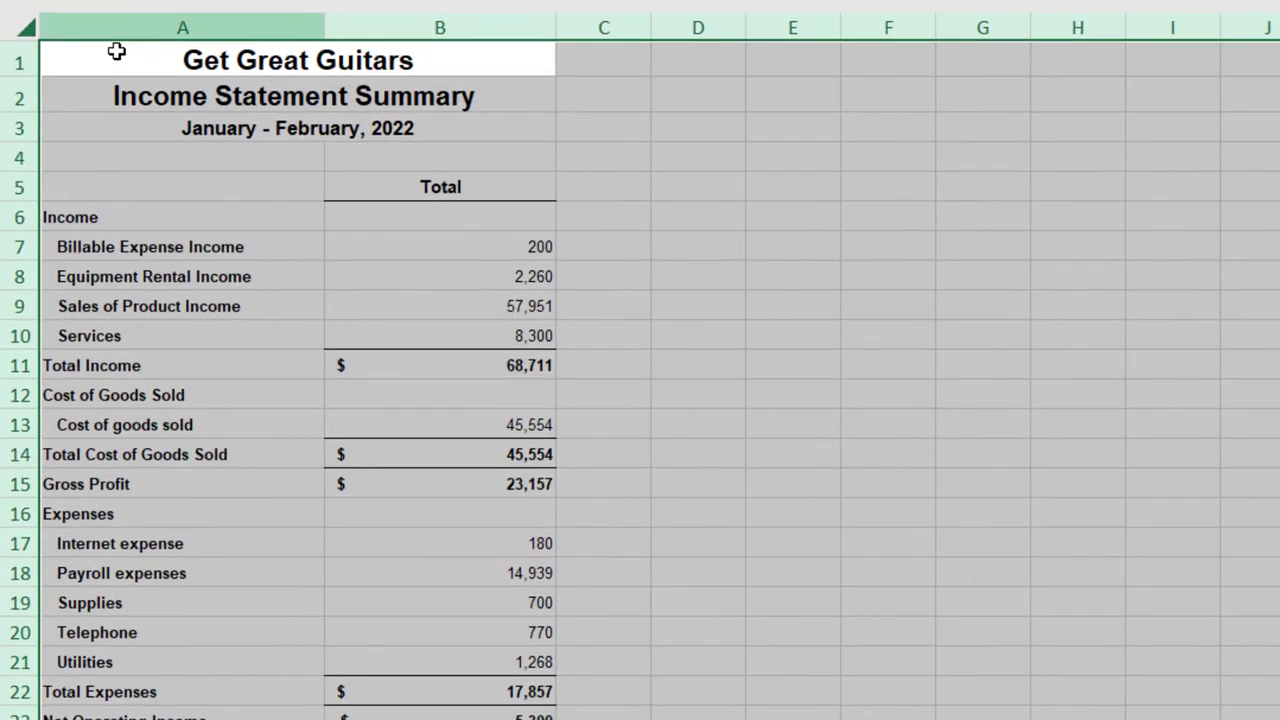
right_click(281, 130)
click(311, 188)
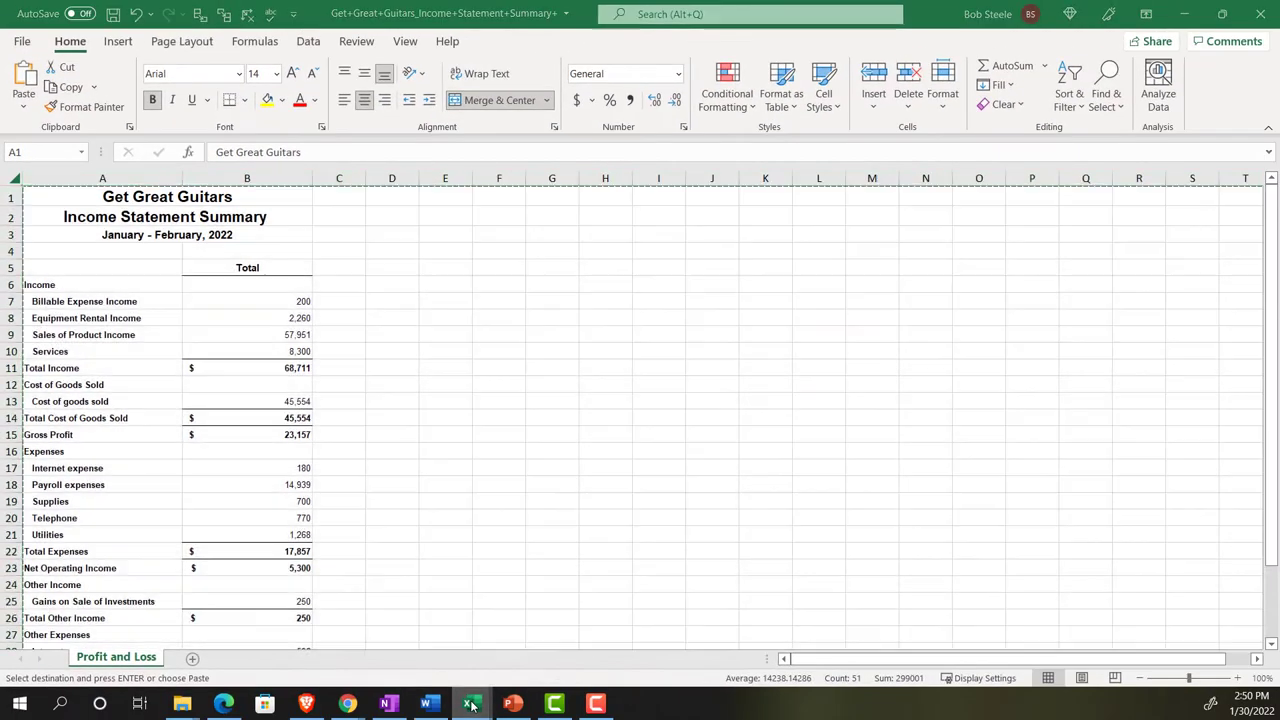
Step: Switch to the Reports Month 2 workbook and add a new worksheet named 4 after sheet 3
mouse_move(467, 703)
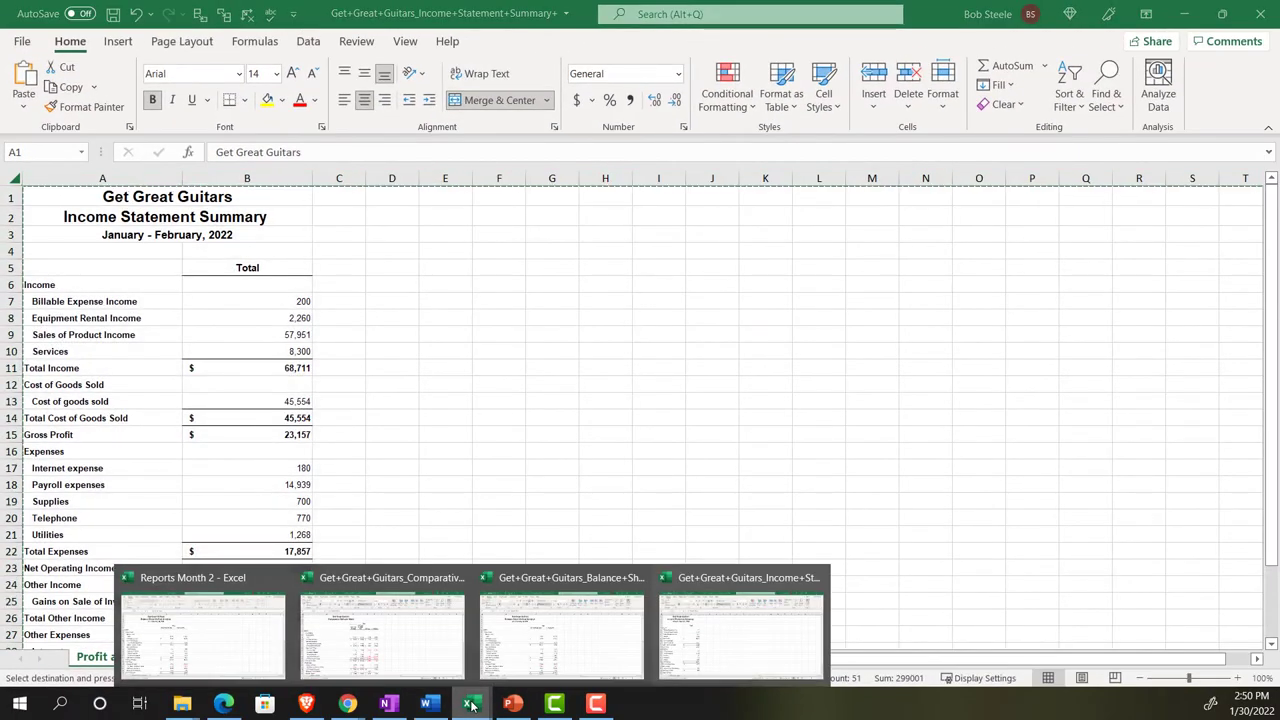
click(231, 628)
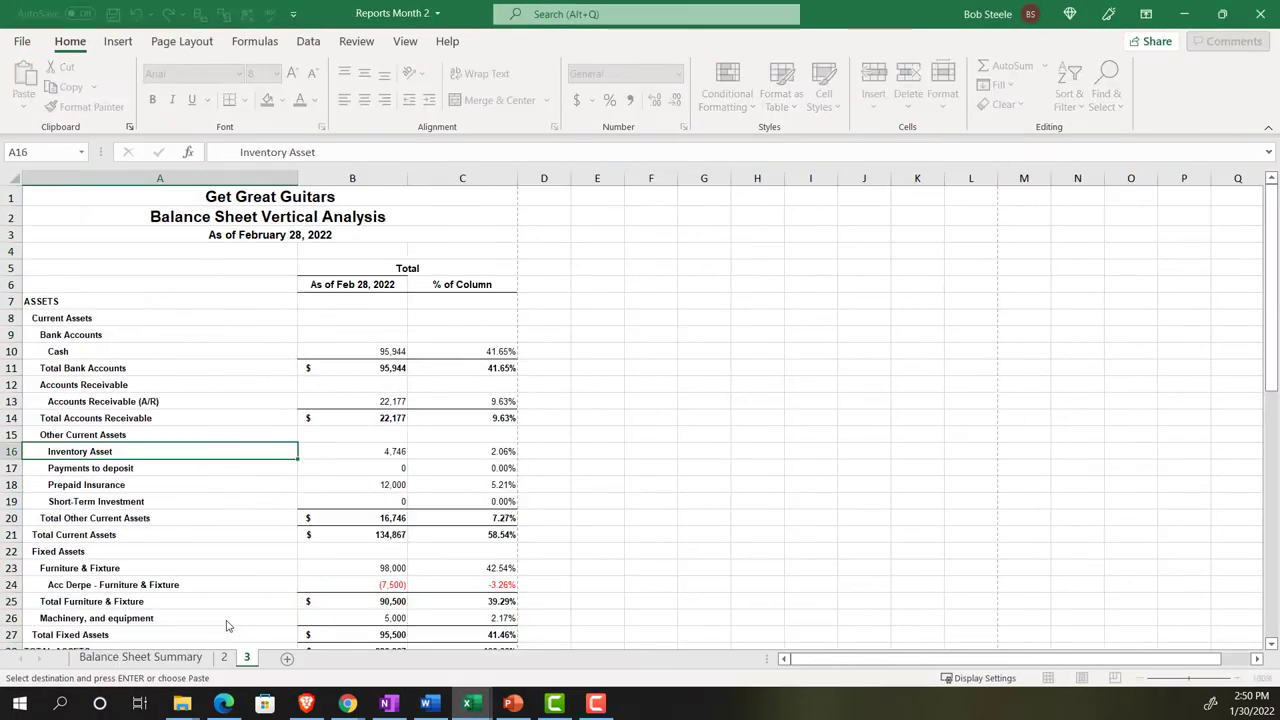
click(287, 662)
double_click(287, 658)
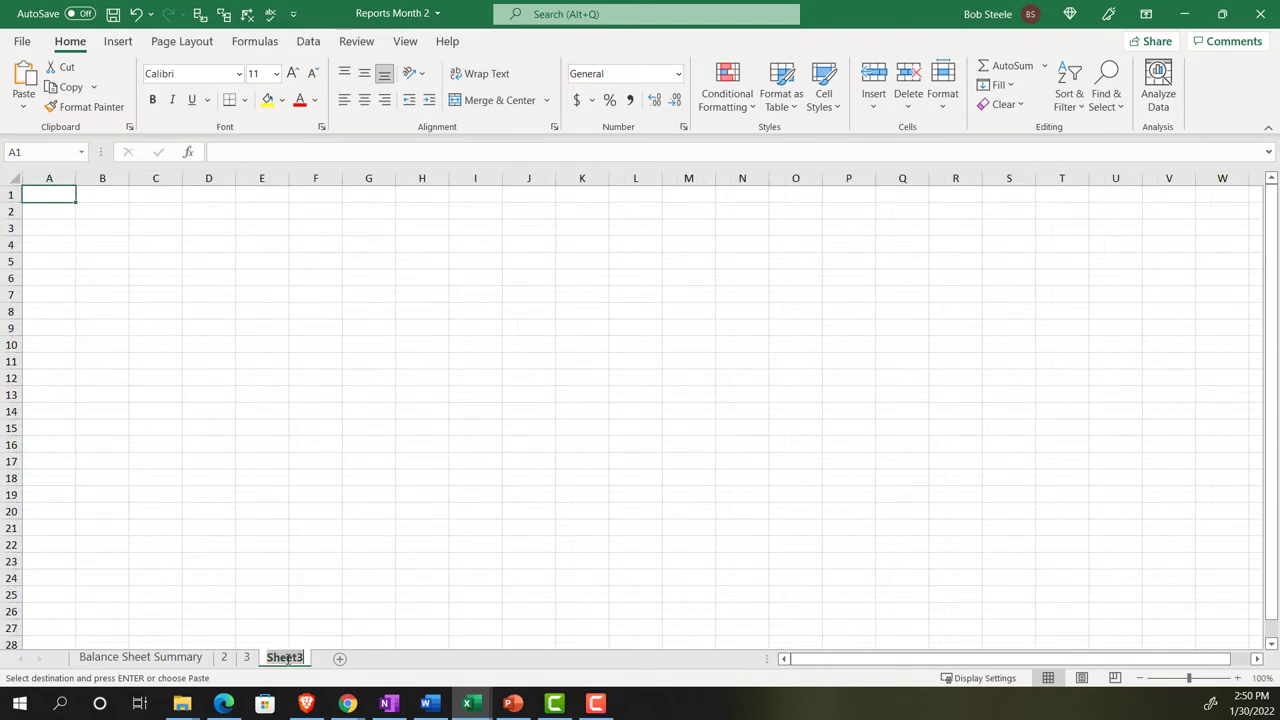
text(4)
click(344, 558)
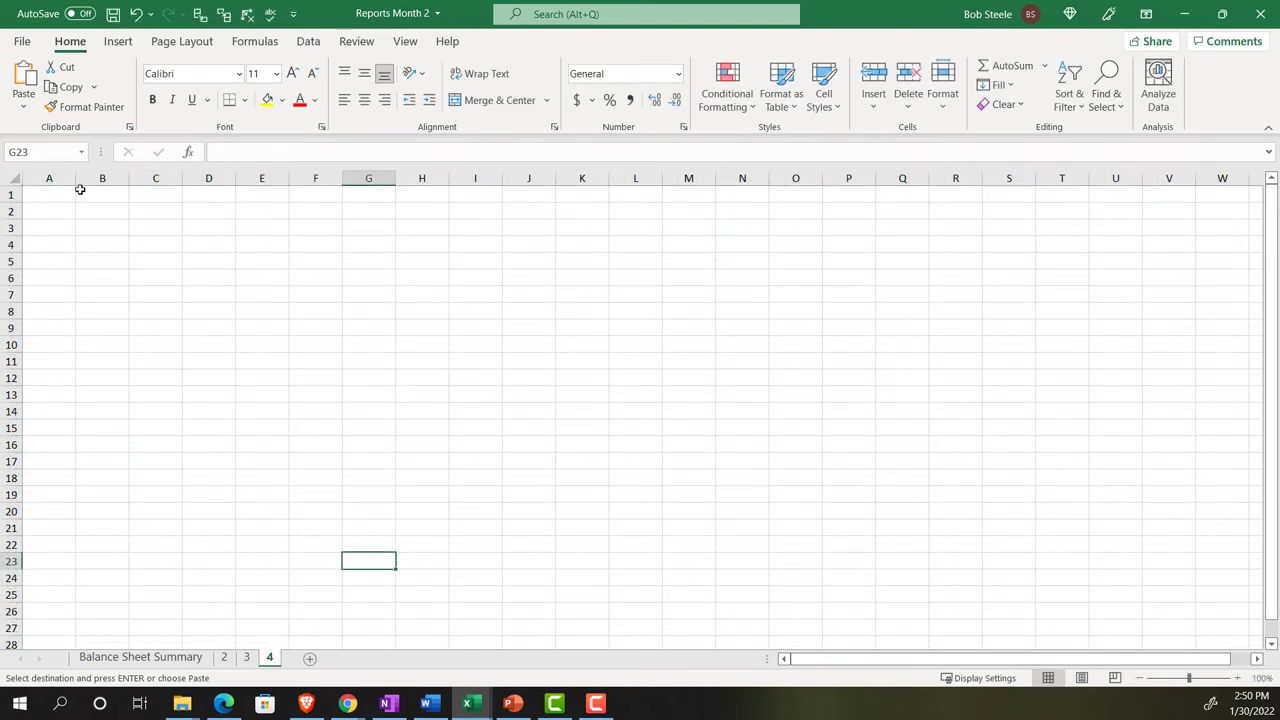
Step: Paste the copied Income Statement Summary with its formatting into sheet 4, starting at cell A1
click(57, 194)
key(ctrl+v)
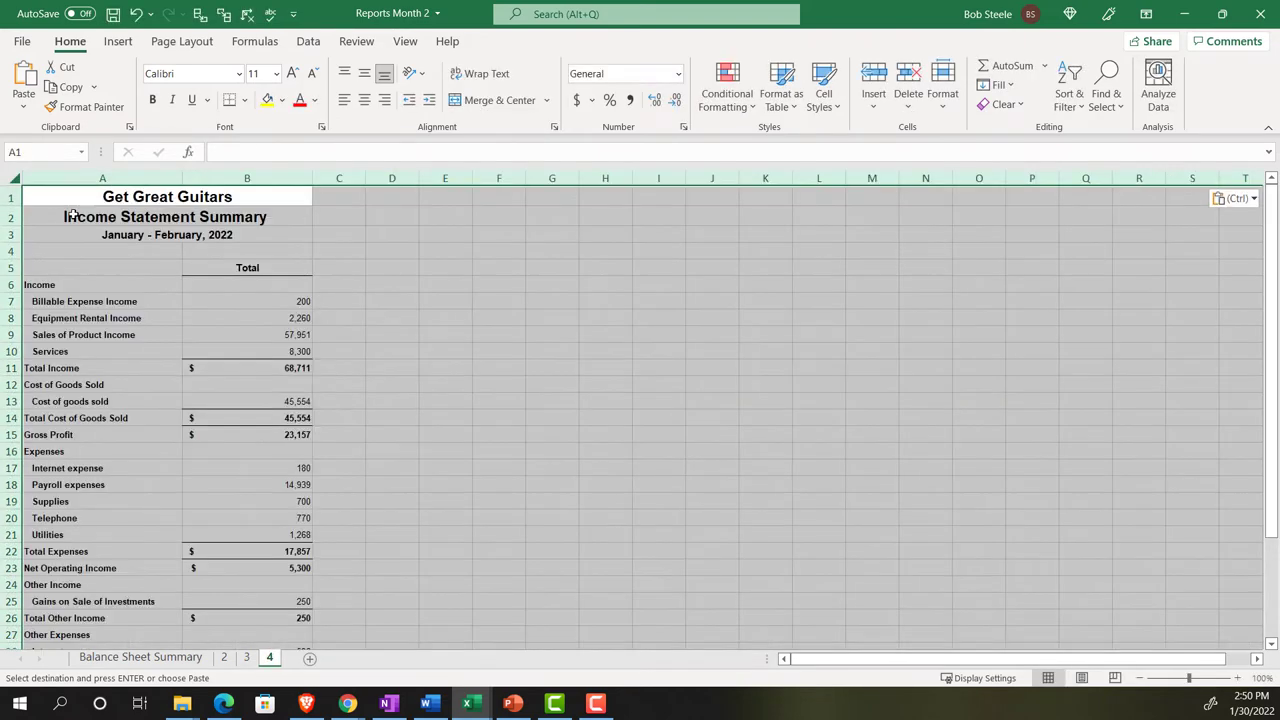
click(502, 474)
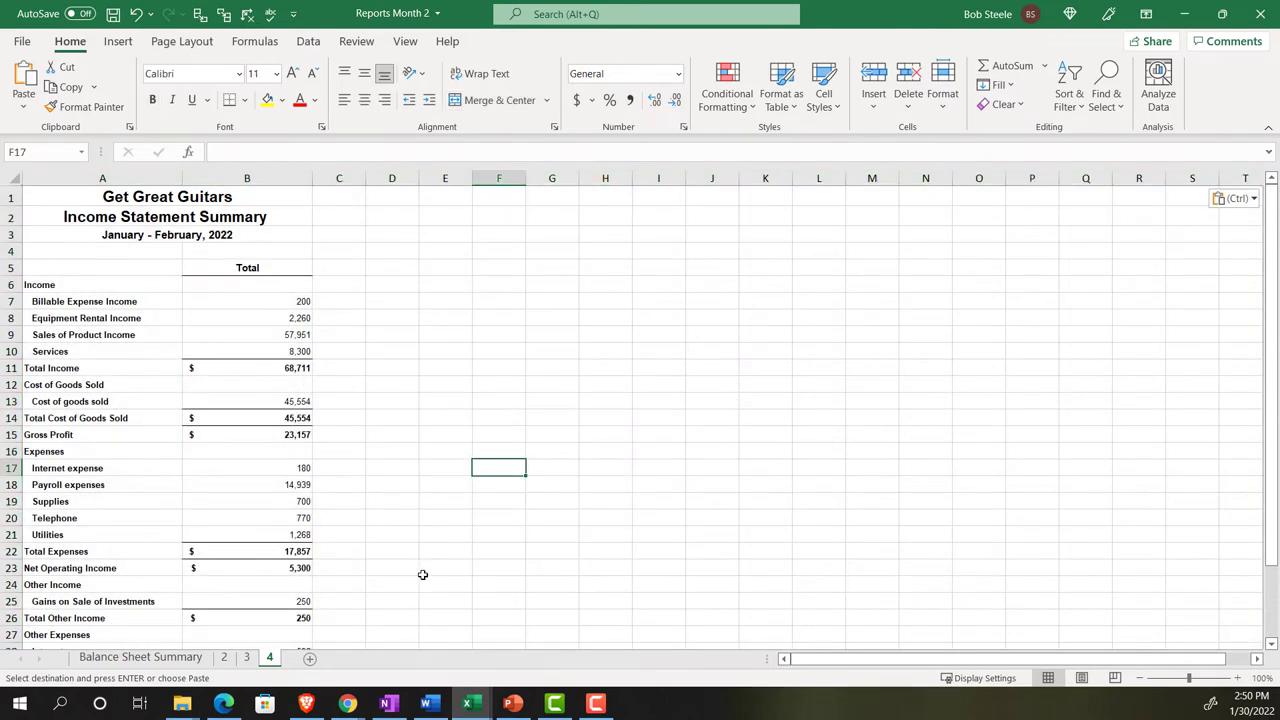
Step: Return to QuickBooks Online in Chrome, export the Income Statement by Month report to Excel and open the downloaded workbook
mouse_move(352, 698)
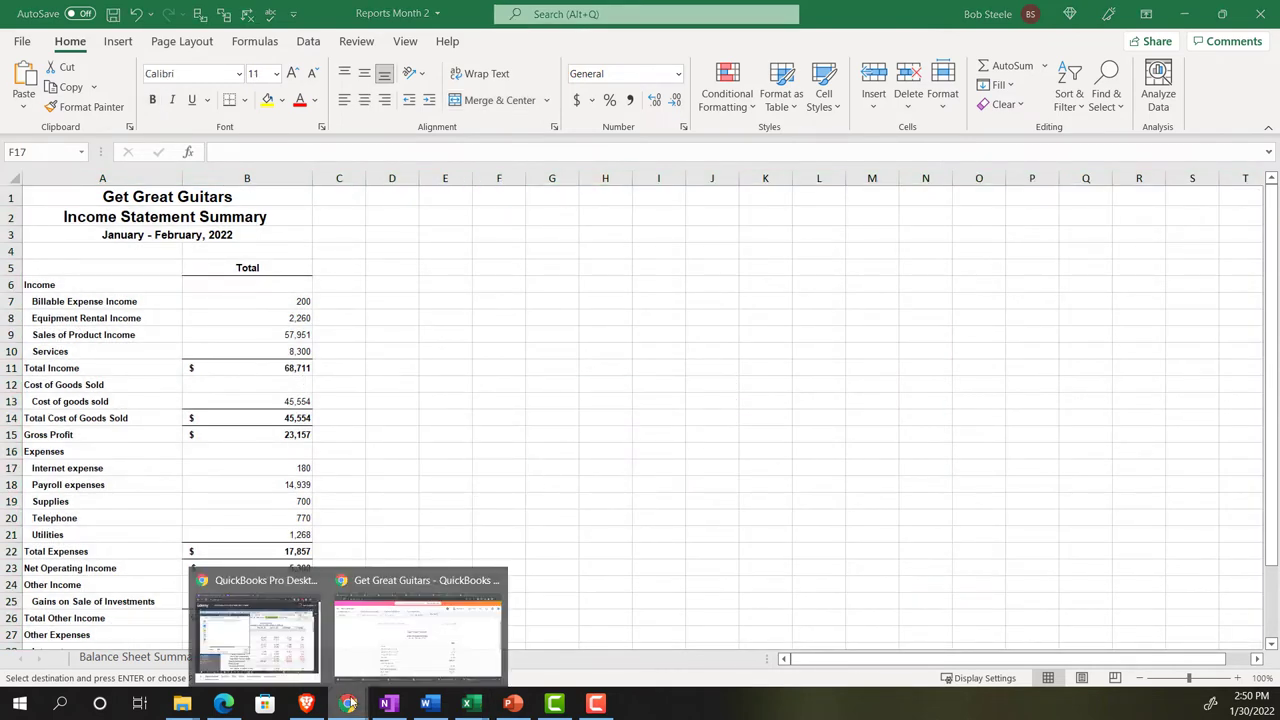
click(378, 648)
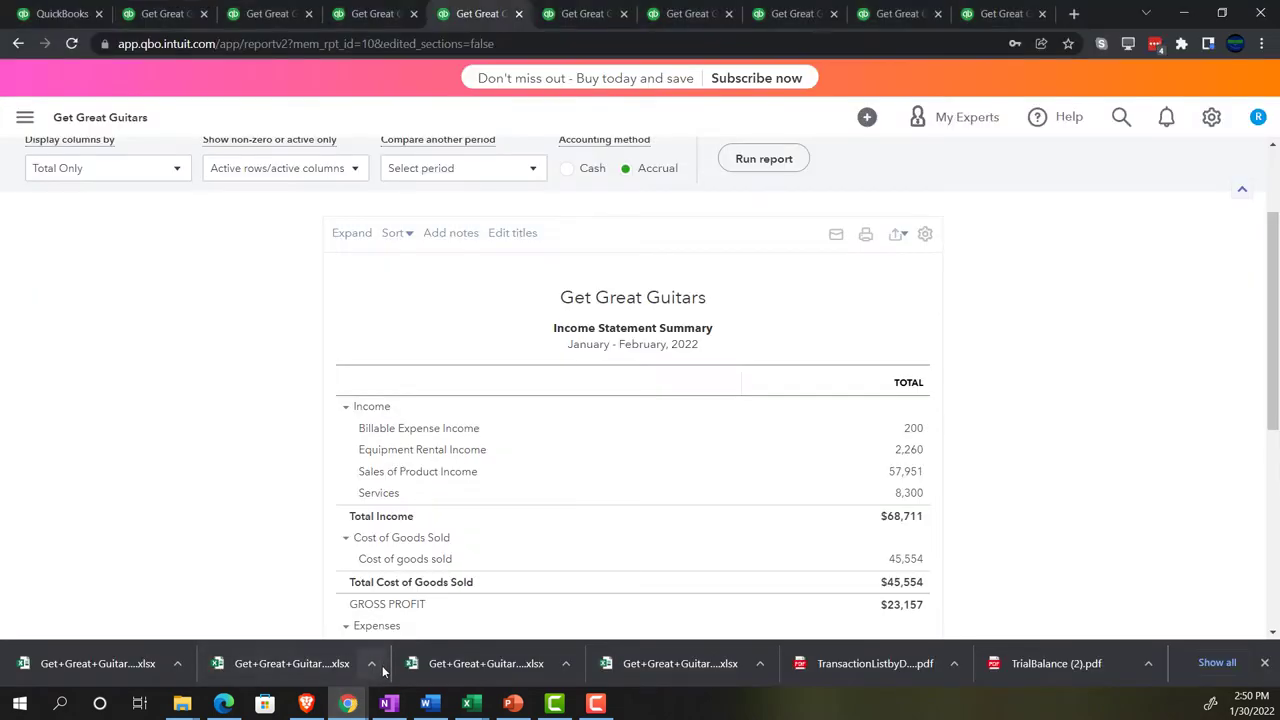
click(565, 20)
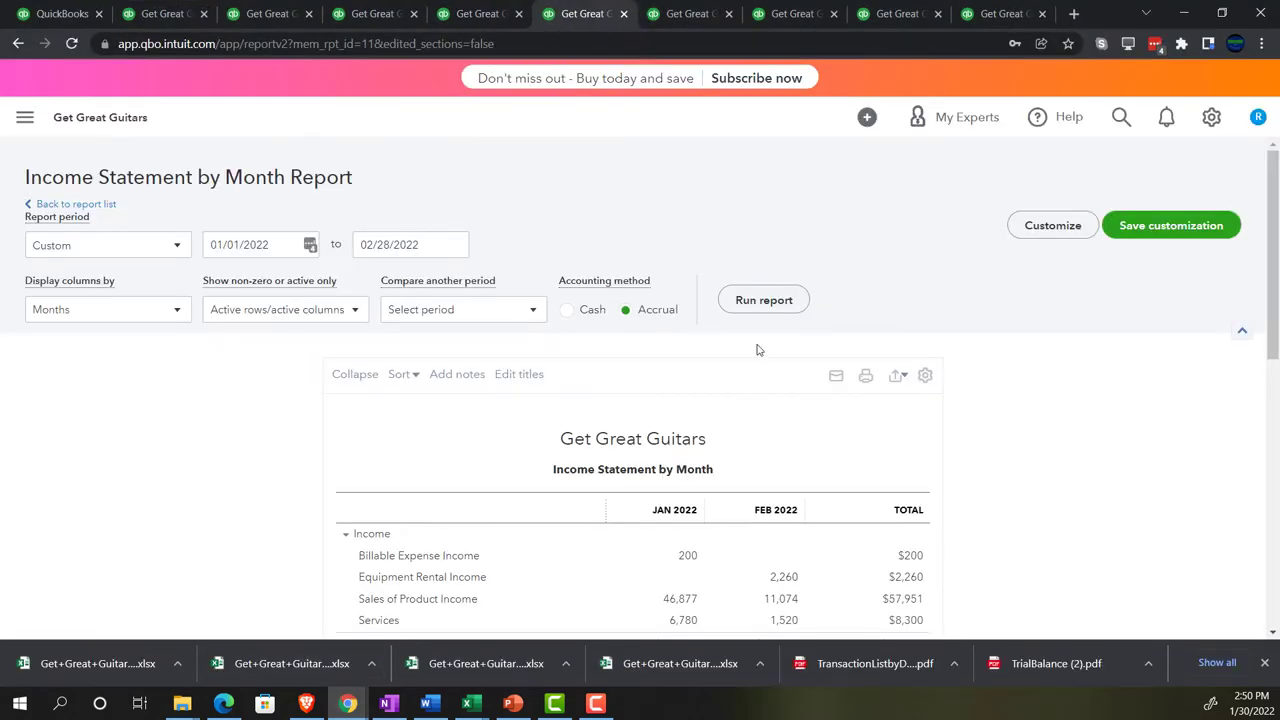
click(896, 375)
click(866, 403)
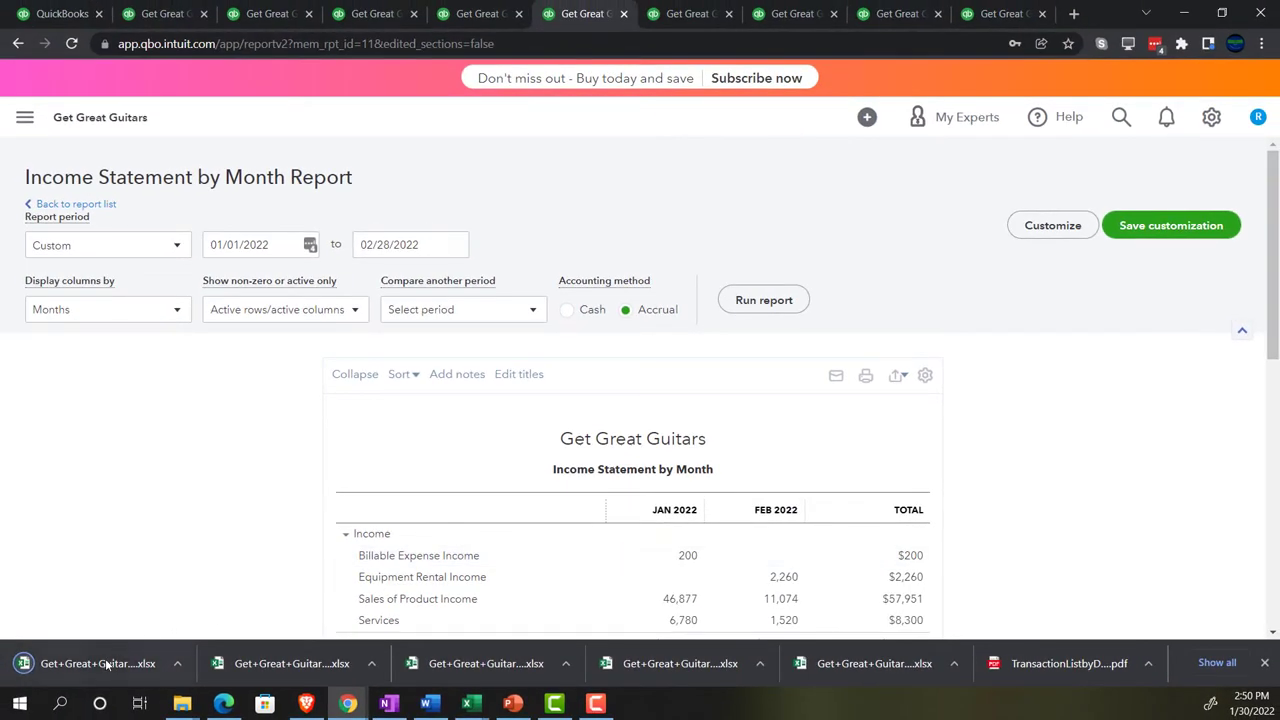
click(106, 663)
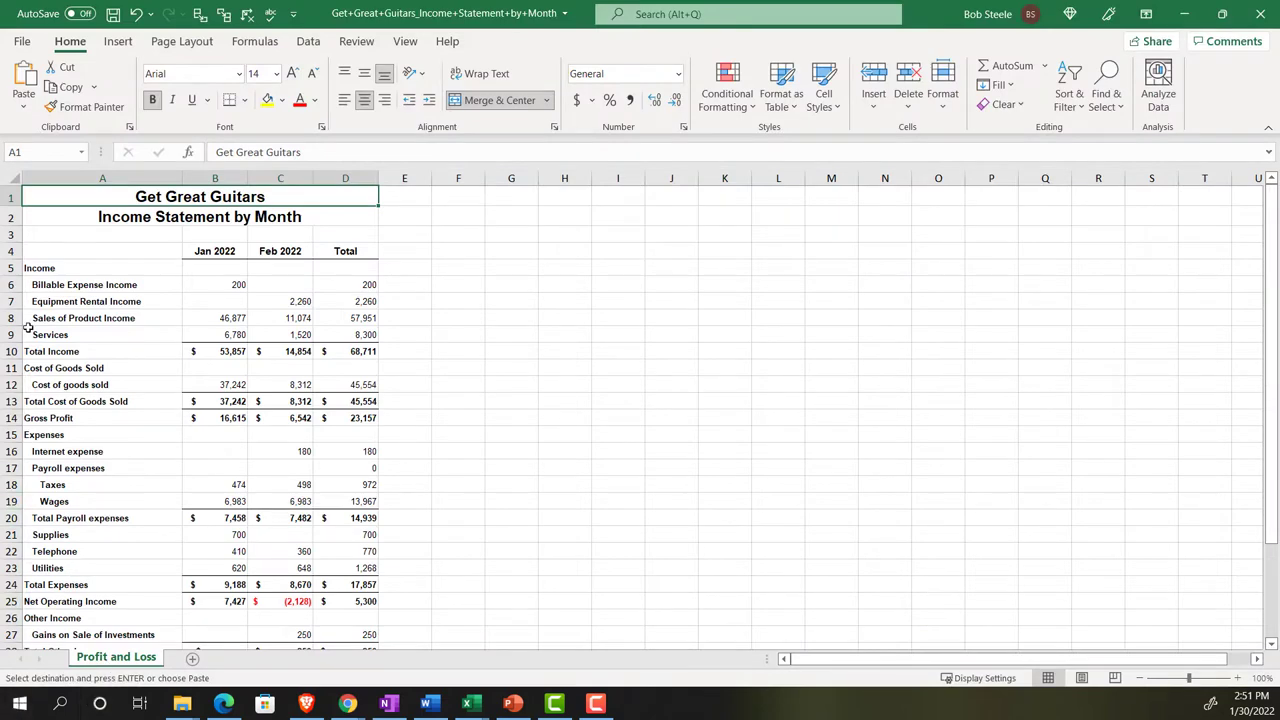
Step: Copy the entire Income Statement by Month worksheet and add a sheet named 5 after sheet 4 in the Reports Month 2 workbook
click(14, 177)
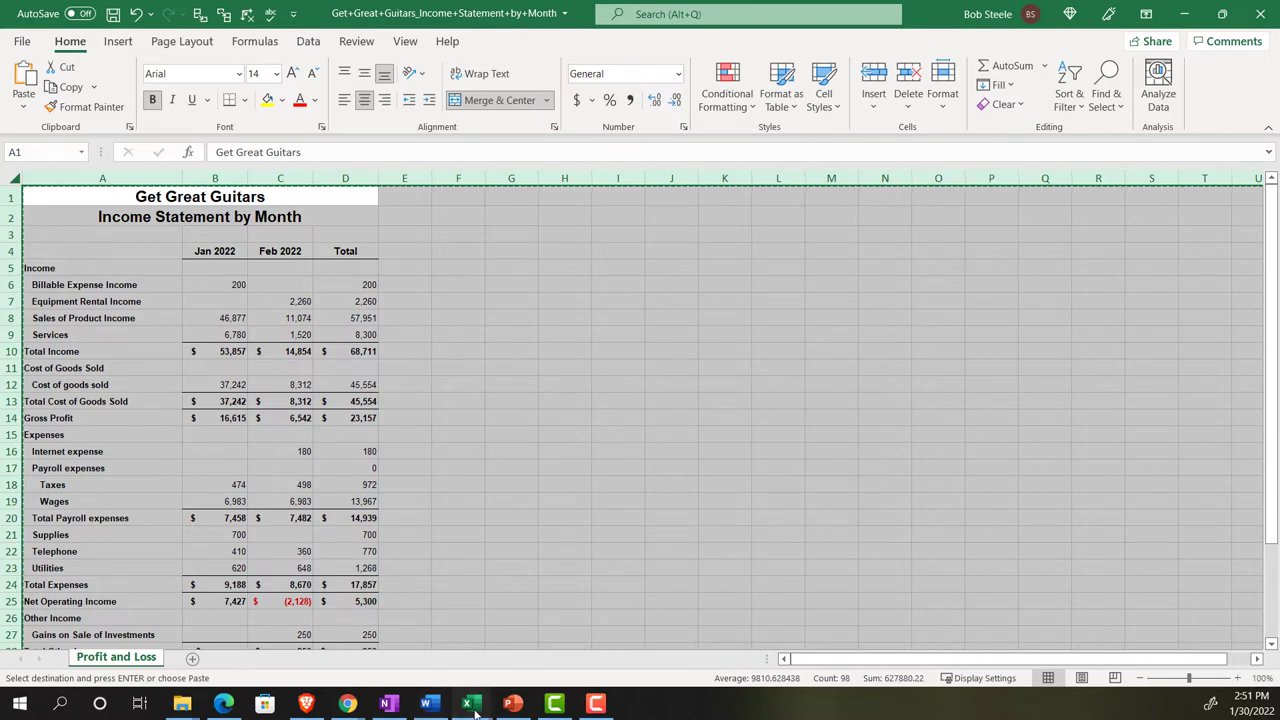
mouse_move(455, 704)
click(157, 632)
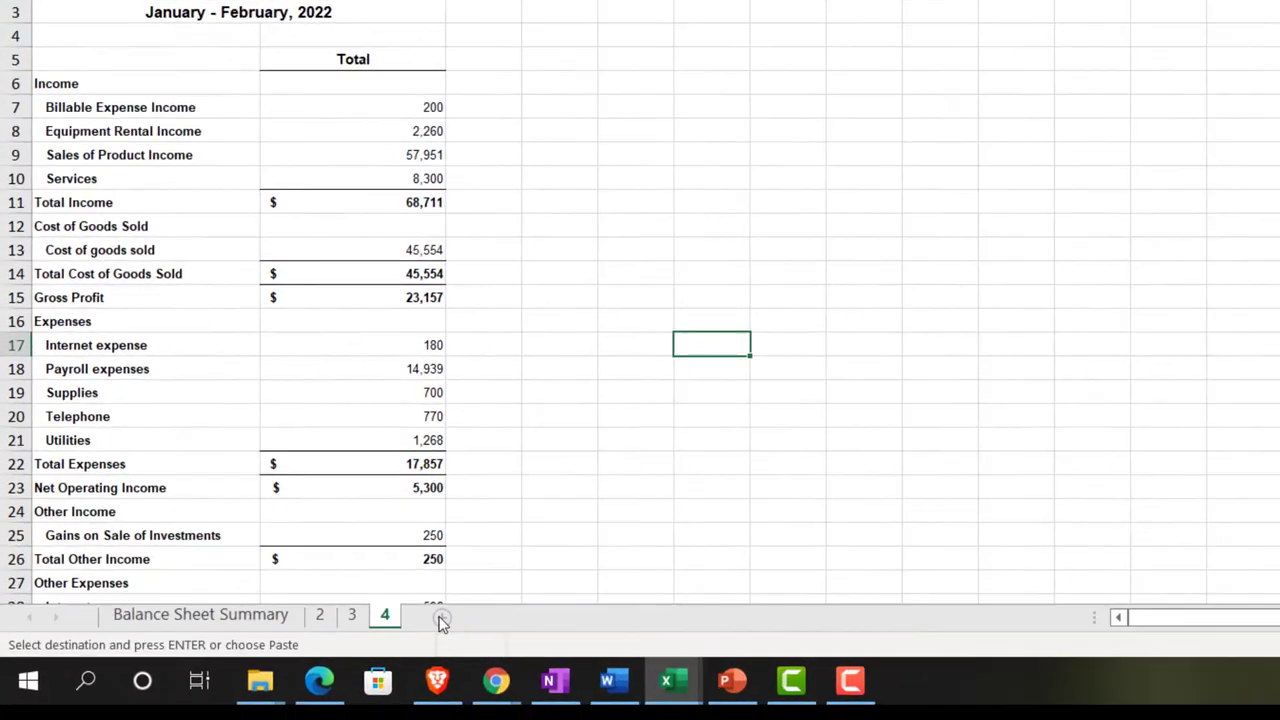
click(309, 661)
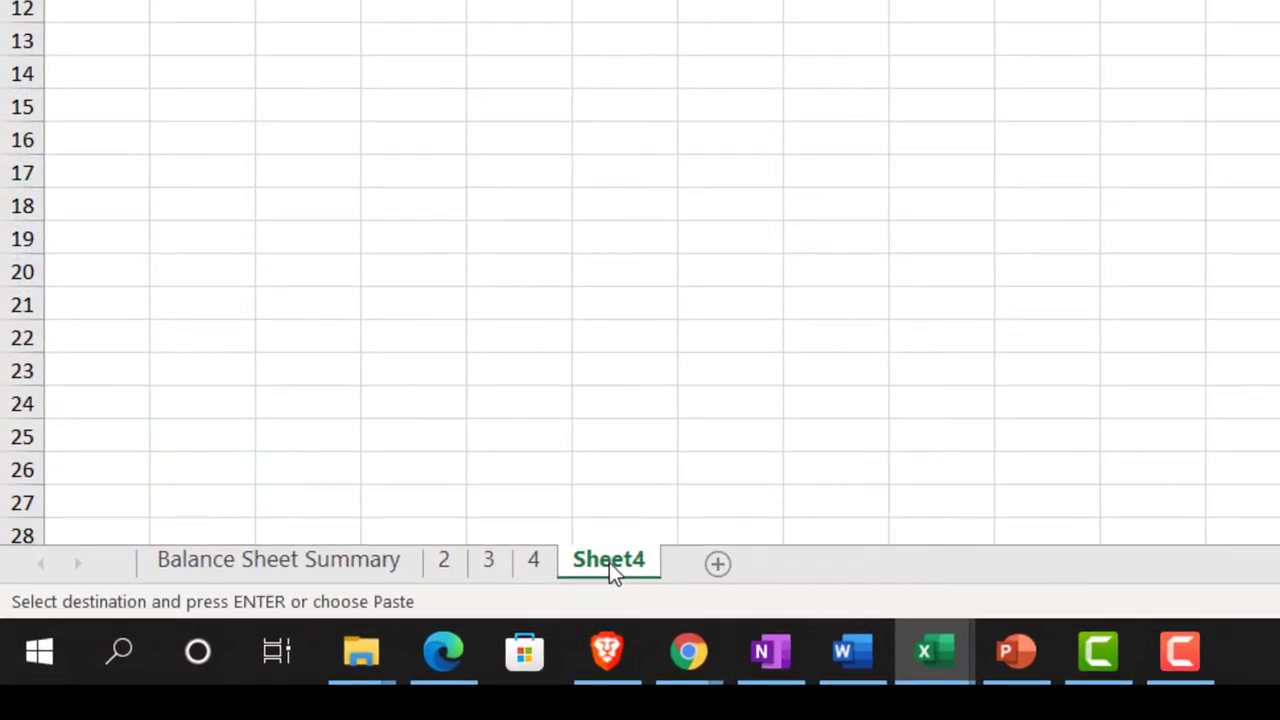
double_click(307, 658)
text(5)
click(700, 410)
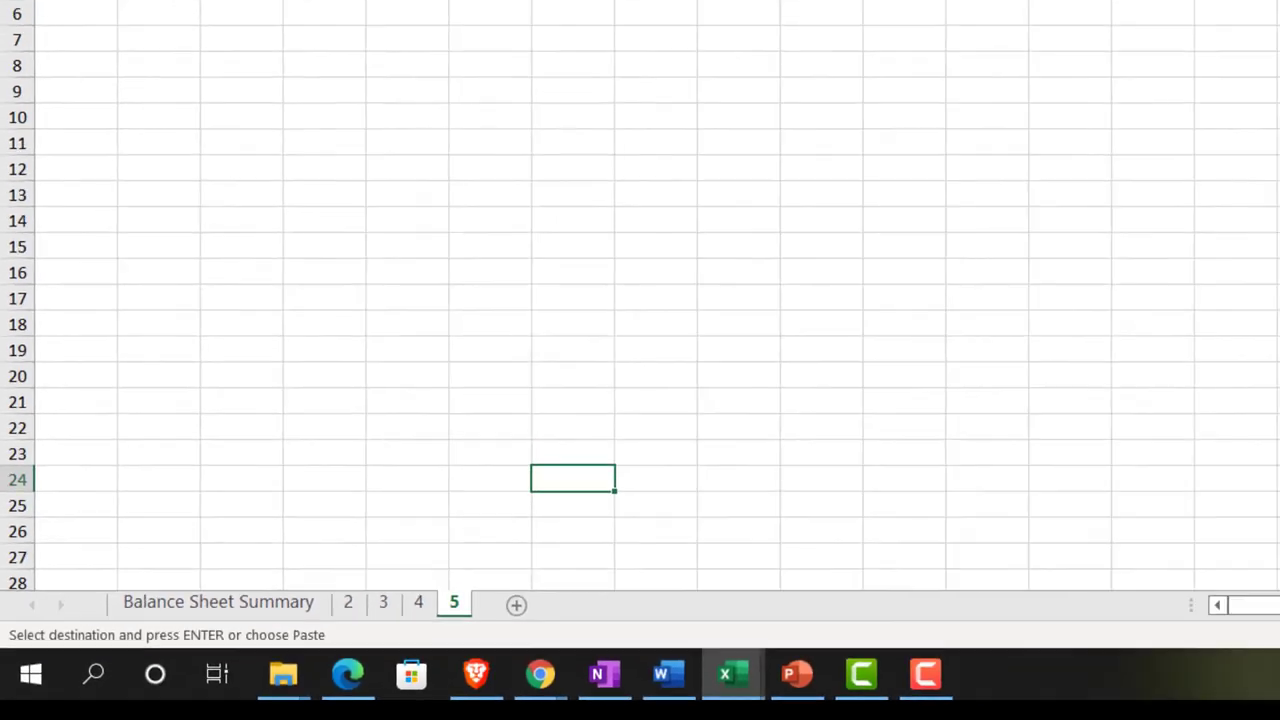
Step: Paste the copied Income Statement by Month into sheet 5 at cell A1, then switch to Page Layout view and back to Normal view
click(50, 193)
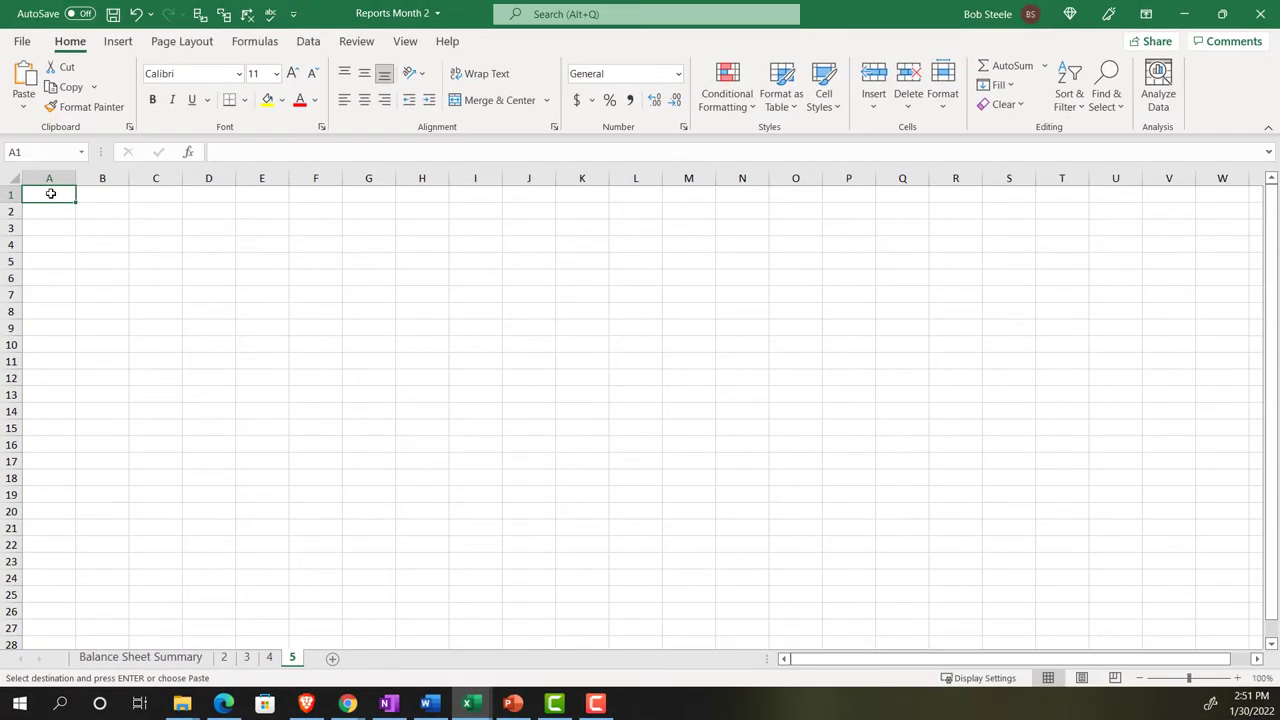
key(ctrl+v)
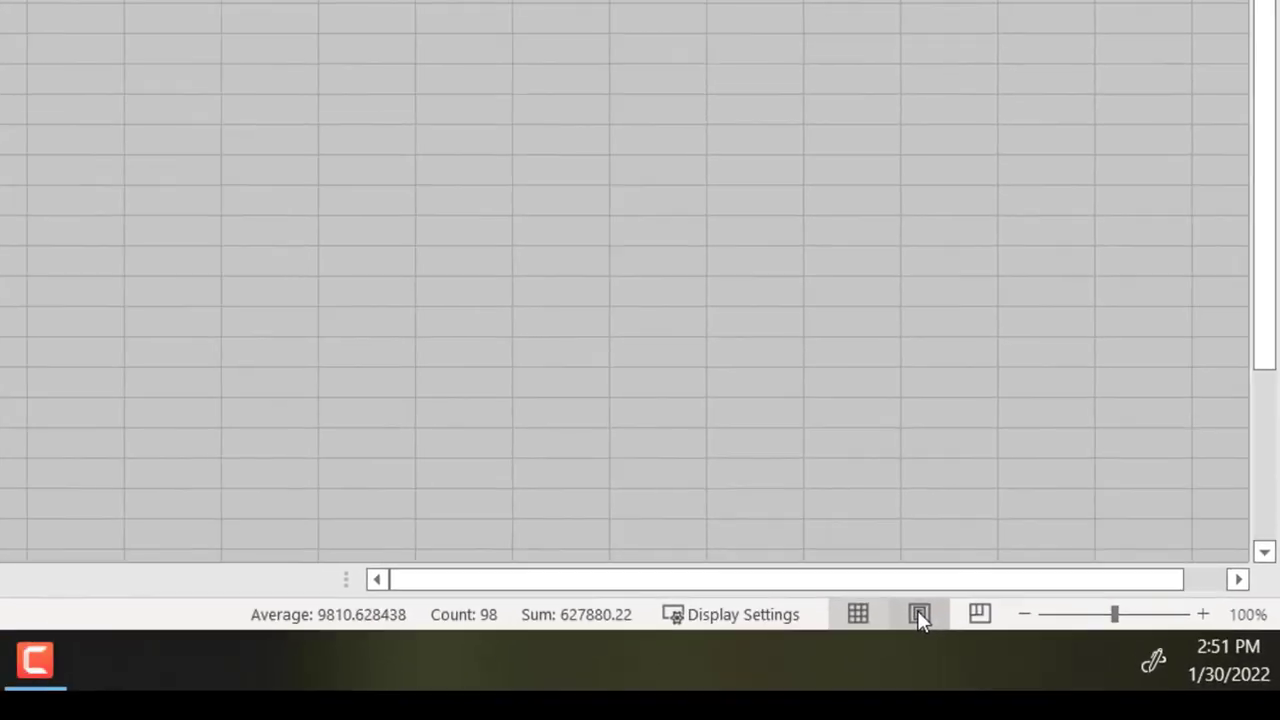
click(919, 614)
click(869, 612)
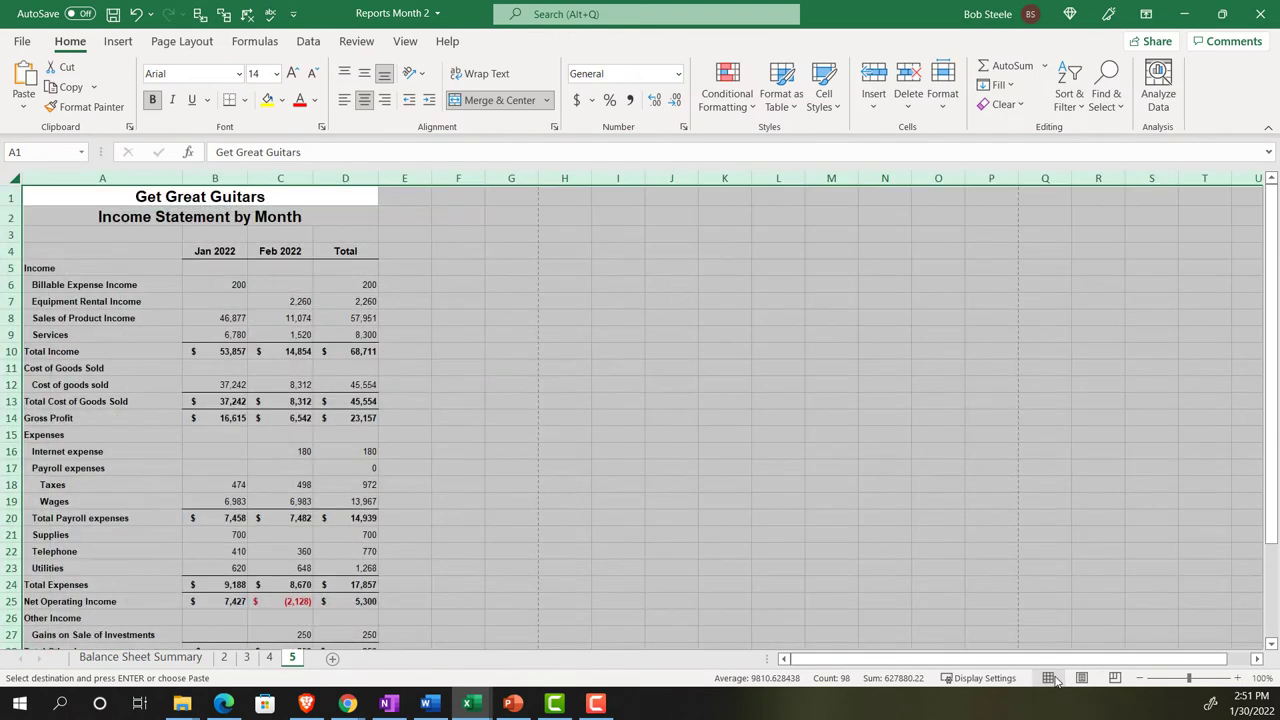
click(482, 500)
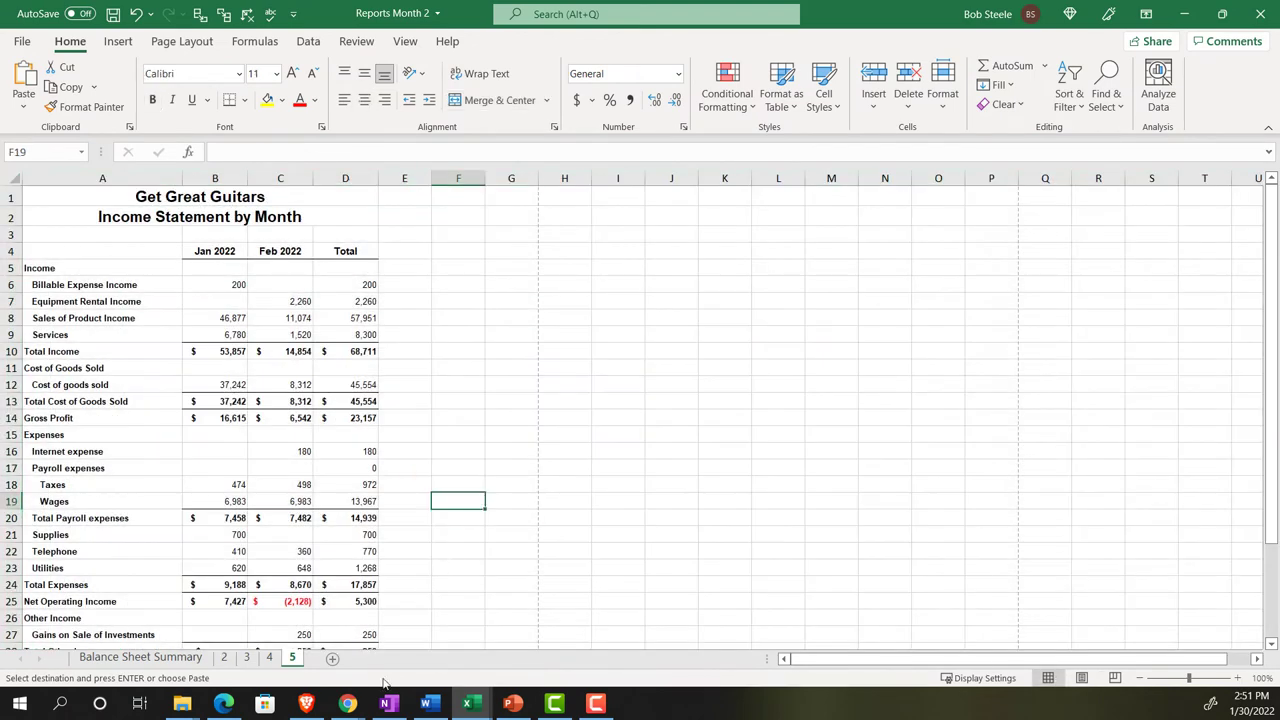
Step: Return to QuickBooks Online in Chrome, export the Comparative Income Statement report to Excel and open the downloaded workbook
mouse_move(348, 704)
click(357, 650)
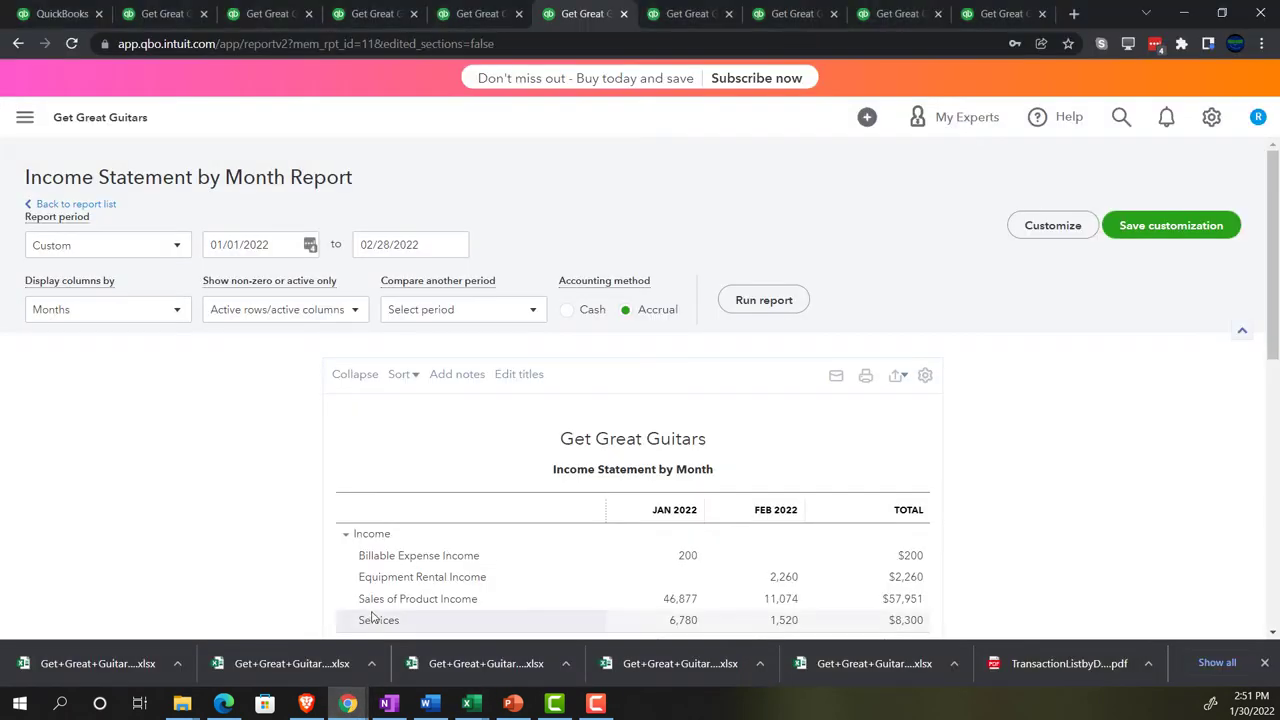
click(677, 14)
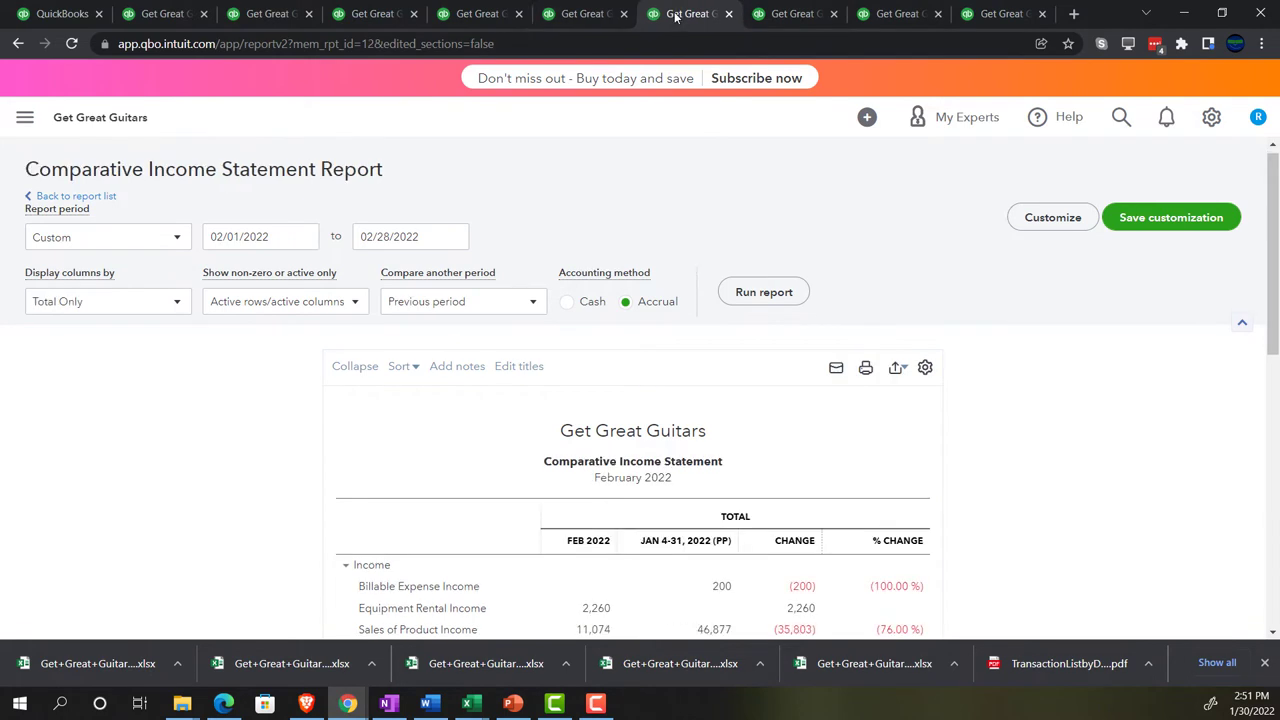
click(898, 369)
click(852, 395)
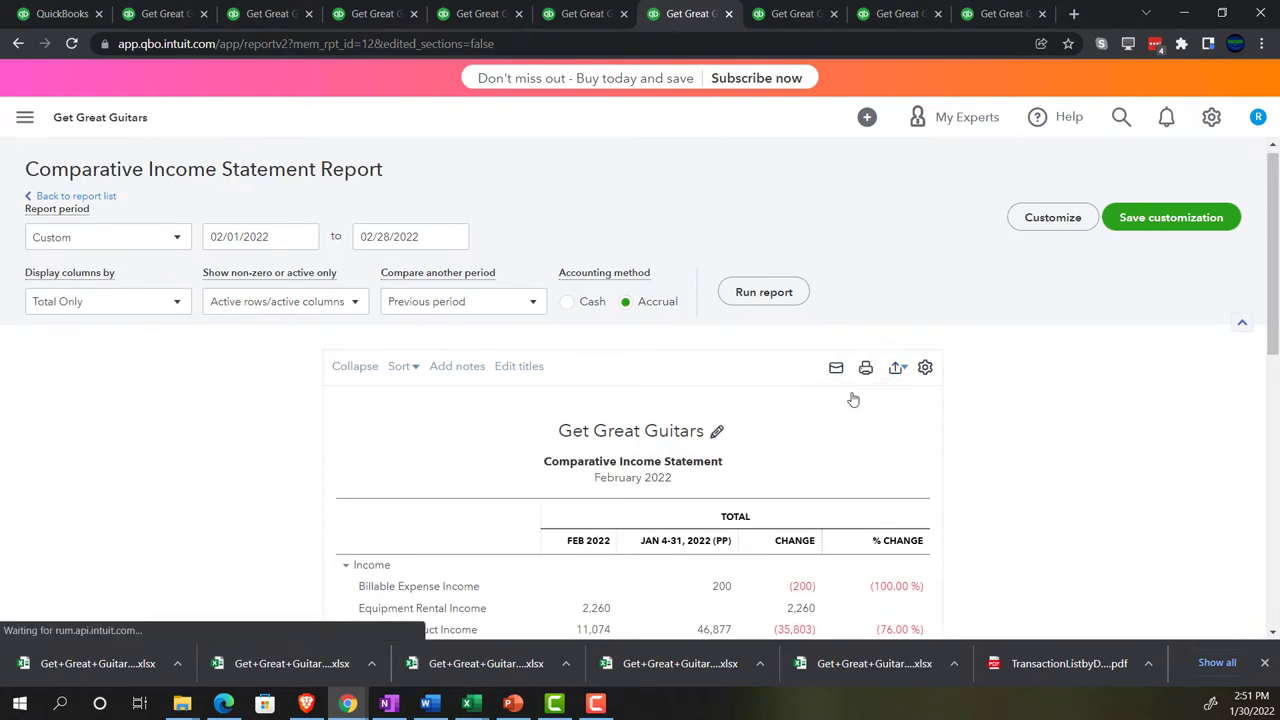
click(78, 667)
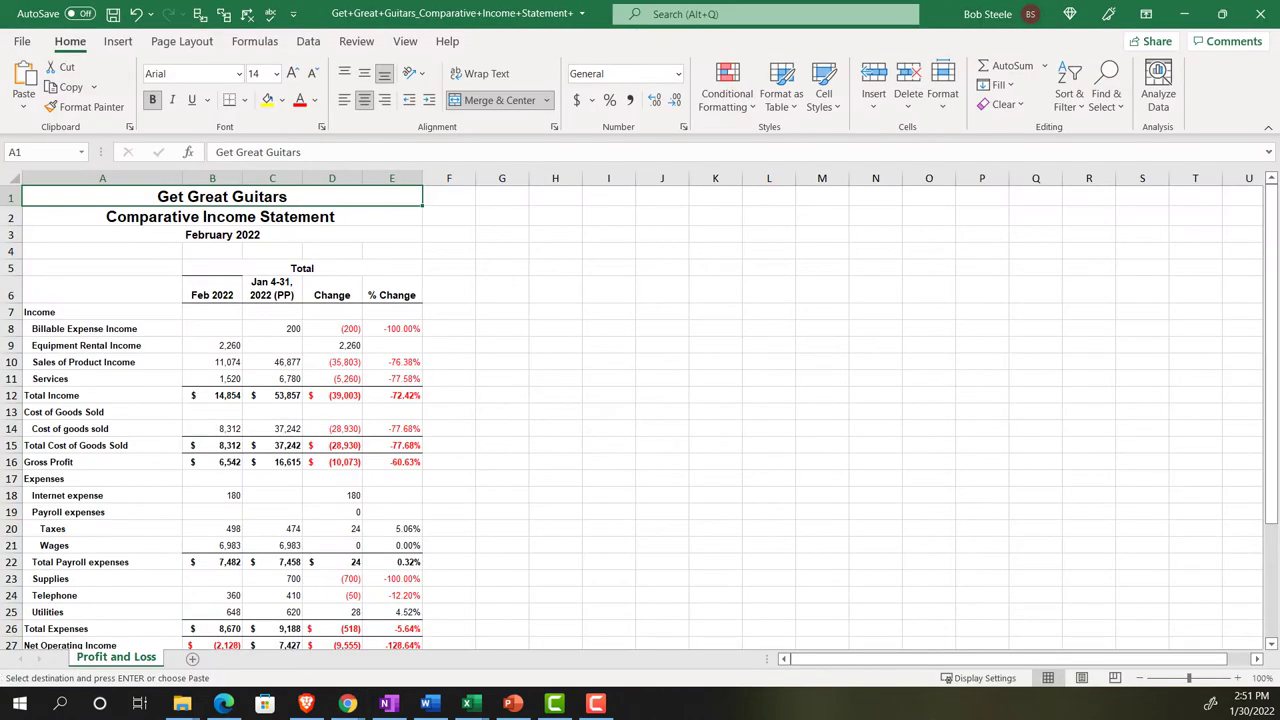
Step: Copy the entire Comparative Income Statement worksheet and add a sheet named 6 after sheet 5 in the Reports Month 2 workbook
click(10, 180)
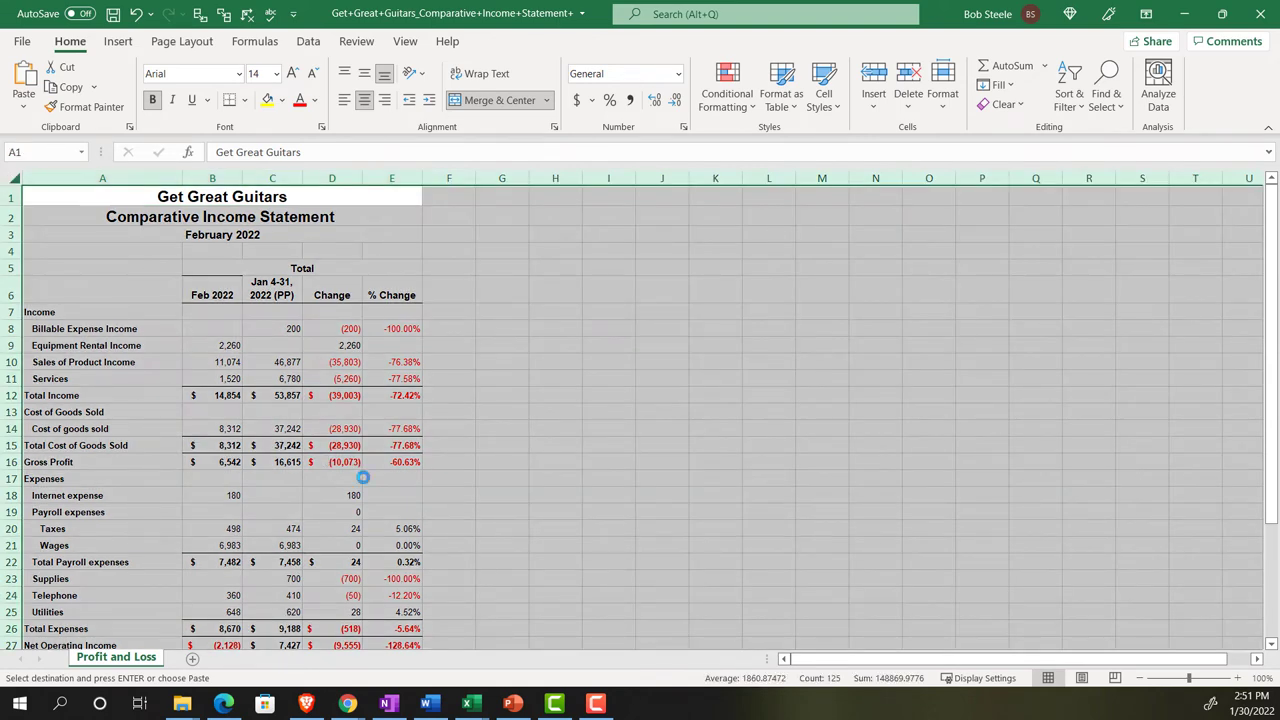
click(467, 703)
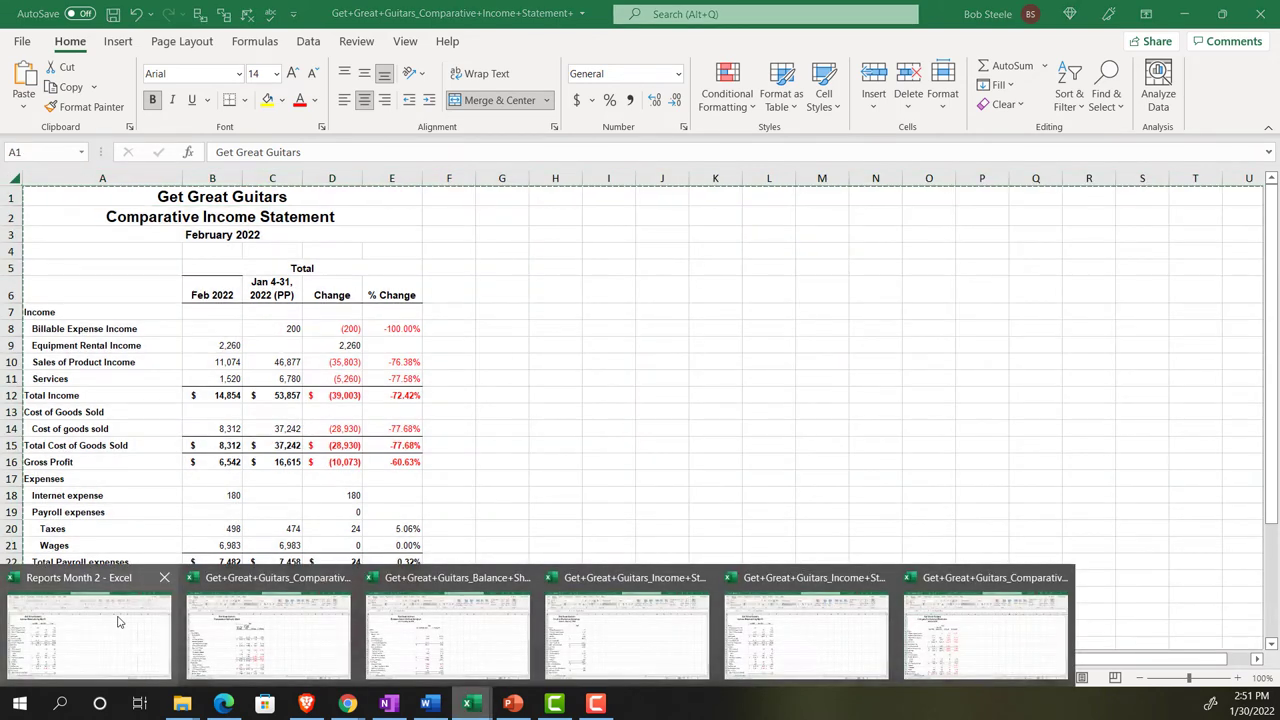
click(117, 622)
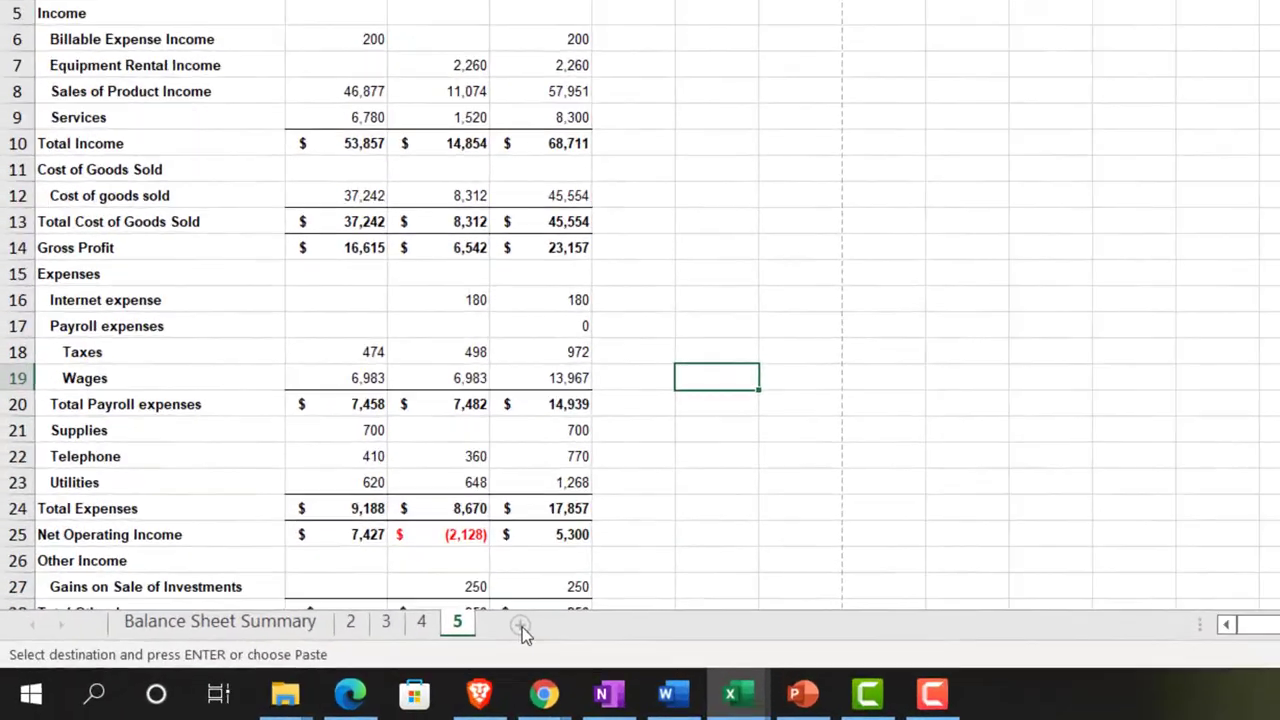
click(521, 625)
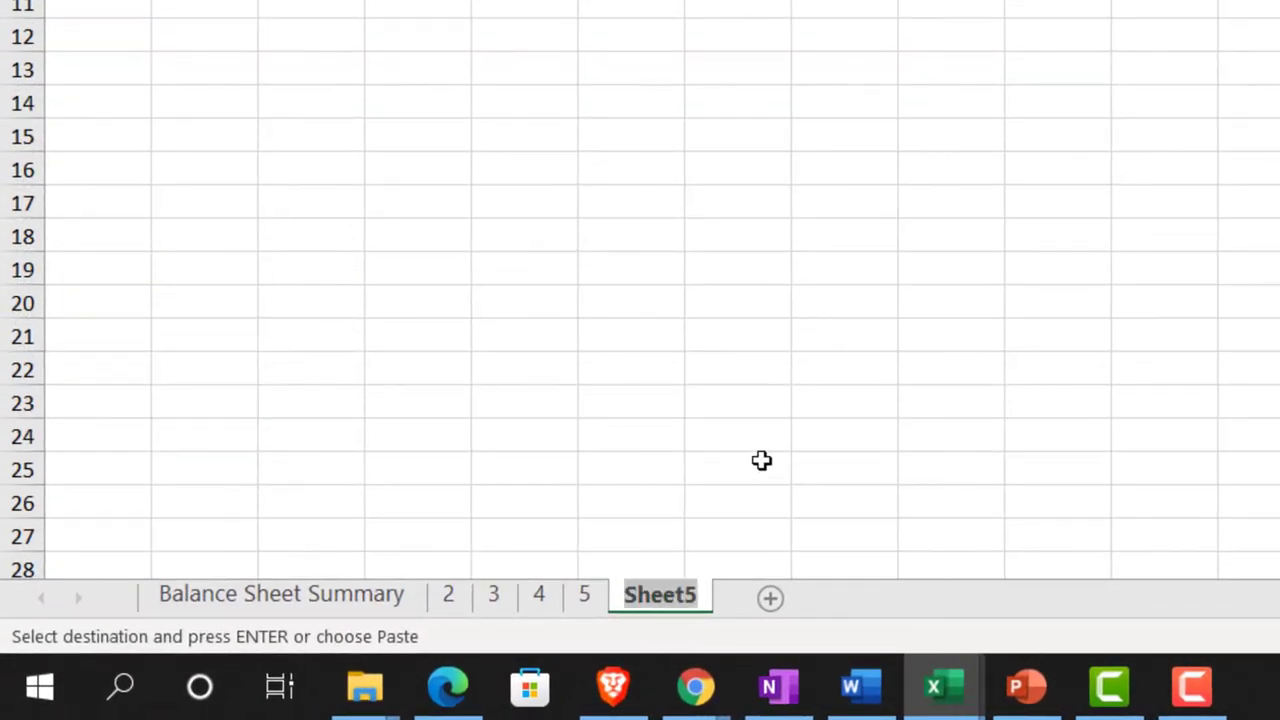
text(6)
key(Return)
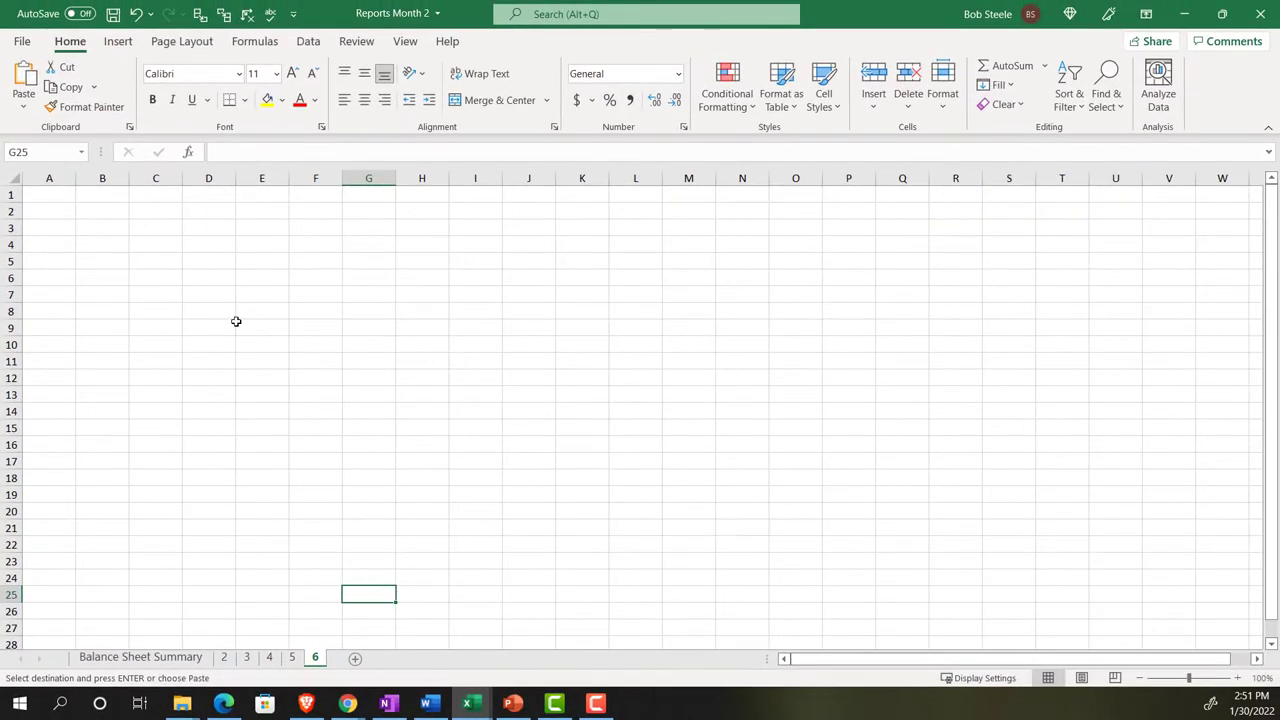
Step: Paste the copied Comparative Income Statement into sheet 6 at cell A1, and switch to Page Layout view and back to Normal view
click(65, 194)
key(ctrl+v)
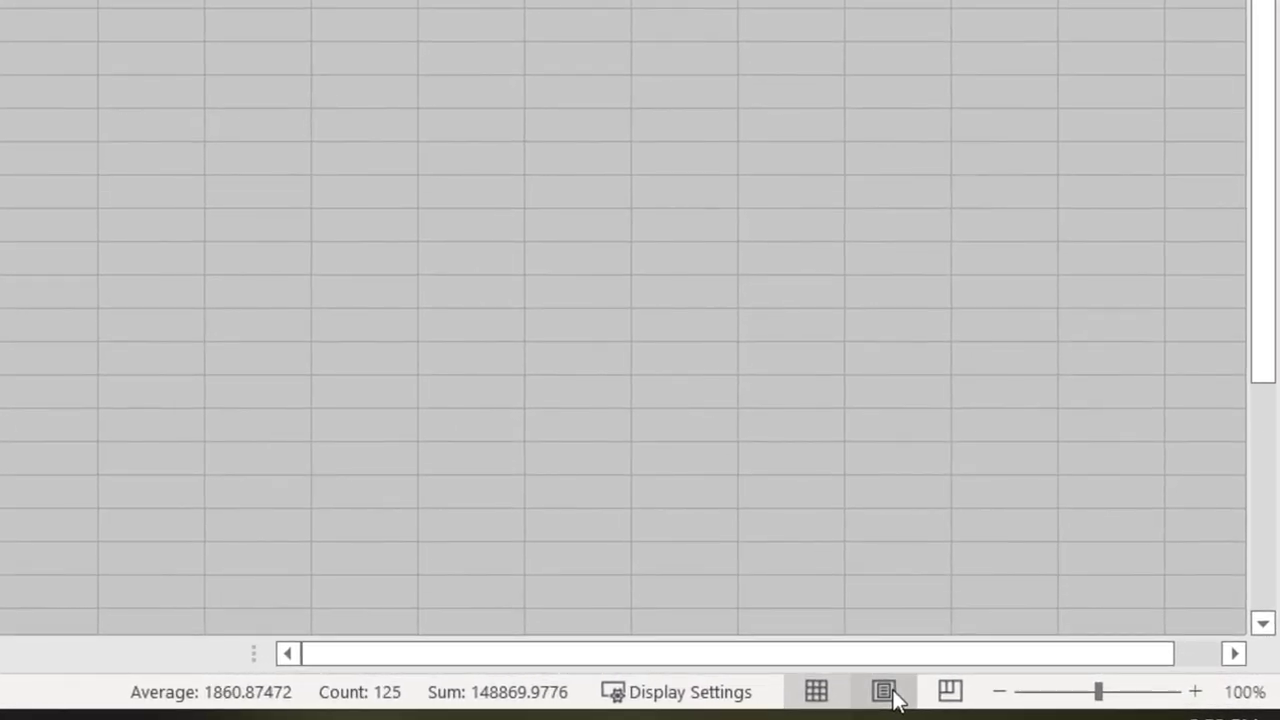
click(1081, 678)
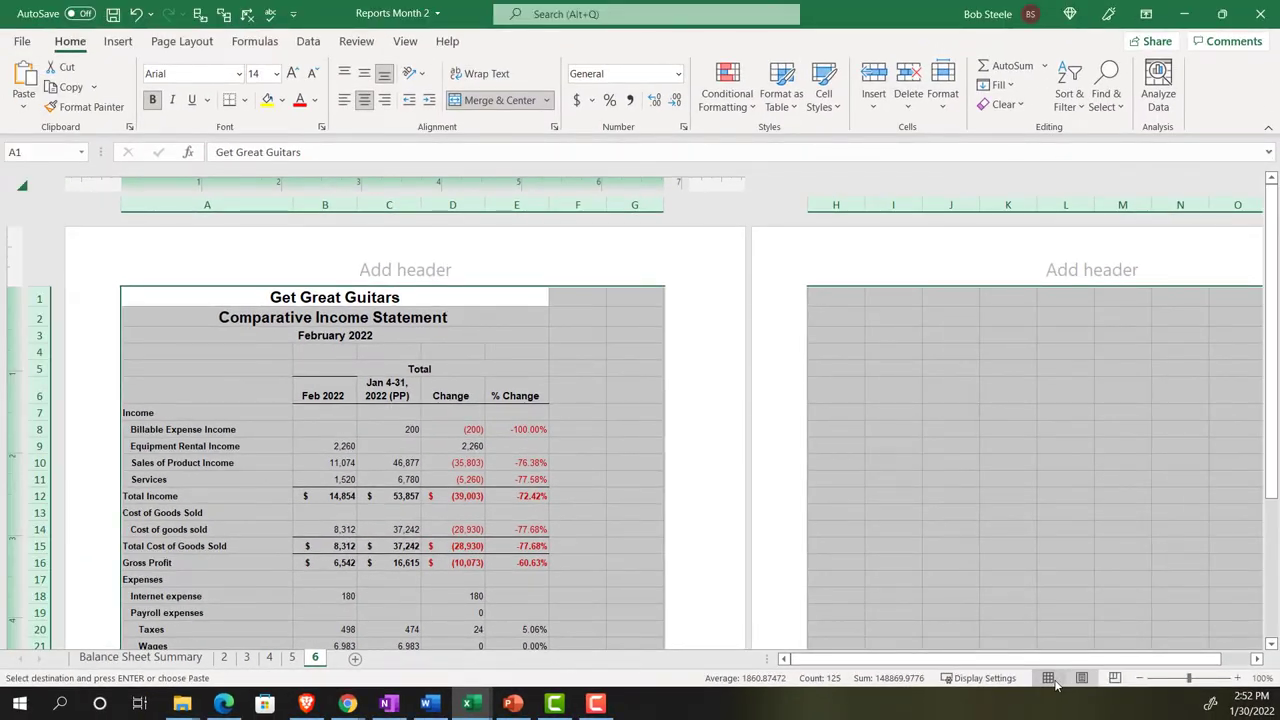
click(824, 691)
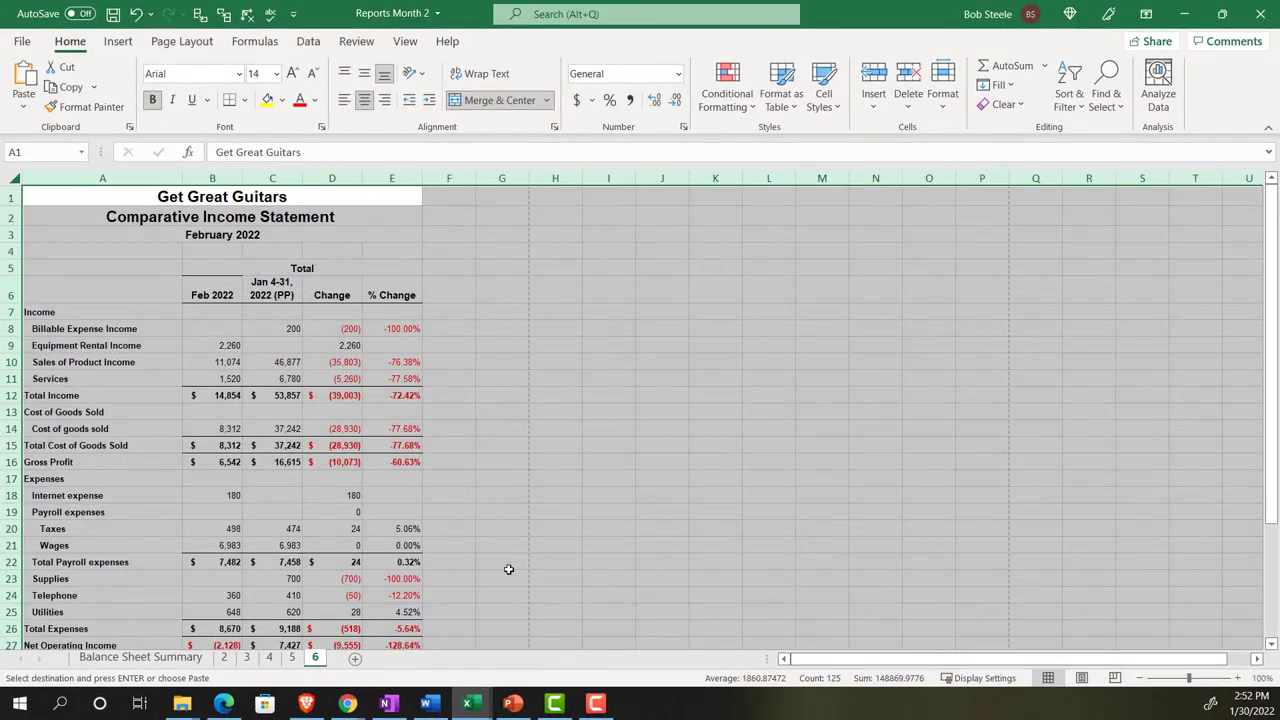
Step: Return to QuickBooks Online in Chrome, export the Income Statement Vertical Analysis report to Excel and open the downloaded workbook
mouse_move(350, 705)
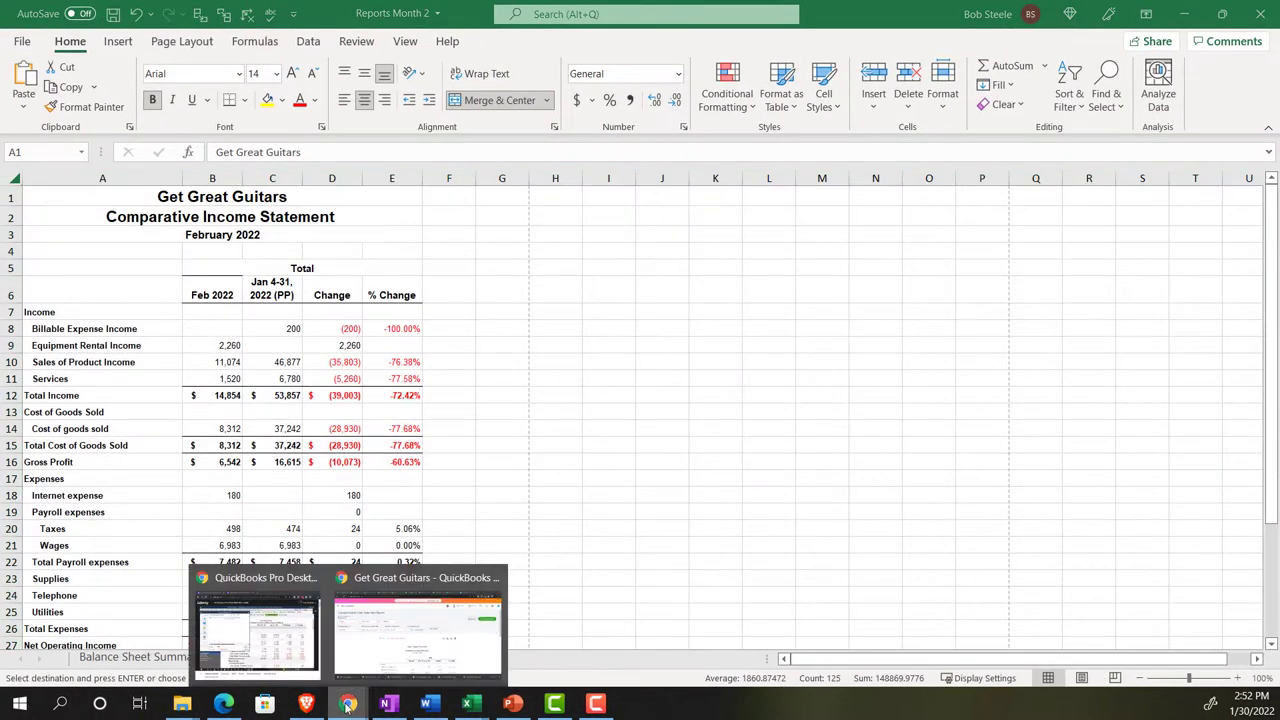
click(376, 648)
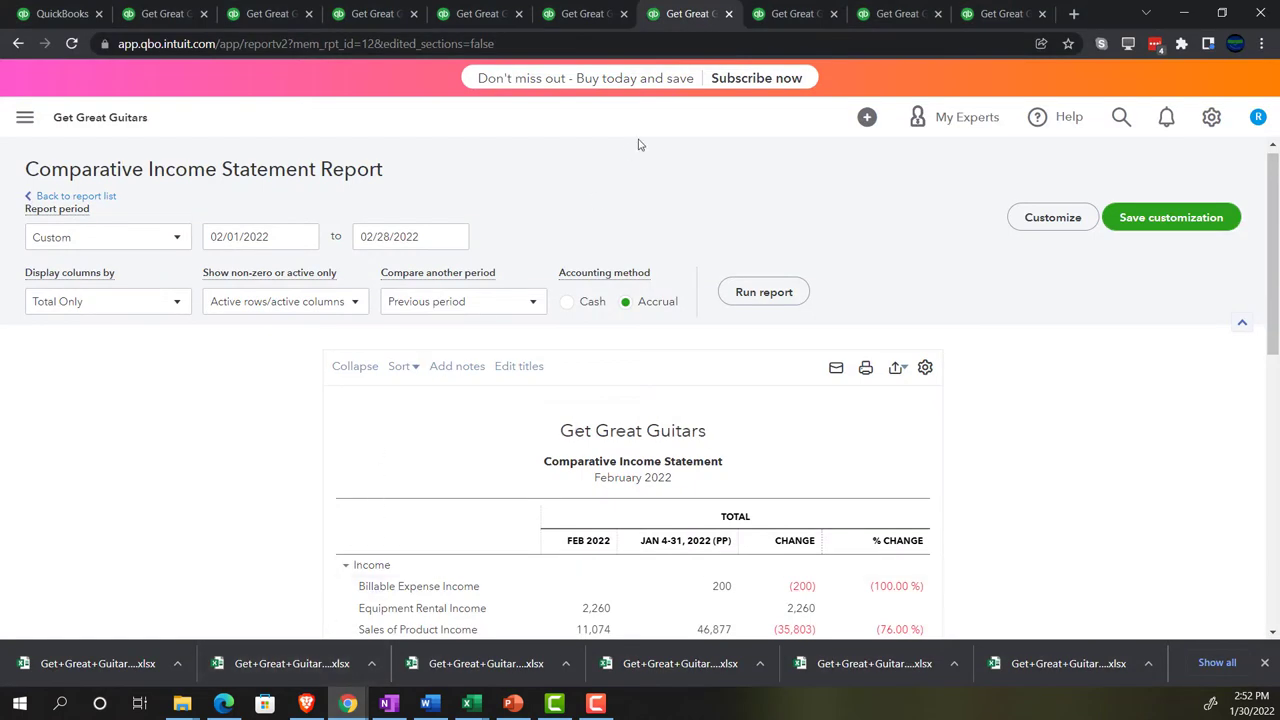
click(797, 14)
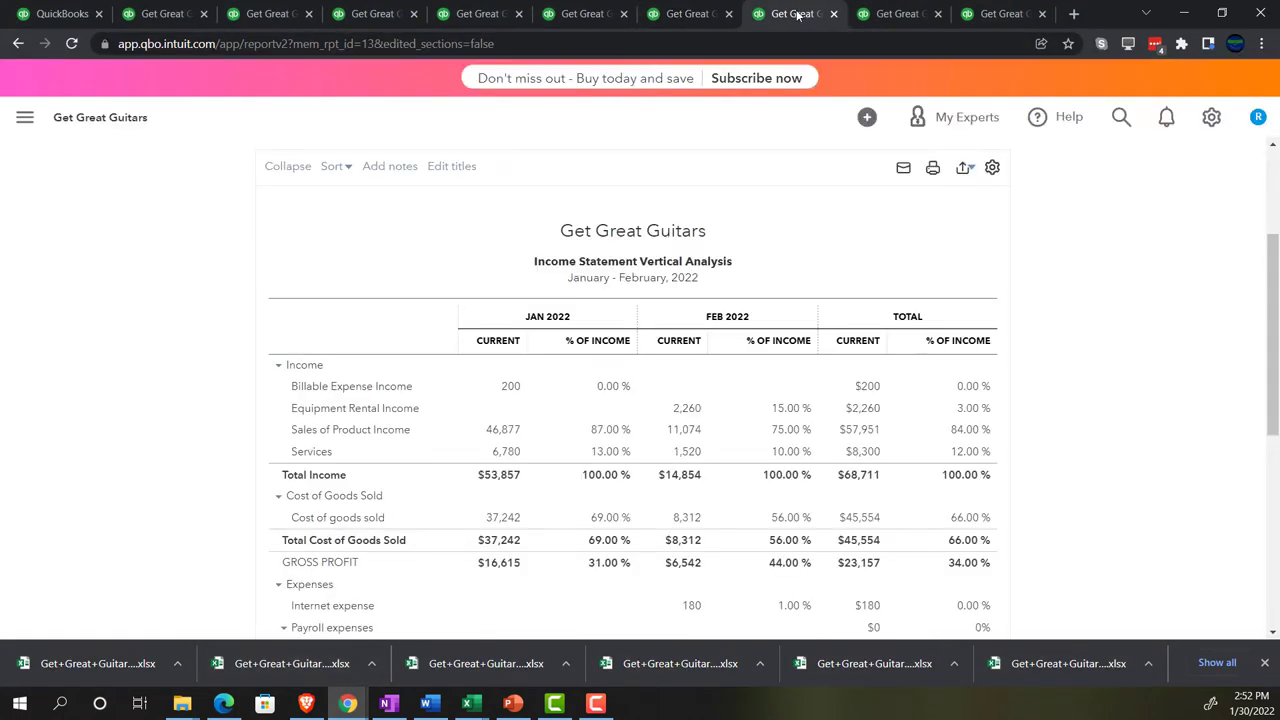
click(964, 169)
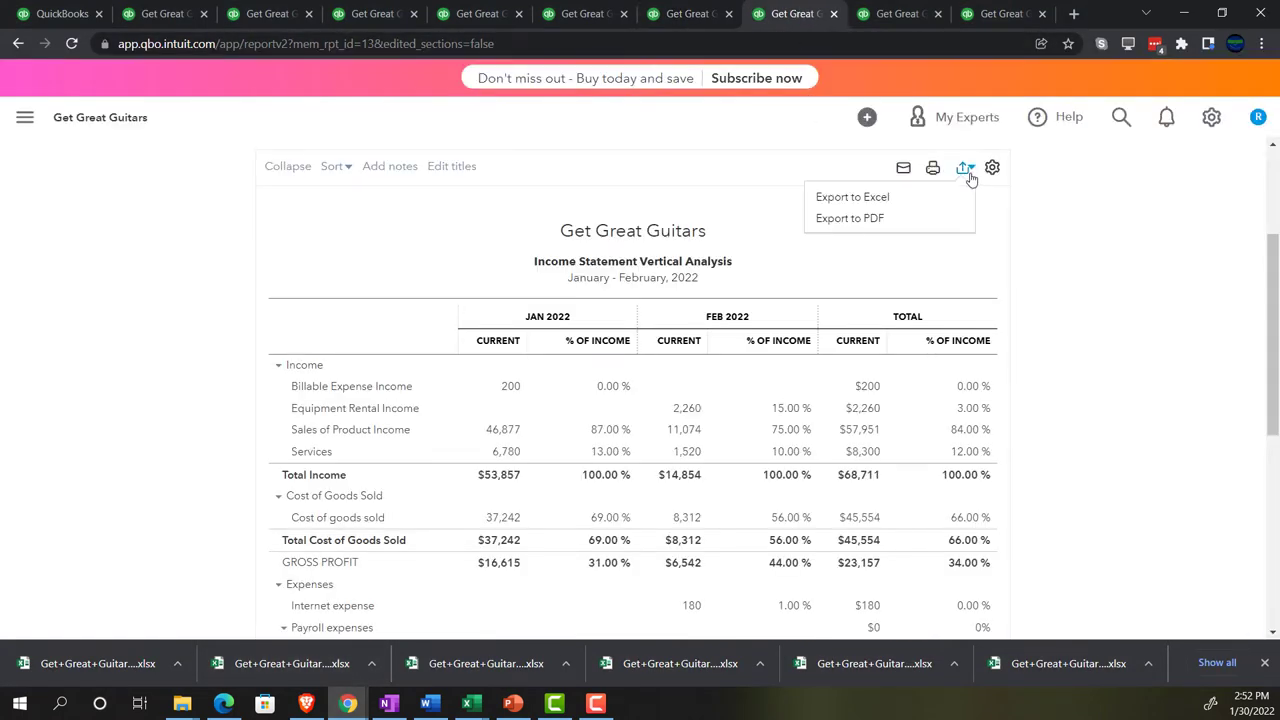
click(918, 199)
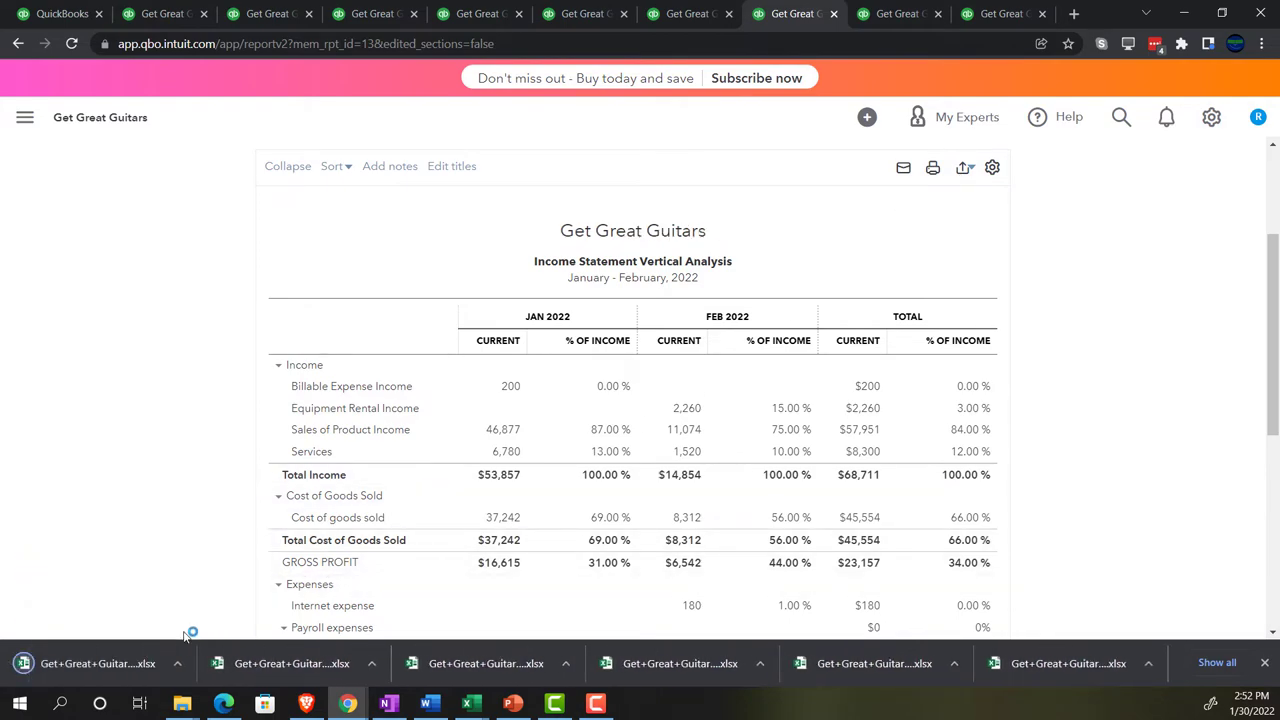
click(88, 663)
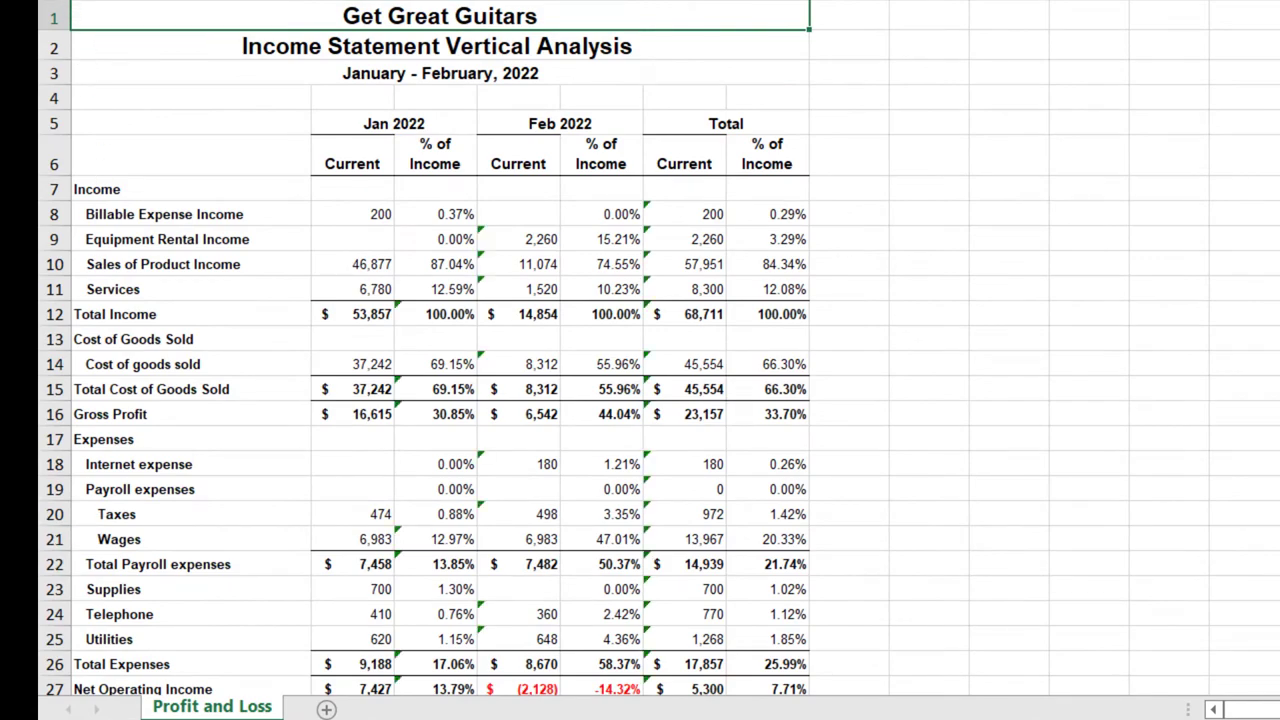
Step: Copy the entire Income Statement Vertical Analysis worksheet into cell A1 of a new sheet named 7 after sheet 6 in the Reports Month 2 workbook
key(ctrl+a)
key(ctrl+c)
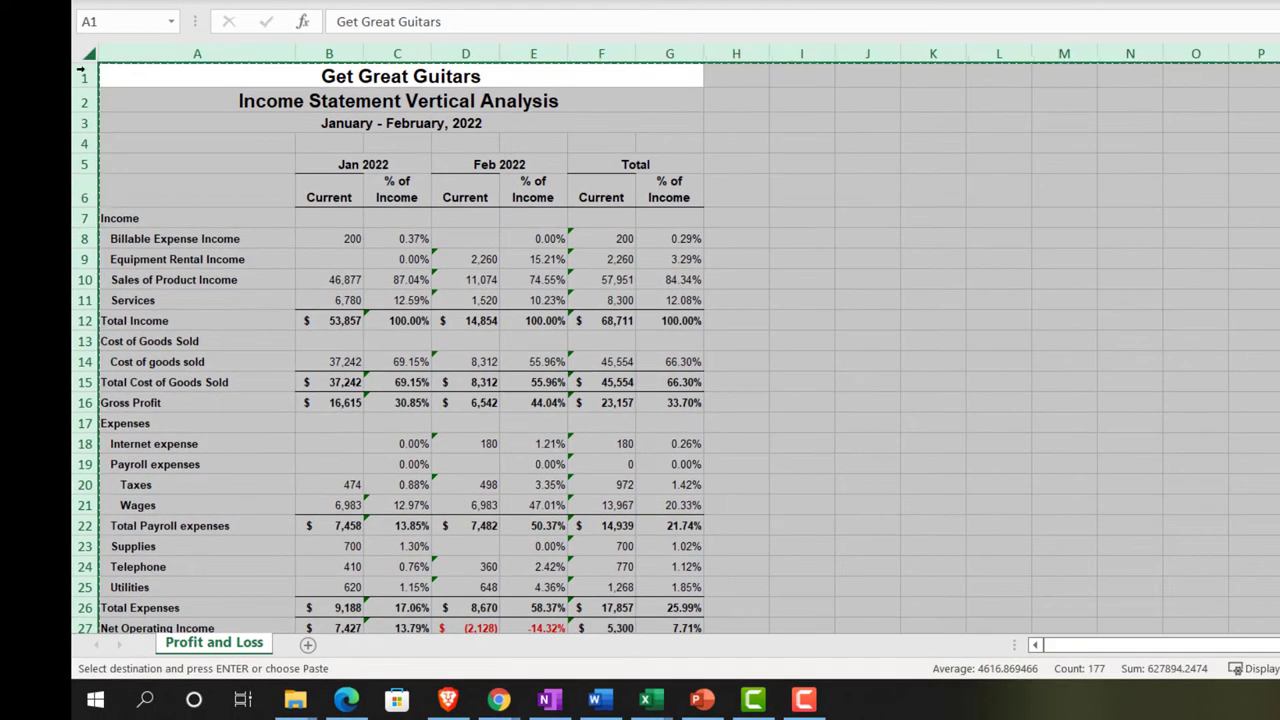
mouse_move(648, 697)
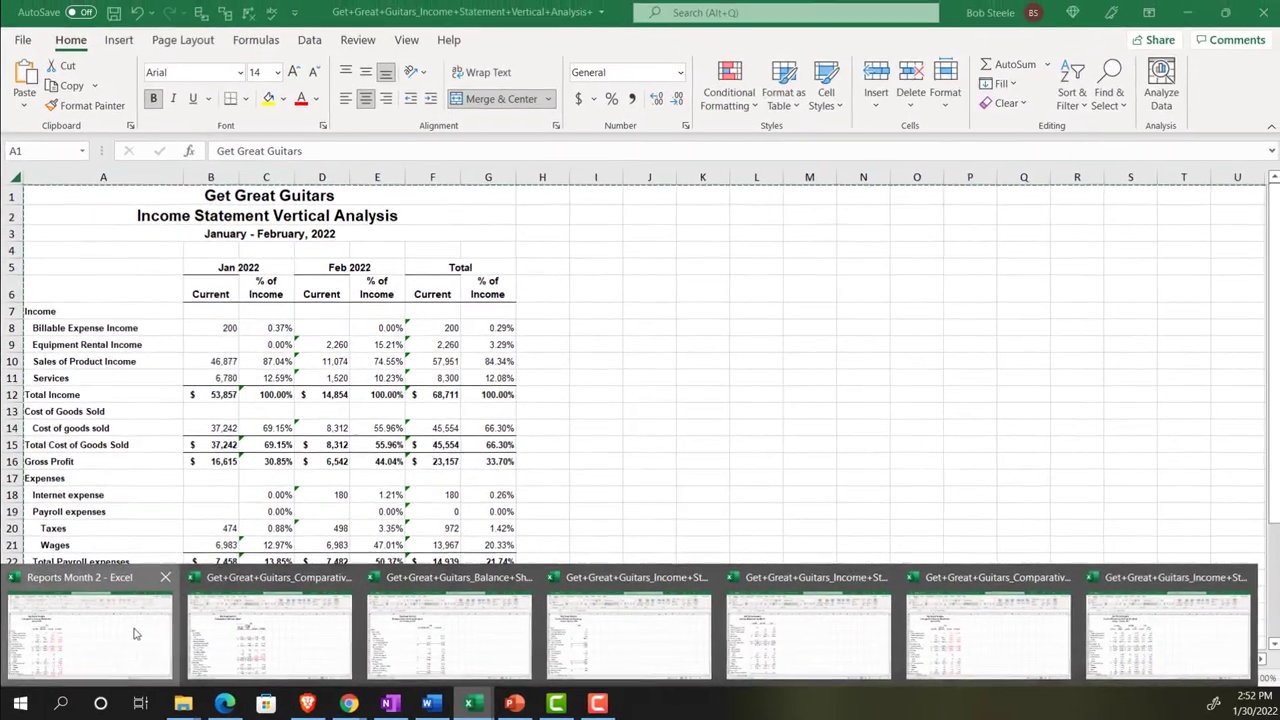
click(190, 615)
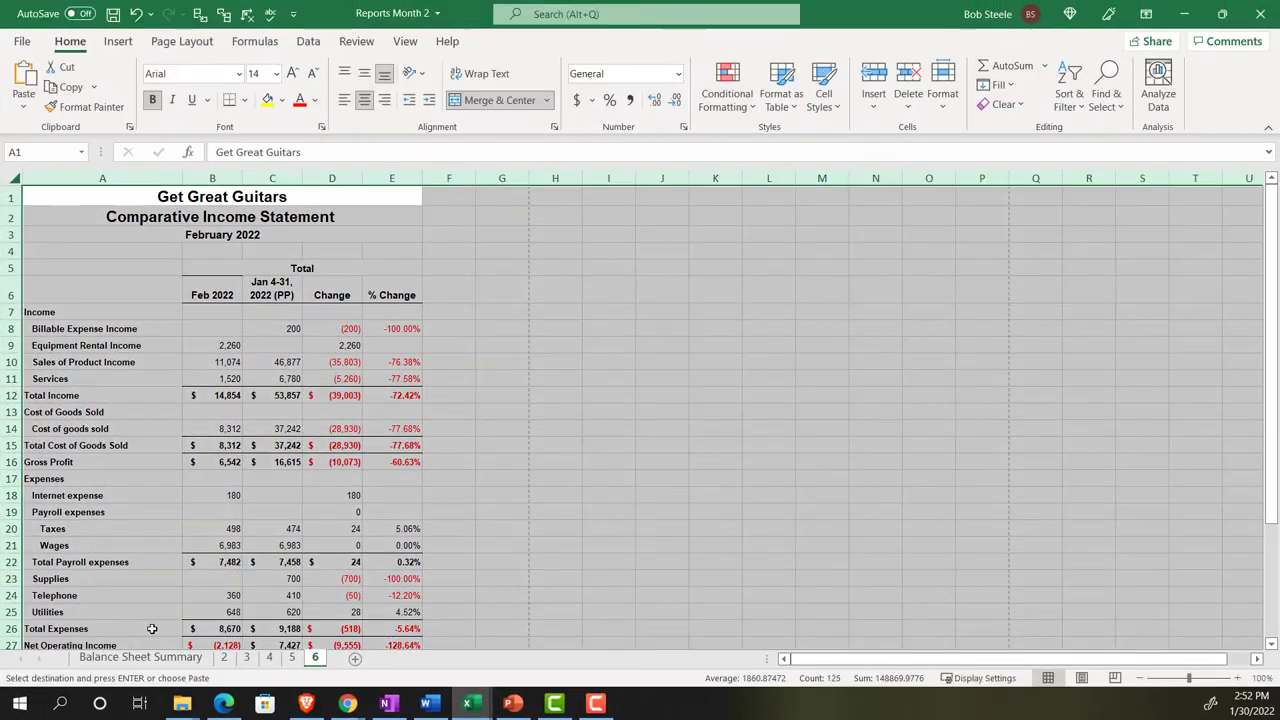
click(357, 660)
double_click(356, 659)
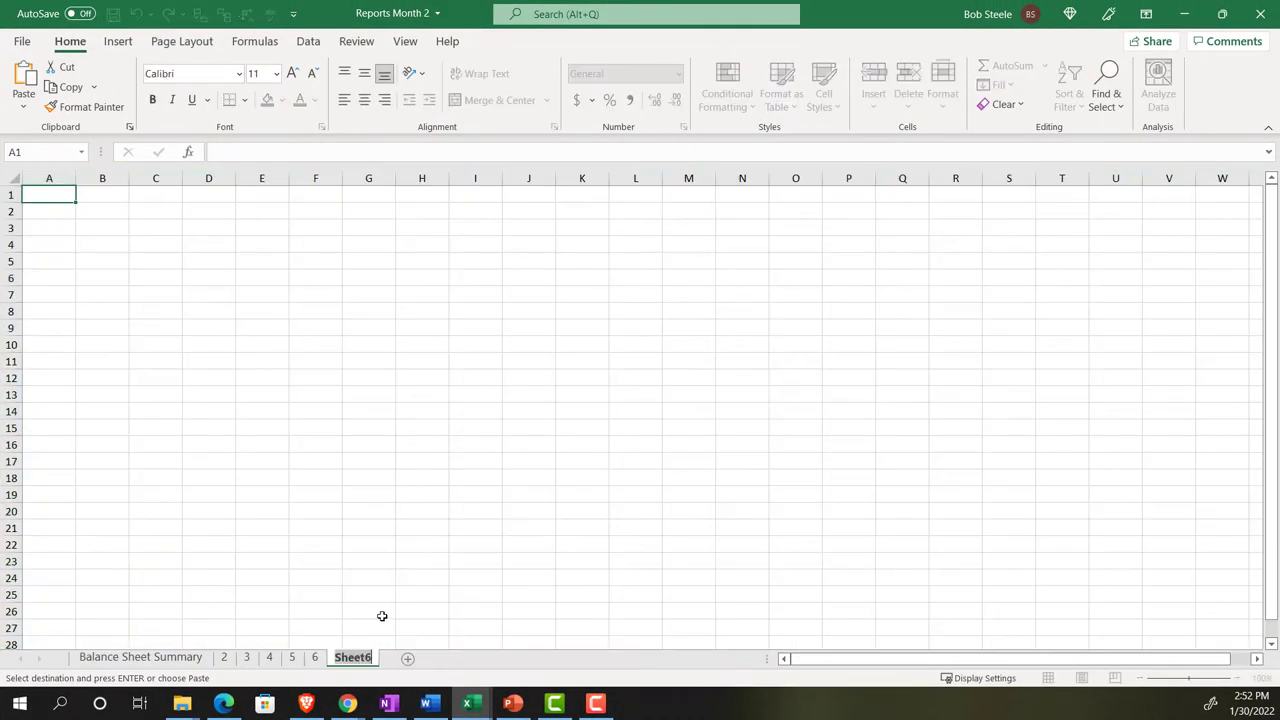
text(7)
click(386, 593)
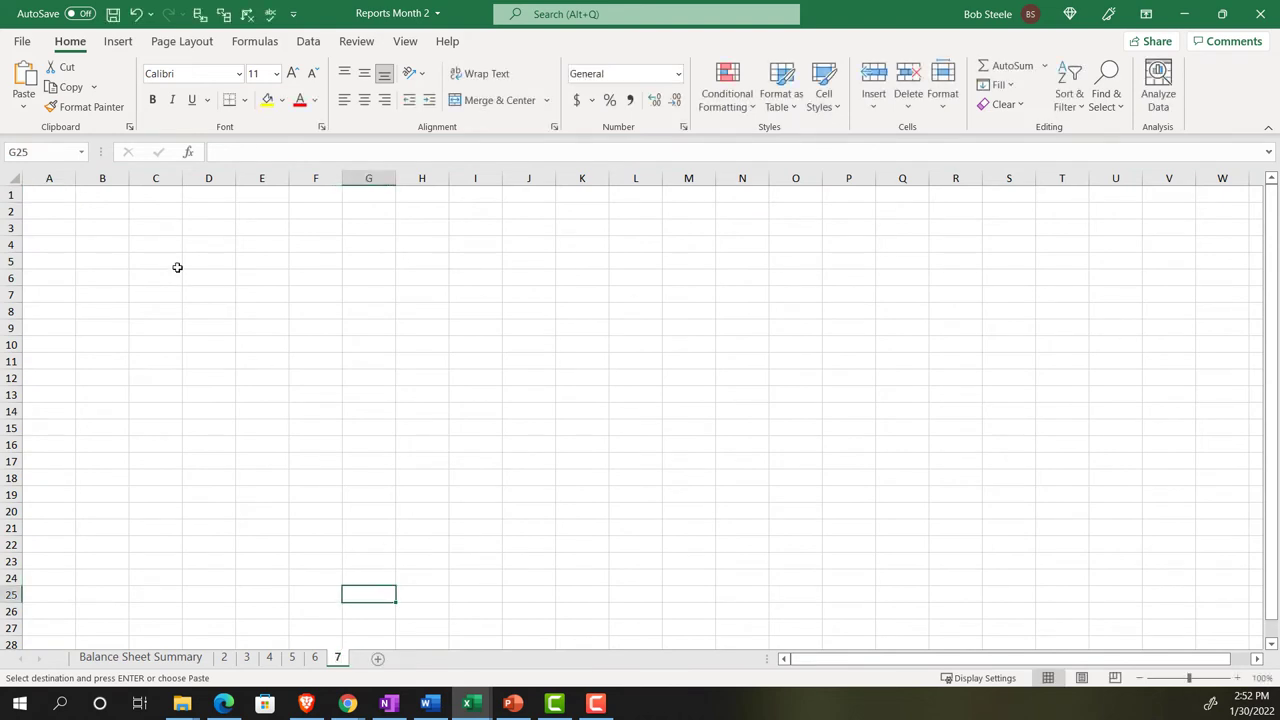
click(62, 193)
key(ctrl+v)
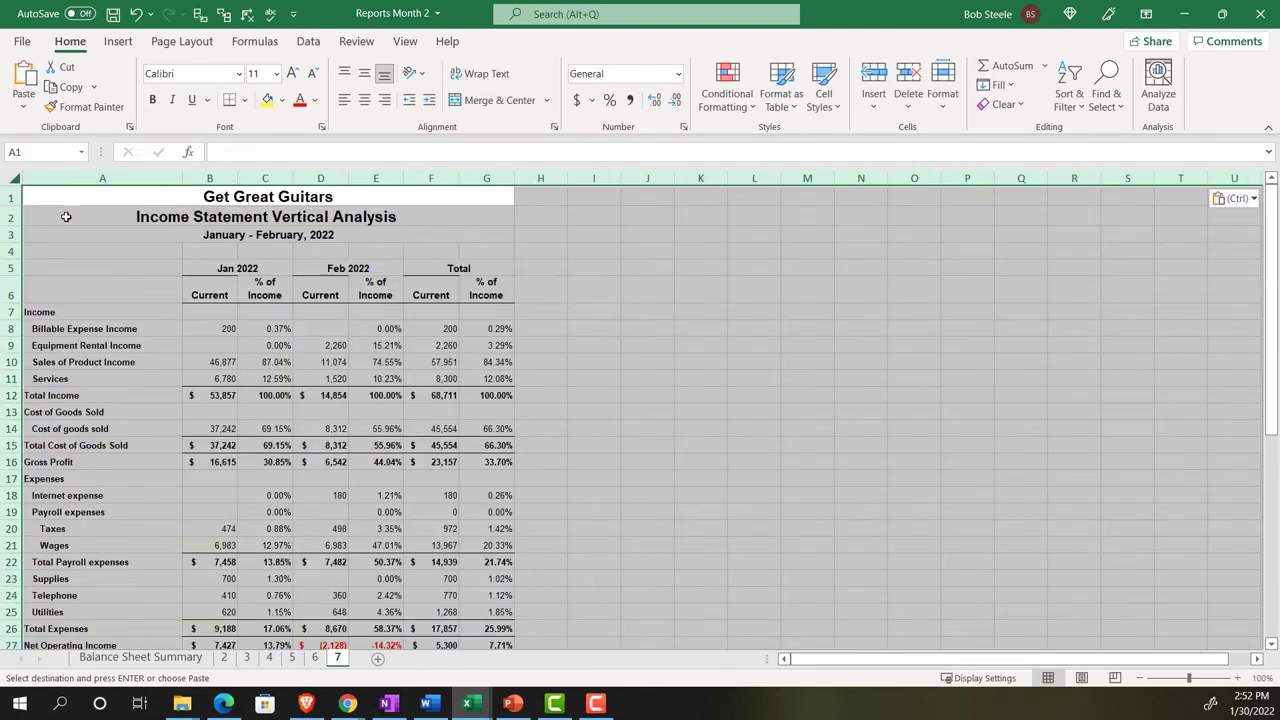
Step: Return to QuickBooks Online in Chrome, export the Trial Balance report to Excel and open the downloaded workbook
click(348, 704)
click(367, 650)
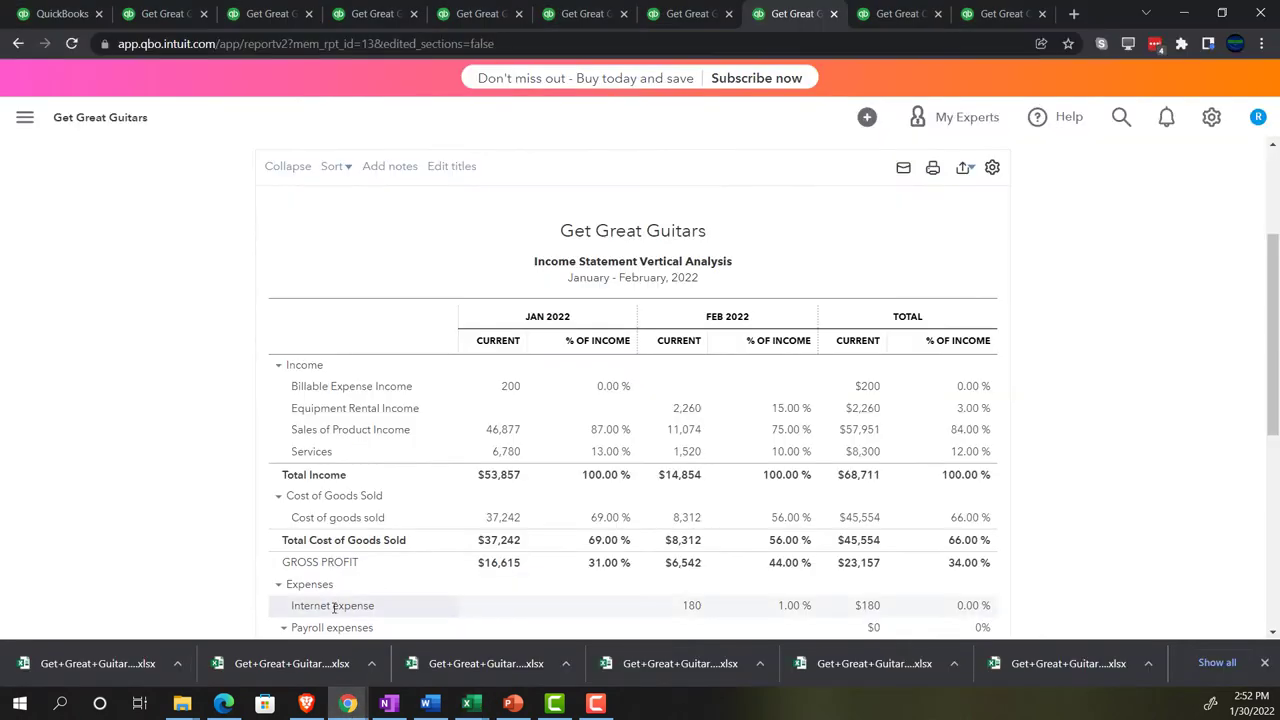
click(880, 14)
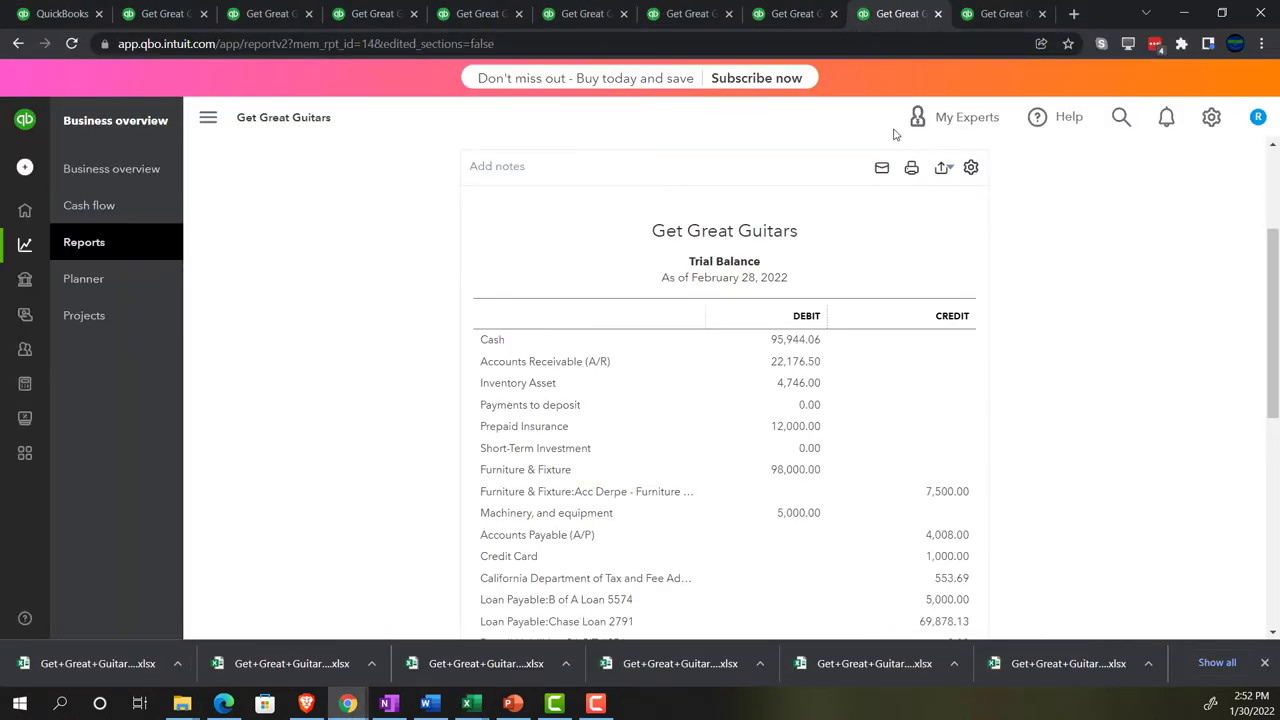
click(946, 168)
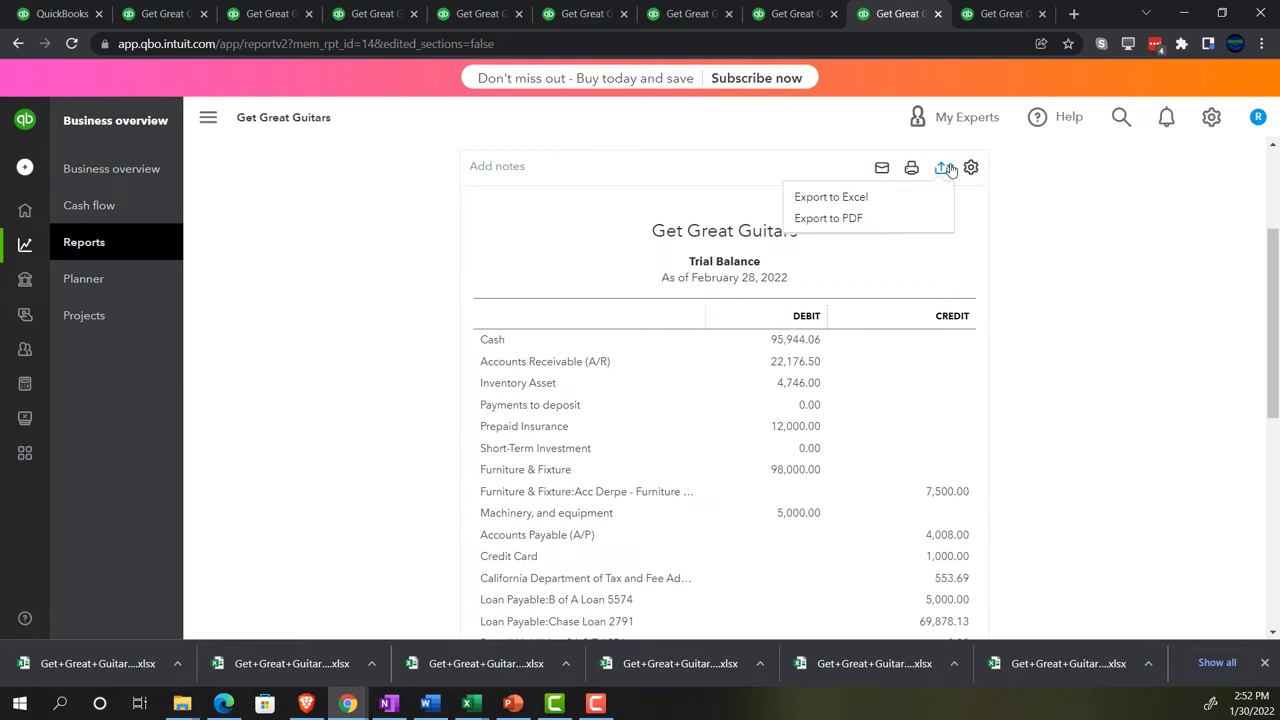
click(894, 197)
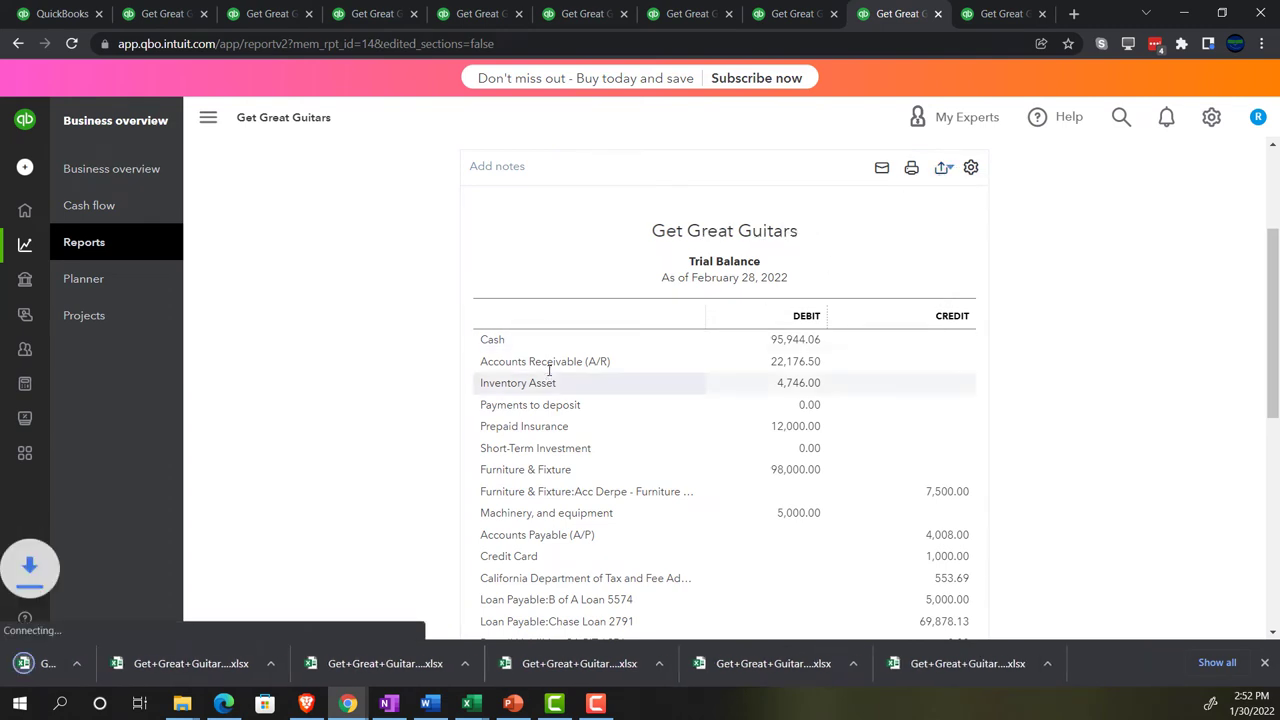
click(96, 668)
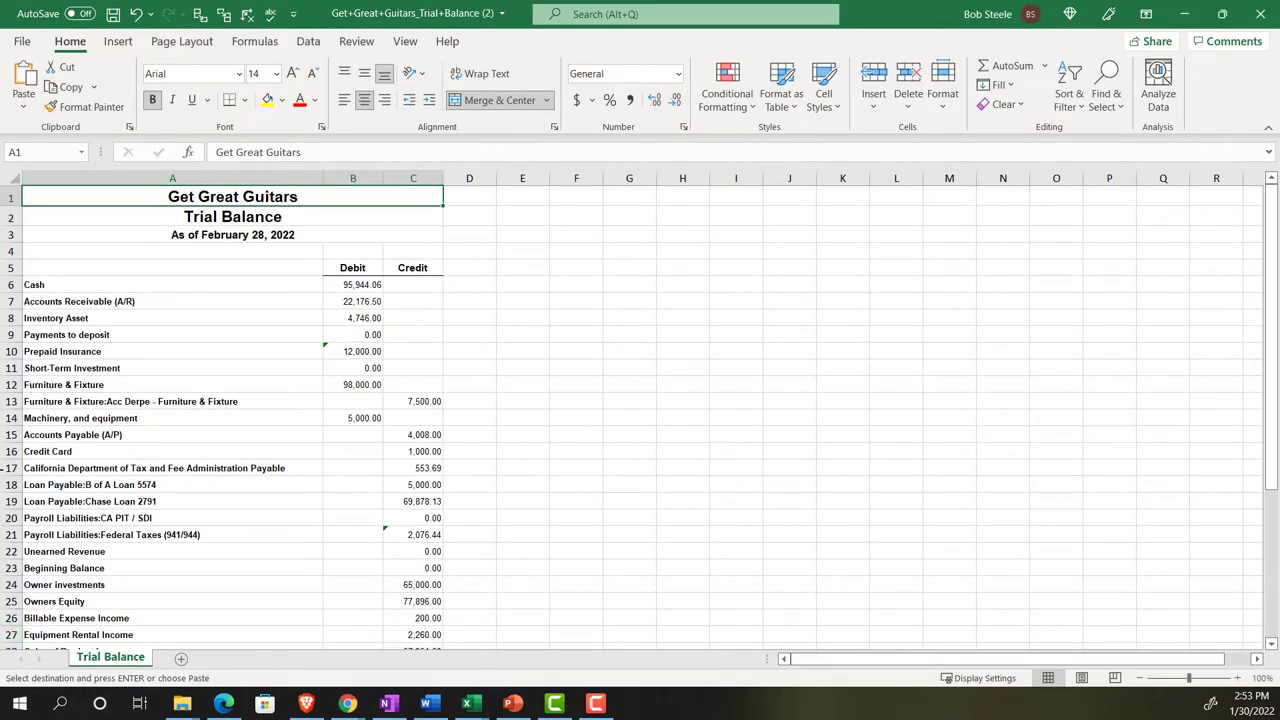
Step: Copy the entire Trial Balance worksheet and add a sheet named 8 after sheet 7 in the Reports Month 2 workbook
click(15, 178)
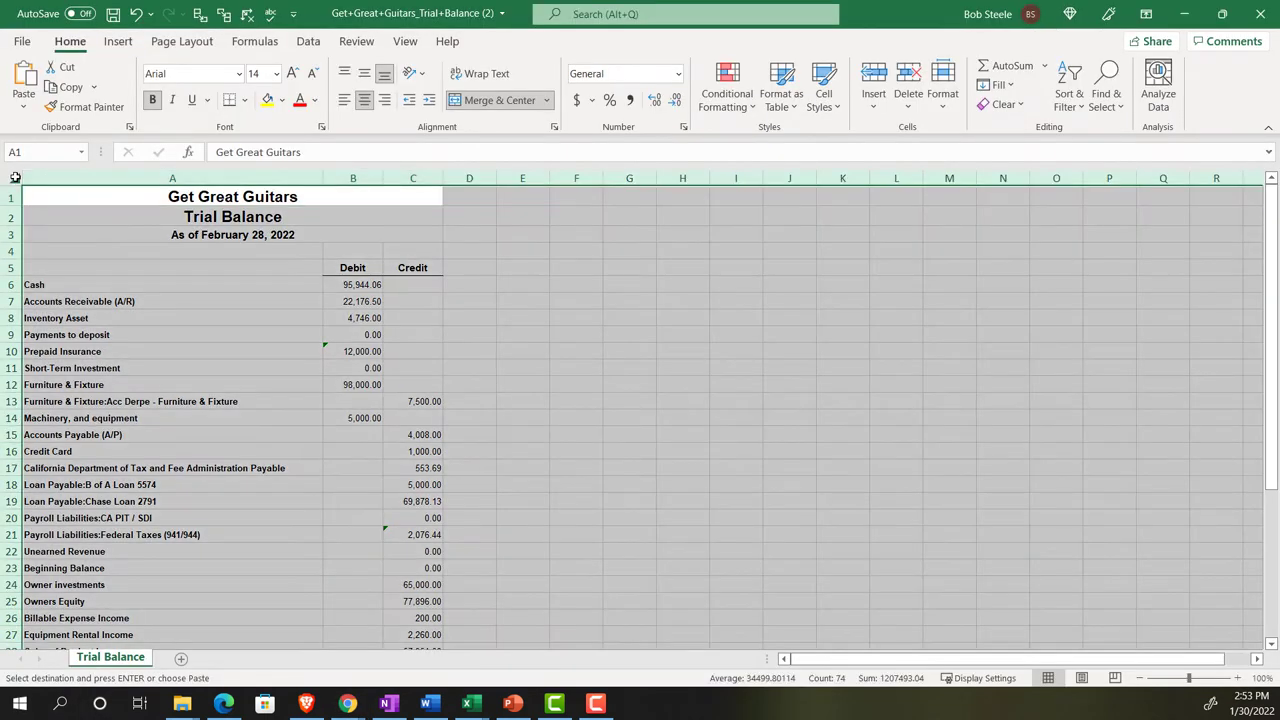
mouse_move(487, 710)
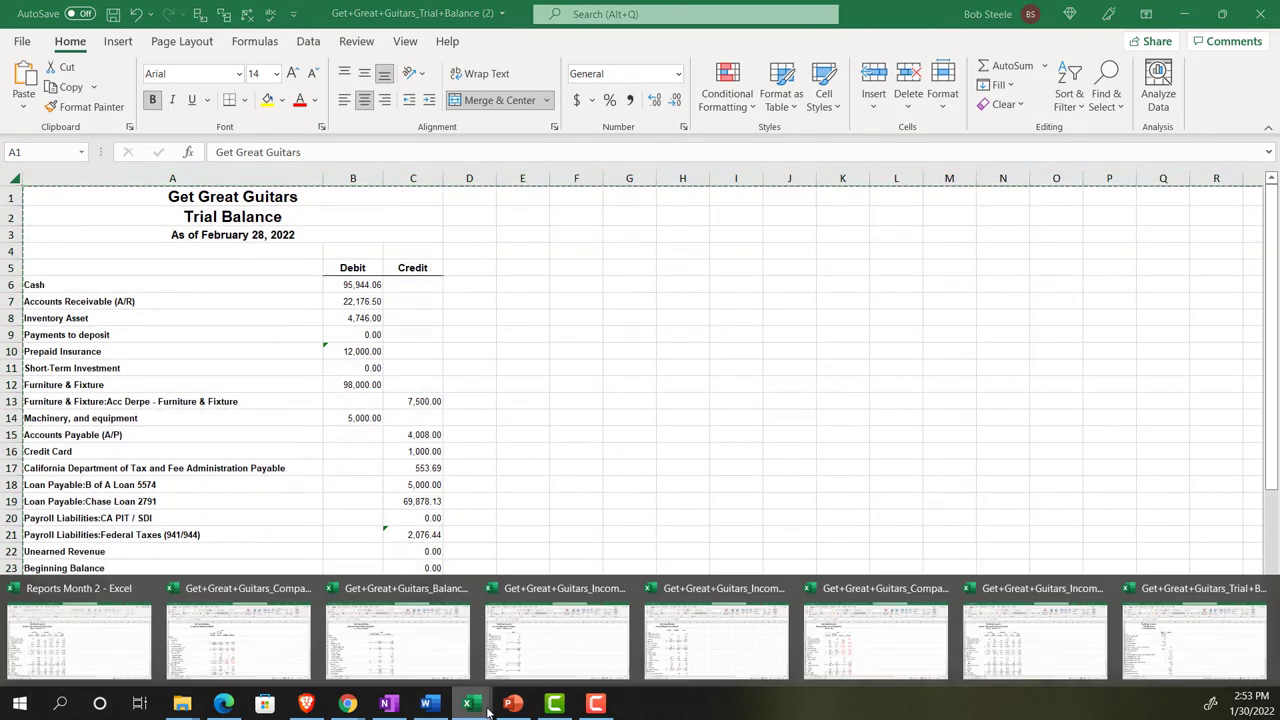
click(92, 640)
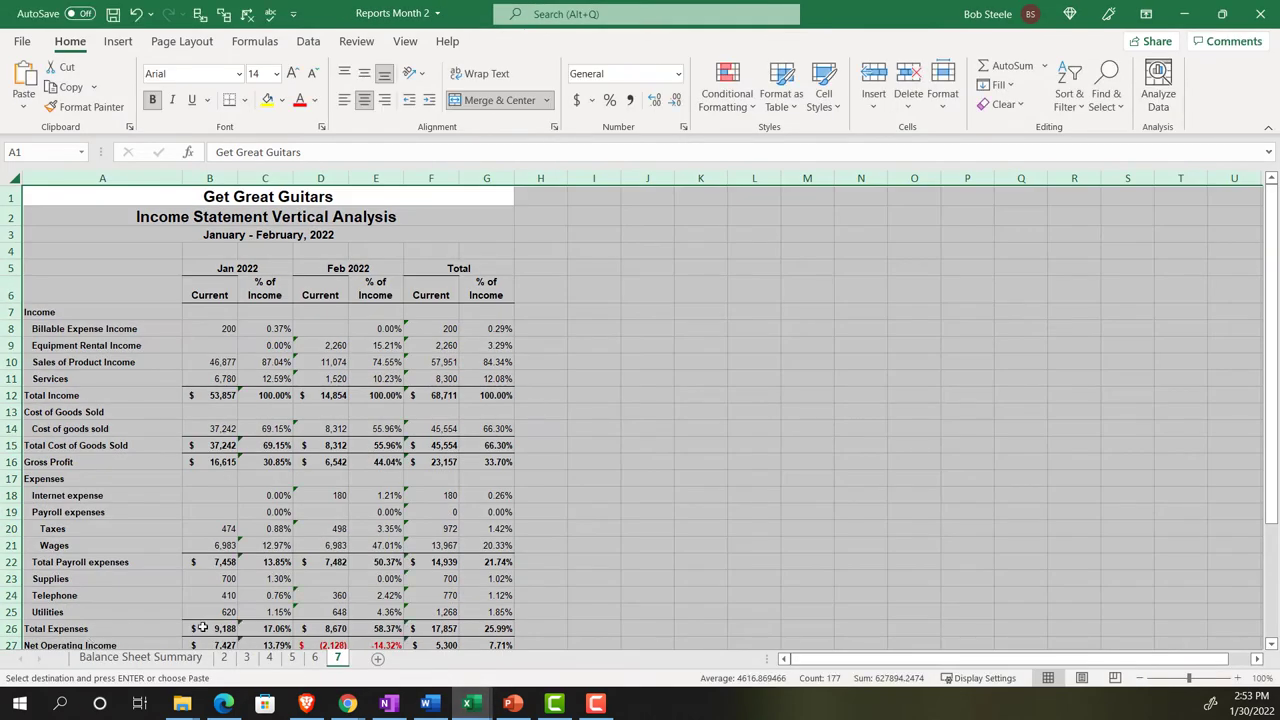
click(377, 660)
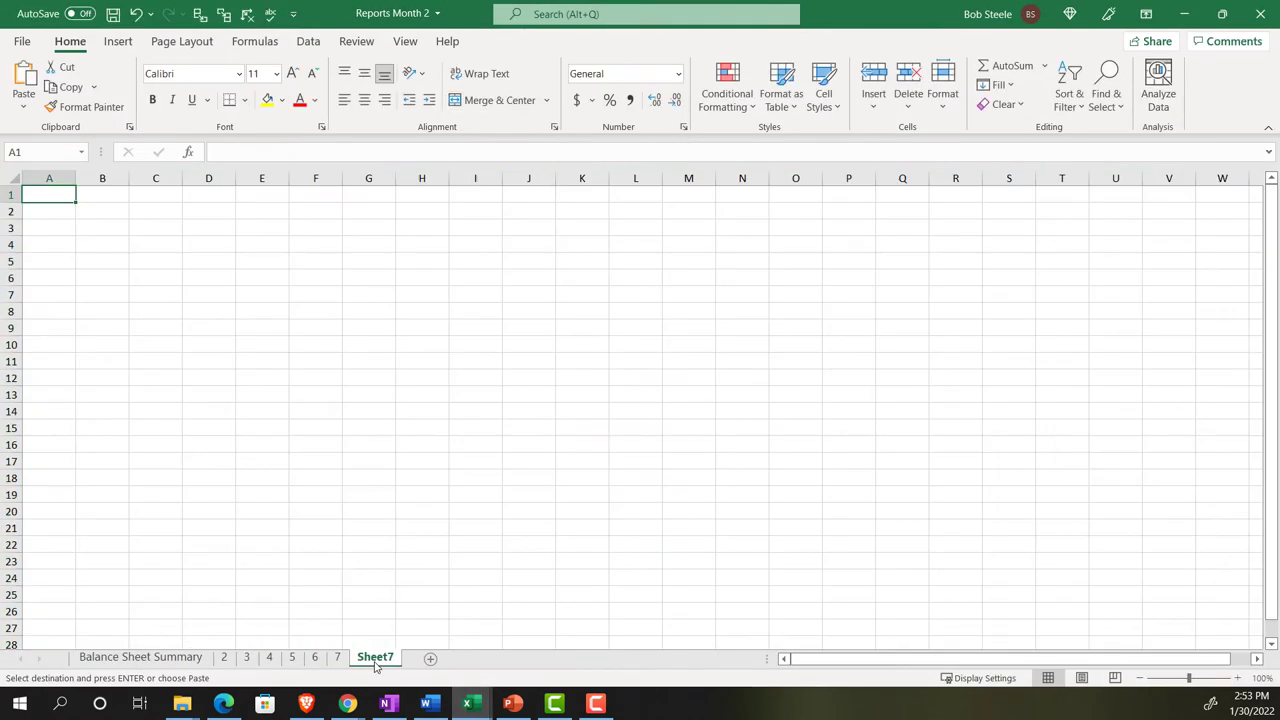
double_click(377, 662)
text(8)
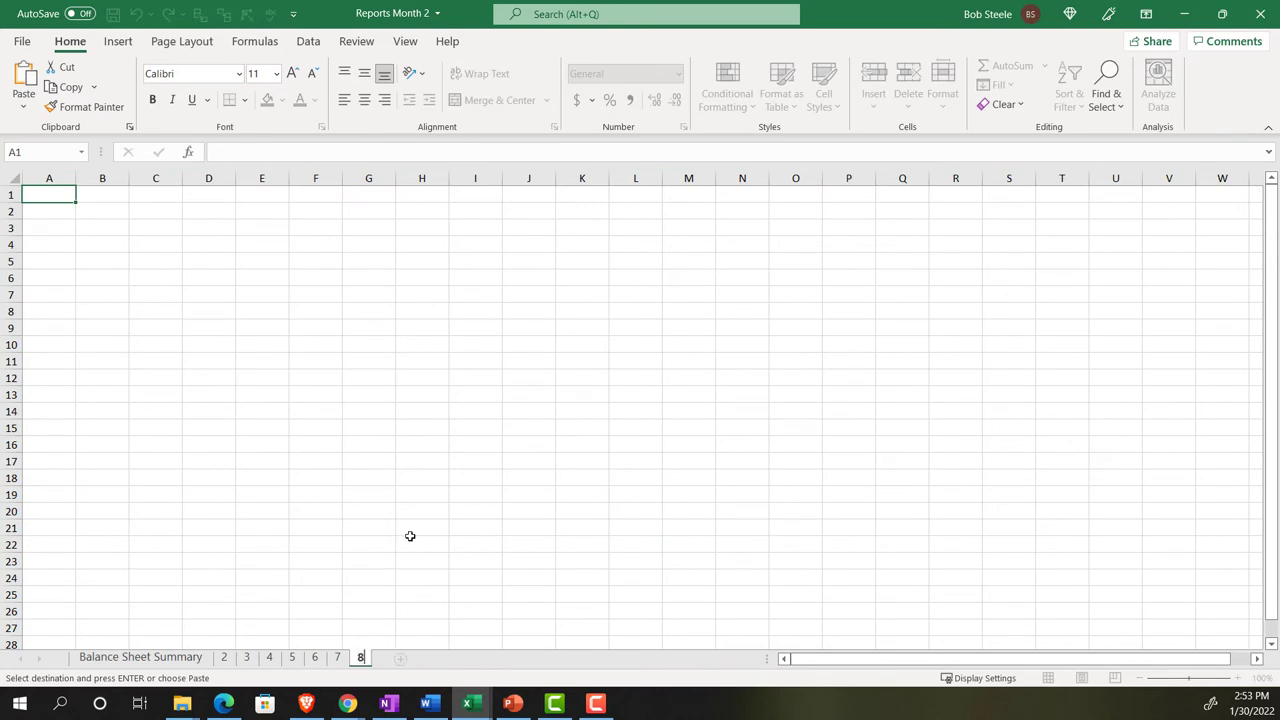
click(410, 537)
Step: Paste the copied Trial Balance into sheet 8 at cell A1, and switch to Page Layout view and back to Normal view
click(54, 194)
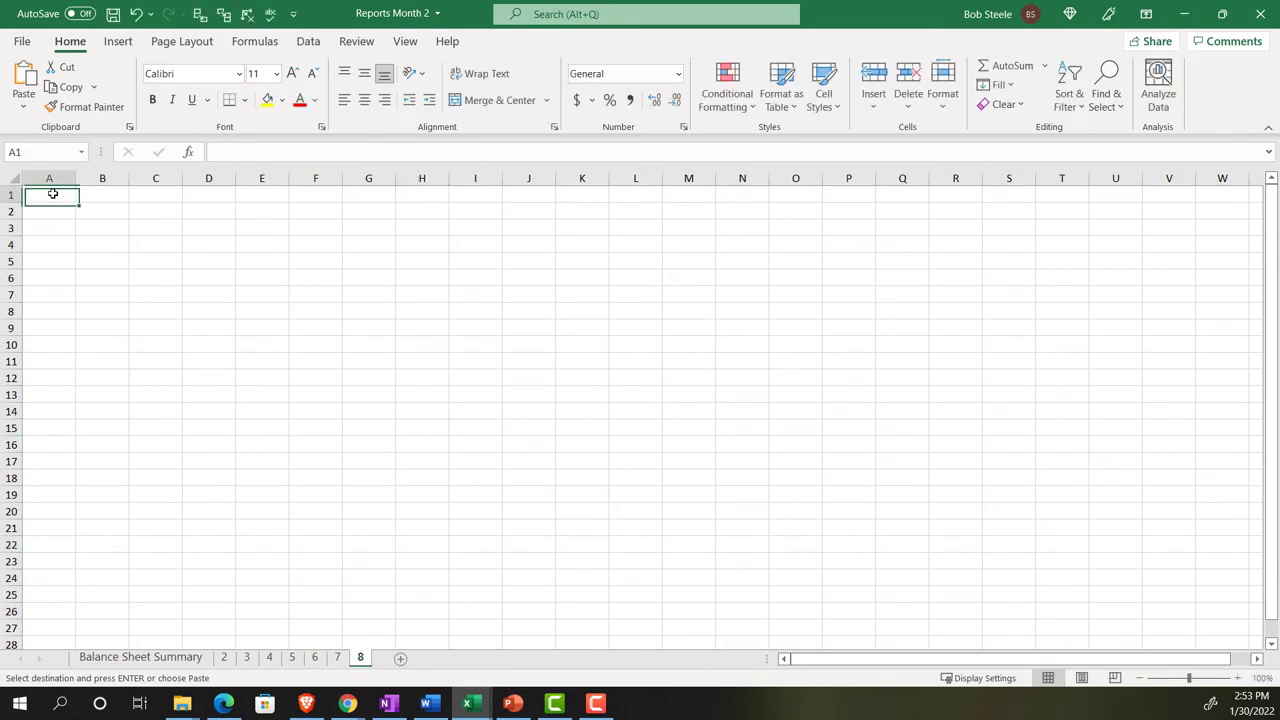
key(ctrl+v)
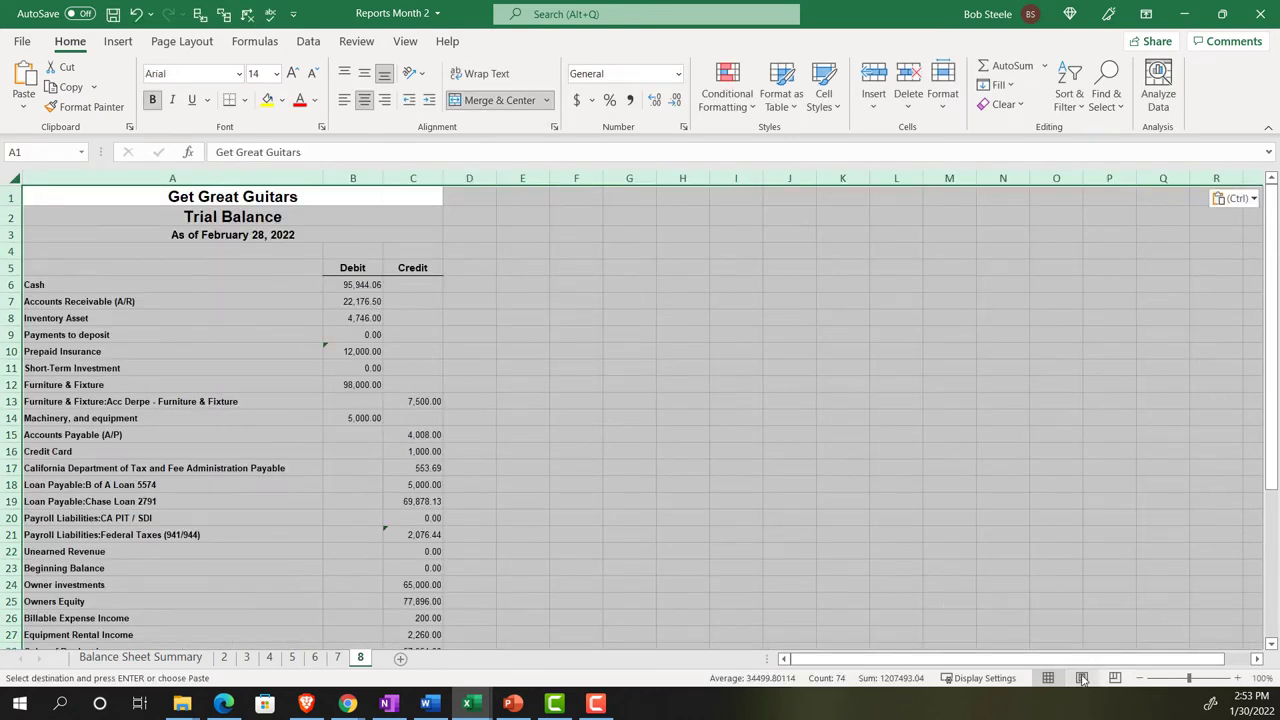
click(1081, 678)
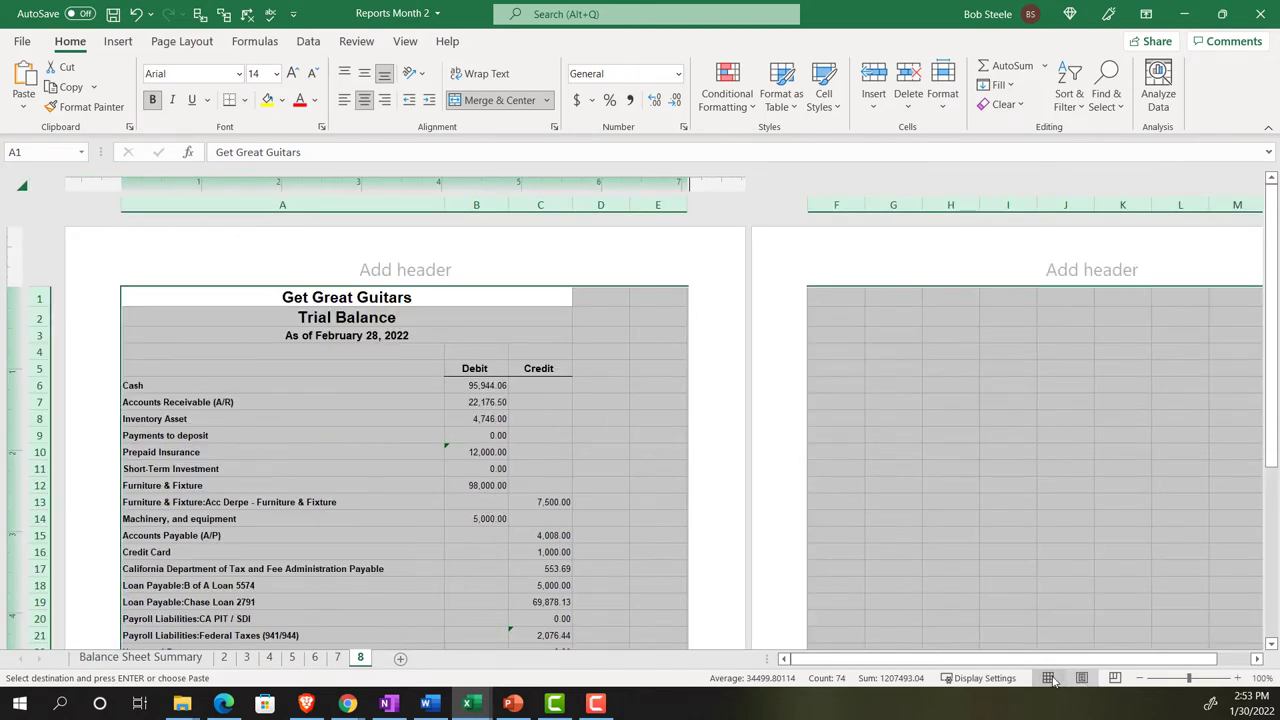
click(1048, 678)
click(415, 534)
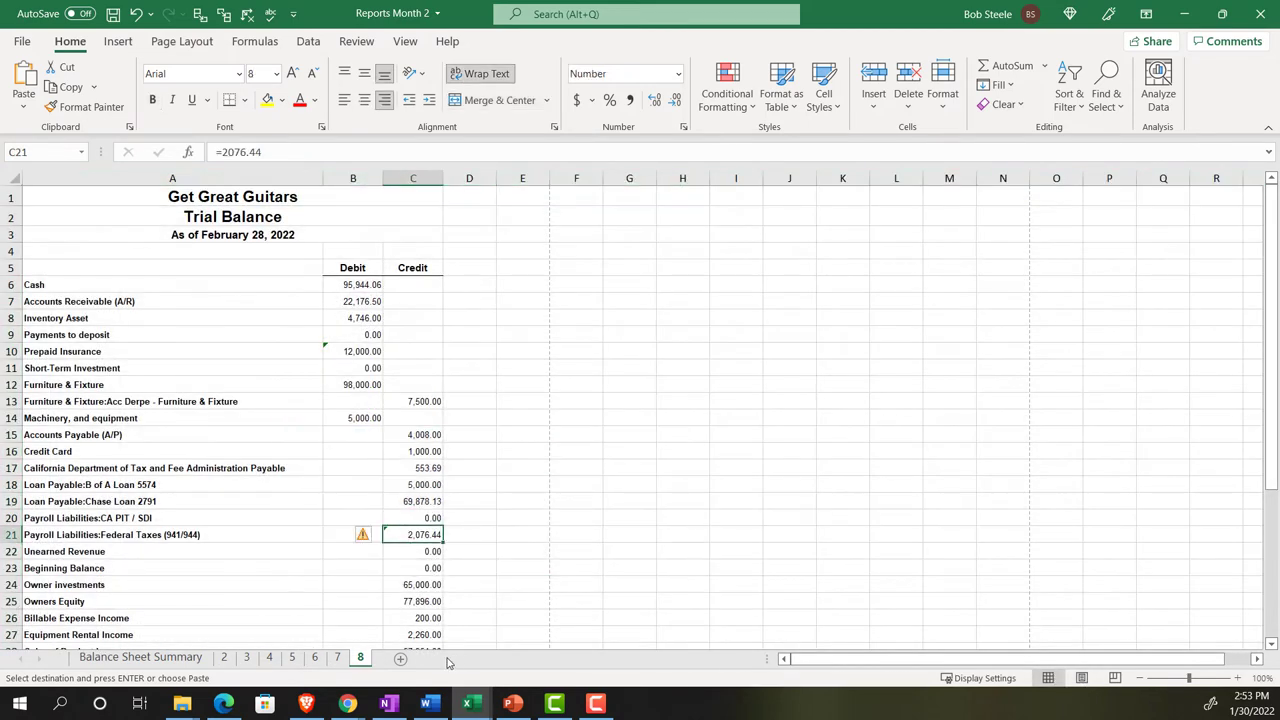
Step: Return to QuickBooks Online in Chrome, export the Transaction List by Date report to Excel and open the downloaded workbook
click(346, 704)
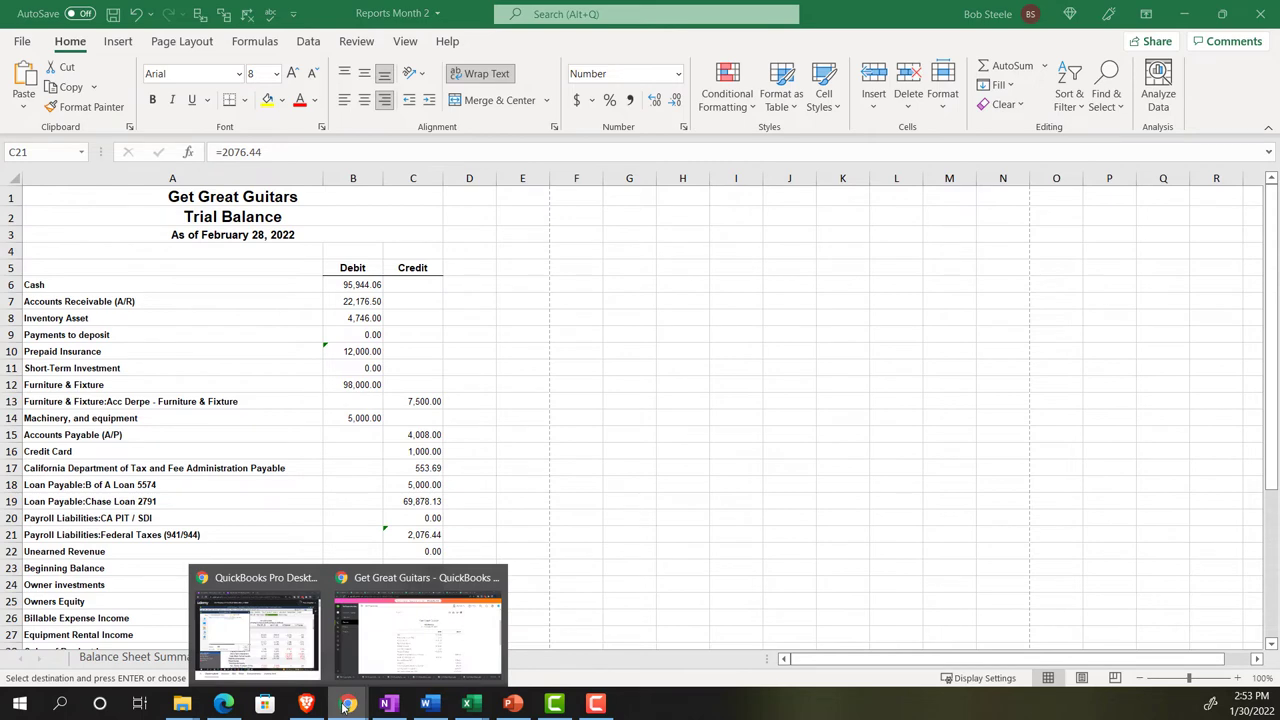
click(362, 638)
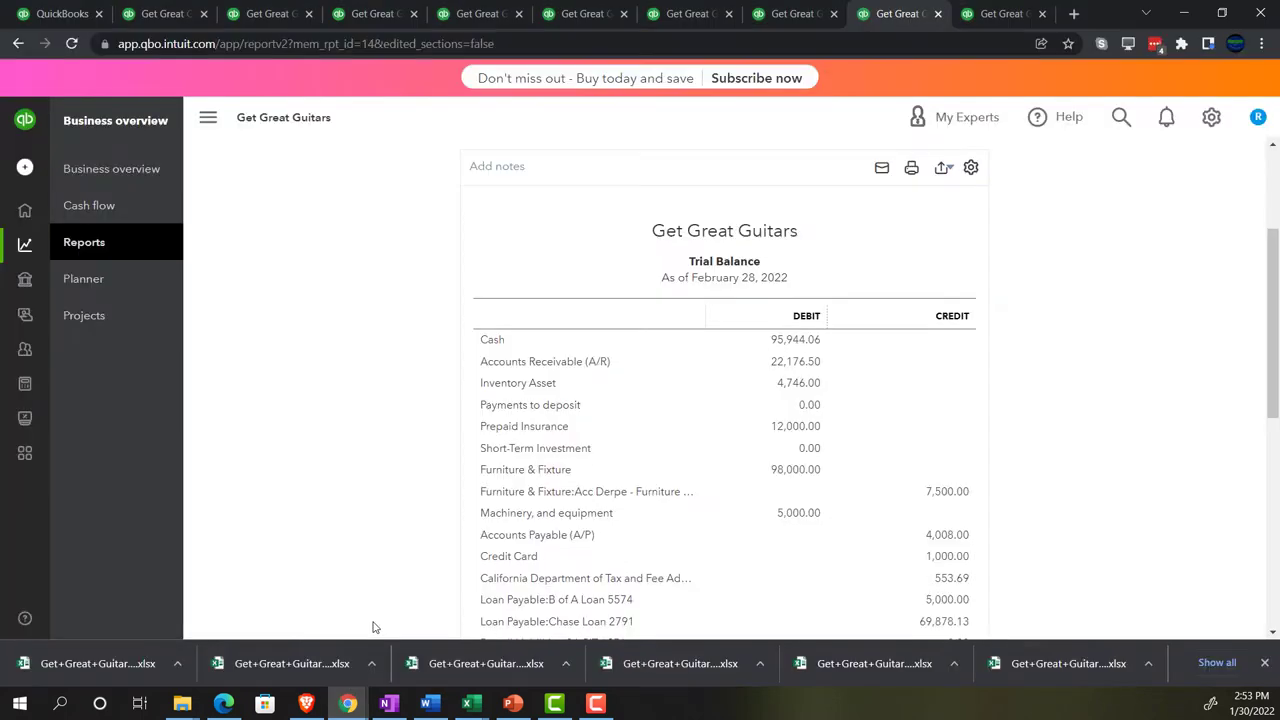
click(993, 14)
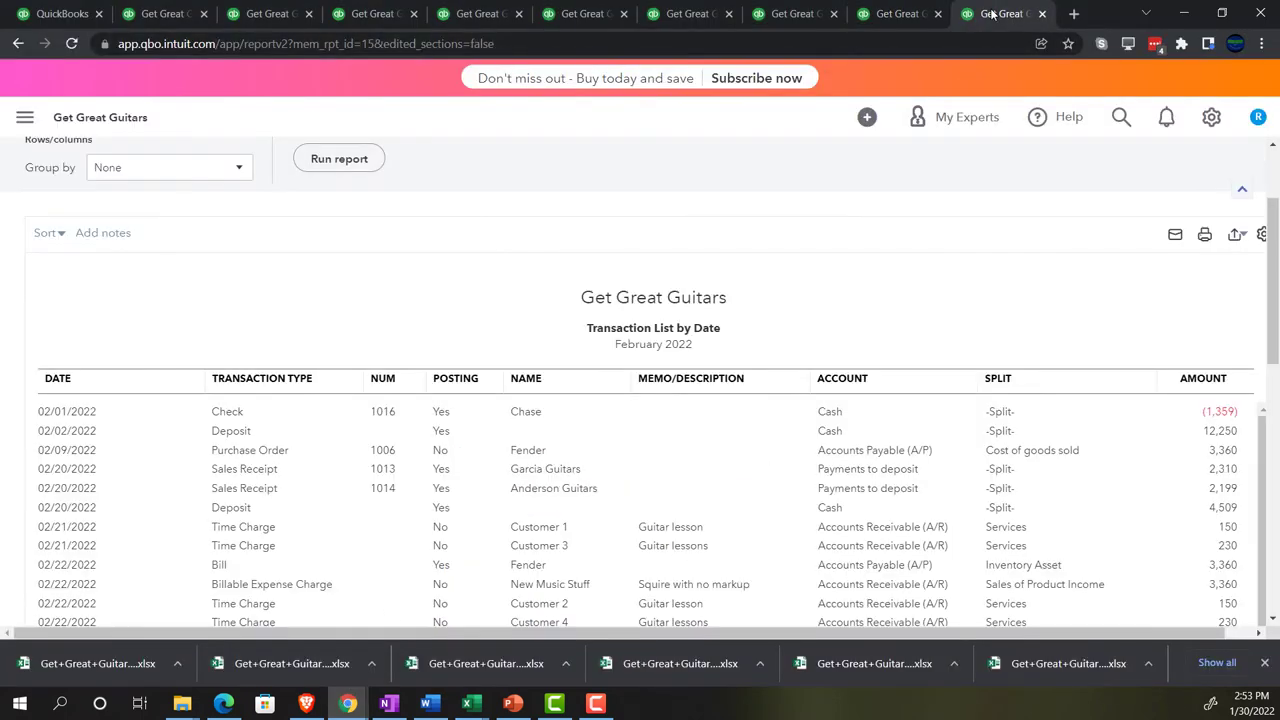
click(1236, 236)
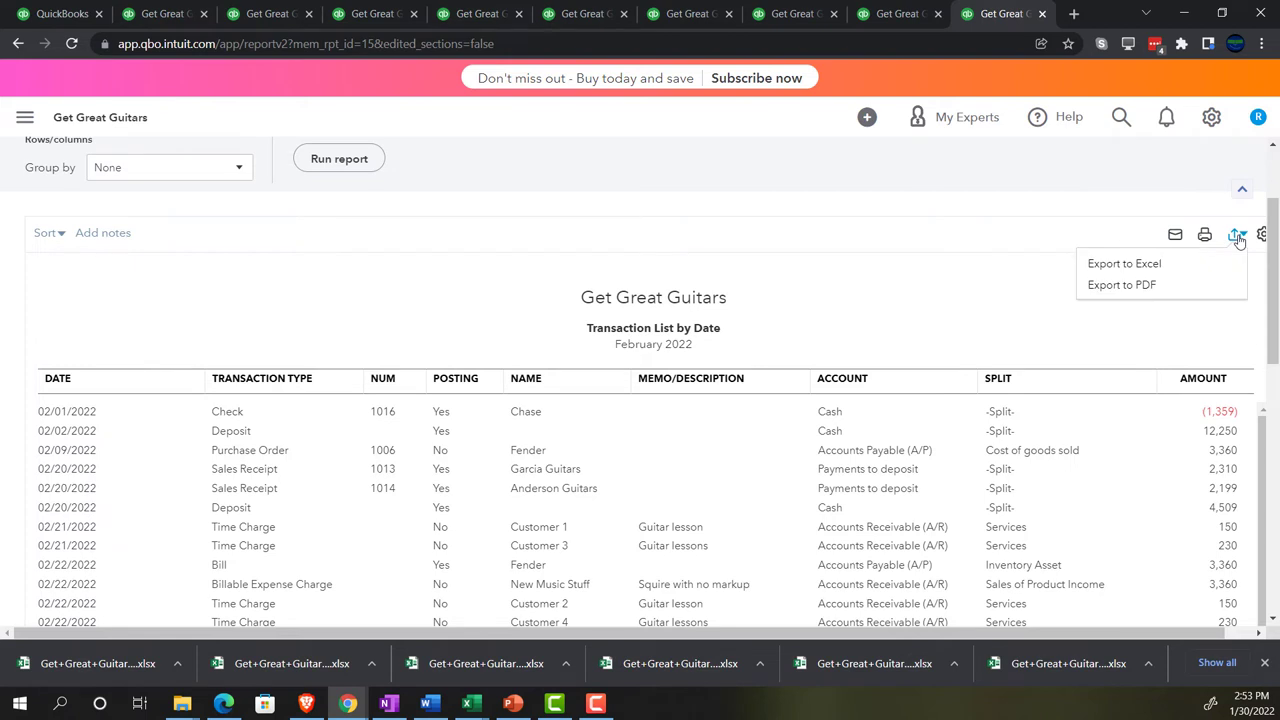
click(1192, 263)
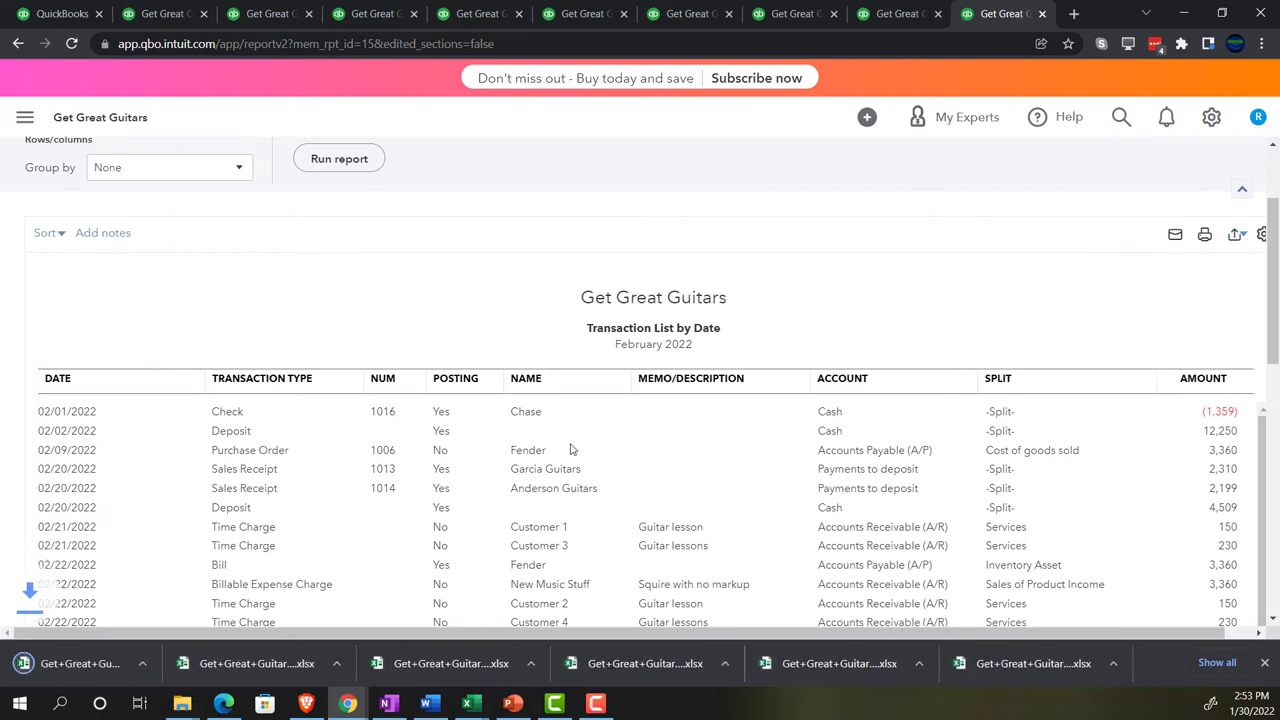
click(96, 658)
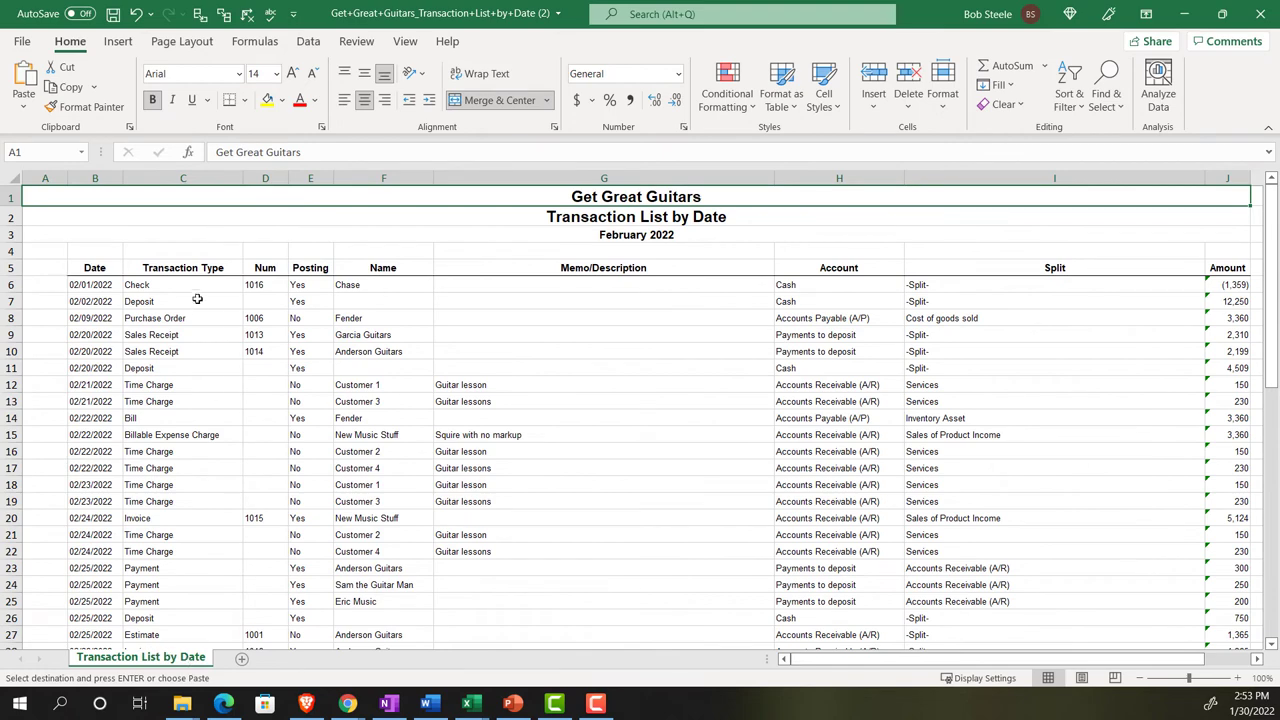
Step: Copy the entire Transaction List by Date worksheet and add a sheet named 9 after sheet 8 in the Reports Month 2 workbook
click(16, 177)
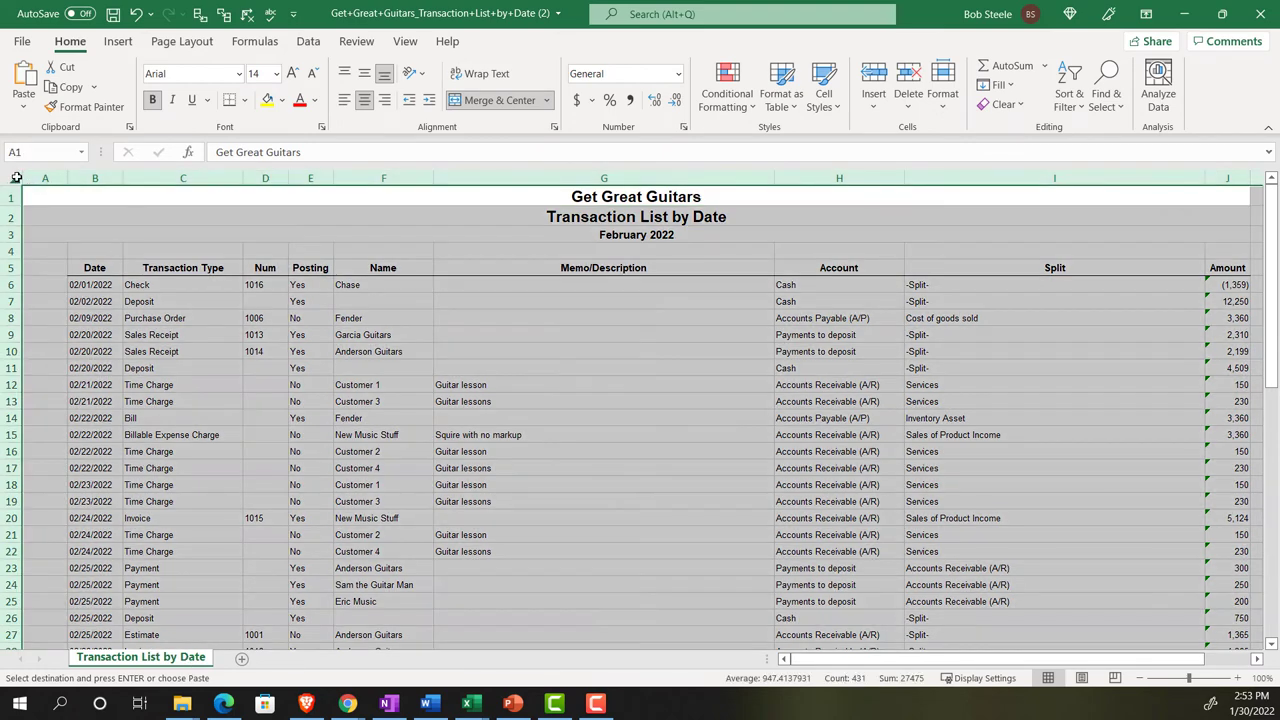
right_click(357, 380)
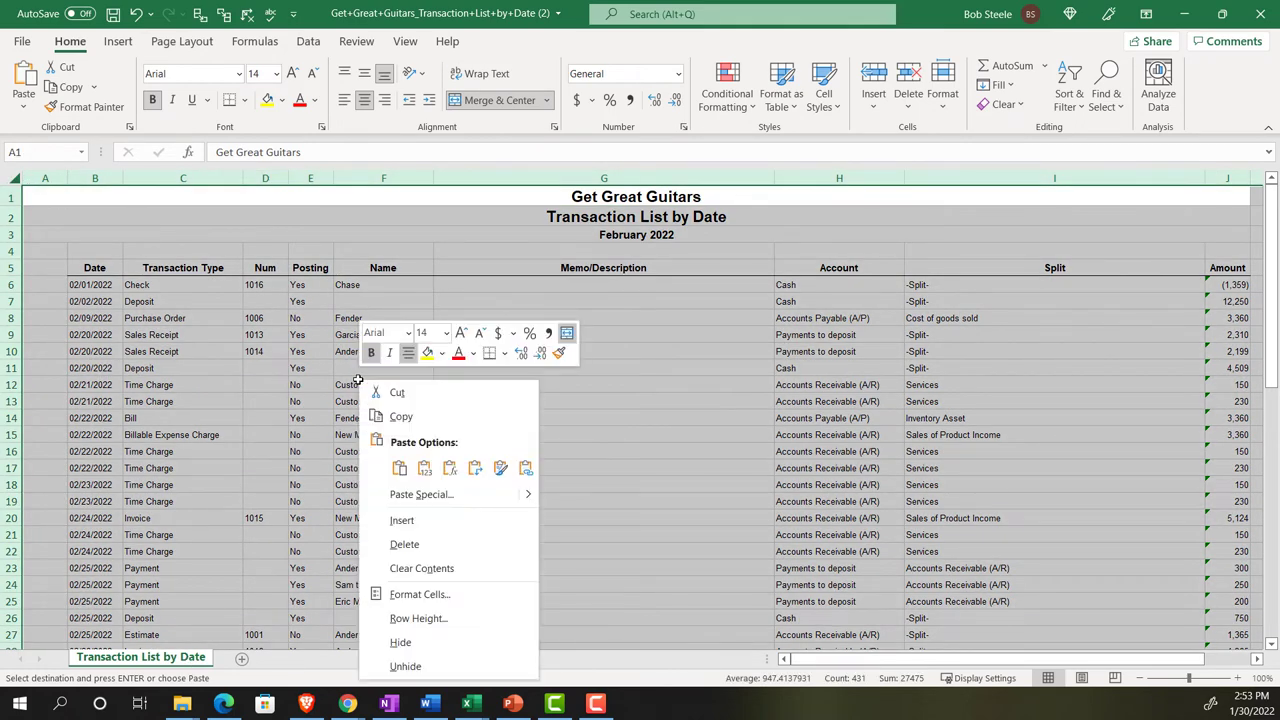
click(398, 417)
mouse_move(468, 703)
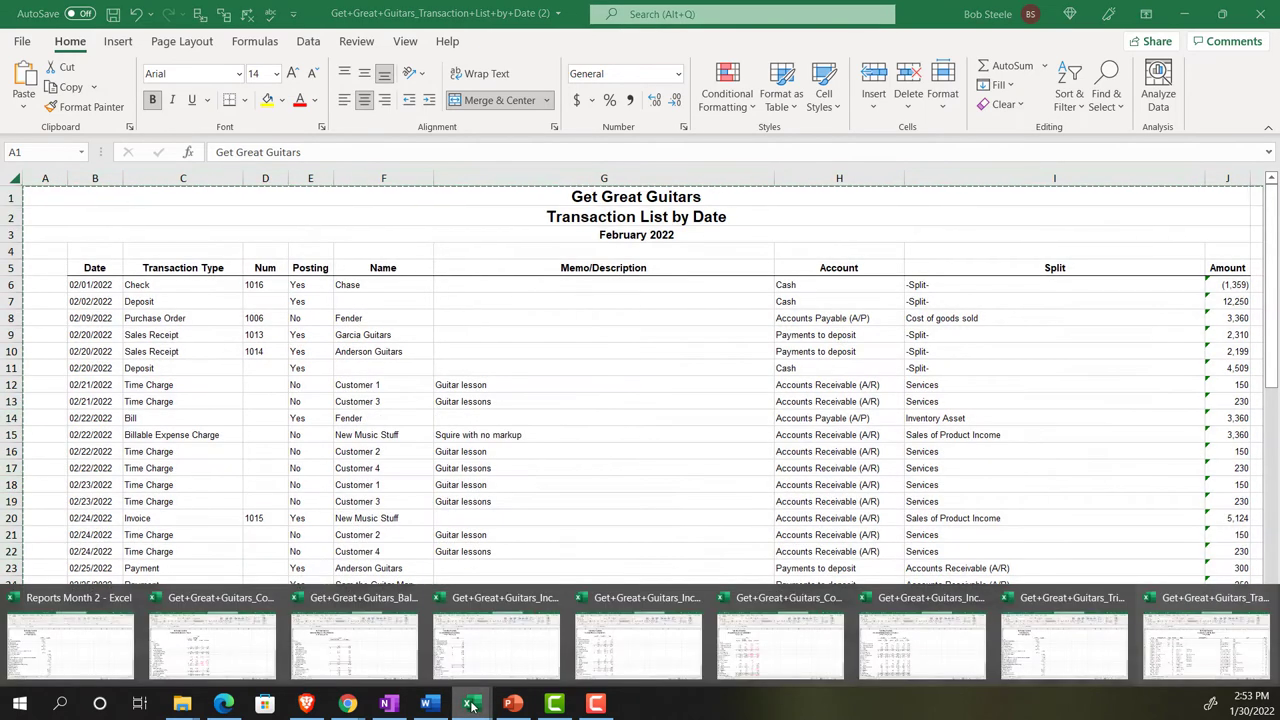
click(118, 645)
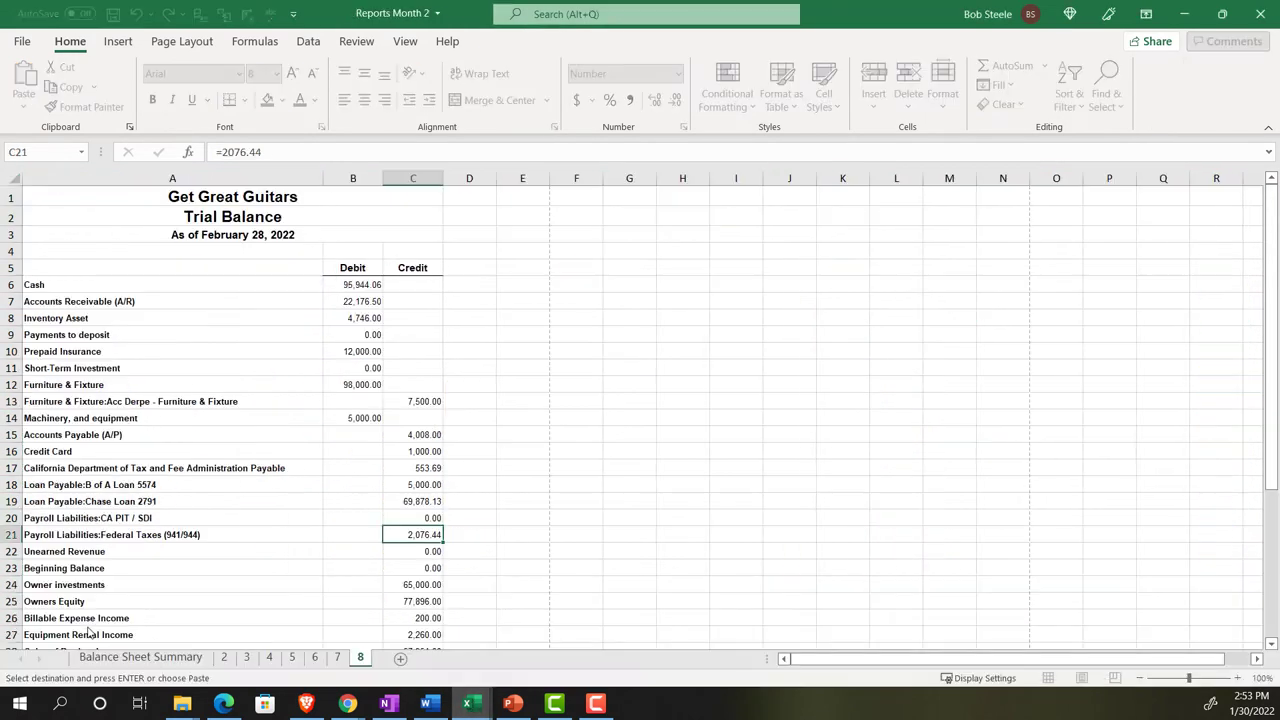
click(400, 660)
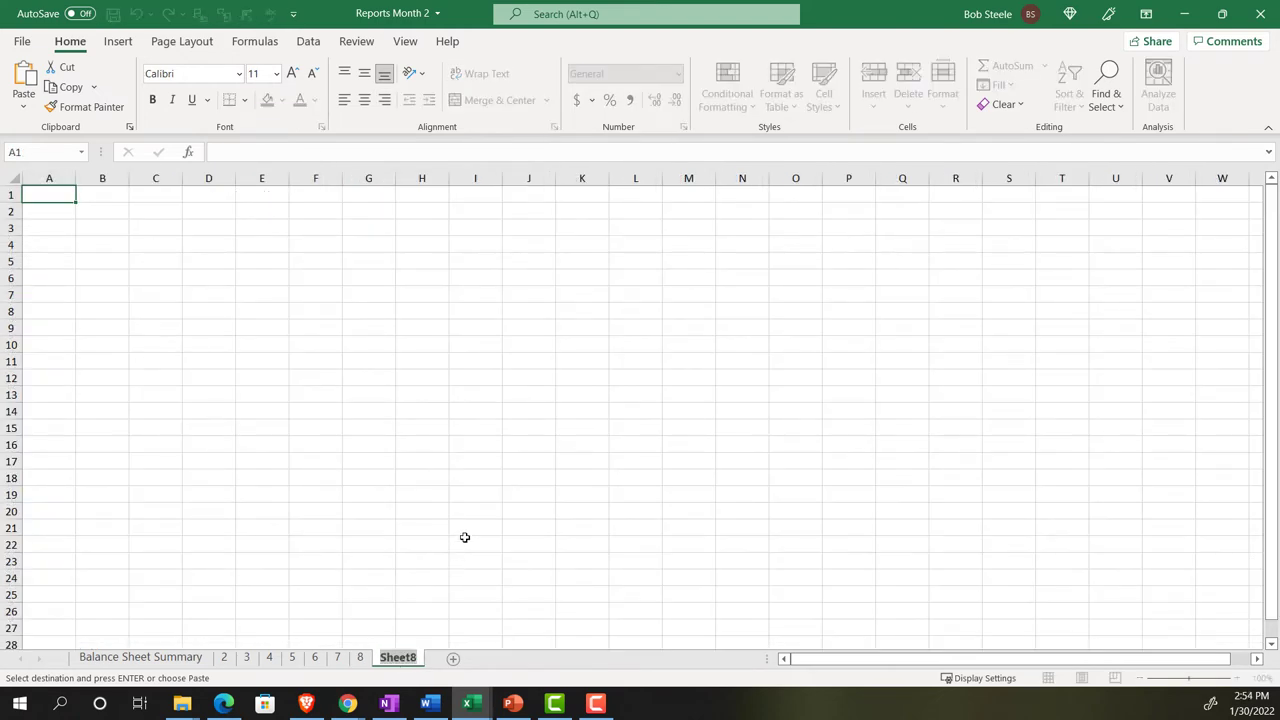
text(9)
click(464, 537)
Step: Paste the copied Transaction List by Date into sheet 9 at cell A1, and switch to Page Layout view and back to Normal view
click(56, 201)
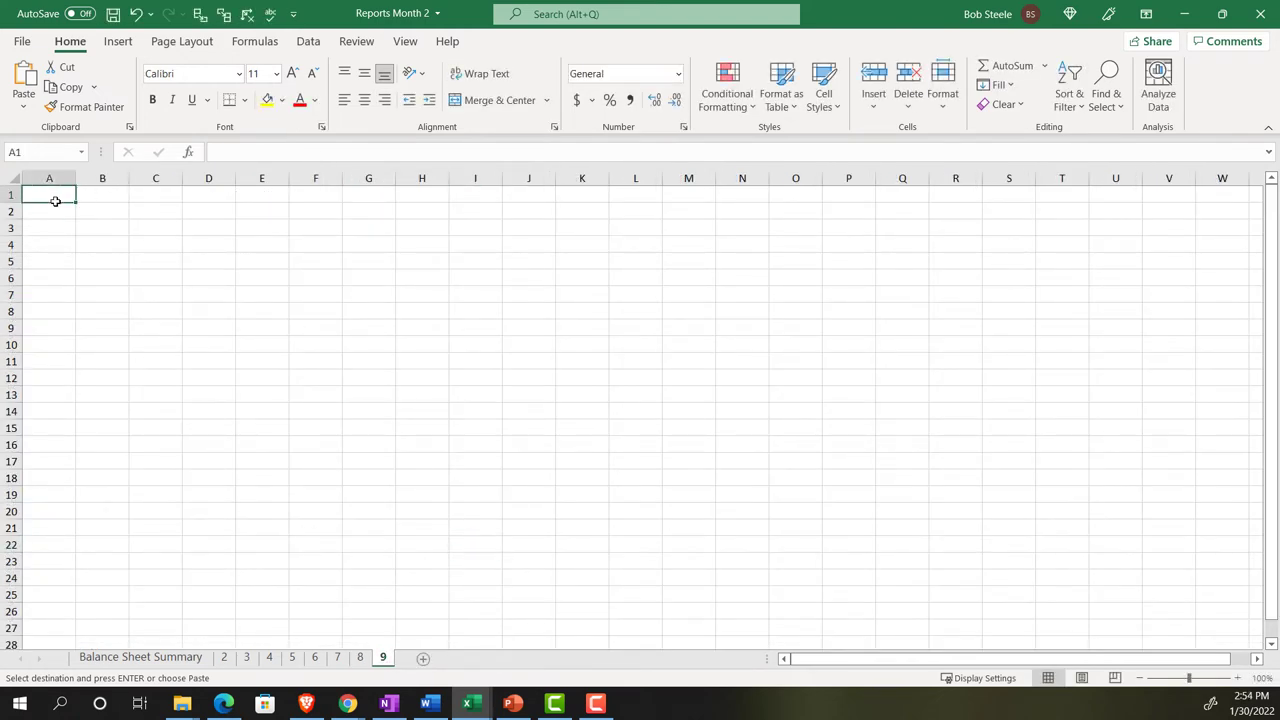
key(ctrl+v)
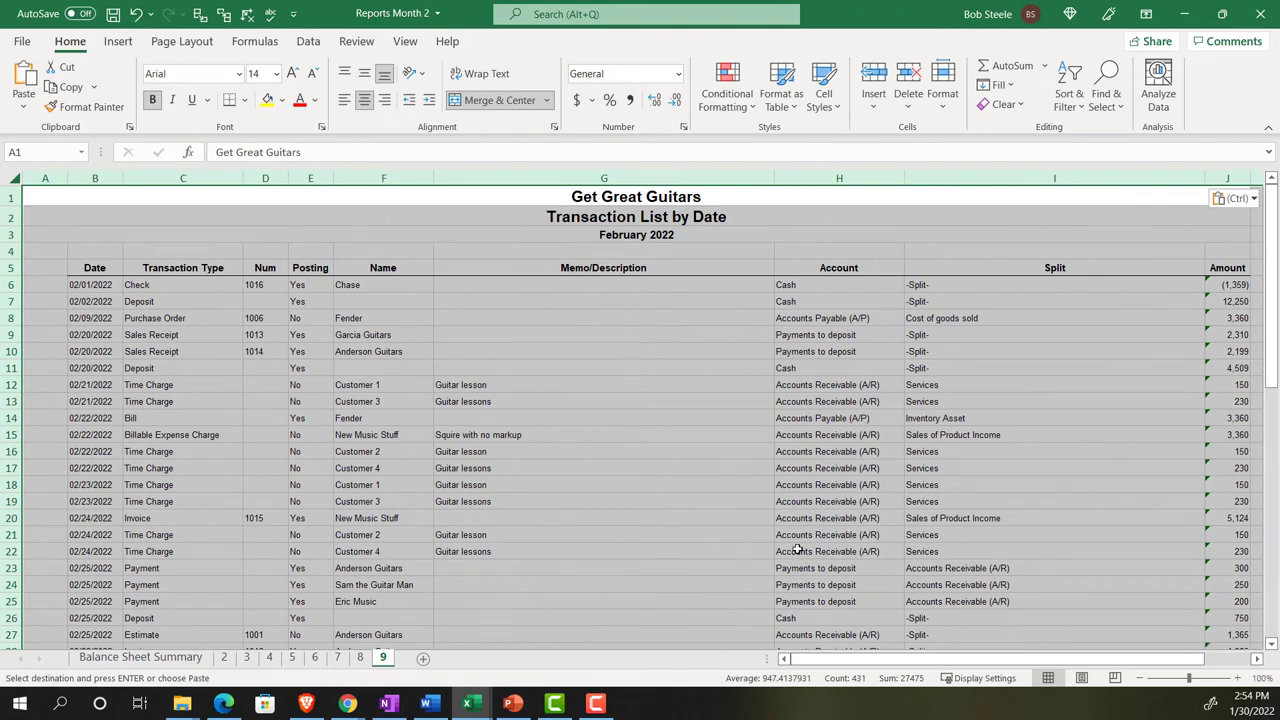
click(1081, 678)
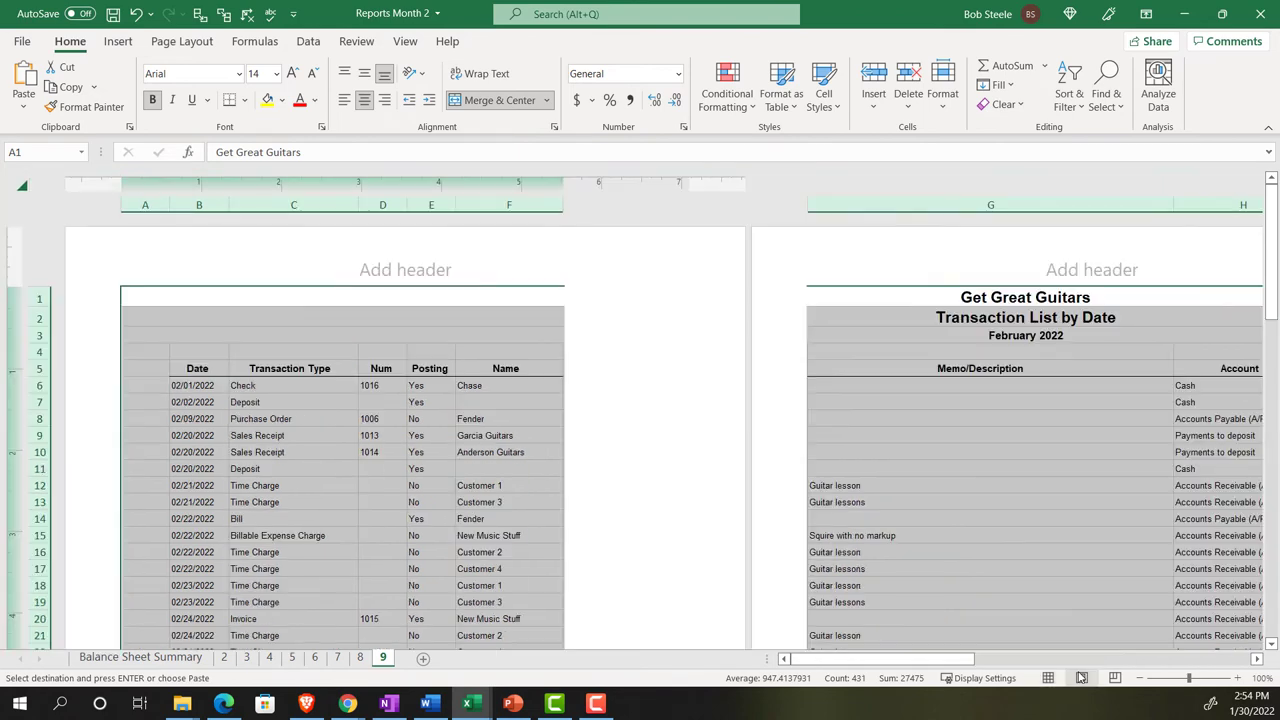
click(1048, 678)
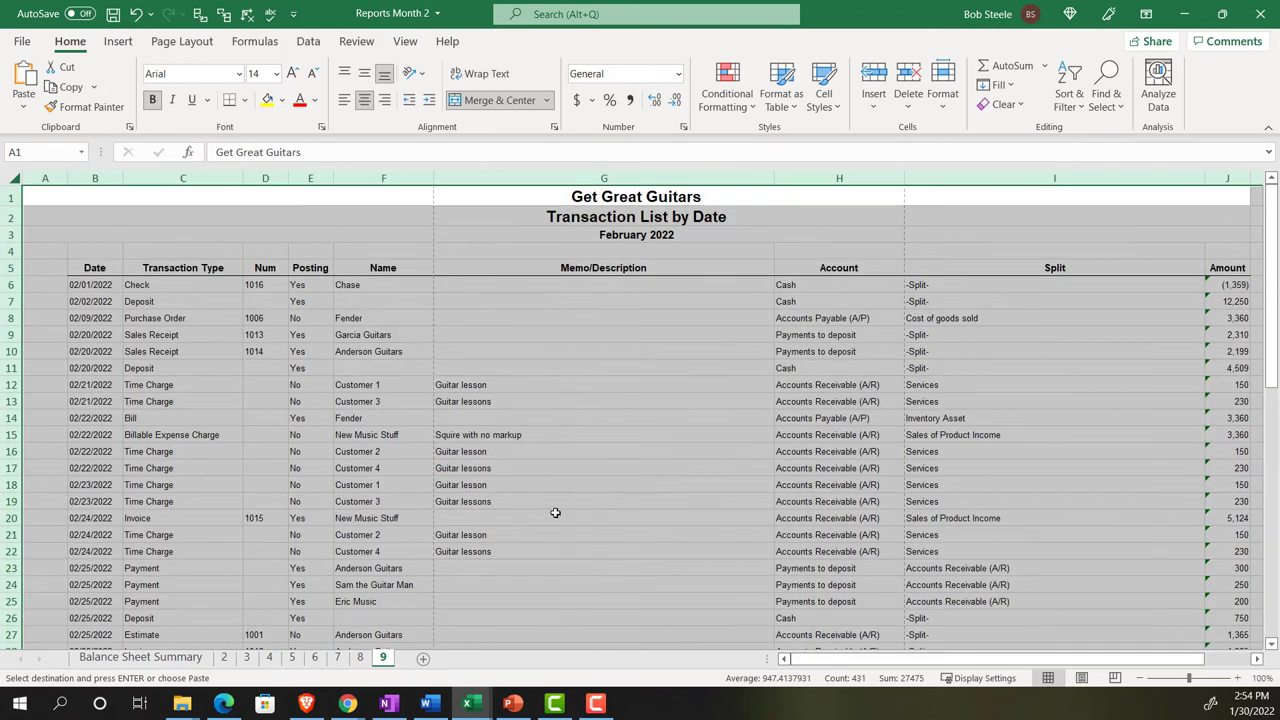
Step: Set the page orientation of sheet 9 to Landscape
ctrl+scroll(555, 513, up, 1)
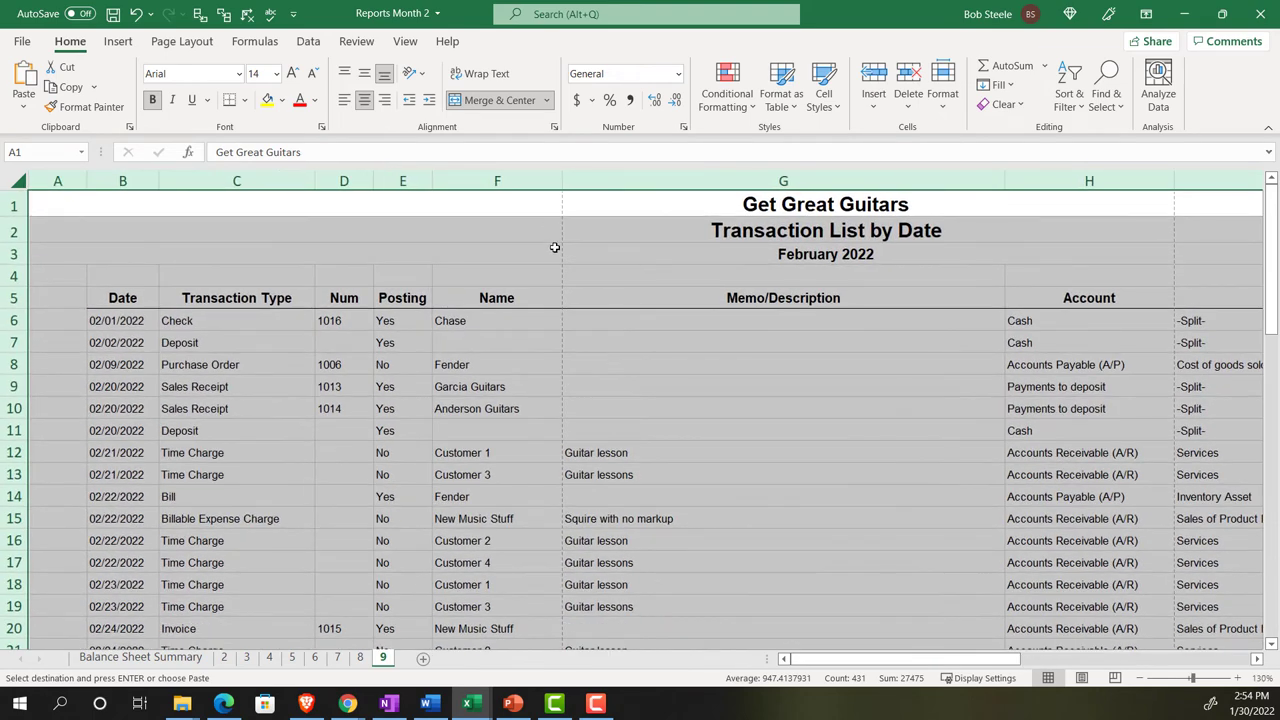
click(455, 343)
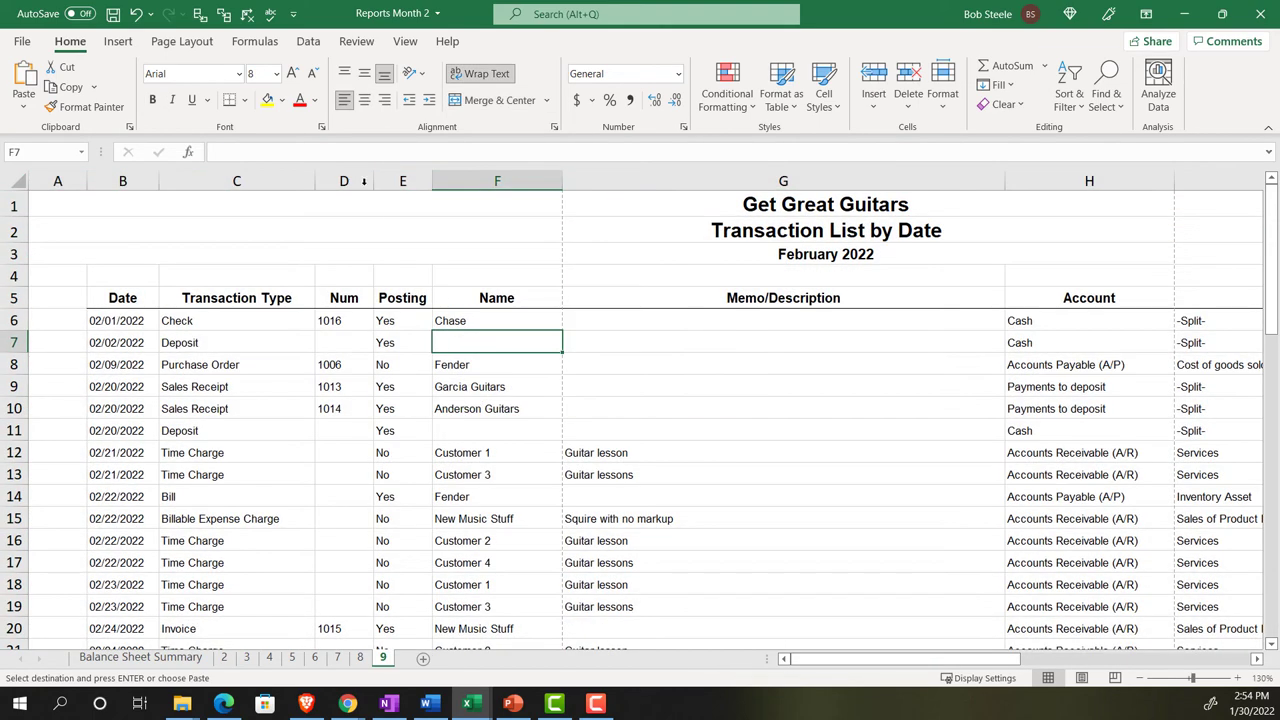
click(199, 48)
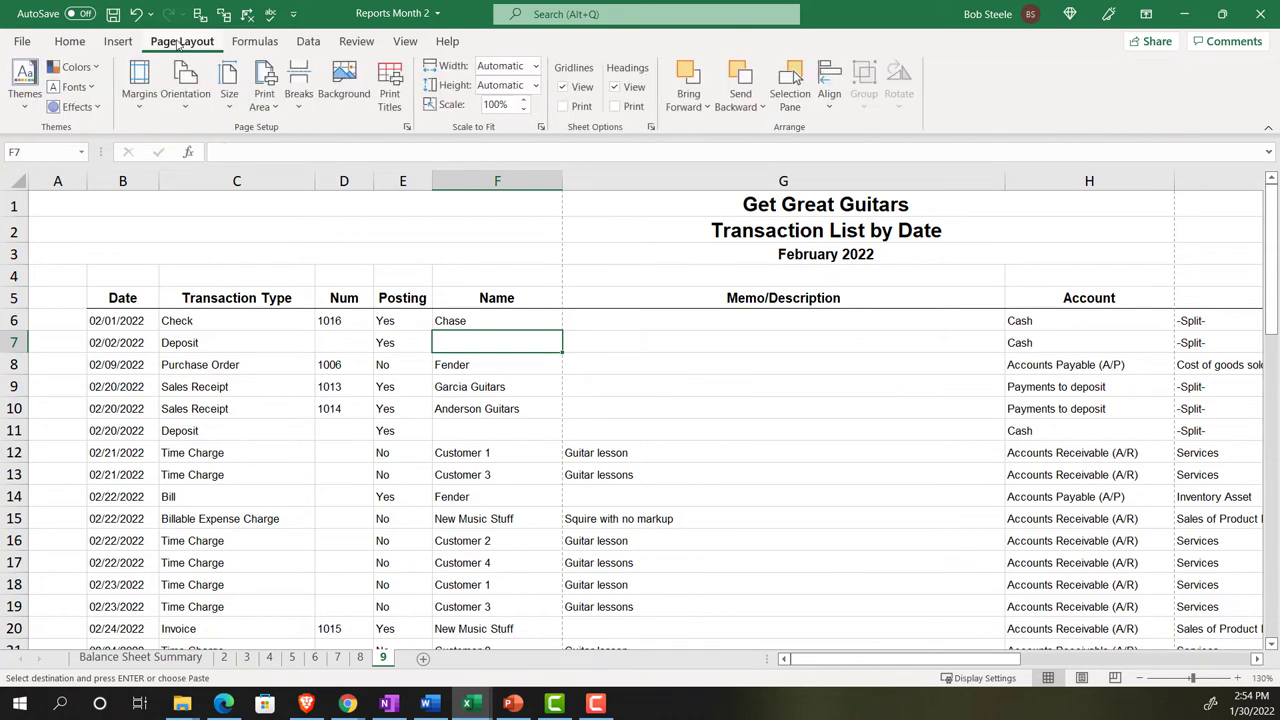
click(186, 90)
click(207, 181)
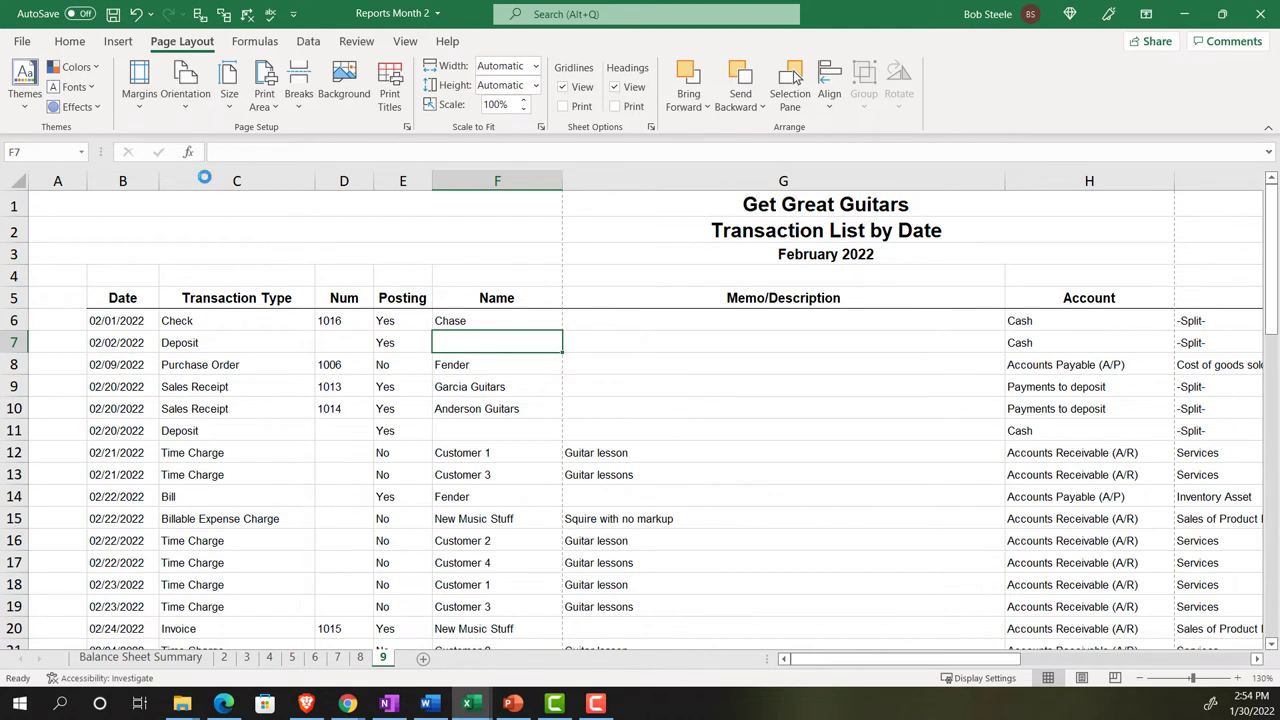
click(297, 357)
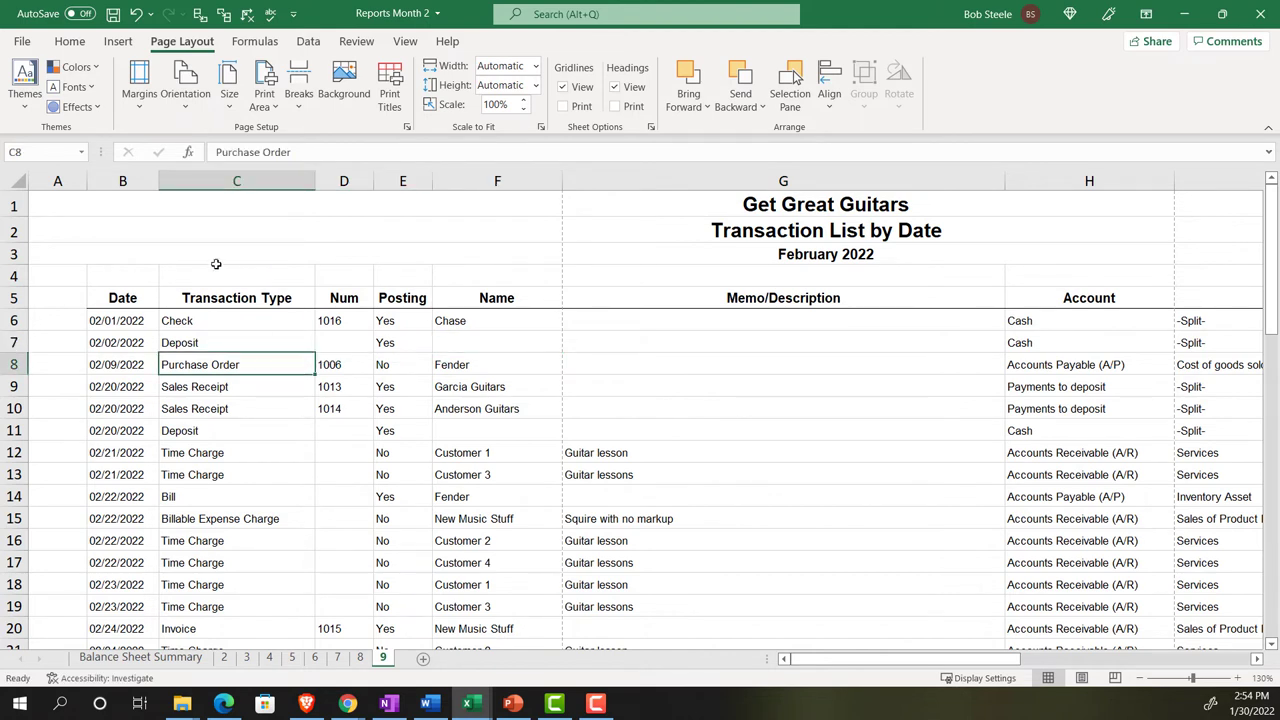
Step: Unmerge the three title rows on sheet 9: company name, Transaction List by Date and February 2022
click(150, 205)
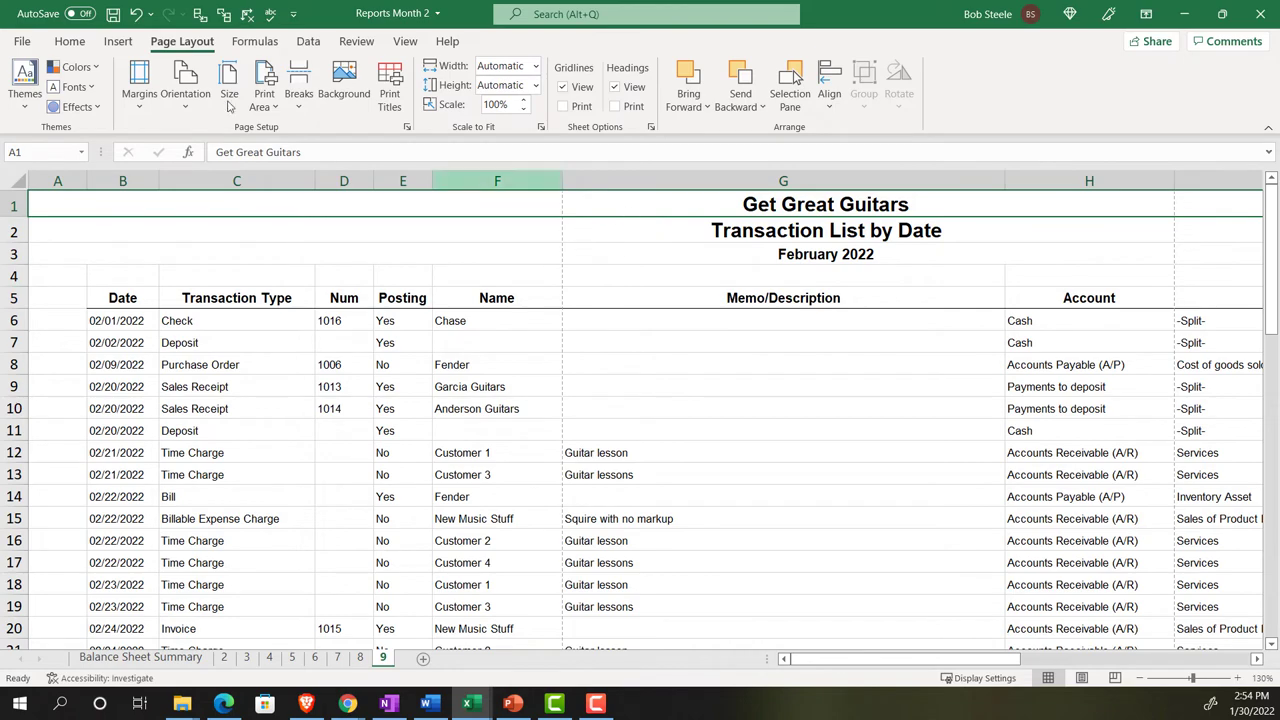
click(66, 44)
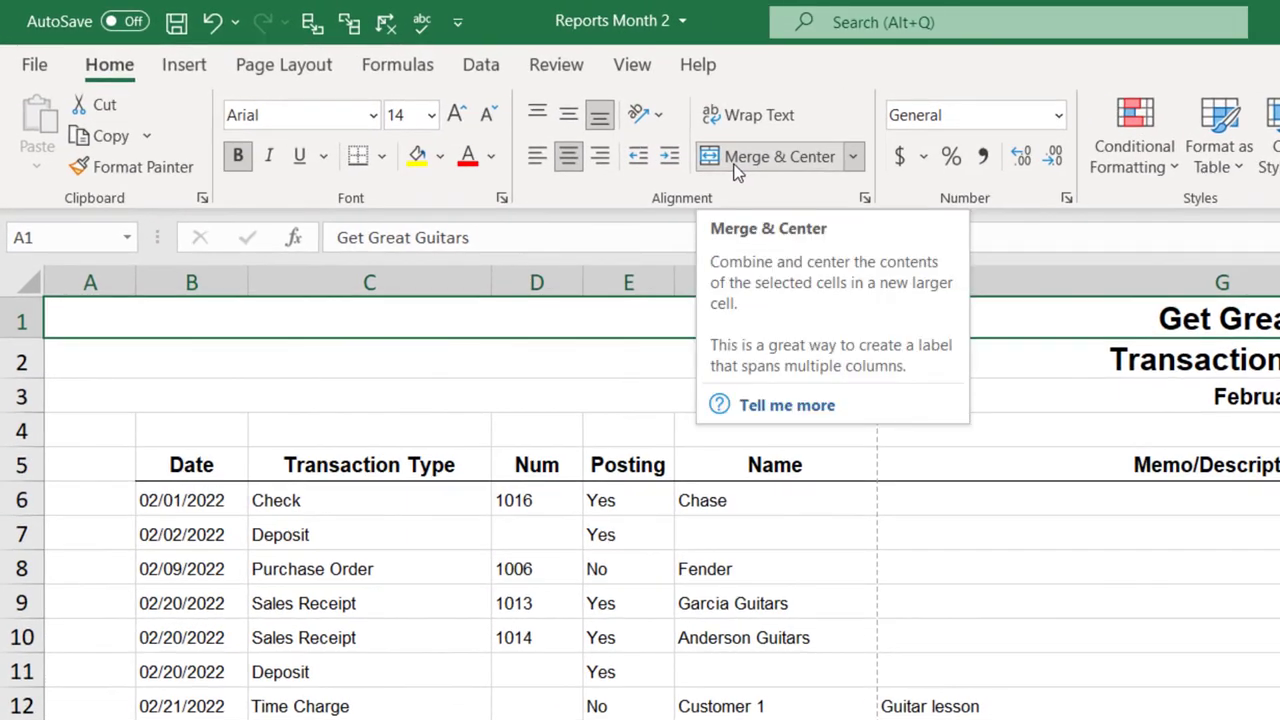
click(735, 170)
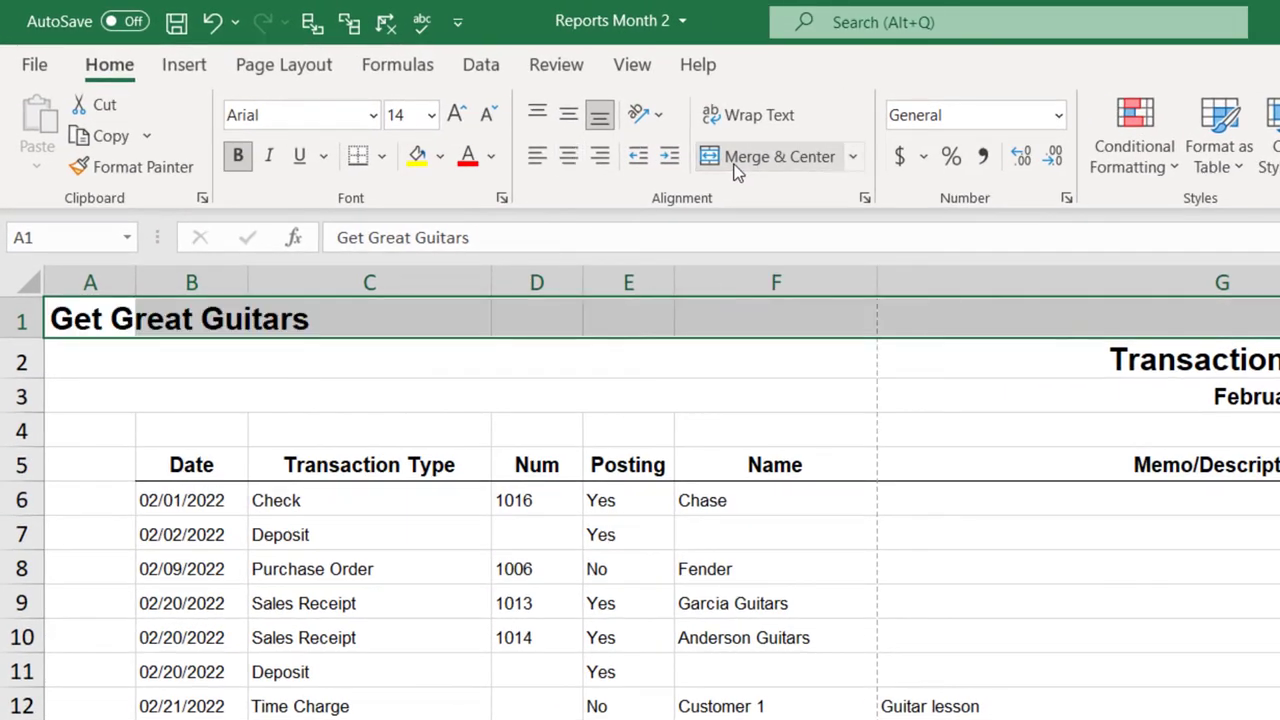
click(281, 363)
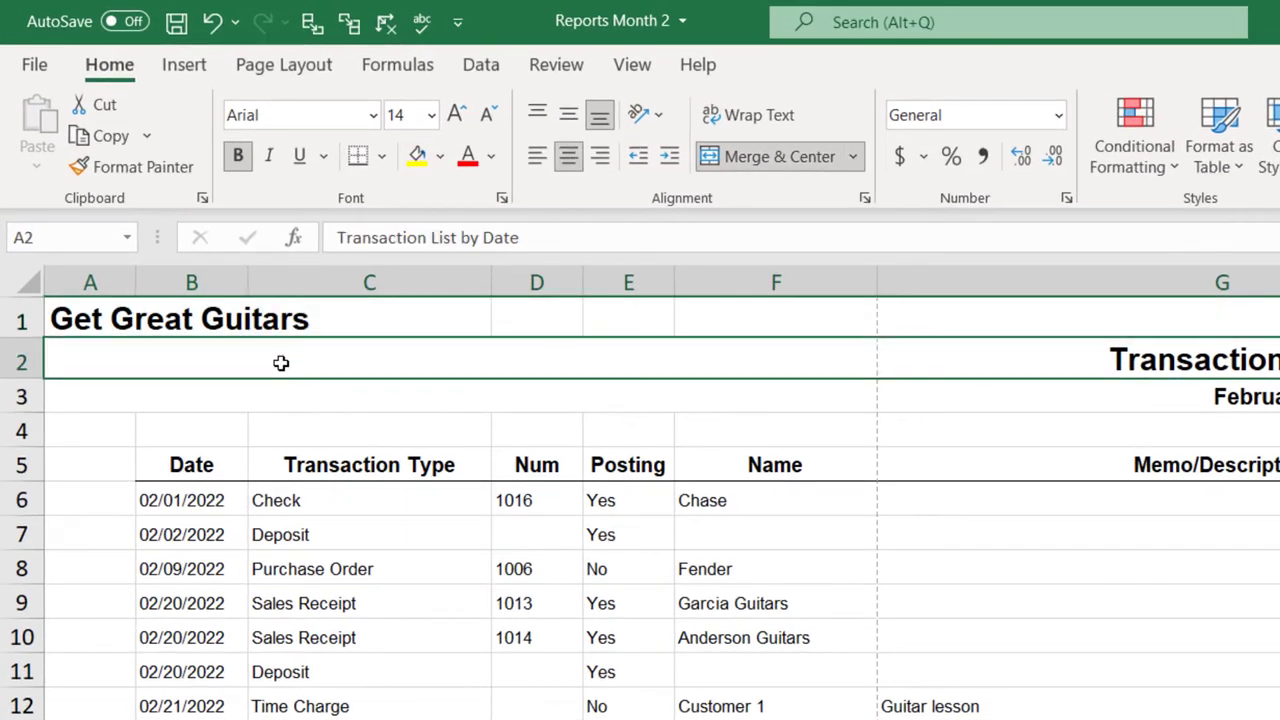
click(719, 158)
click(161, 383)
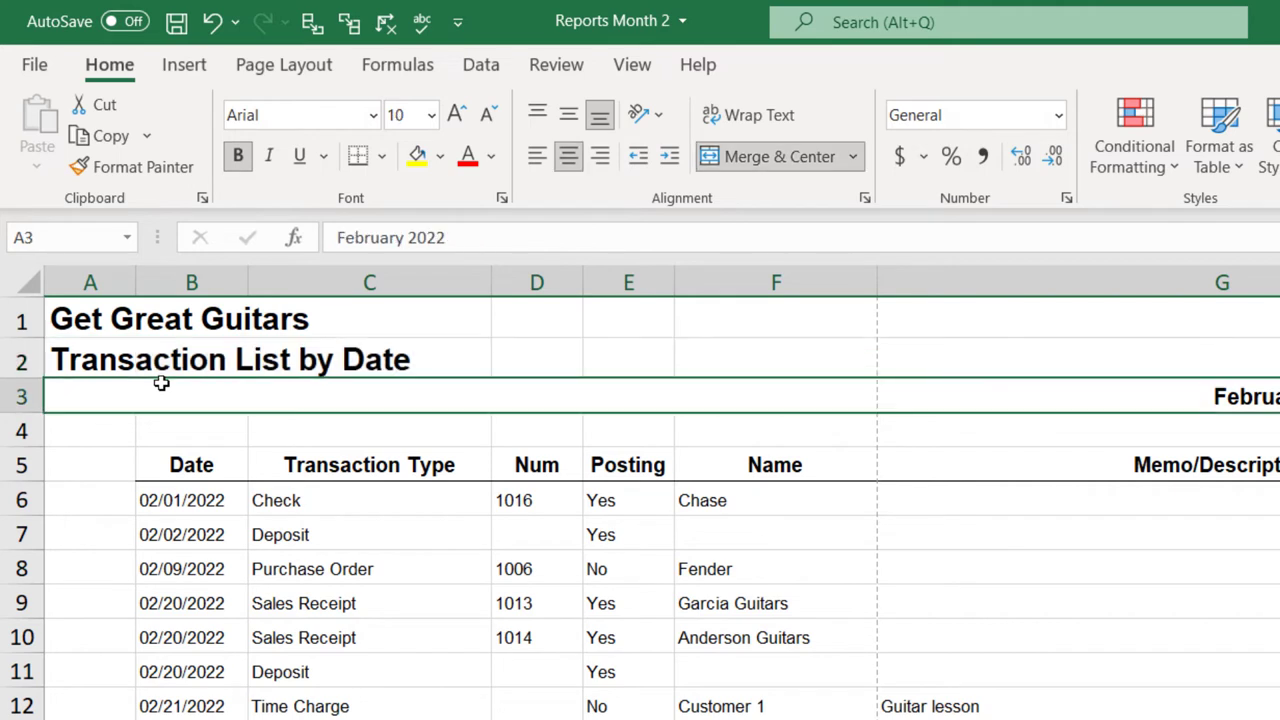
click(725, 164)
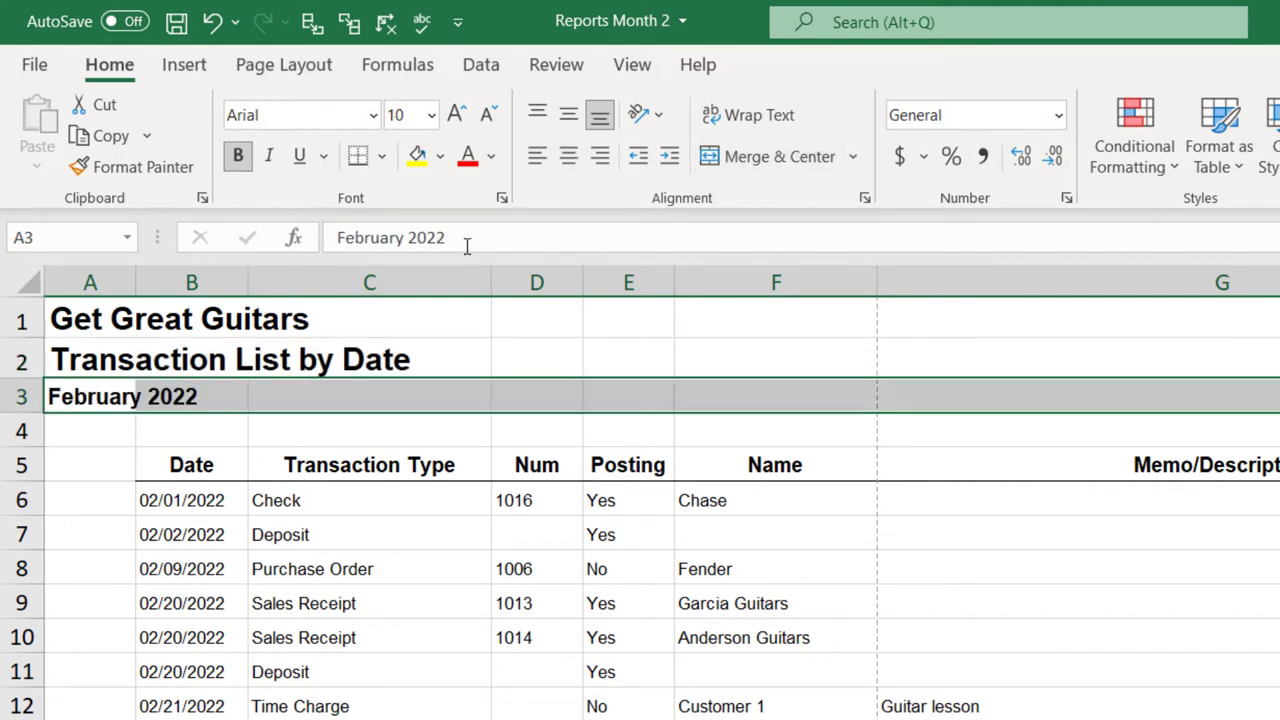
Step: Move the three title cells A1:A3 one column over to B1:B3
drag(58, 316, 60, 400)
drag(150, 330, 240, 332)
click(90, 465)
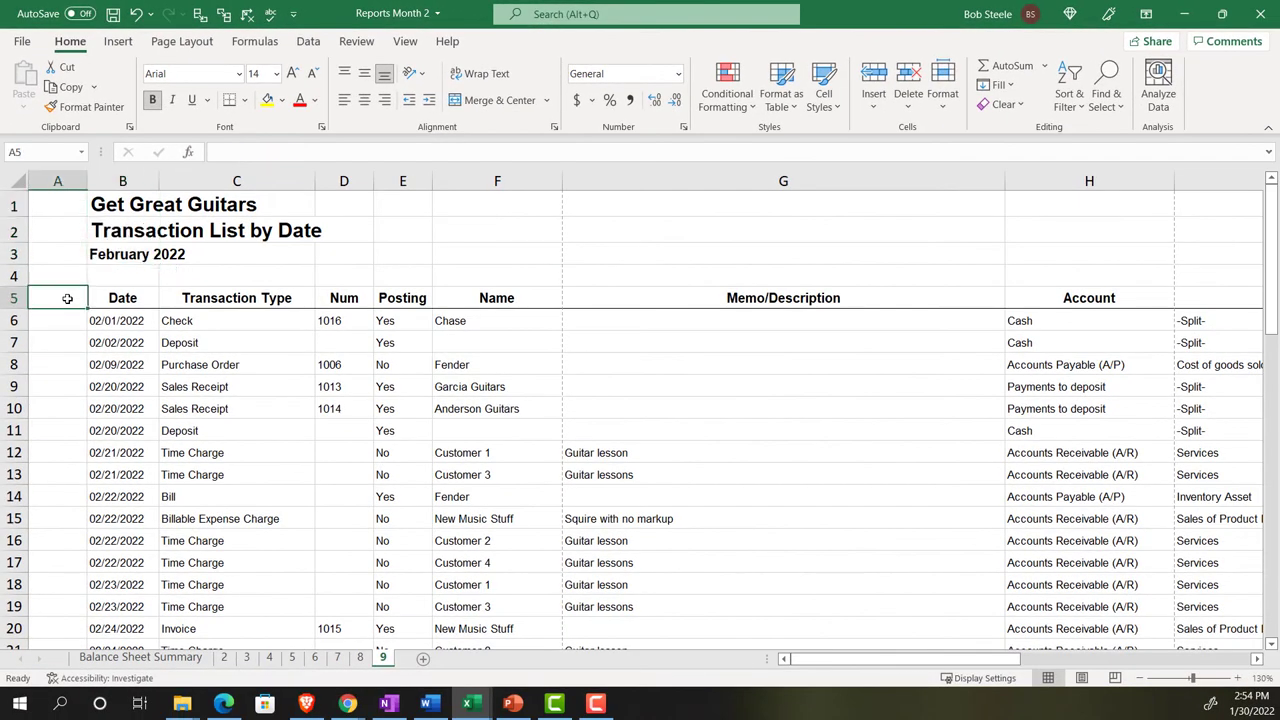
Step: Delete the empty column A from sheet 9
scroll(67, 298, down, 19)
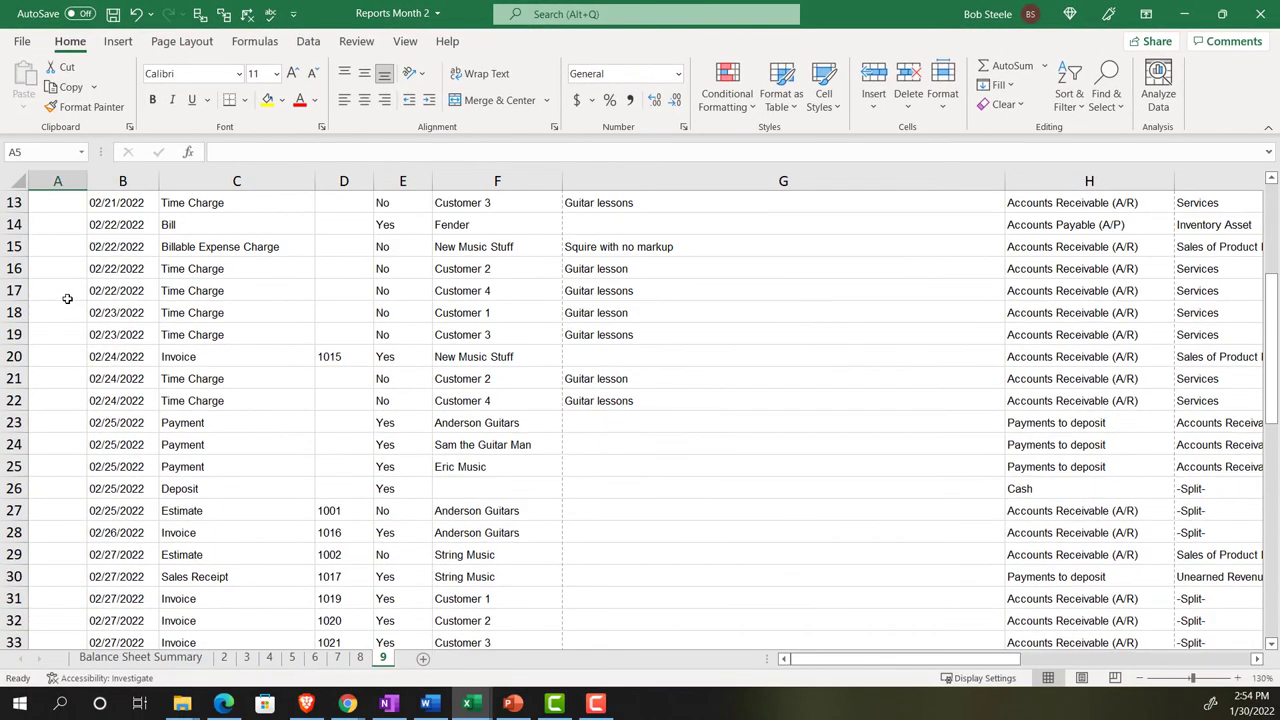
scroll(67, 298, up, 19)
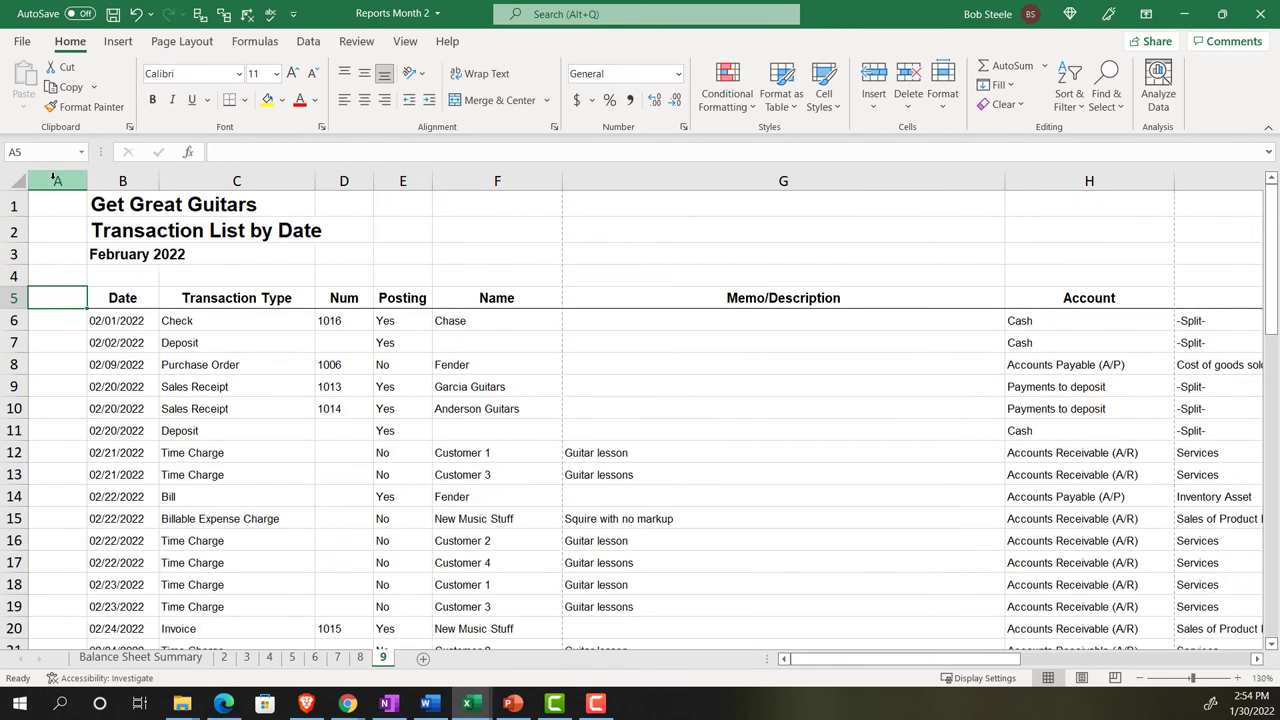
click(55, 179)
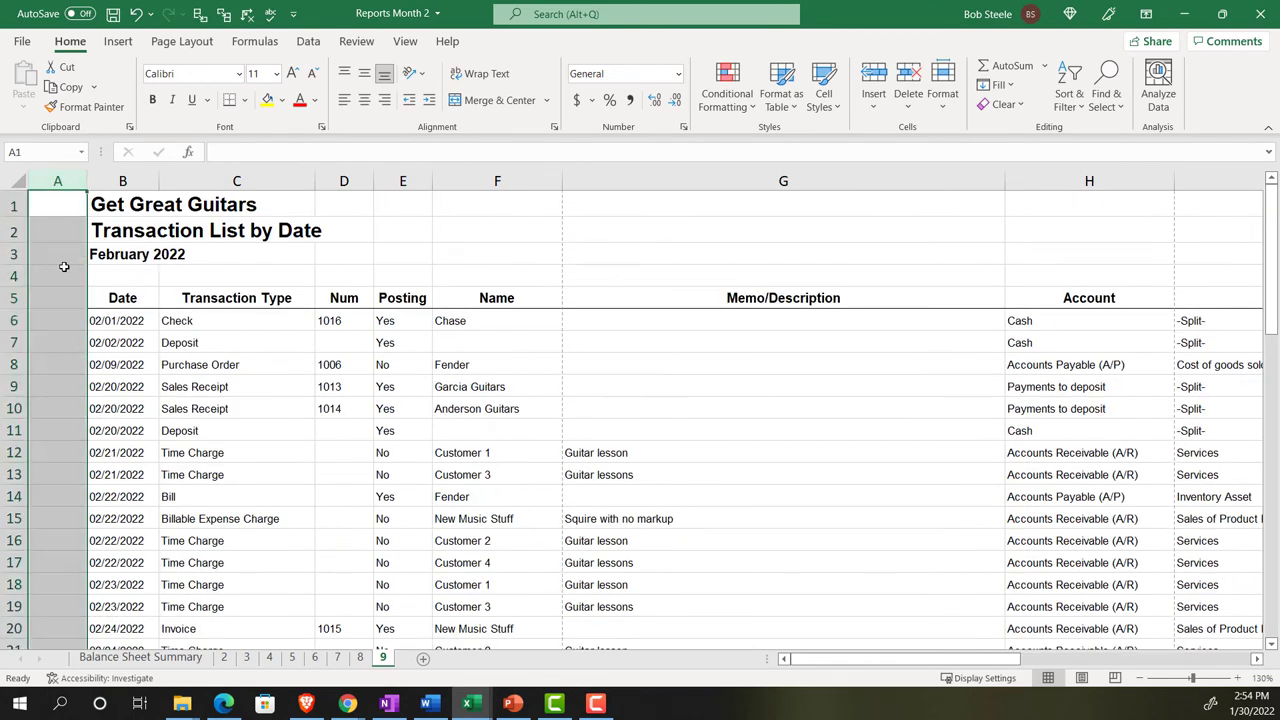
right_click(63, 266)
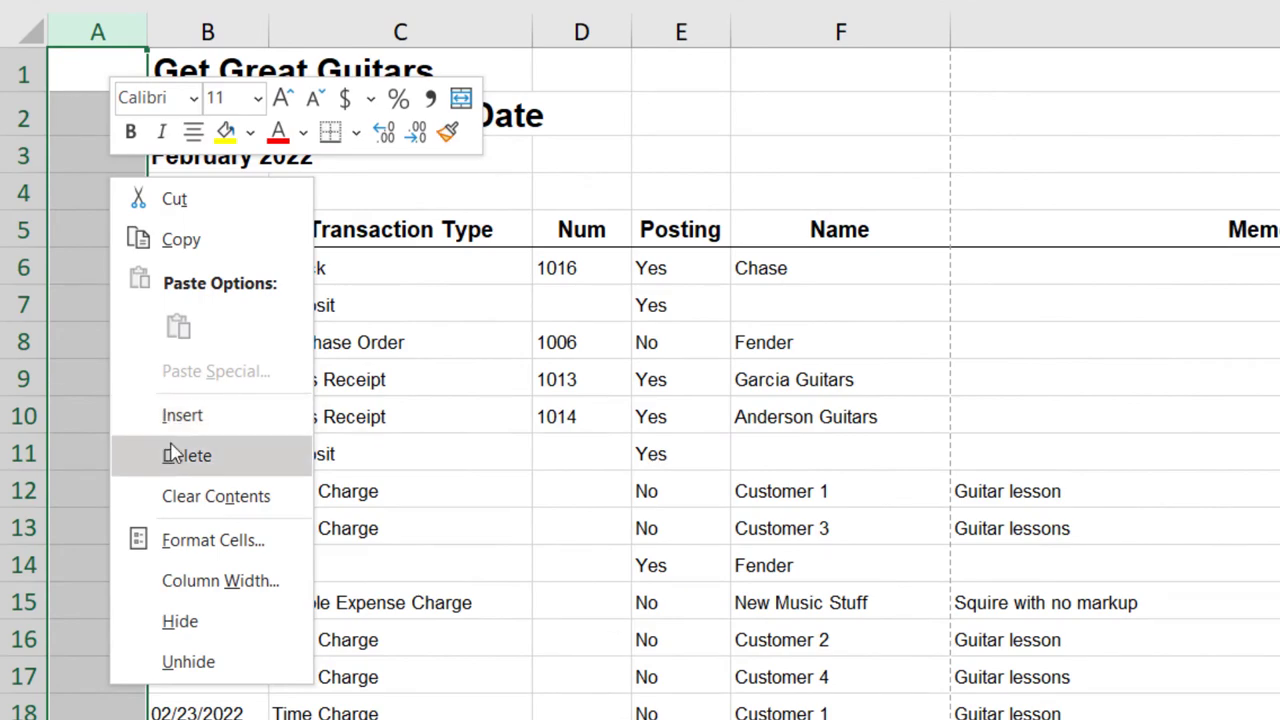
click(180, 455)
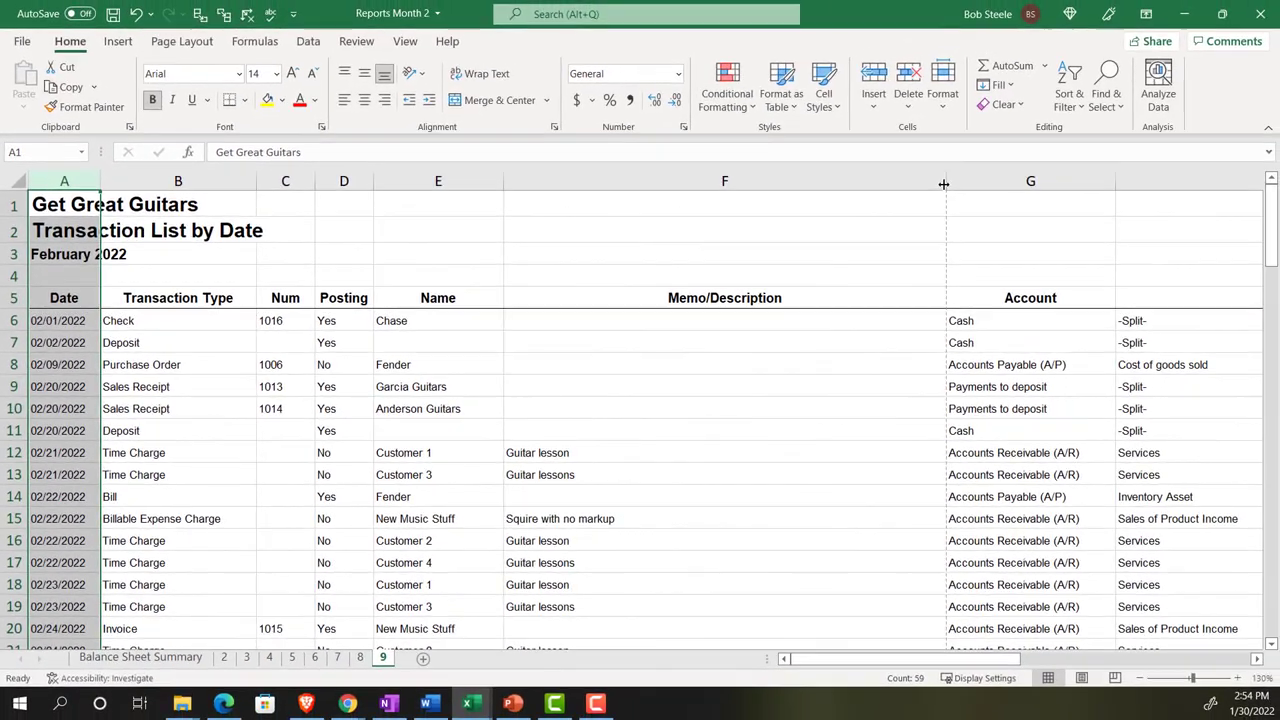
Step: Narrow the Memo/Description column F and the Split column H to roughly the width of their entries
drag(943, 184, 918, 188)
drag(762, 203, 625, 203)
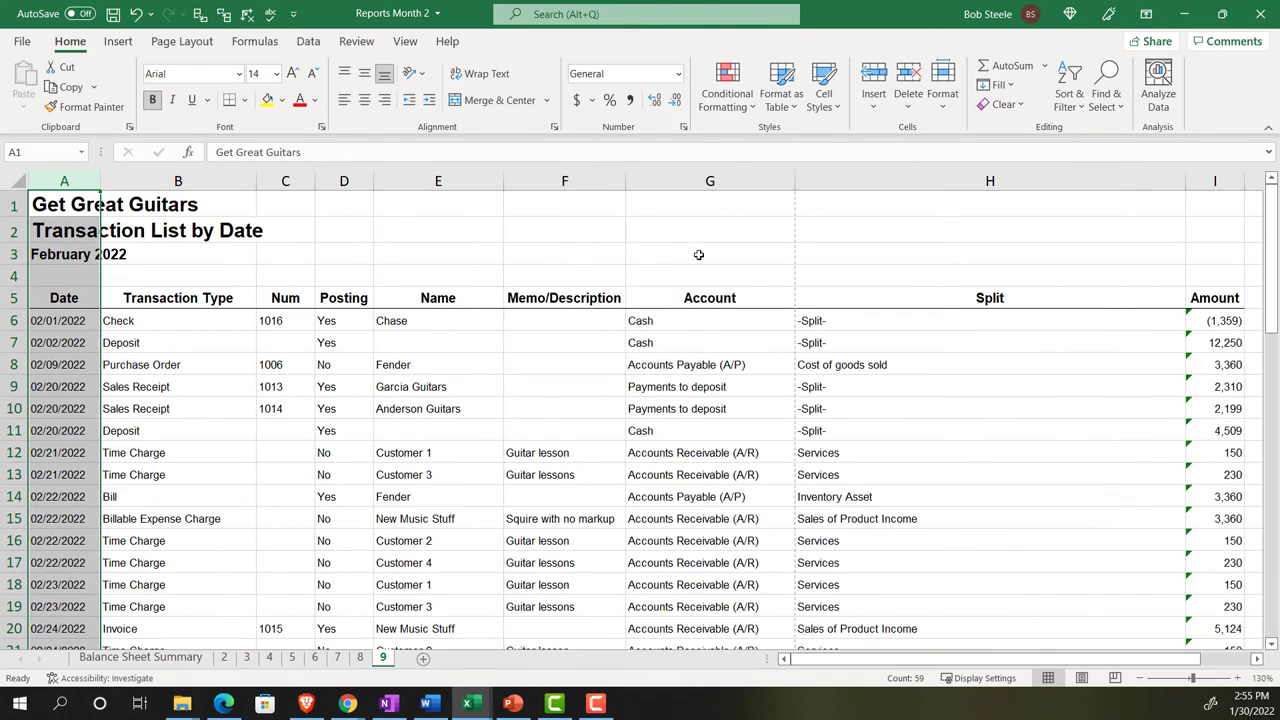
scroll(732, 314, up, 1)
click(982, 388)
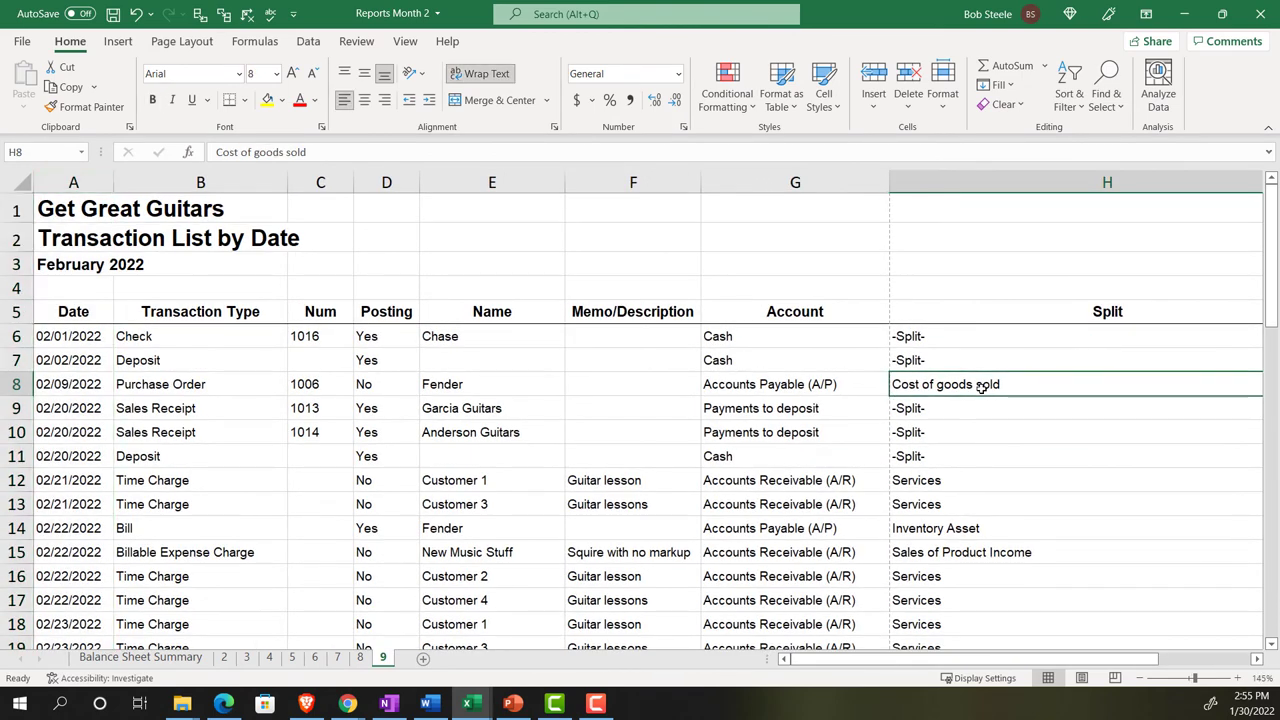
key(Right)
key(Right)
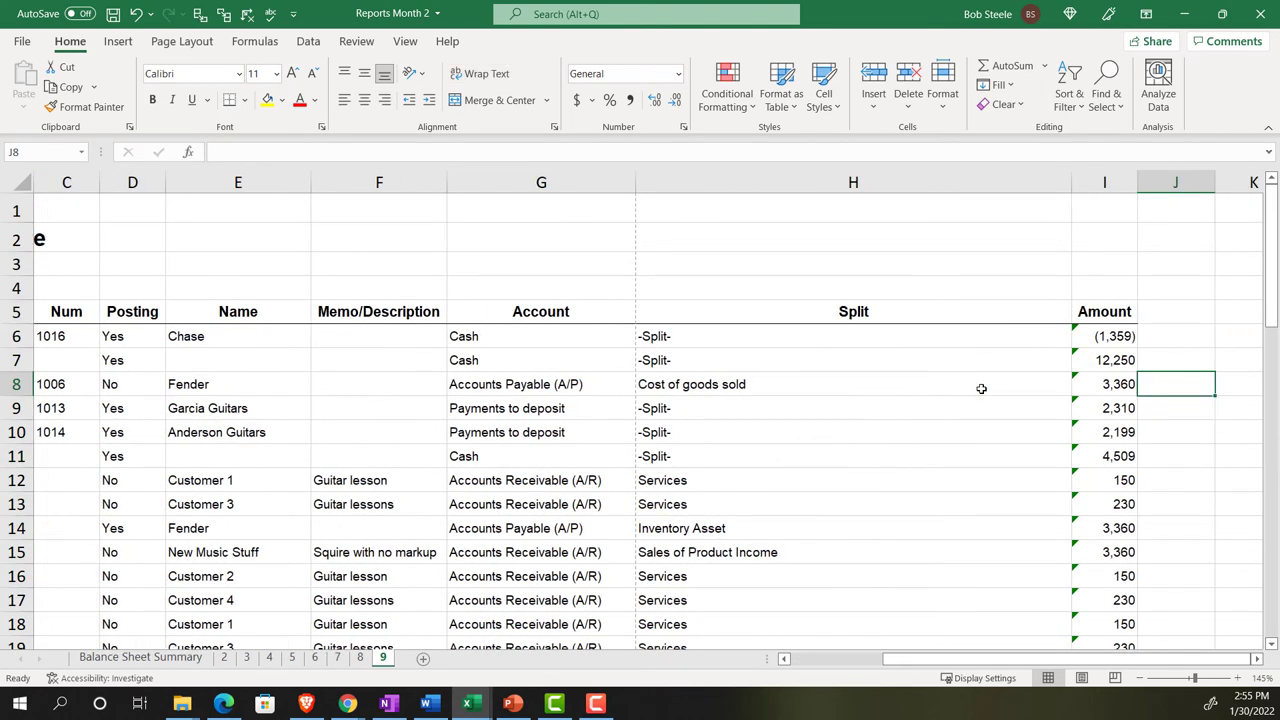
drag(1070, 183, 967, 197)
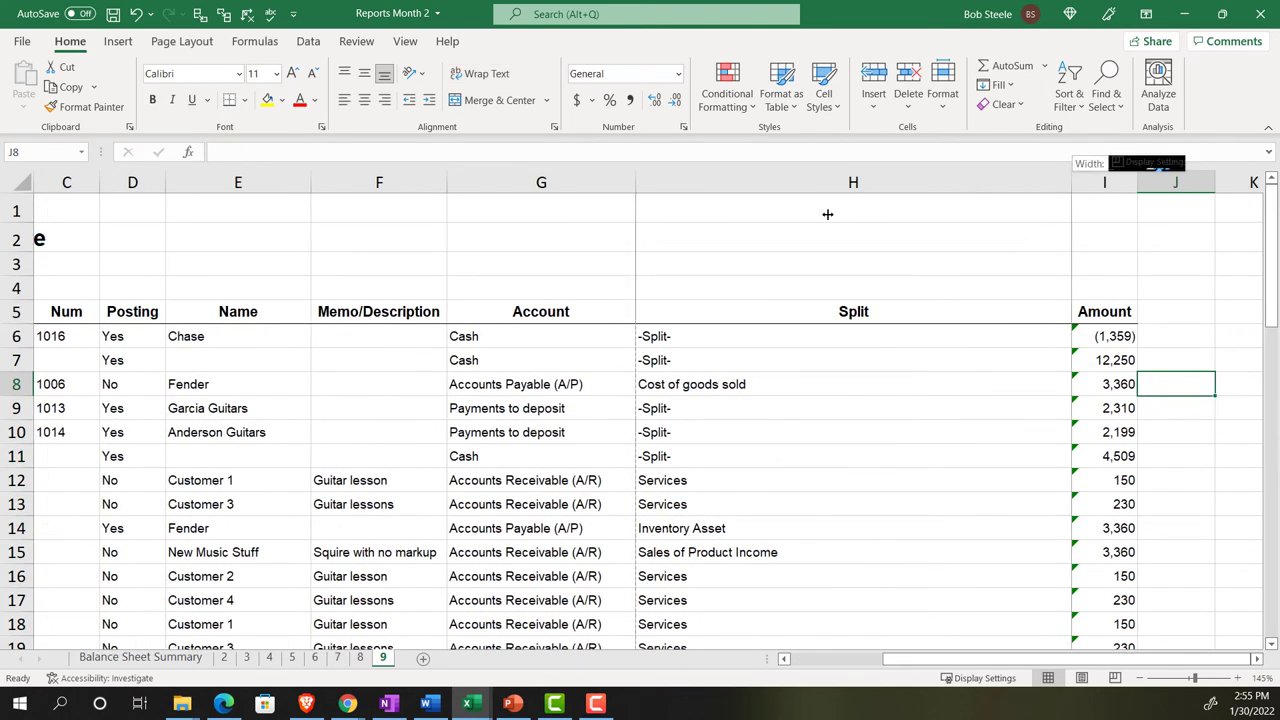
drag(827, 214, 790, 230)
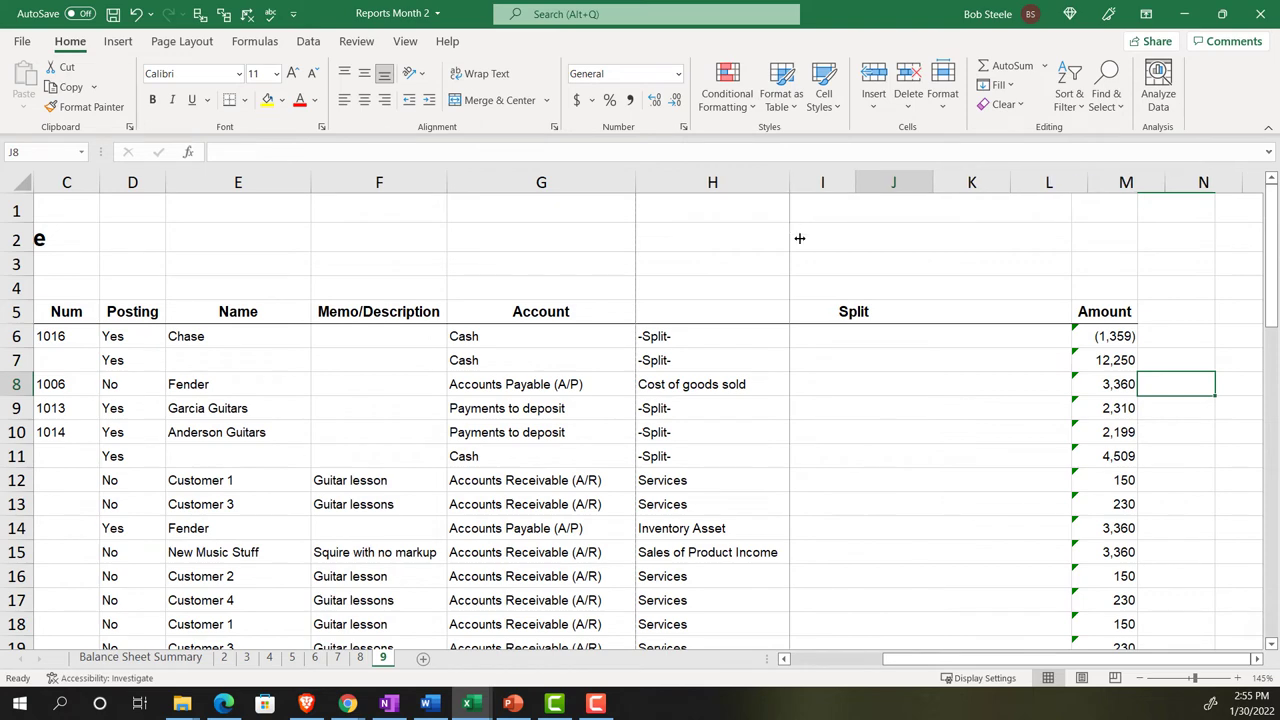
click(768, 402)
key(Left)
key(Left)
key(Left)
key(Left)
key(Left)
key(Left)
key(Left)
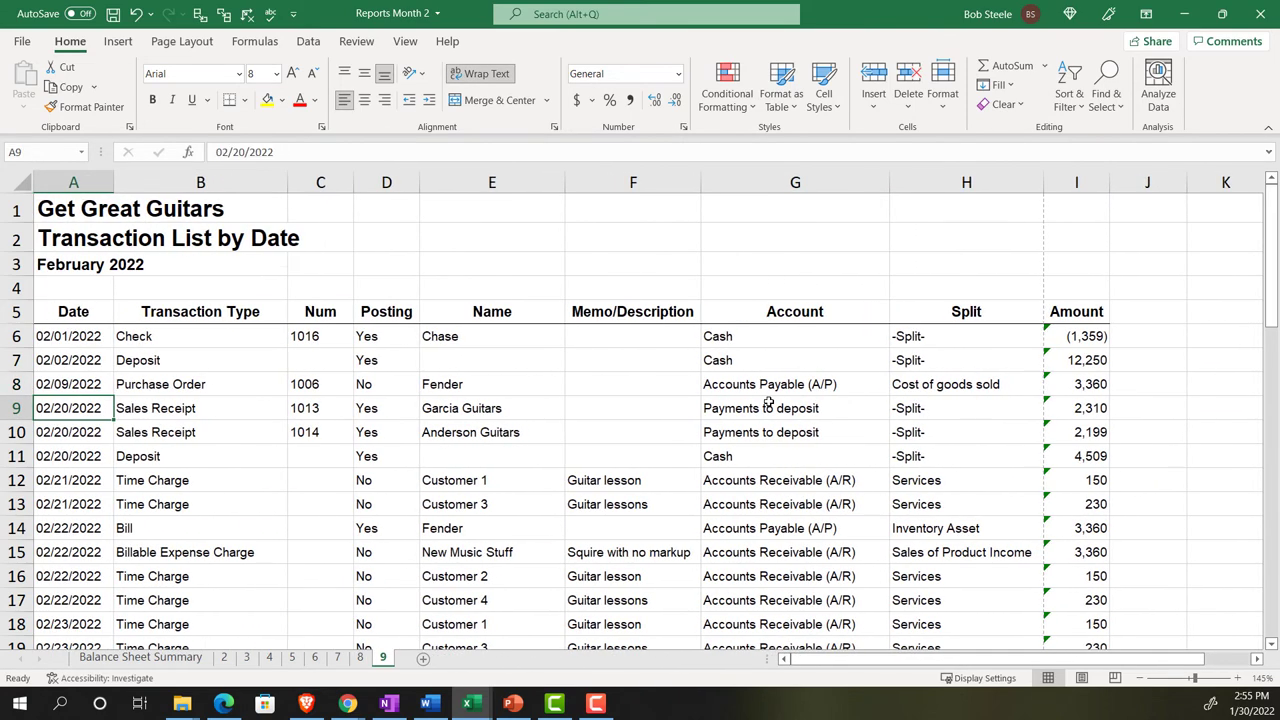
Step: Hide the Posting column D on sheet 9
click(394, 382)
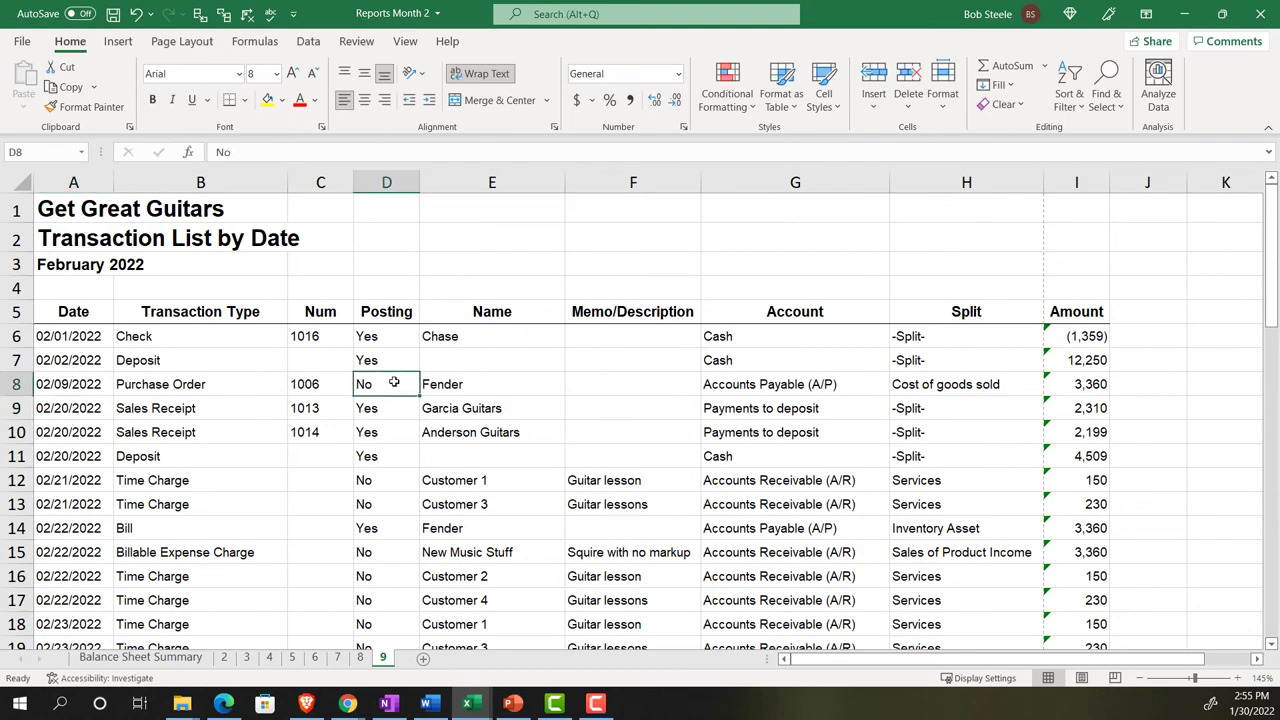
scroll(394, 382, down, 13)
scroll(394, 381, down, 2)
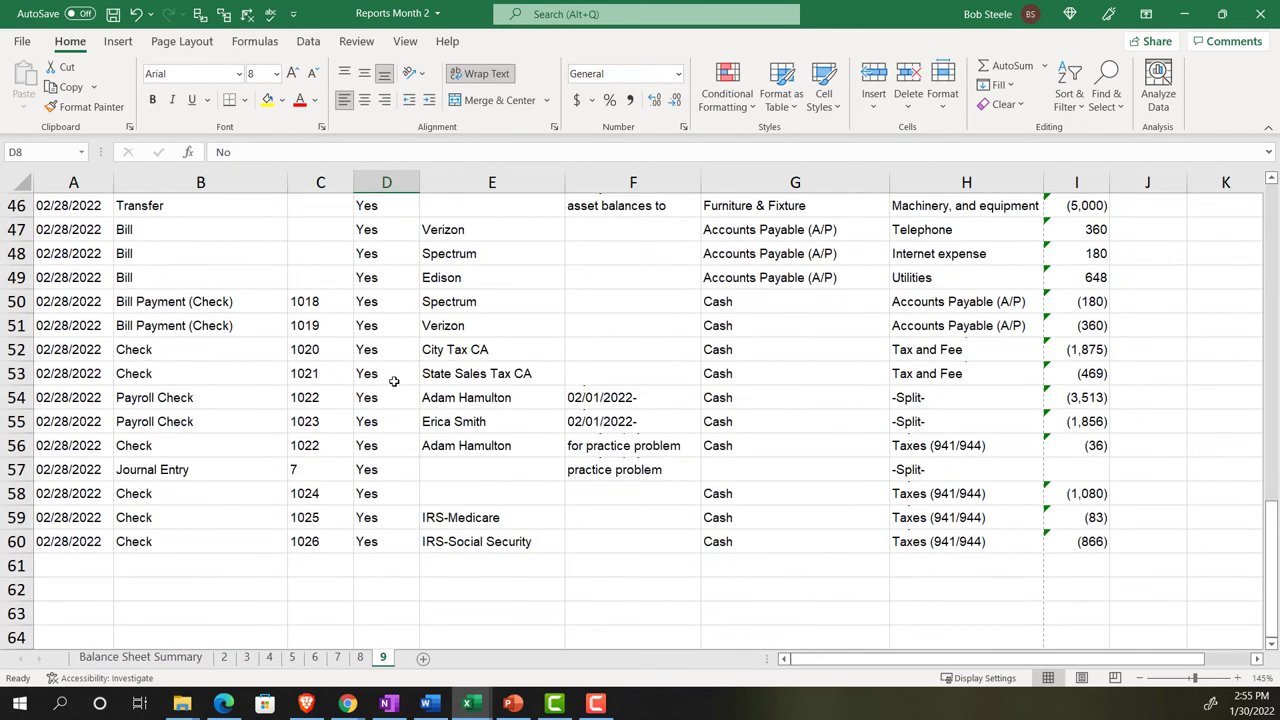
scroll(392, 374, up, 15)
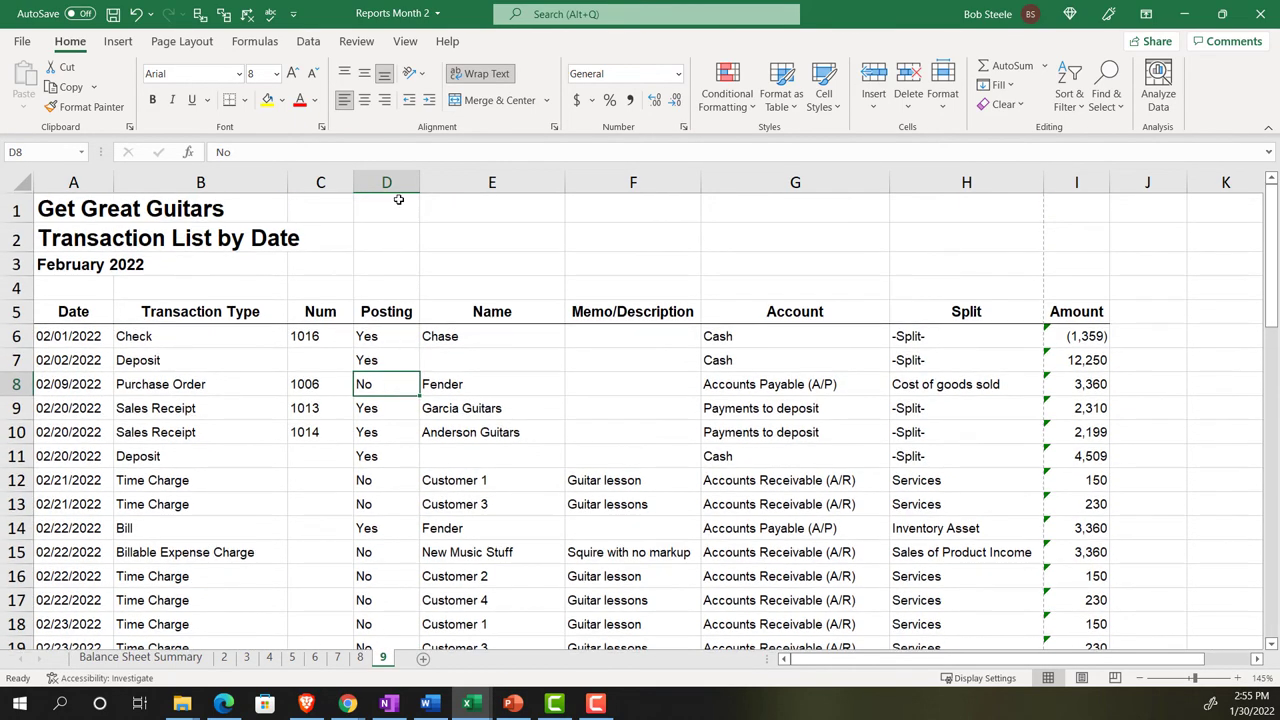
click(391, 183)
right_click(385, 246)
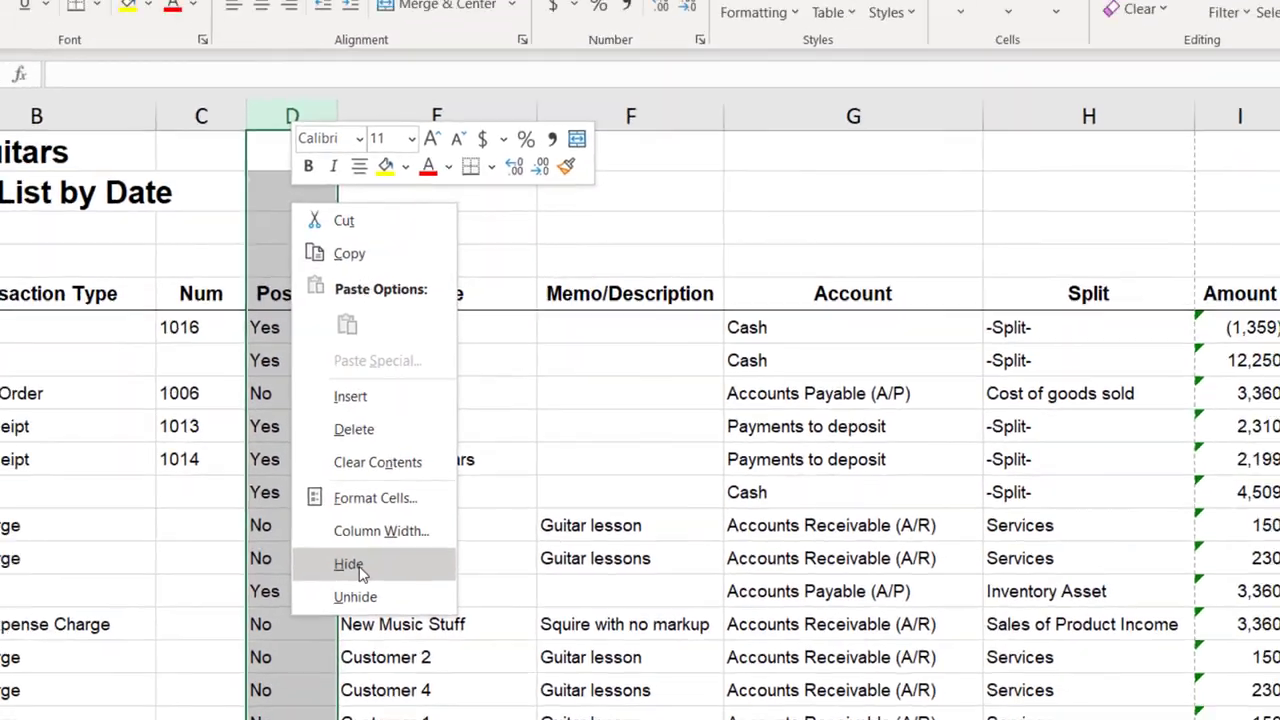
click(312, 589)
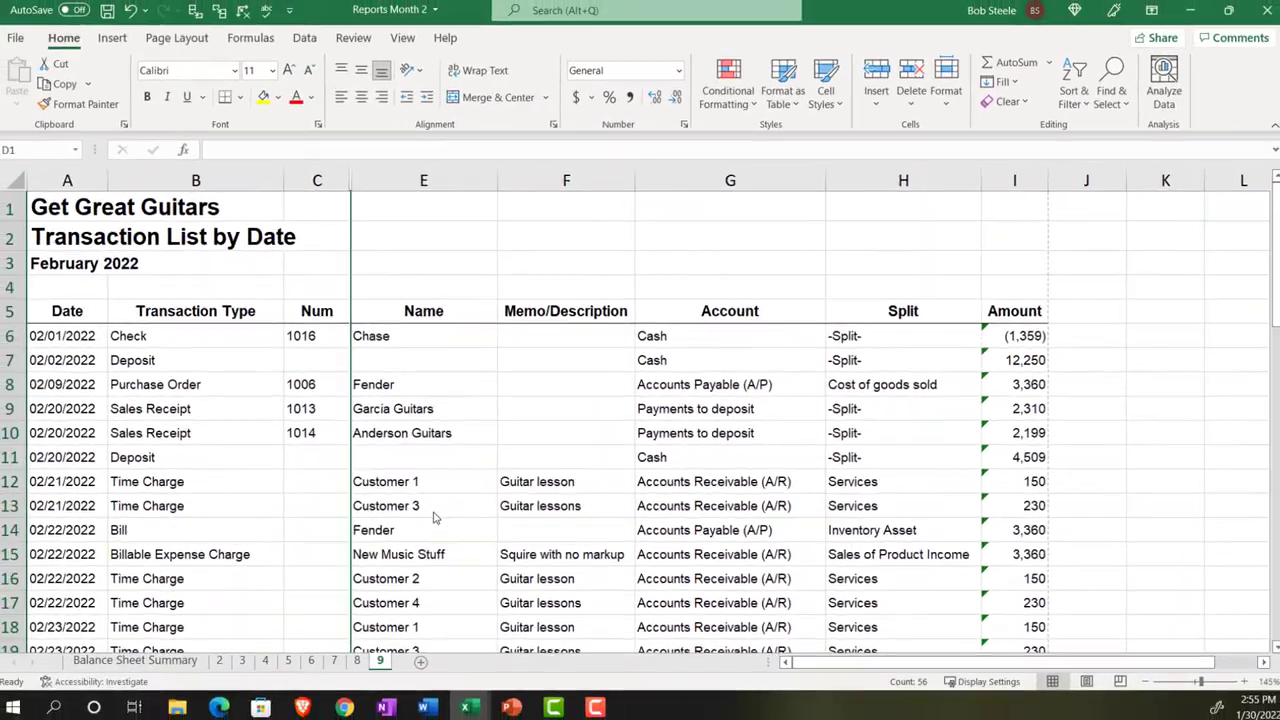
click(443, 508)
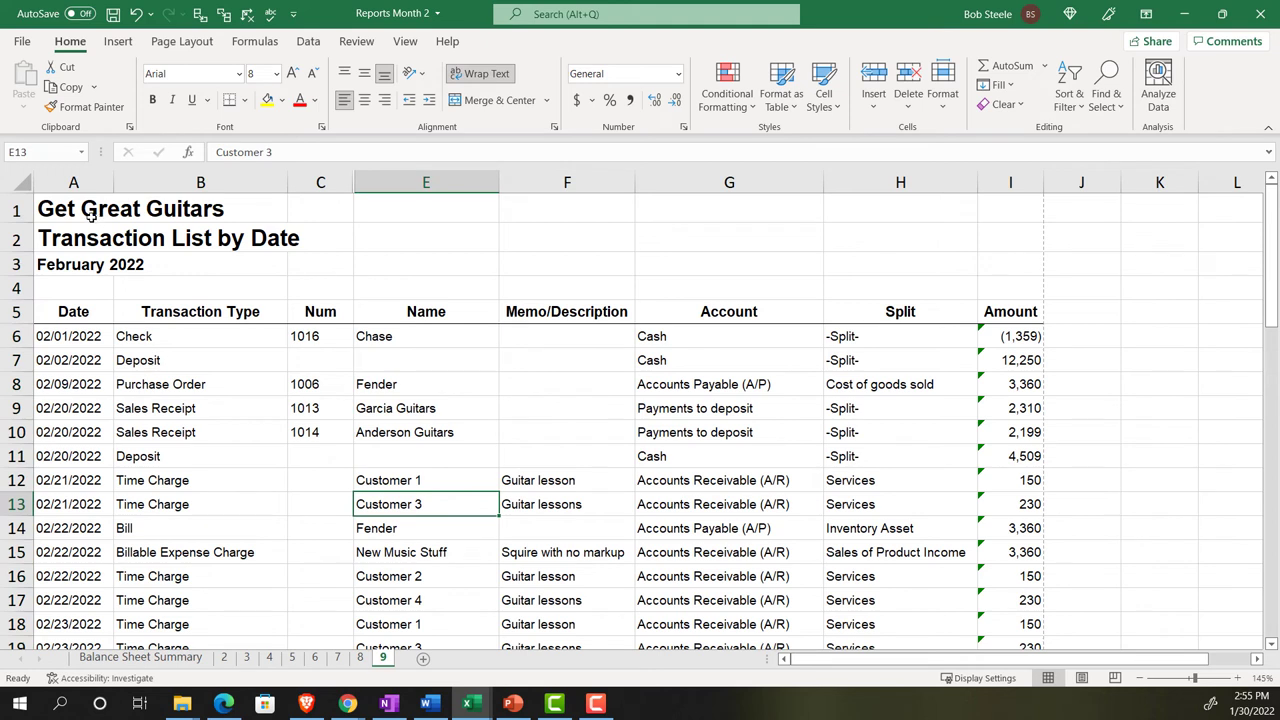
Step: Center the company name in row 1 across A1:I1 with Center Across Selection, without merging the cells
drag(75, 210, 1006, 206)
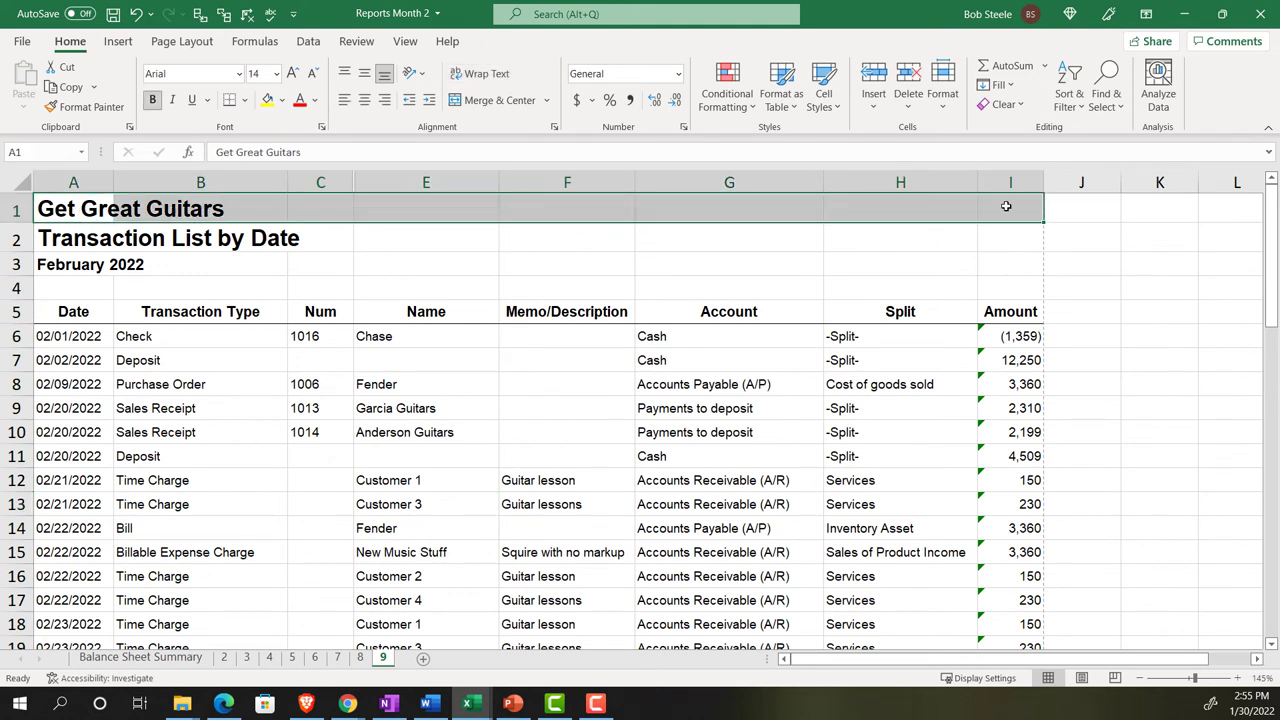
right_click(537, 211)
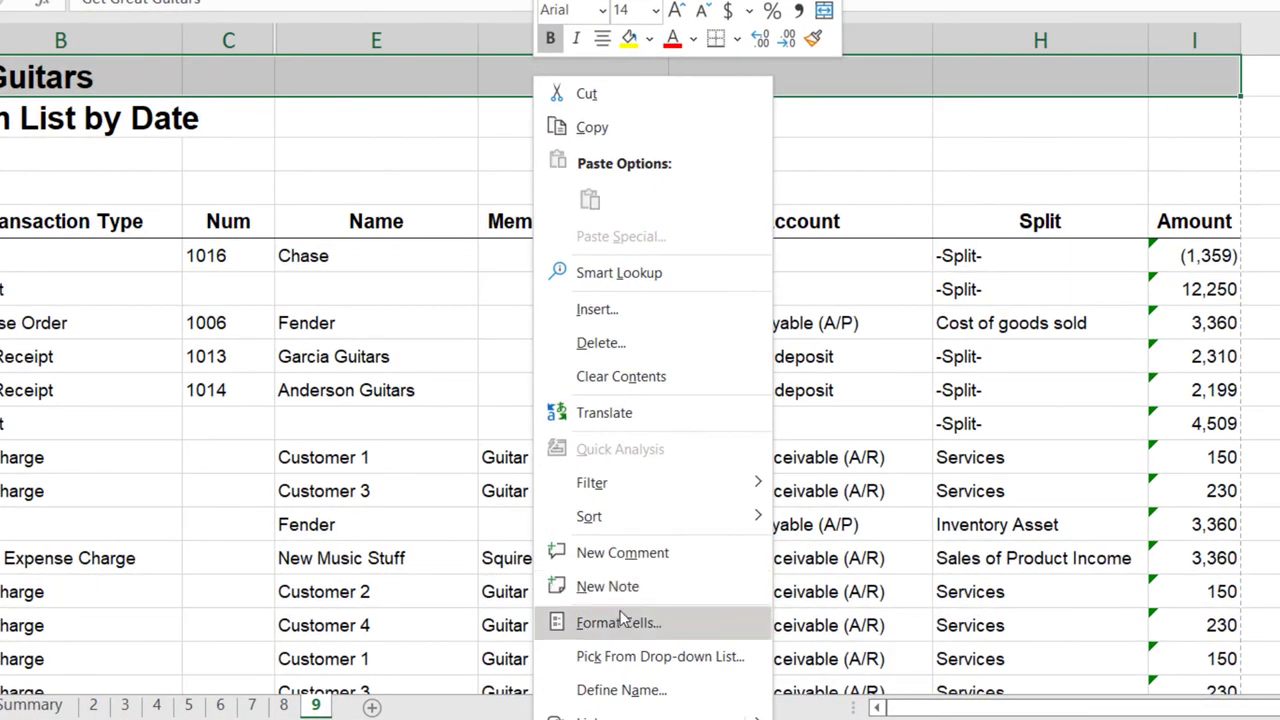
click(620, 621)
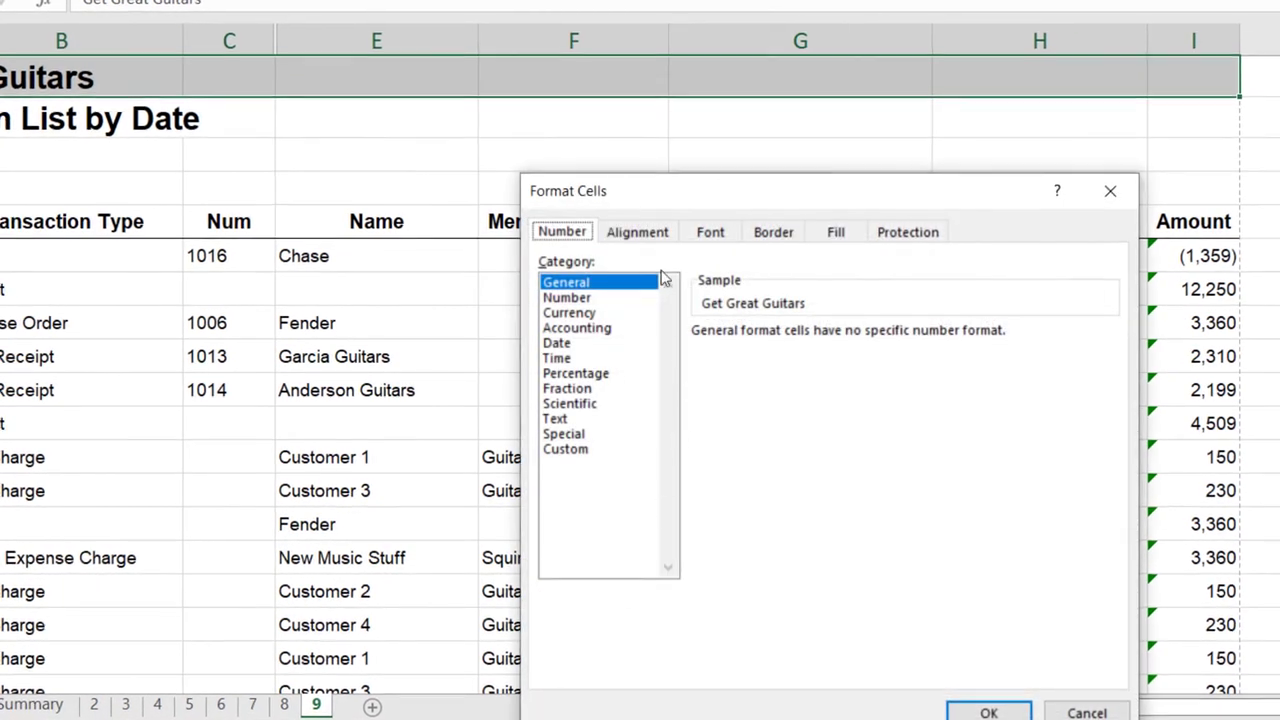
click(637, 231)
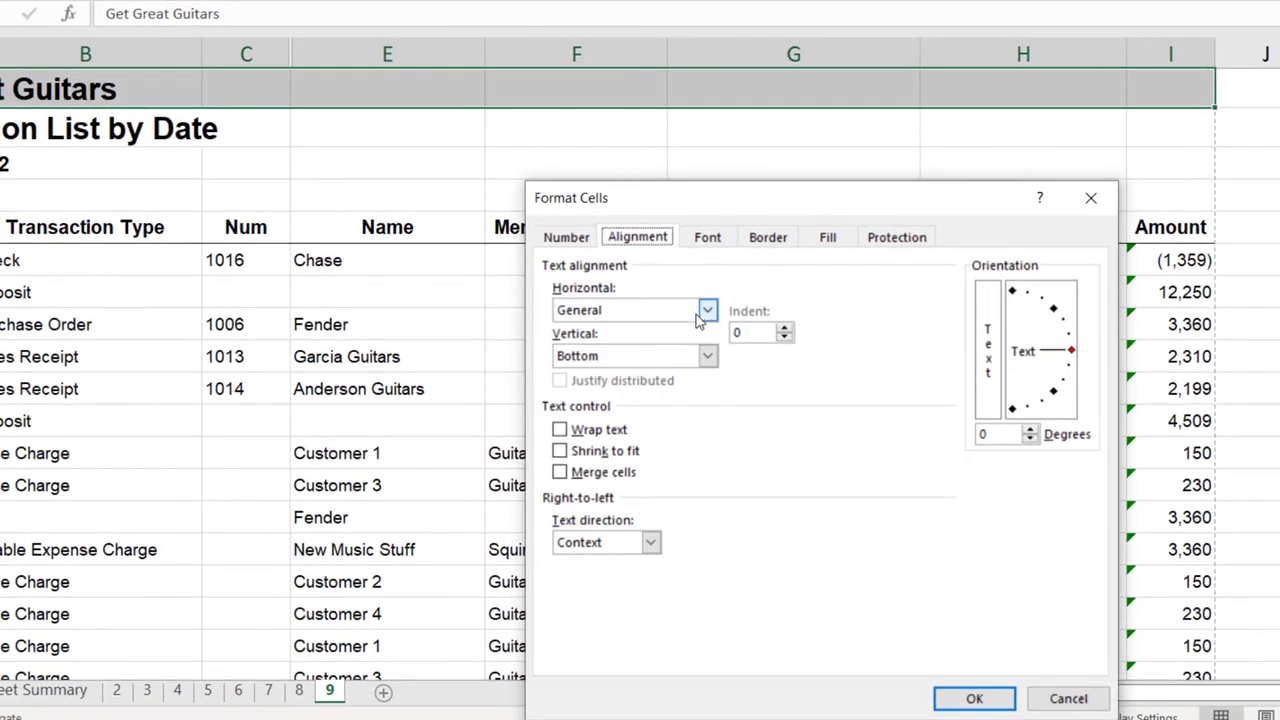
click(705, 312)
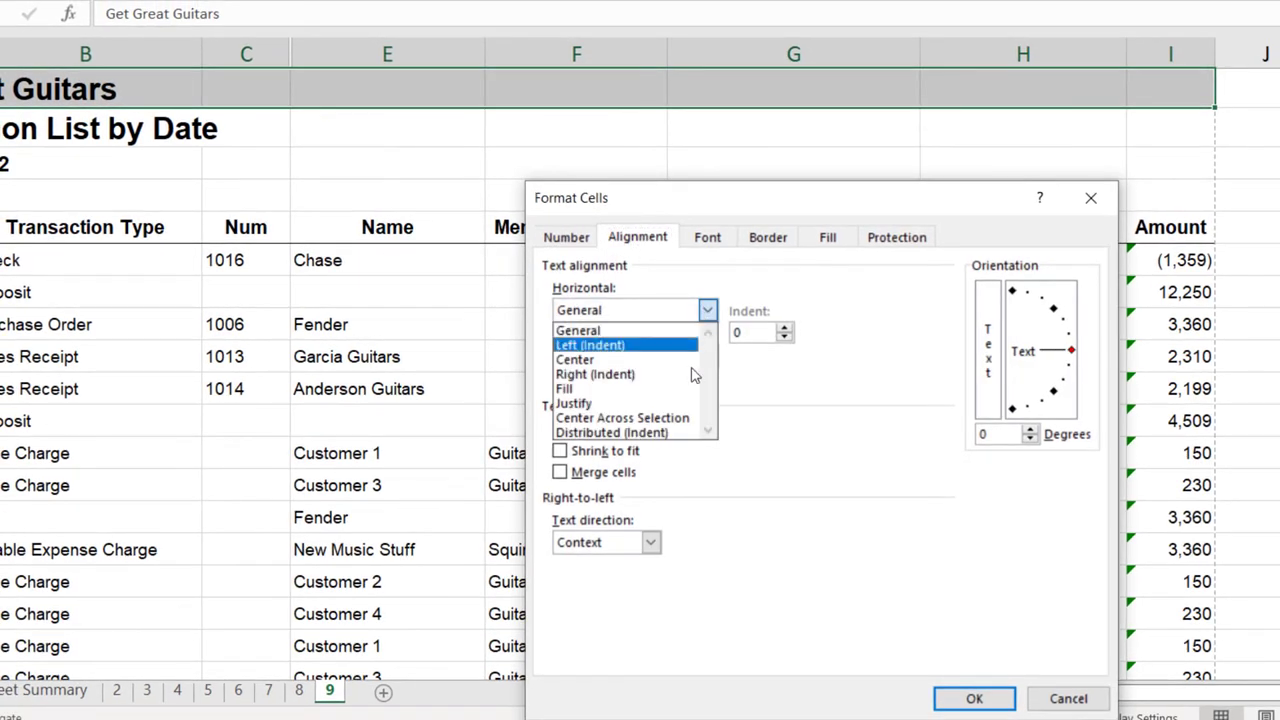
click(690, 422)
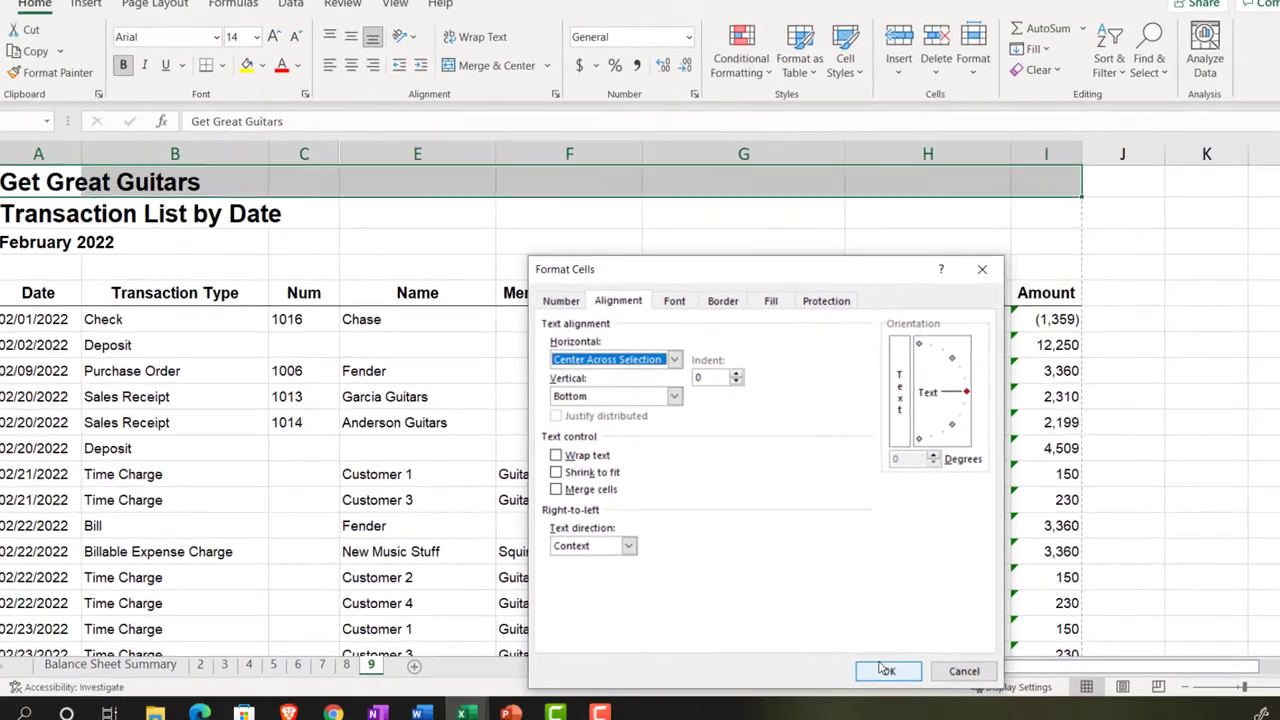
click(974, 698)
click(240, 324)
Step: Center the report title in row 2 across A2:I2 using Center Across Selection alignment
drag(88, 237, 1008, 240)
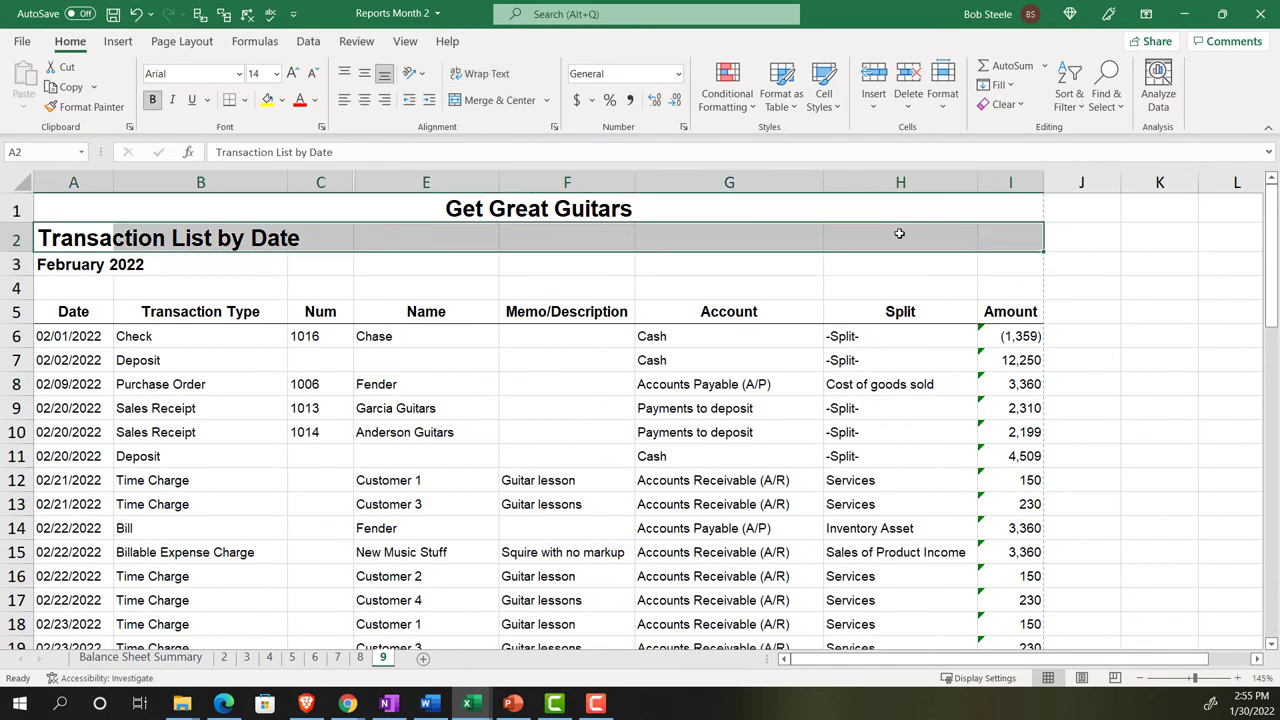
right_click(899, 233)
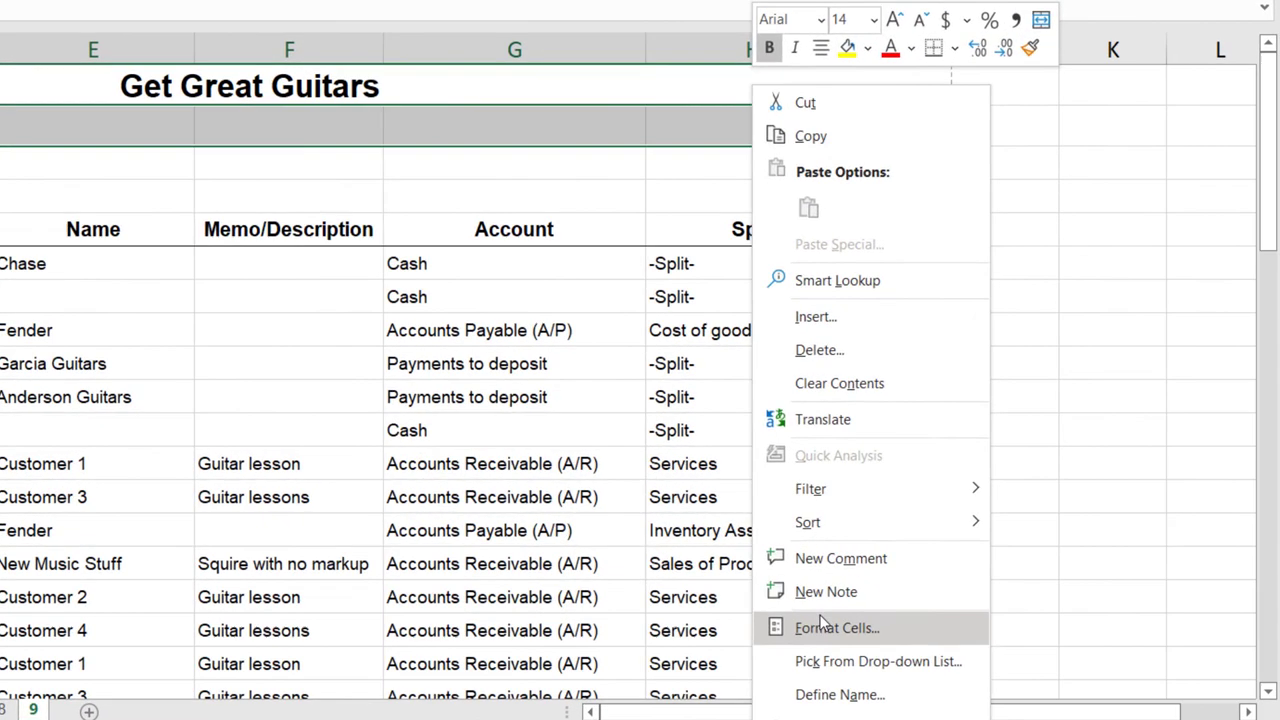
click(822, 625)
click(845, 314)
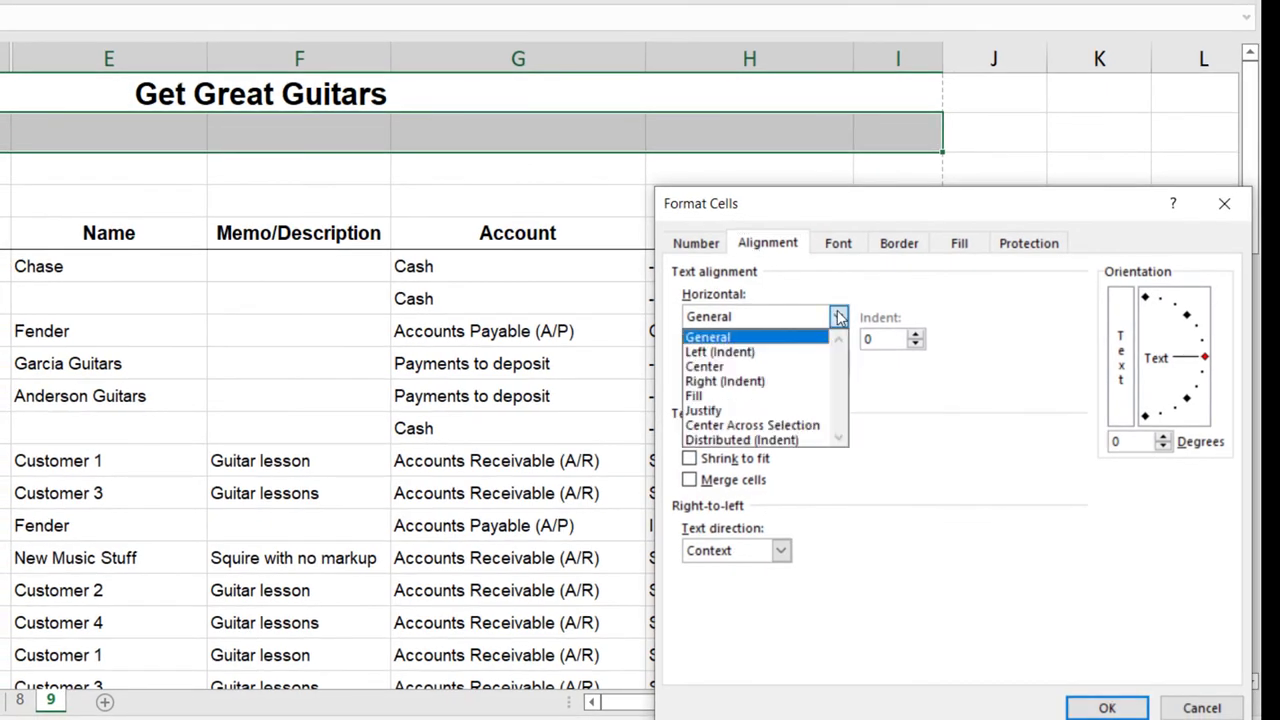
click(812, 425)
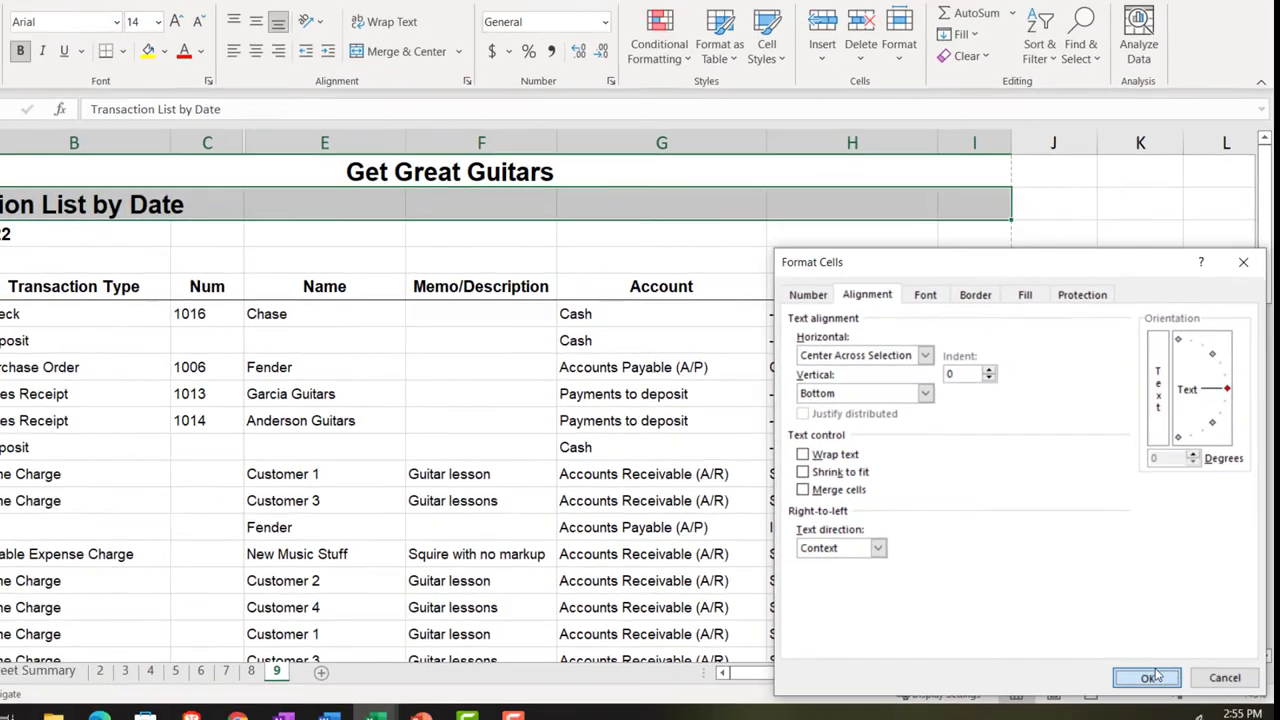
click(1110, 705)
Step: Center the February 2022 line across A3:I3 with Center Across Selection and save the workbook
drag(95, 265, 1000, 255)
right_click(1000, 255)
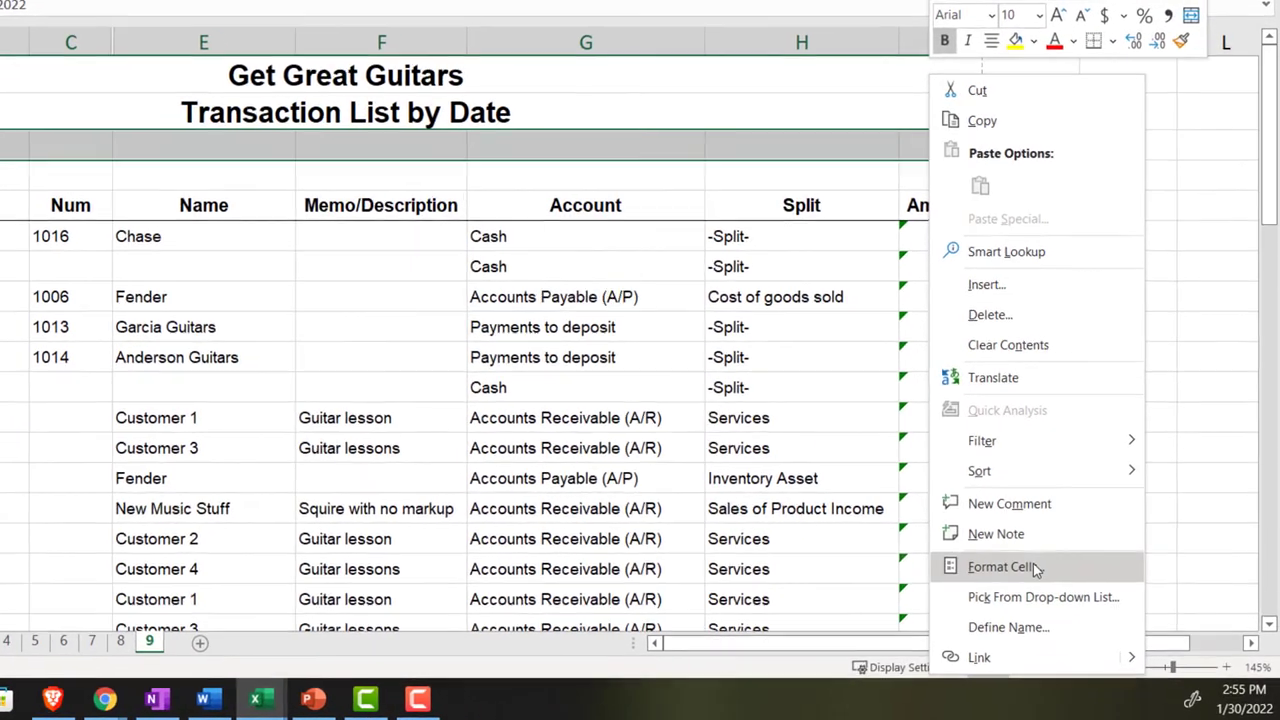
click(1078, 600)
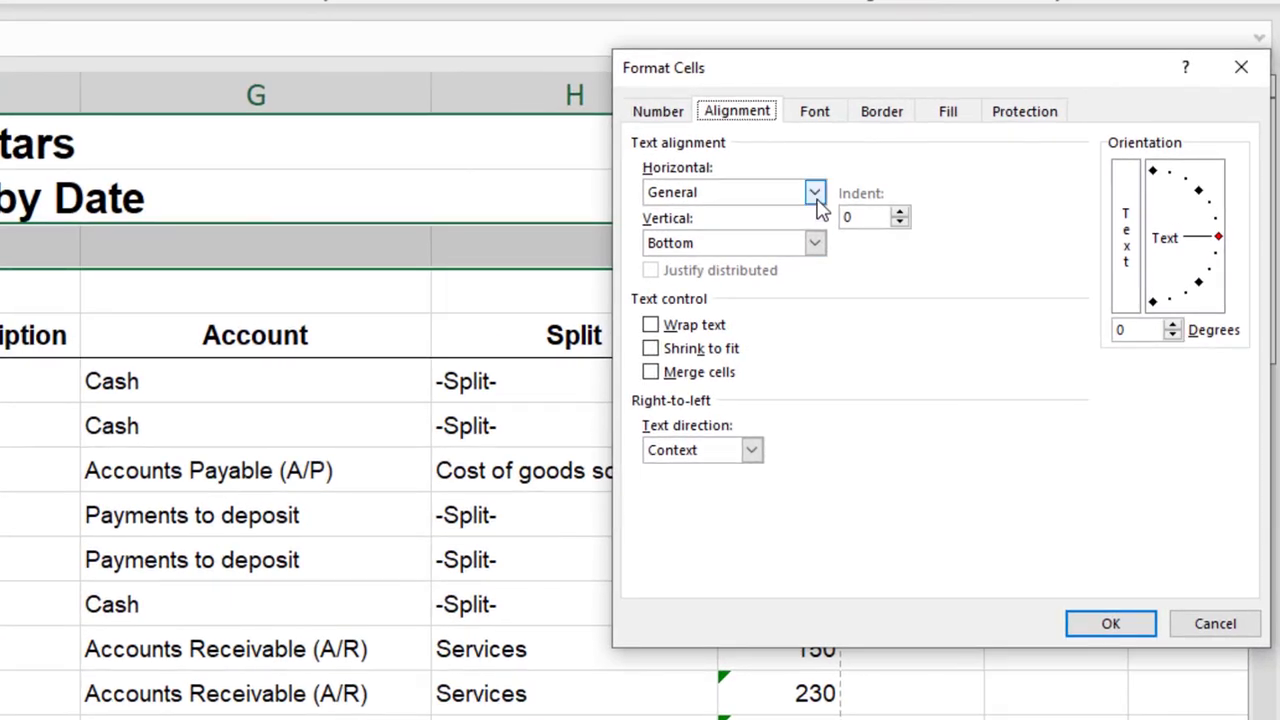
click(964, 105)
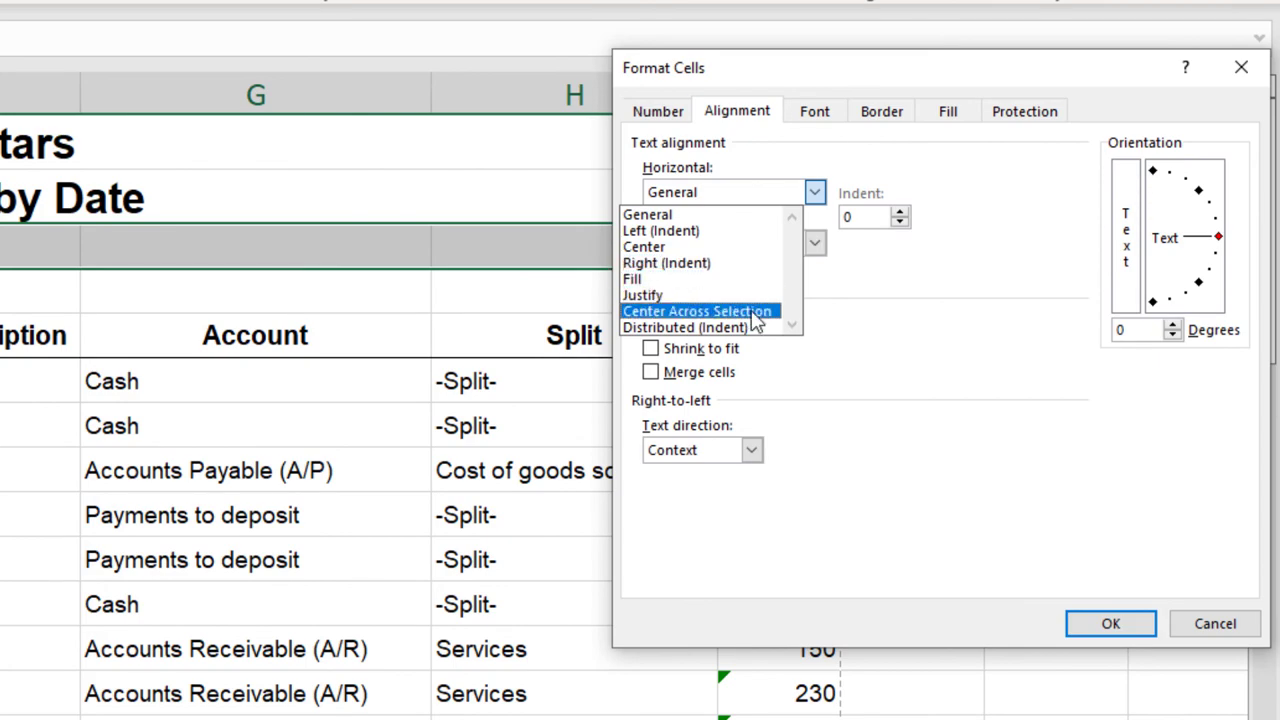
click(697, 311)
click(1110, 623)
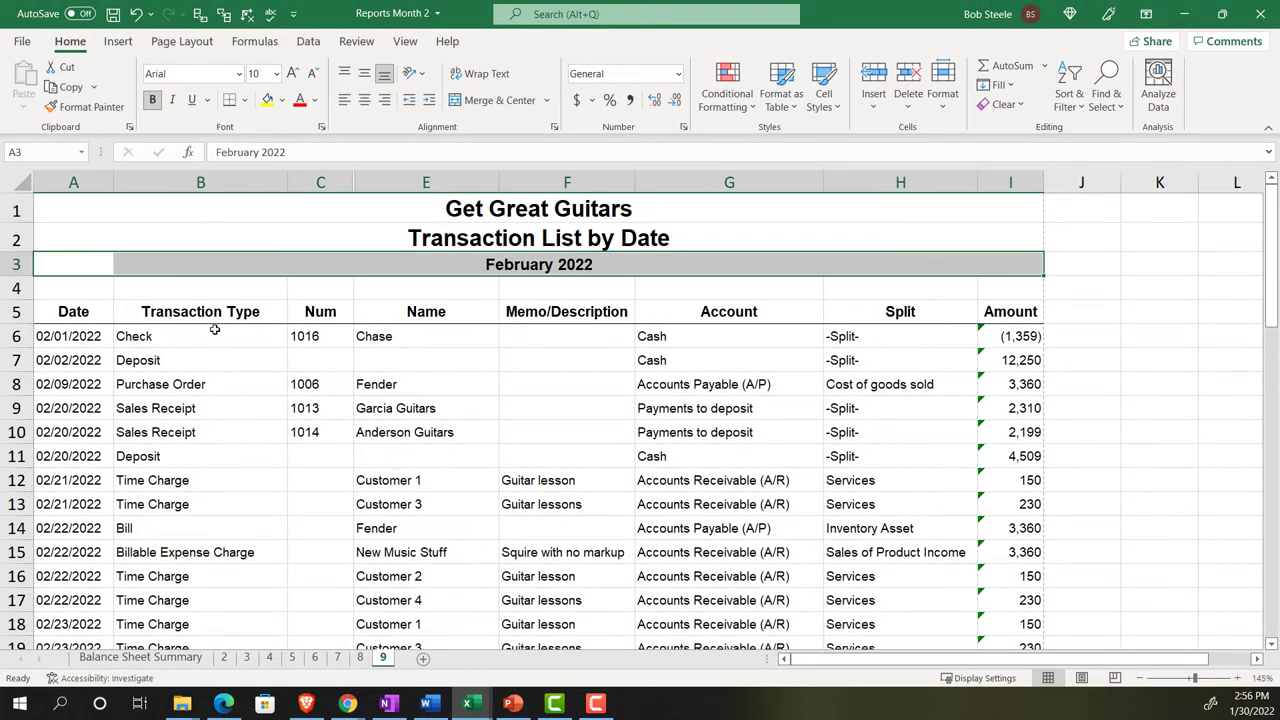
click(113, 14)
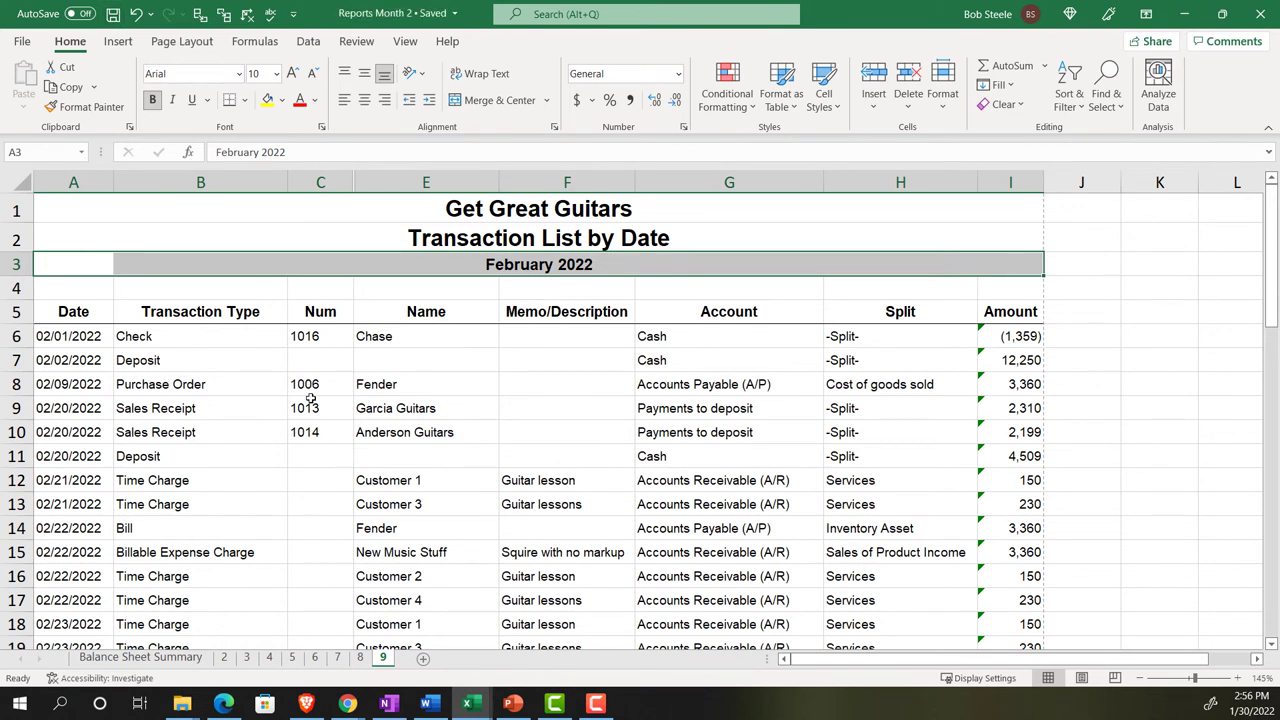
Step: Set up printing to CutePDF Writer with the scope set to Print Entire Workbook
click(22, 42)
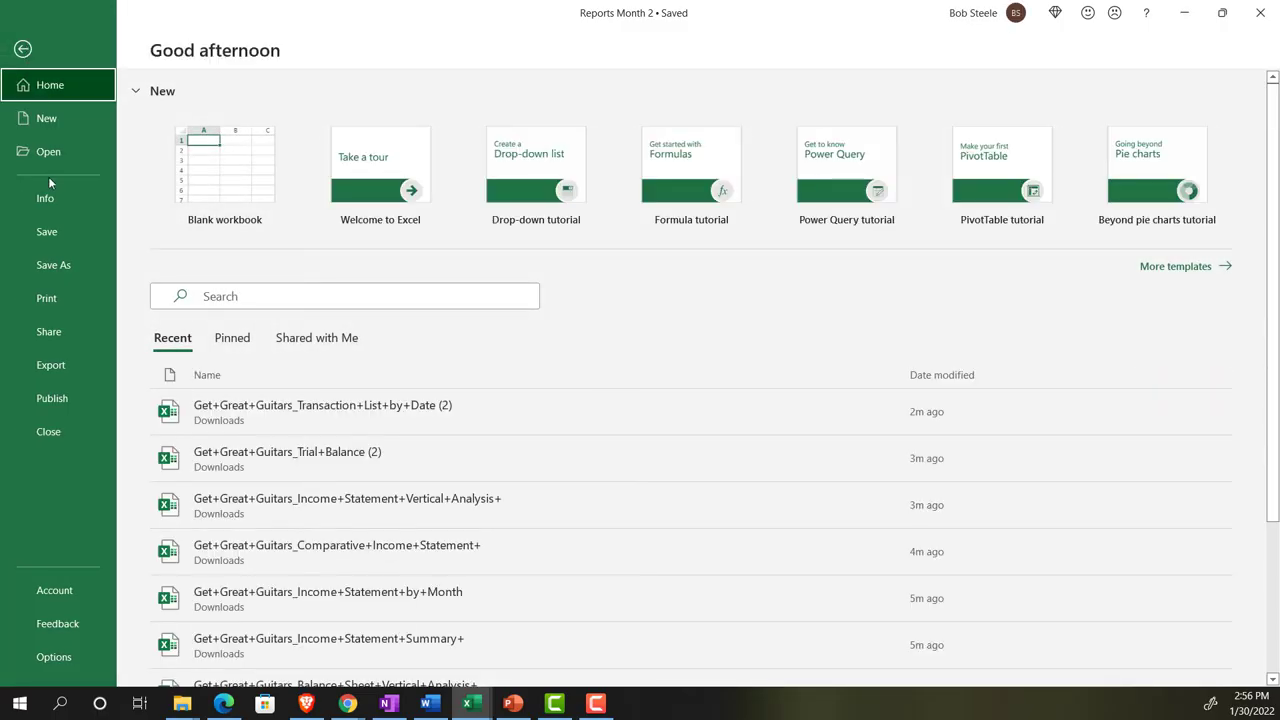
click(52, 303)
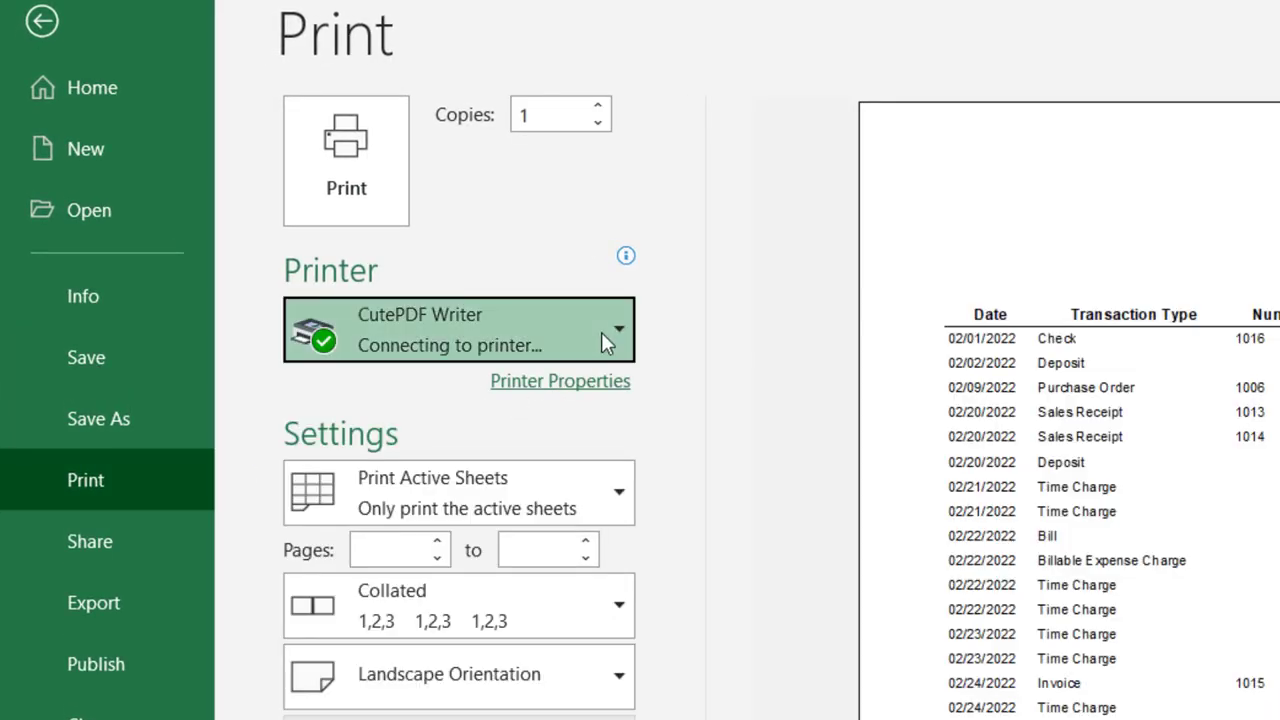
click(601, 332)
click(519, 400)
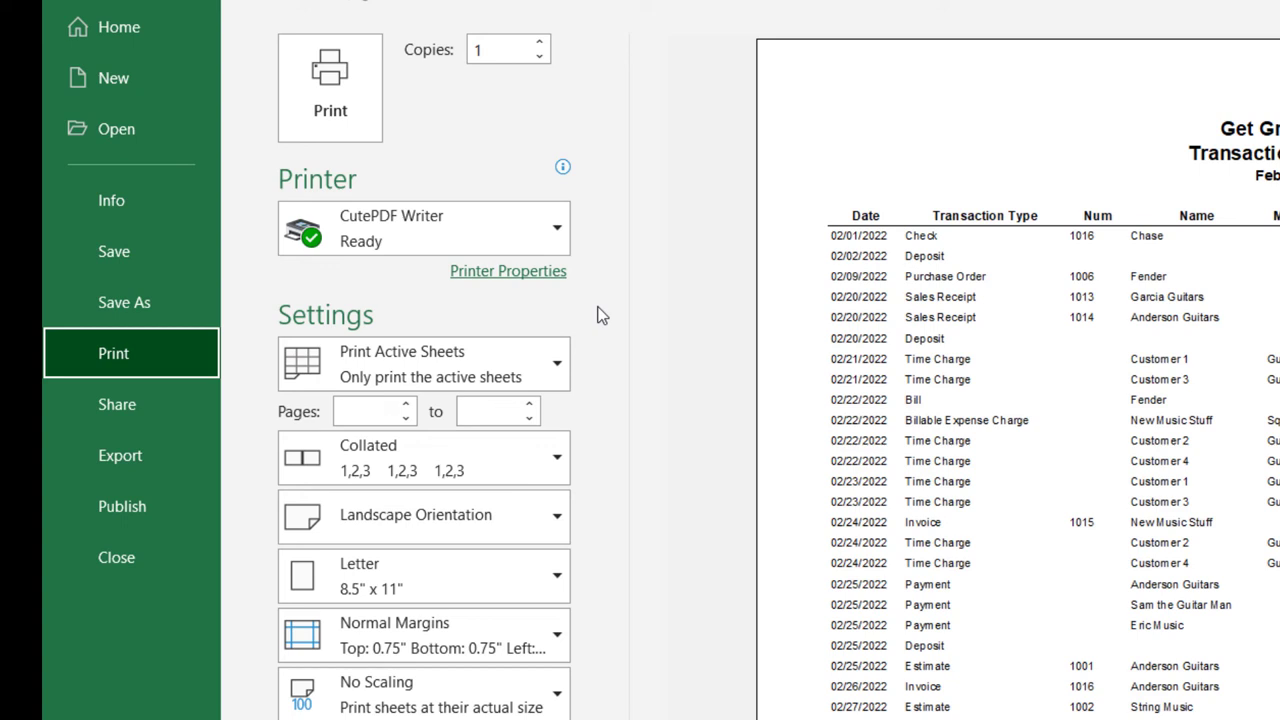
click(558, 370)
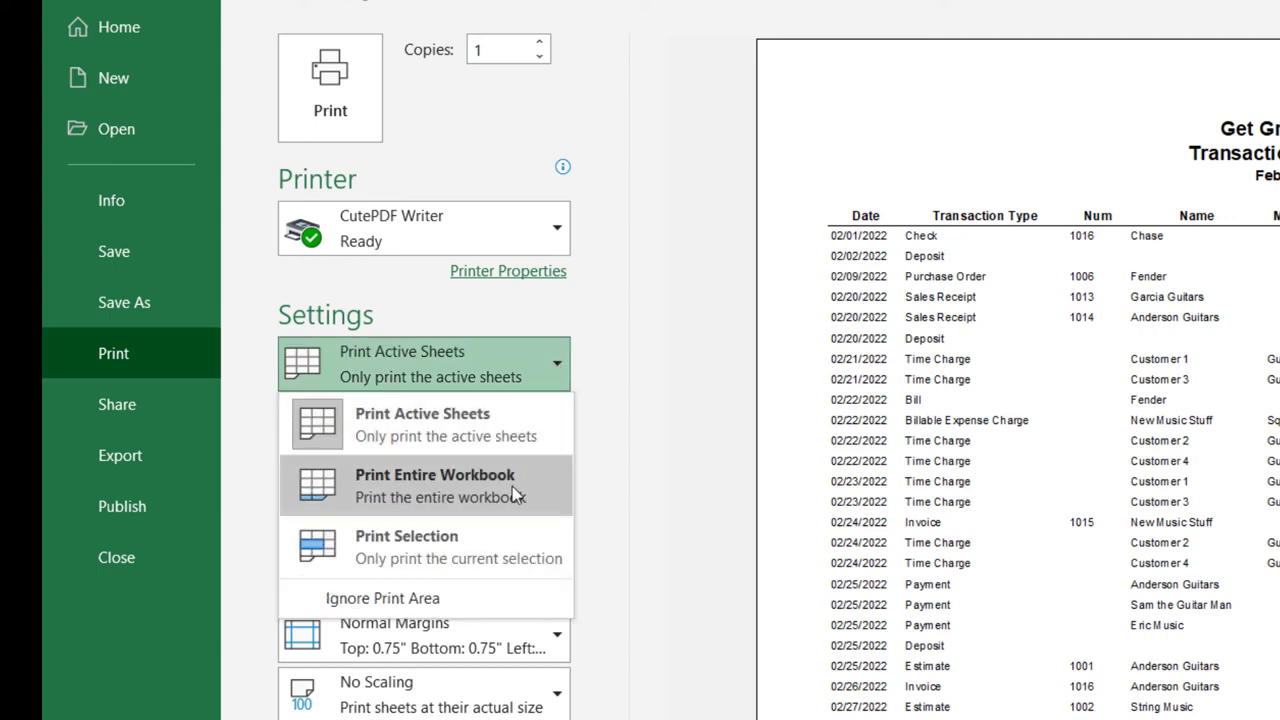
click(412, 486)
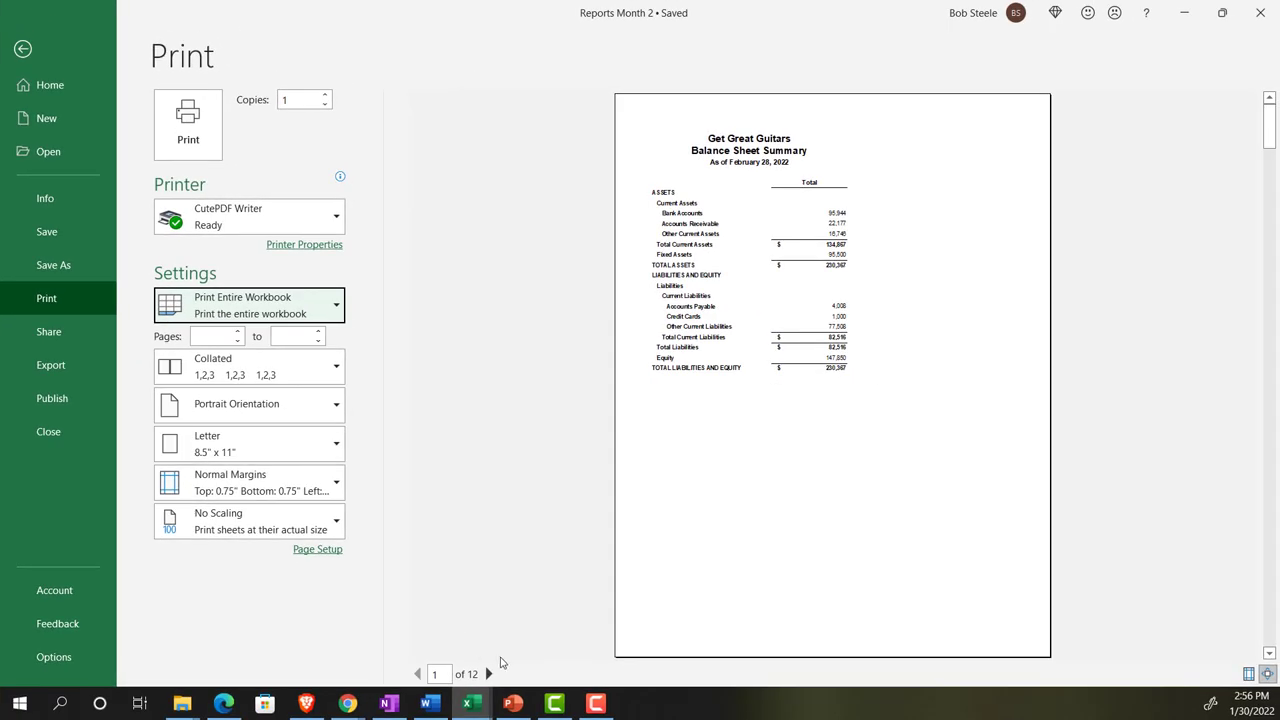
Step: Page through the whole print preview to examine the layout of every report from first to last page
click(489, 674)
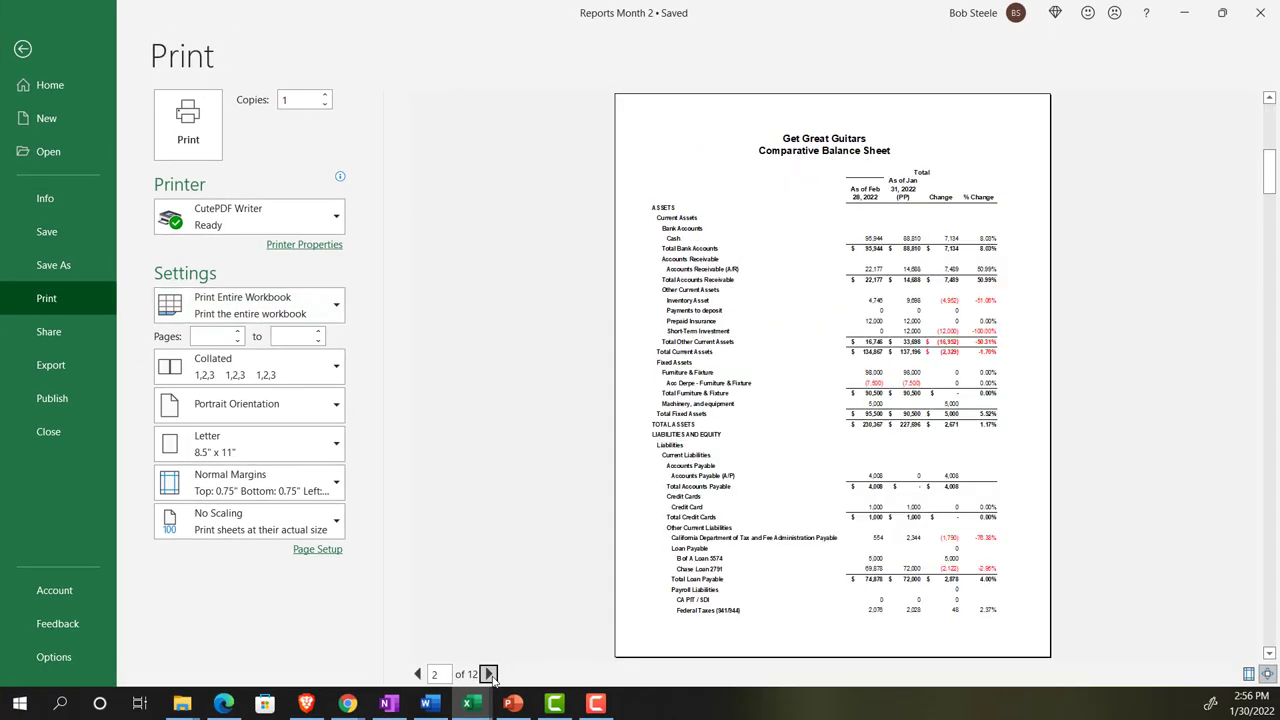
click(489, 674)
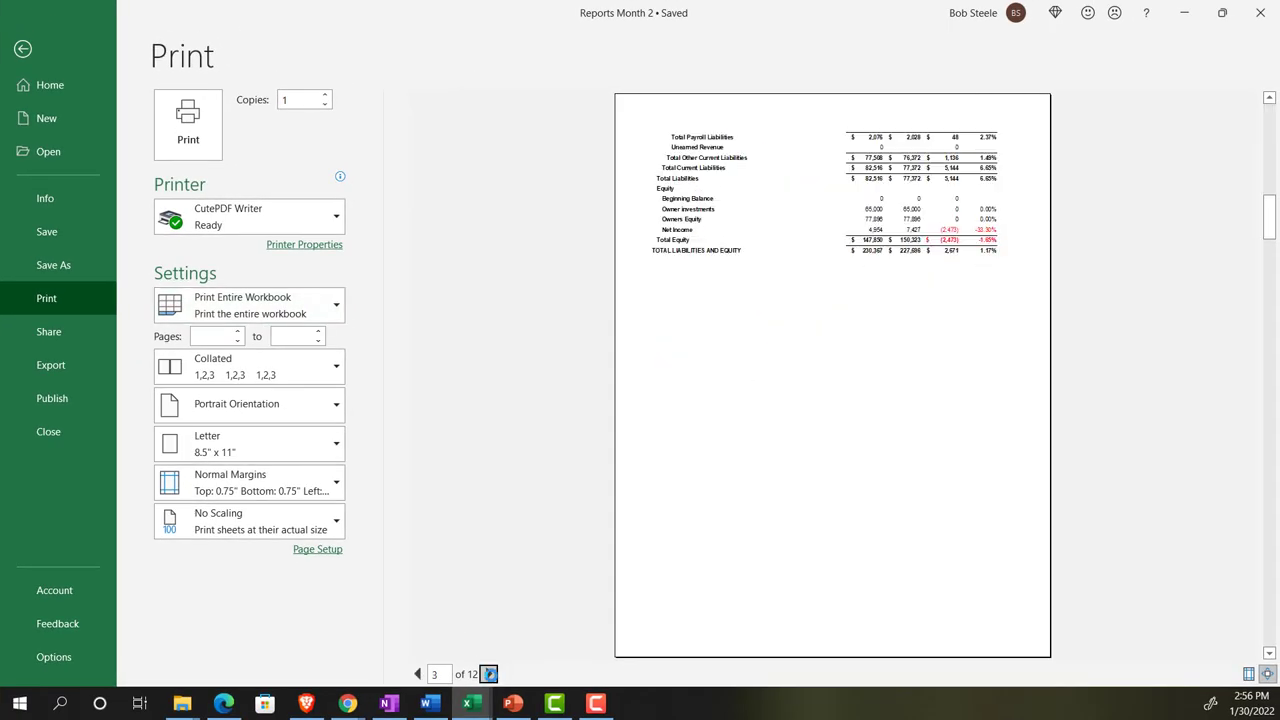
click(489, 674)
click(489, 674)
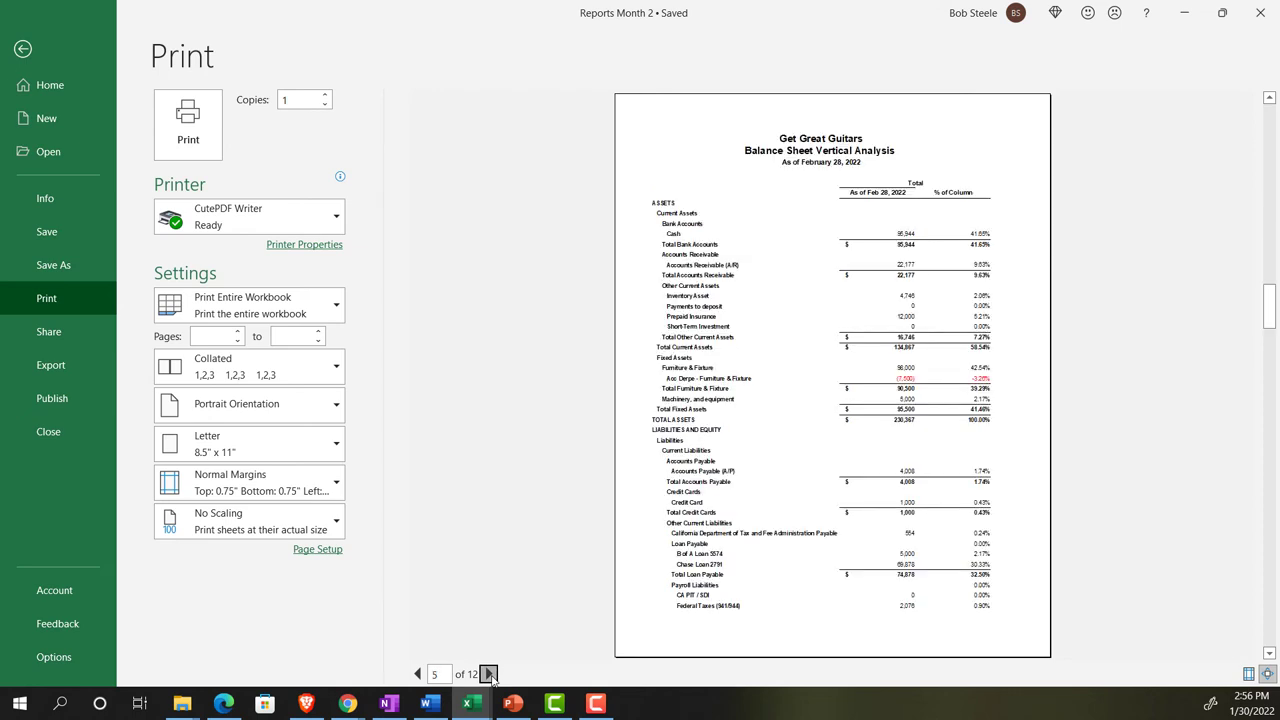
click(489, 674)
click(489, 674)
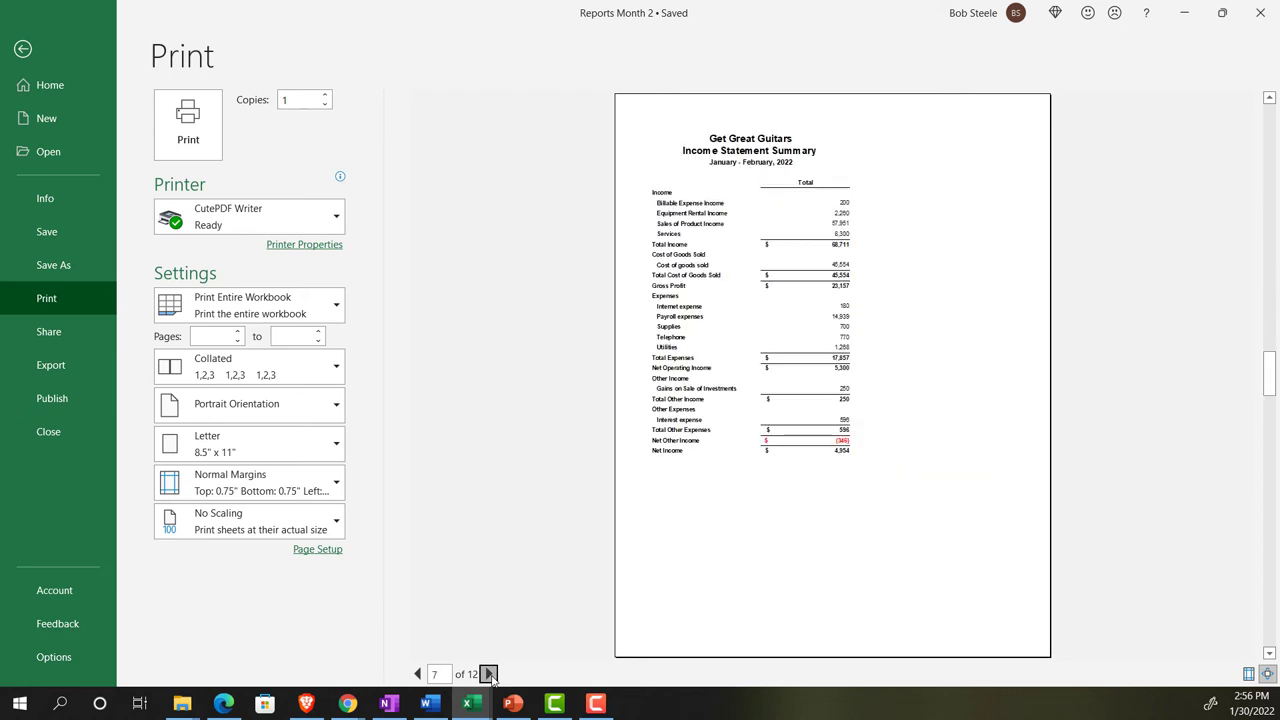
click(489, 674)
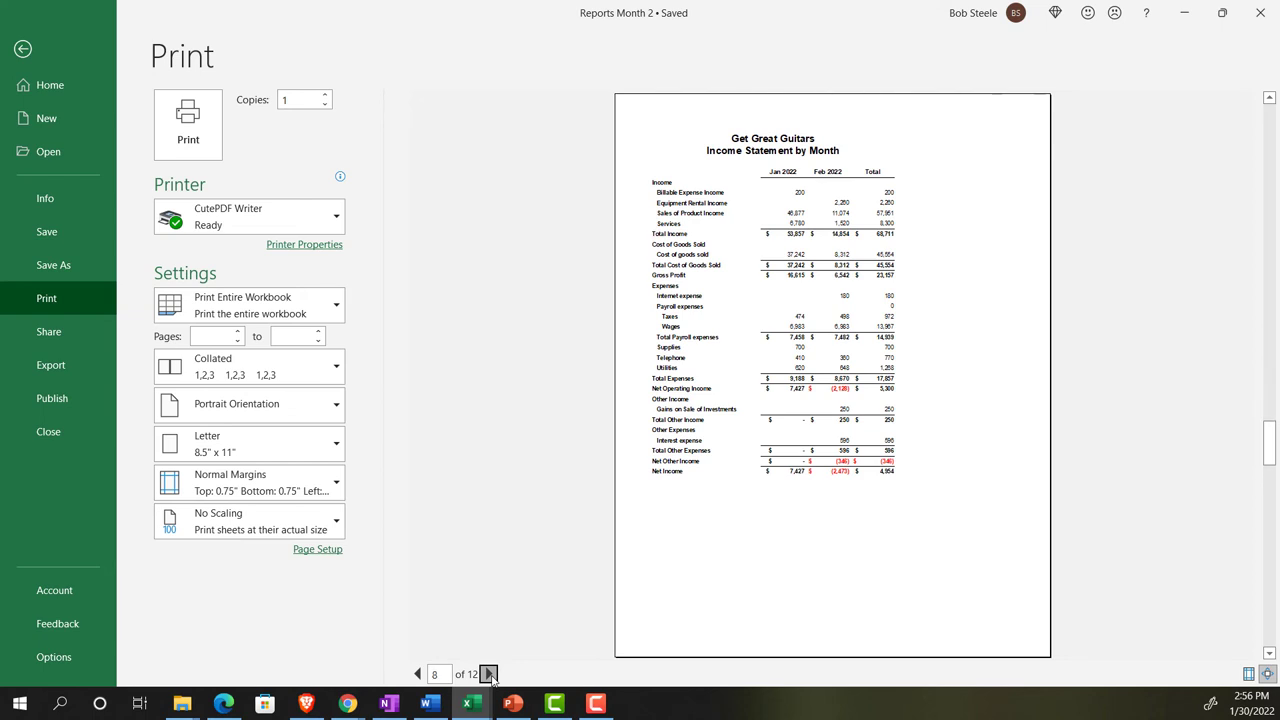
click(489, 674)
click(489, 674)
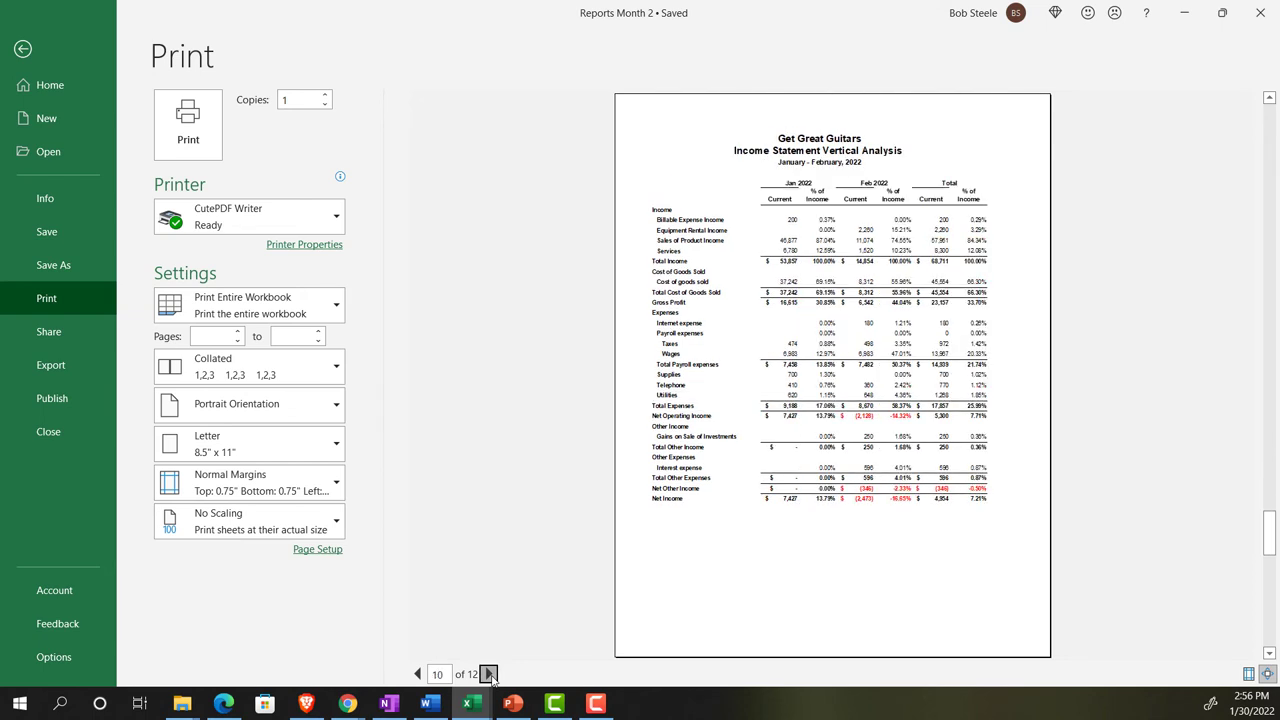
click(489, 674)
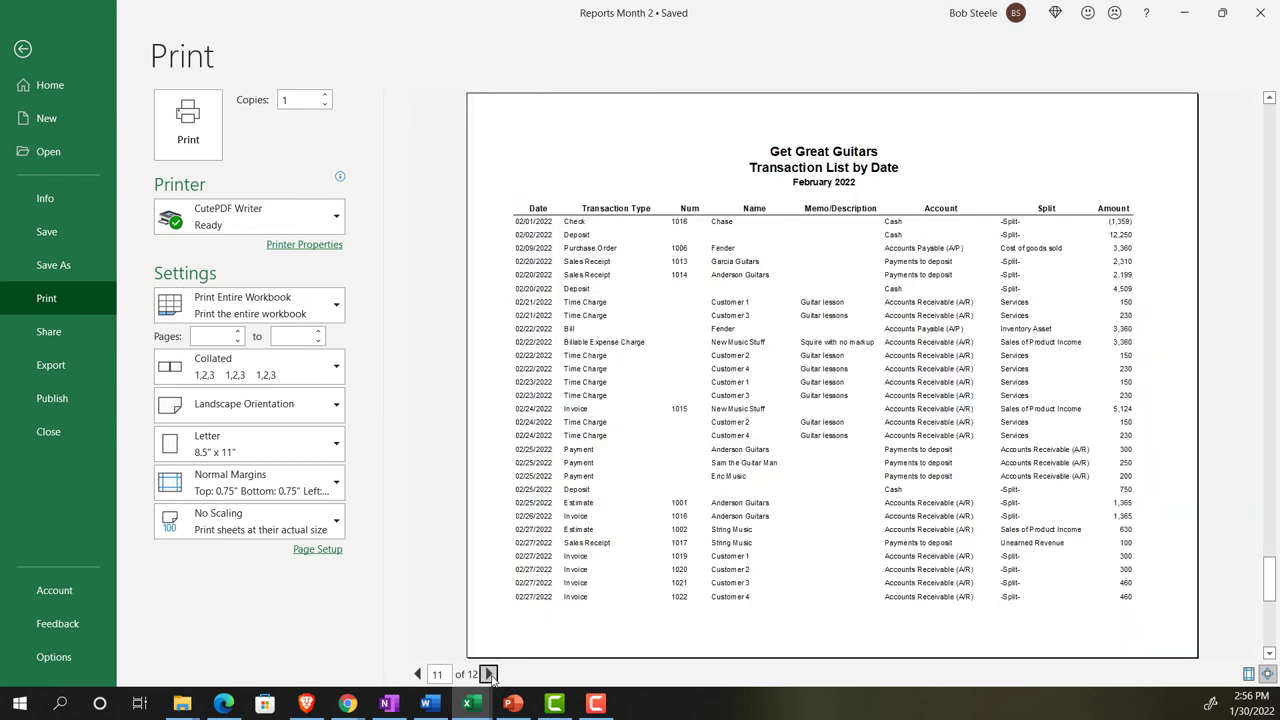
click(489, 674)
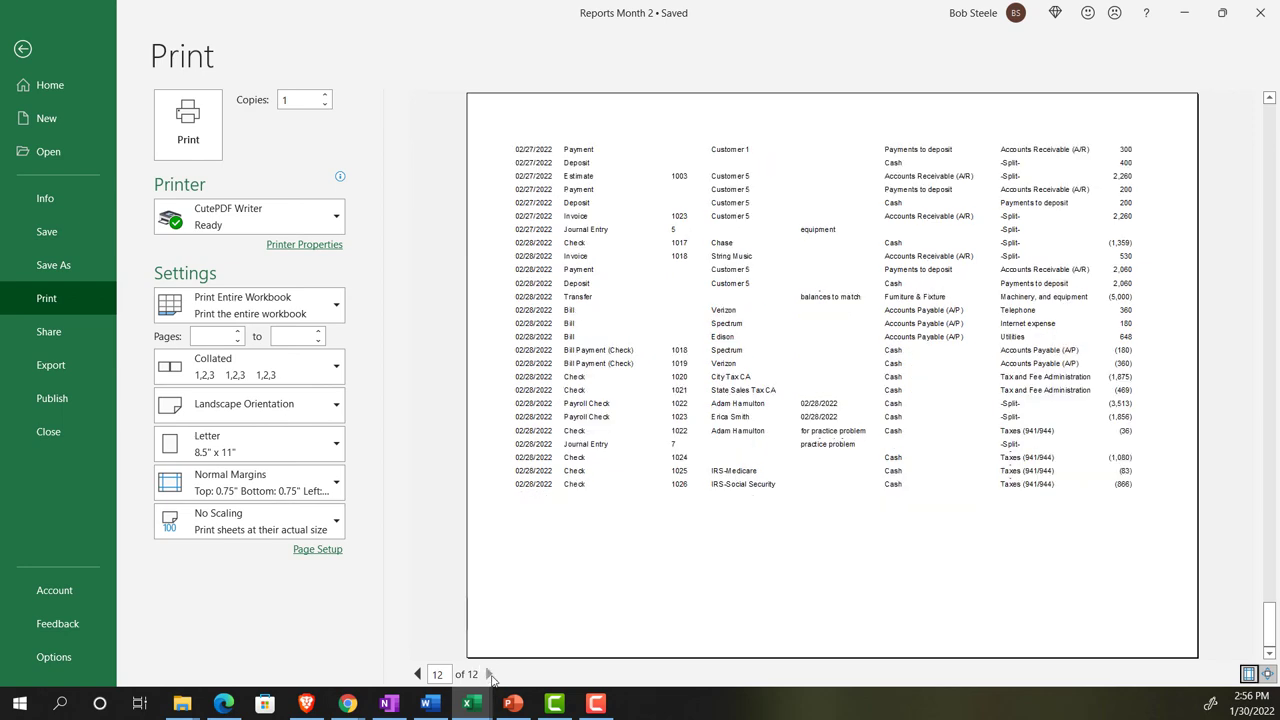
Step: Print the entire workbook to a PDF named Reports Month 2, saved in the Month 2 folder
click(188, 125)
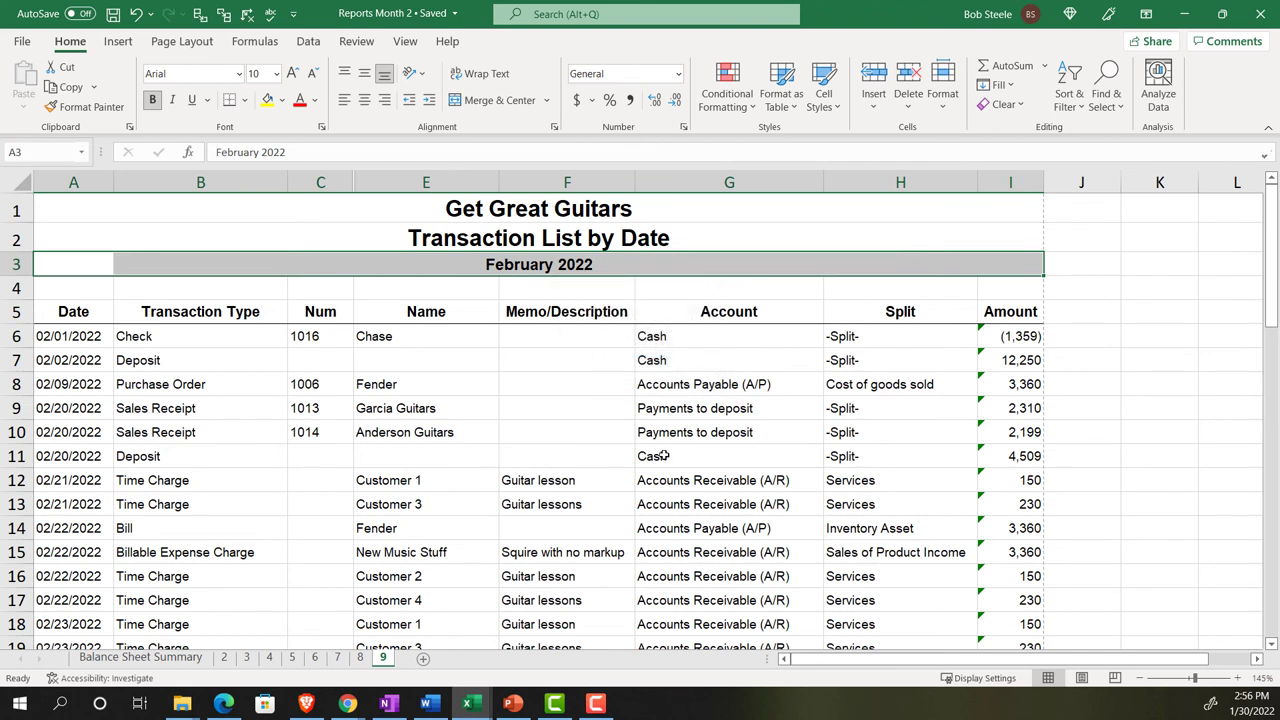
click(1015, 432)
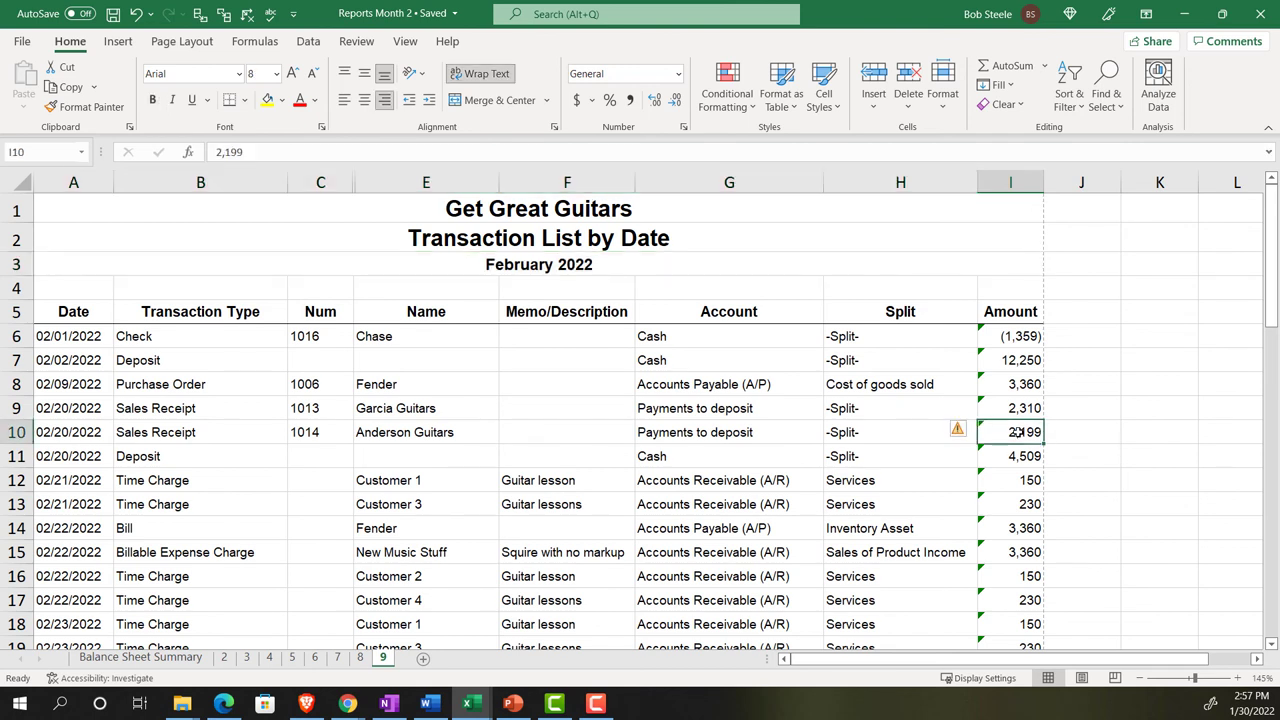
click(997, 506)
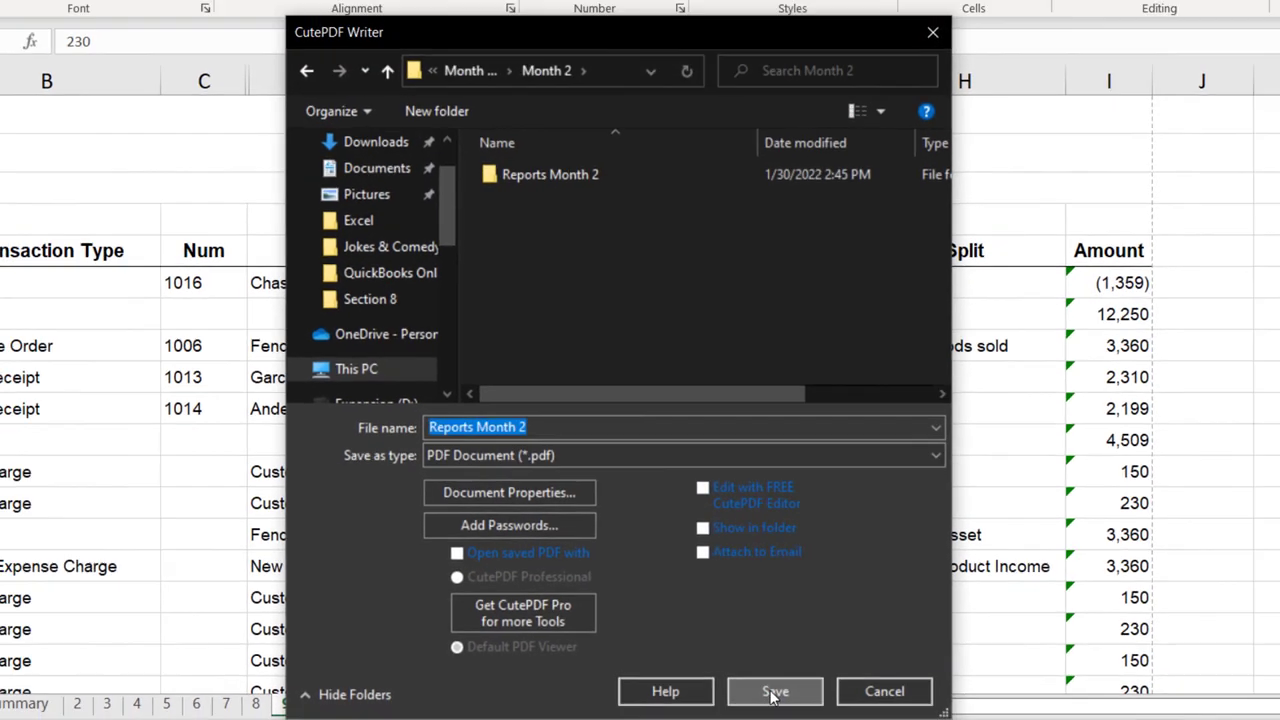
click(775, 699)
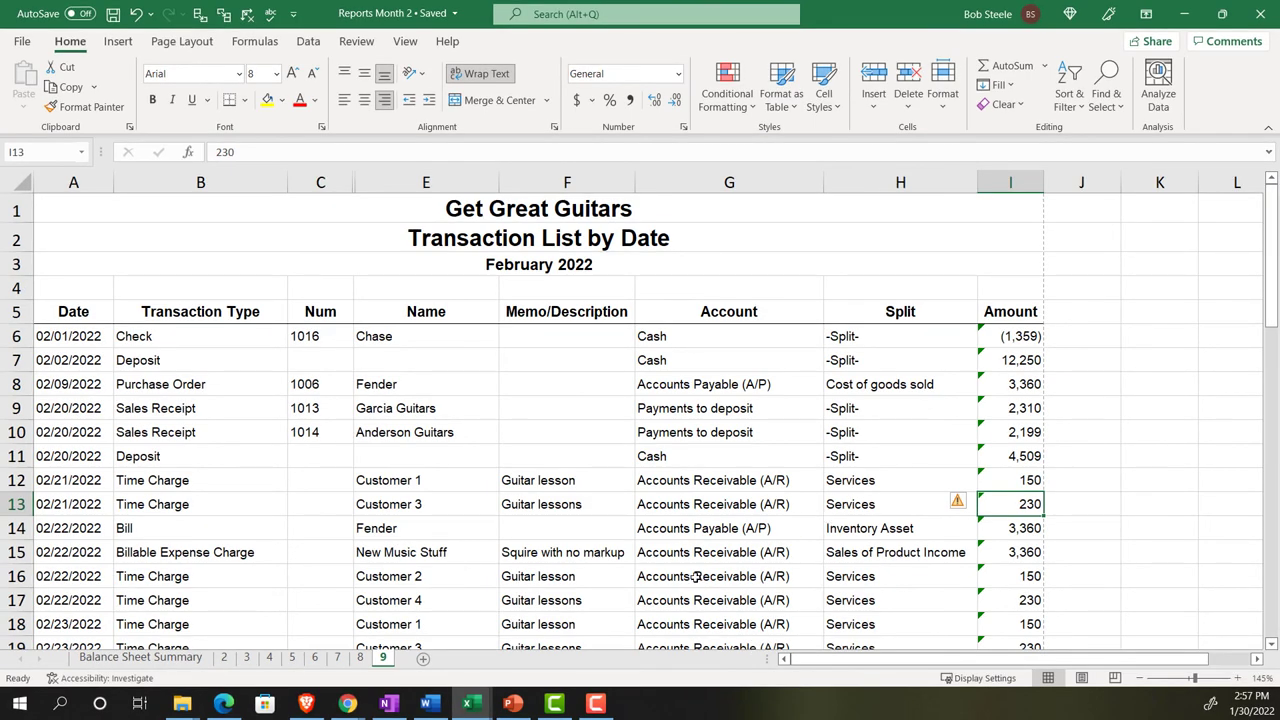
Step: Minimize the open workbook and browser windows to get to the Month 2 folder in File Explorer
click(1184, 14)
click(1184, 14)
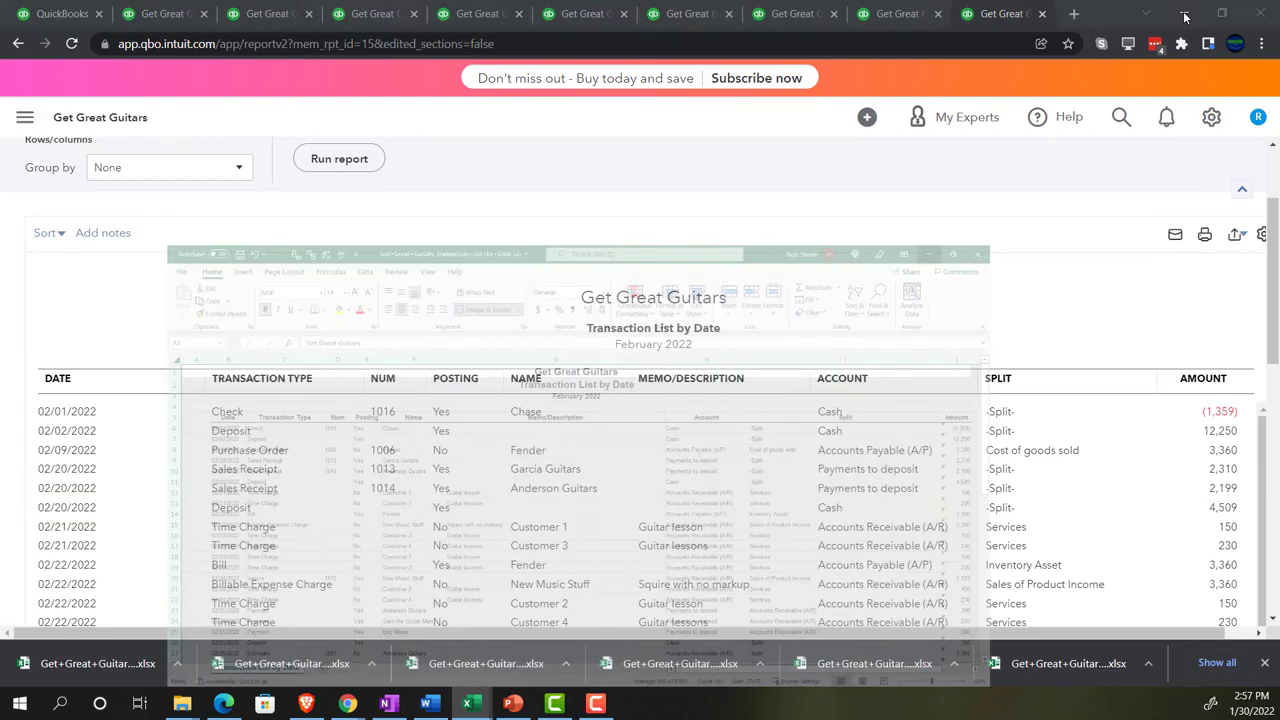
click(1184, 14)
click(1184, 14)
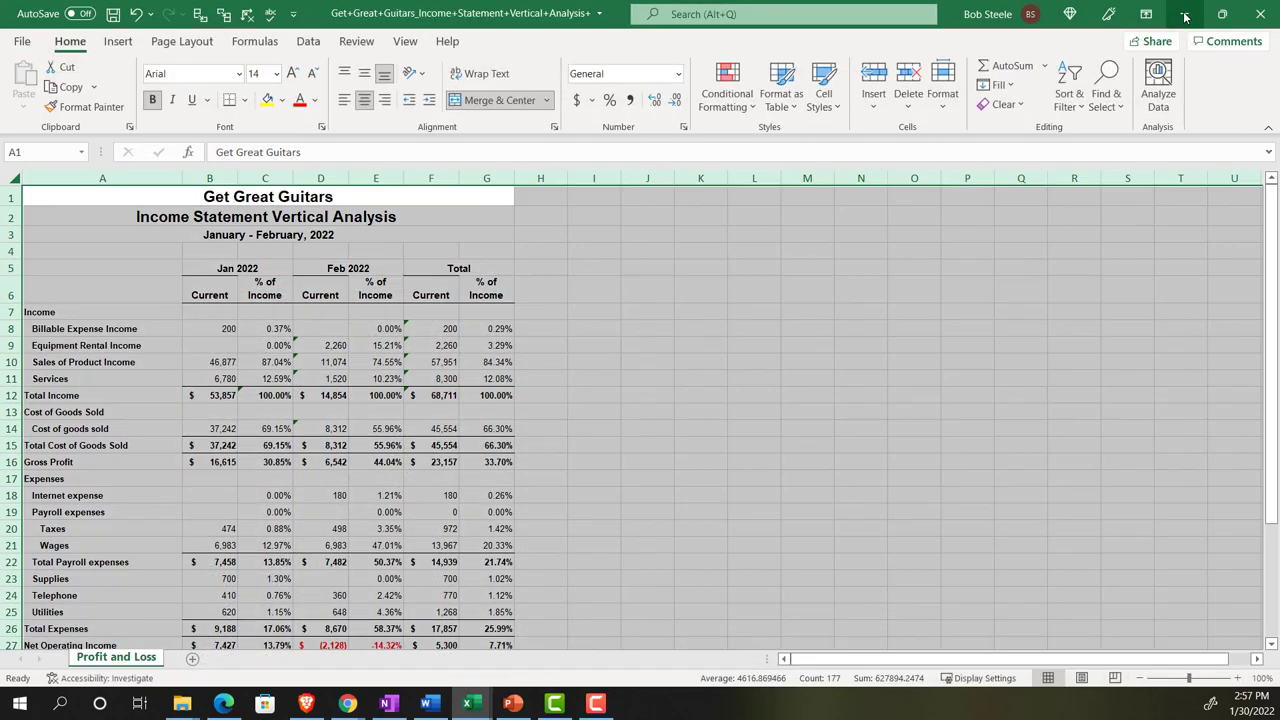
click(1184, 14)
click(1184, 14)
click(1184, 14)
click(1184, 14)
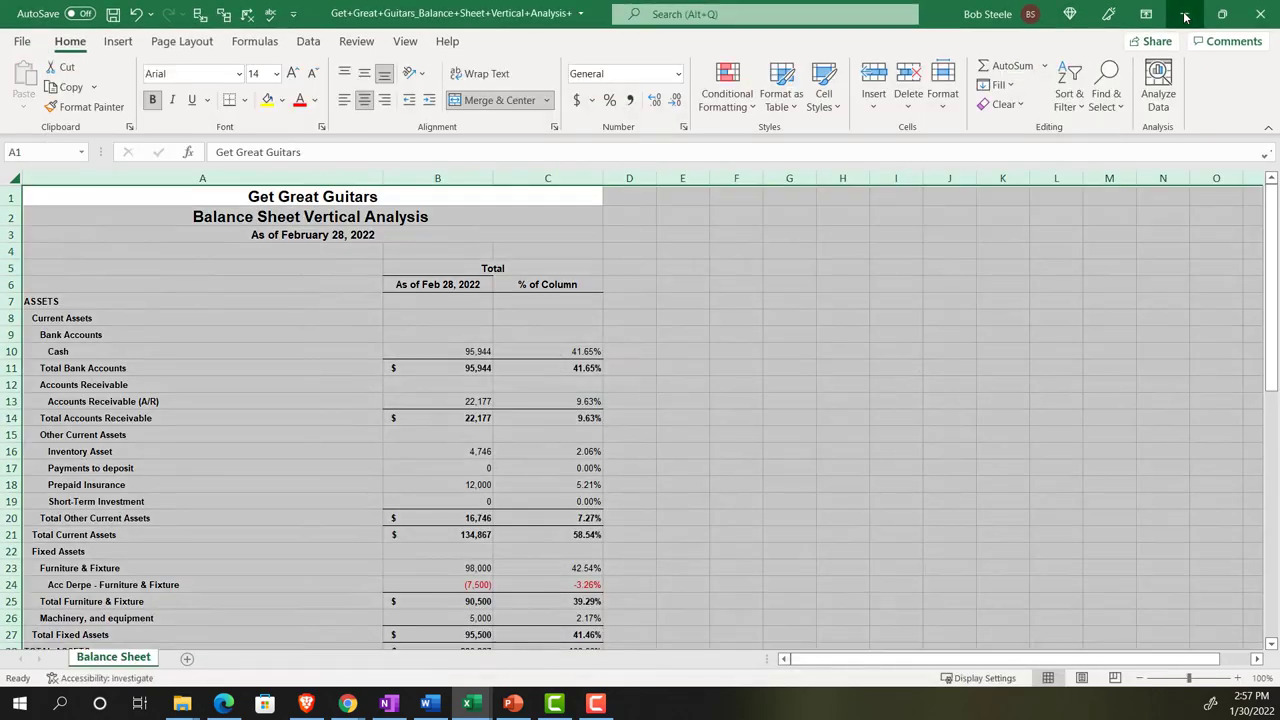
click(1184, 14)
click(1184, 14)
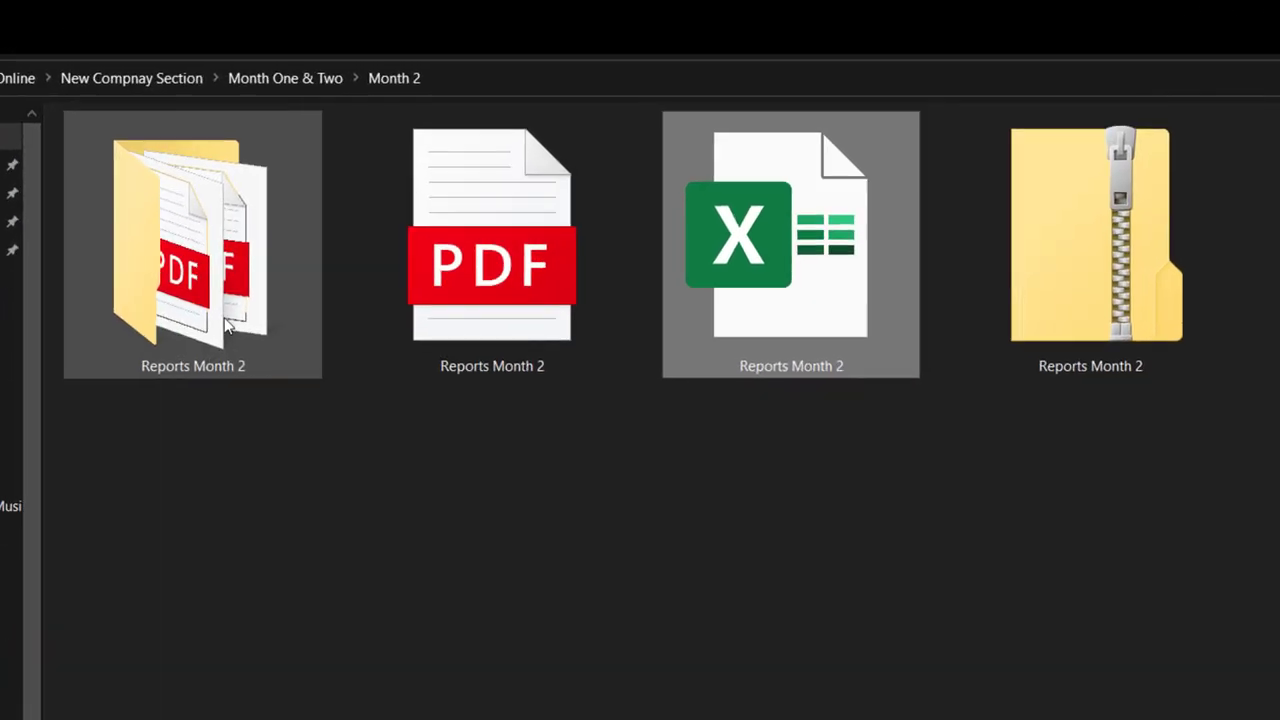
Step: Open the Reports Month 2 PDF from the Month 2 folder in Edge
click(1055, 341)
click(815, 352)
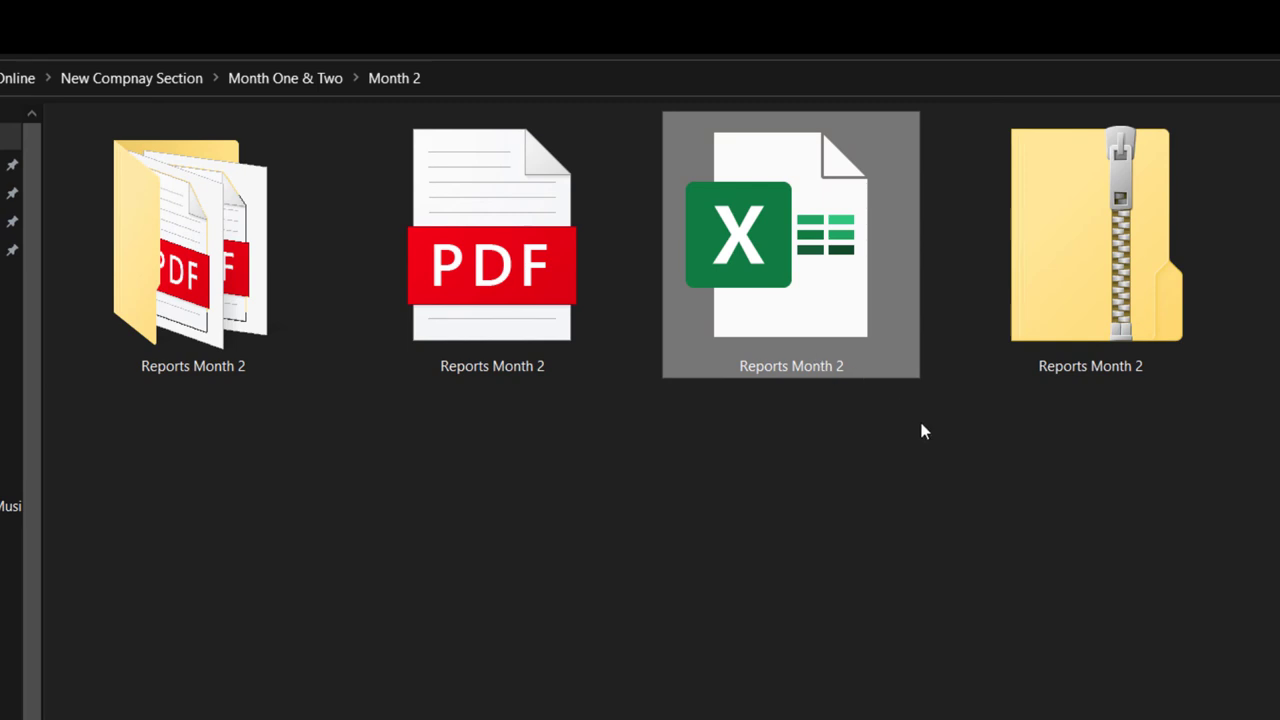
click(548, 303)
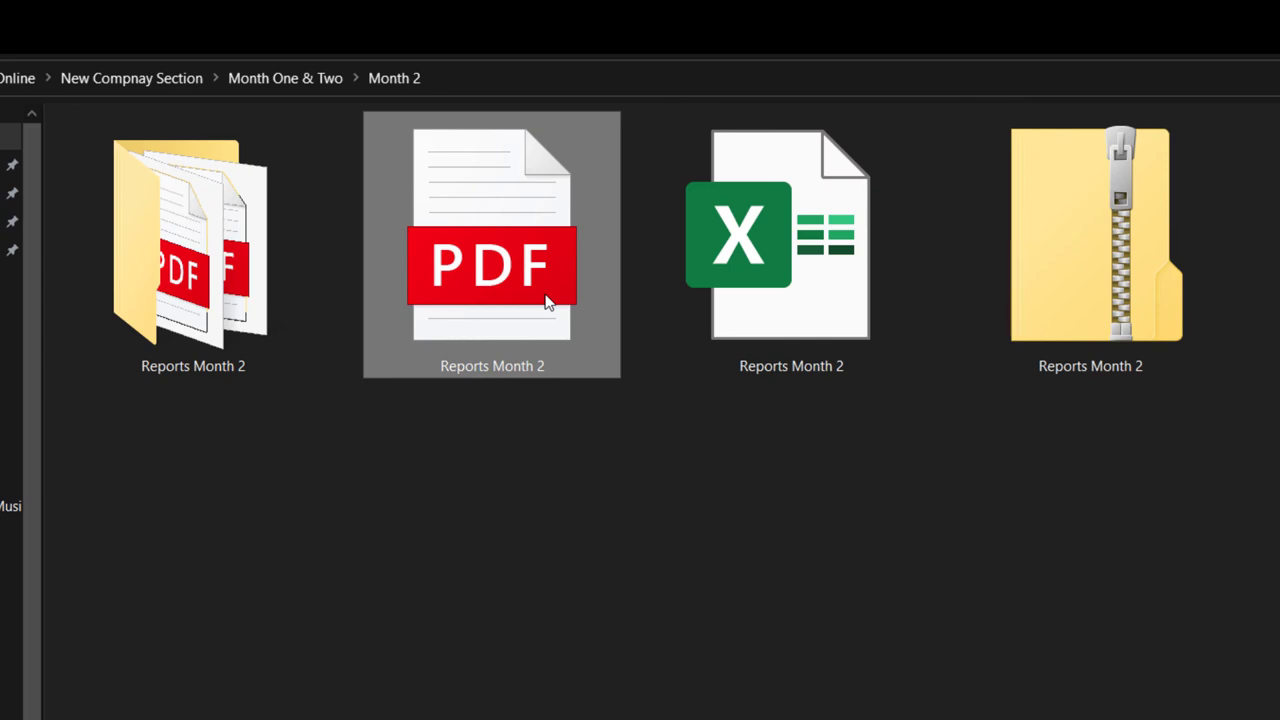
double_click(548, 303)
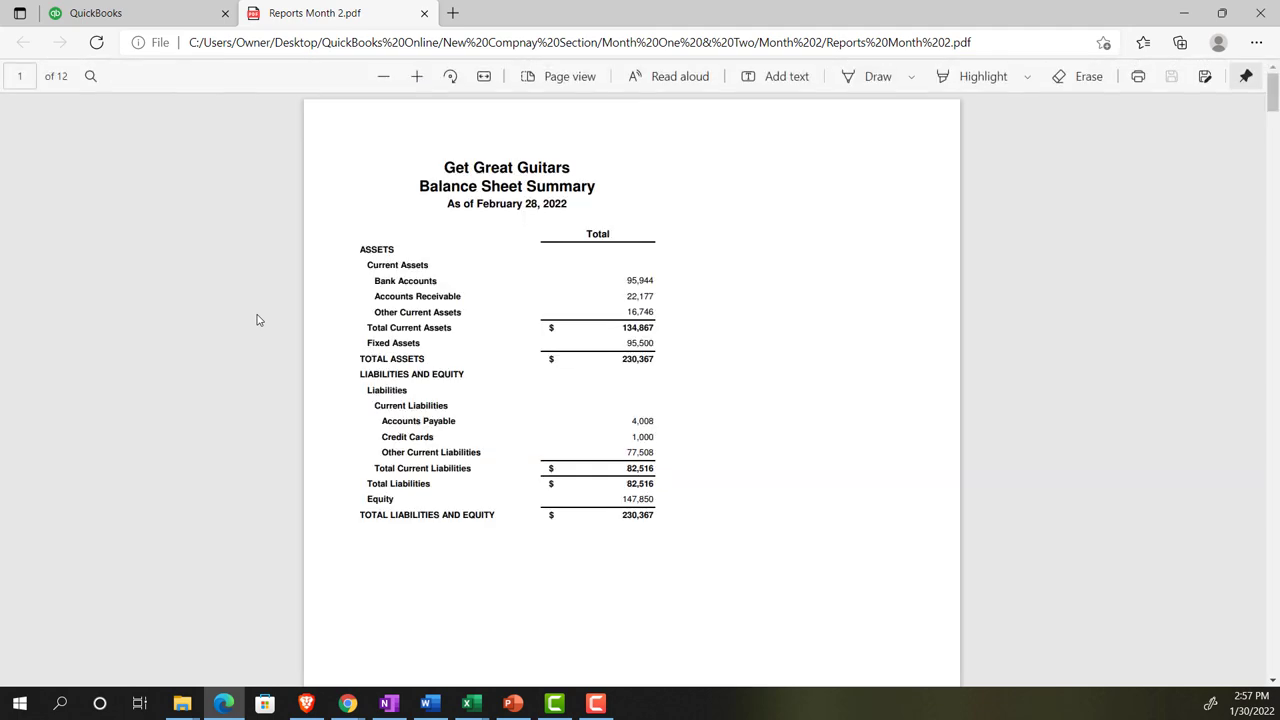
Step: Examine every page of the Reports Month 2 PDF, from the Balance Sheet Summary through the end of the Transaction List by Date
scroll(433, 362, down, 6)
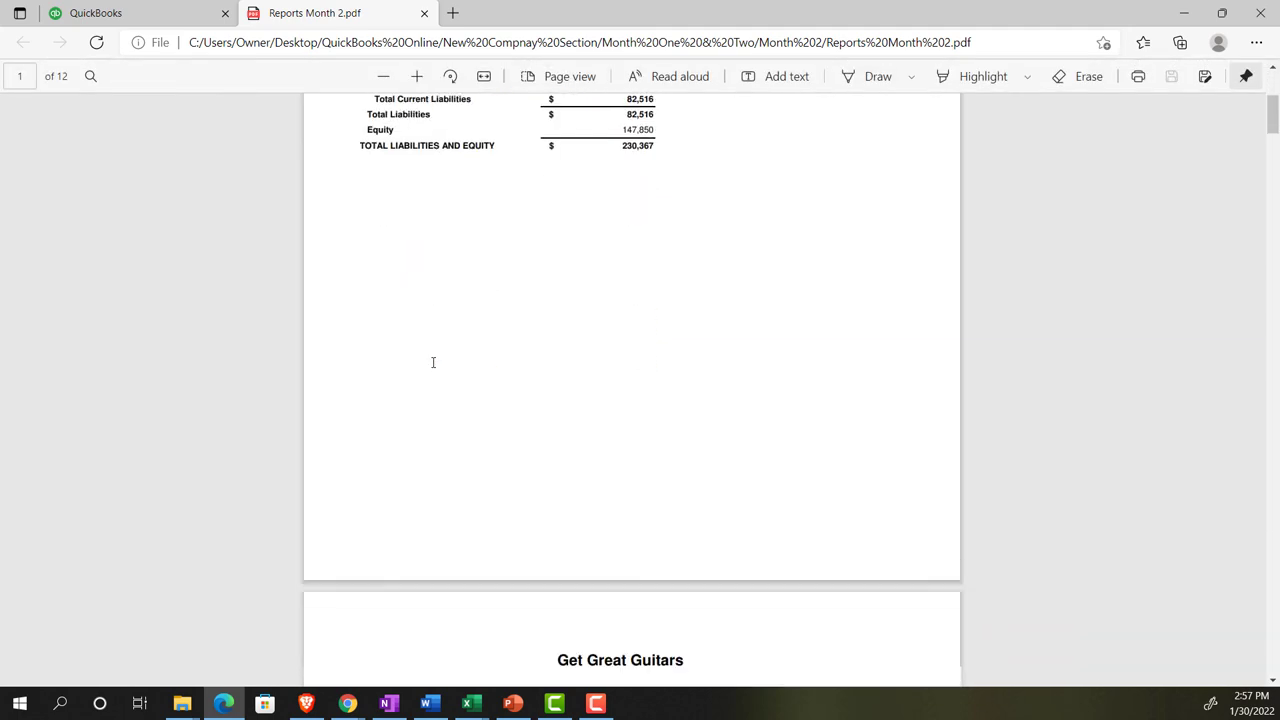
scroll(433, 362, down, 7)
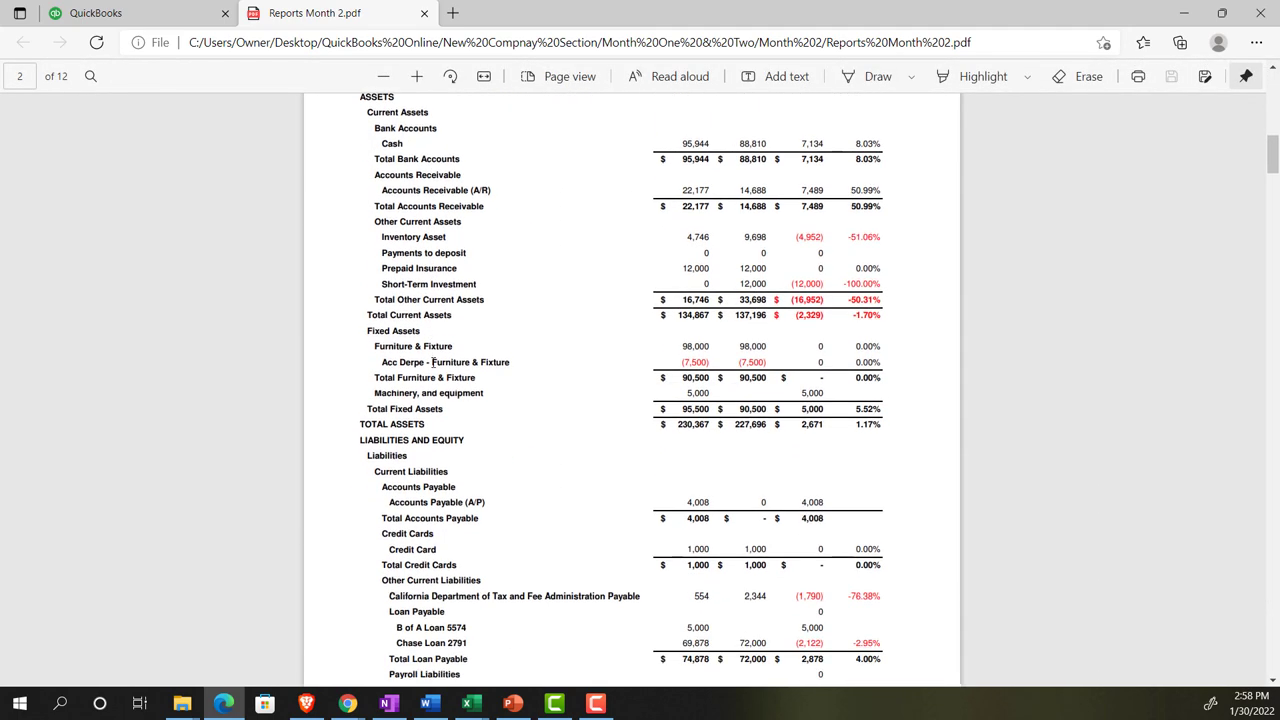
scroll(433, 362, down, 6)
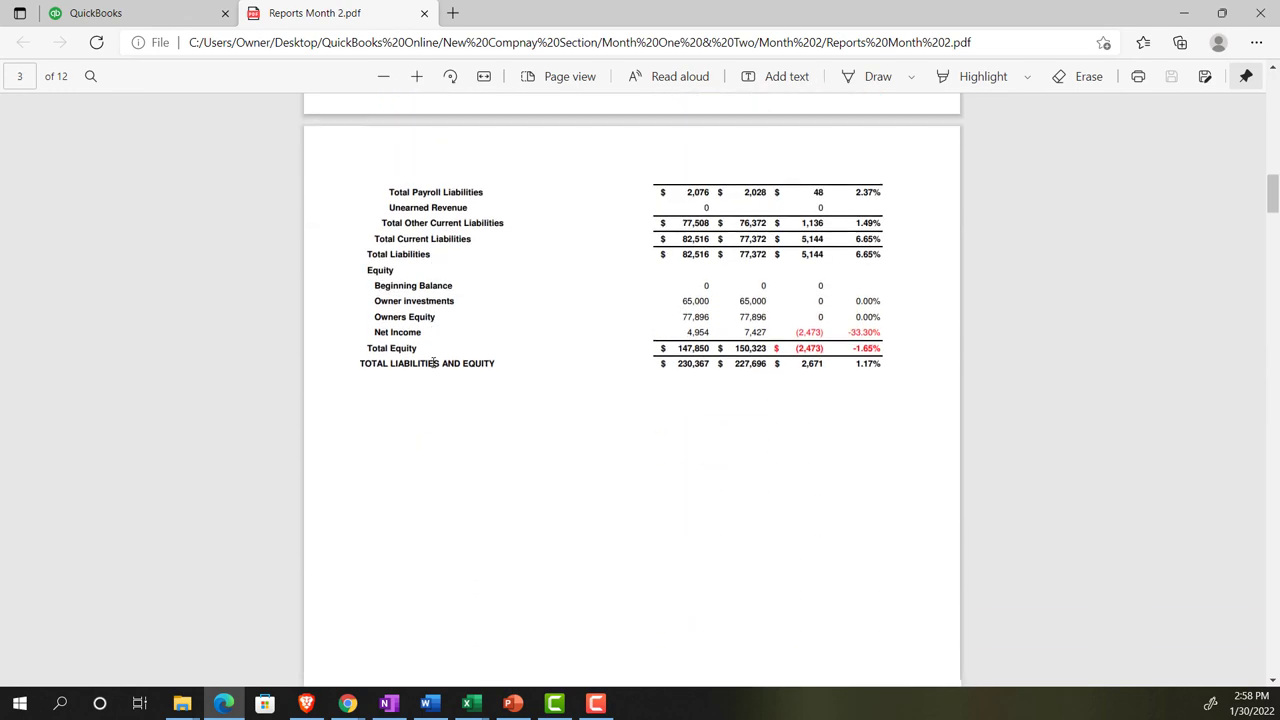
ctrl+scroll(426, 363, up, 2)
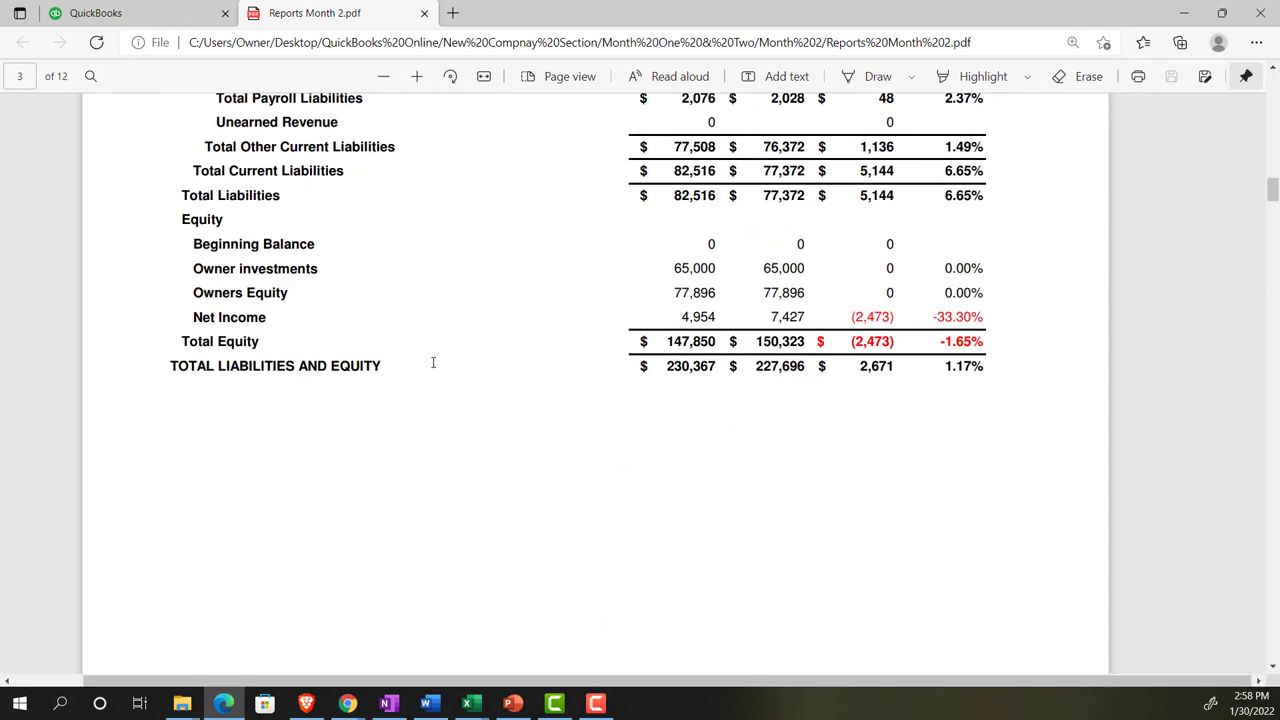
ctrl+scroll(433, 364, up, 1)
scroll(433, 363, down, 4)
scroll(433, 362, down, 10)
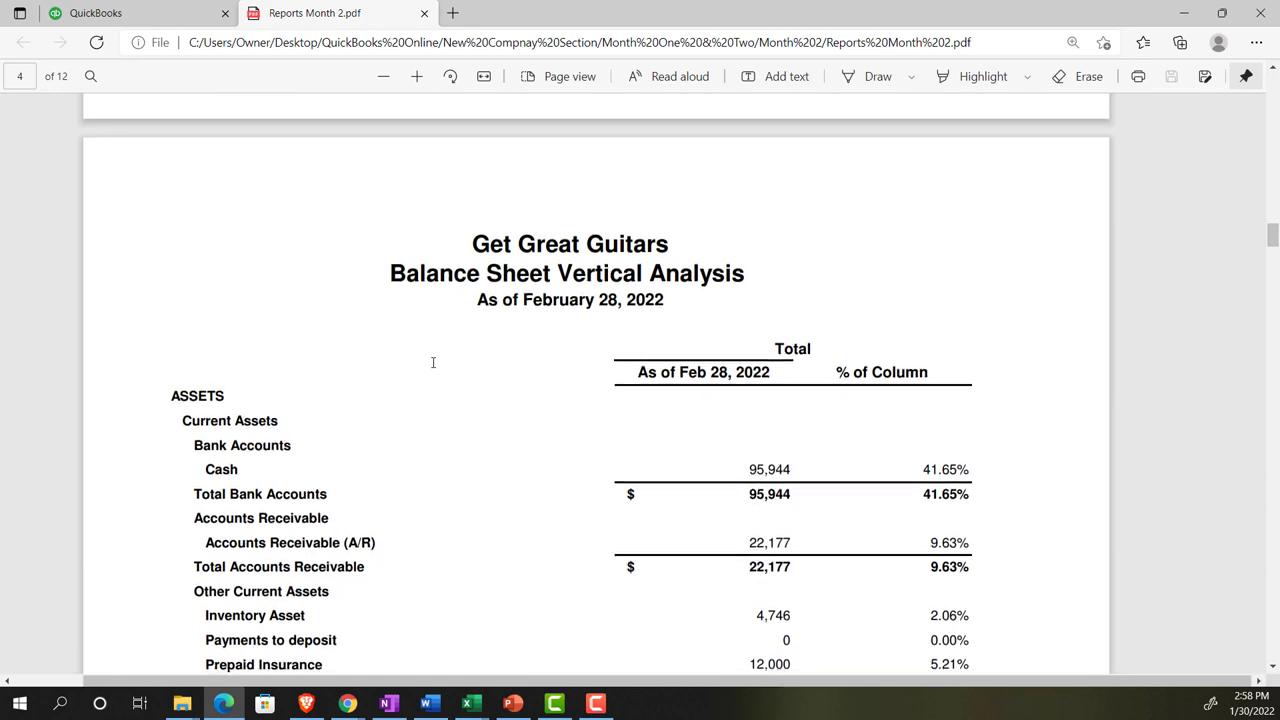
scroll(433, 362, down, 10)
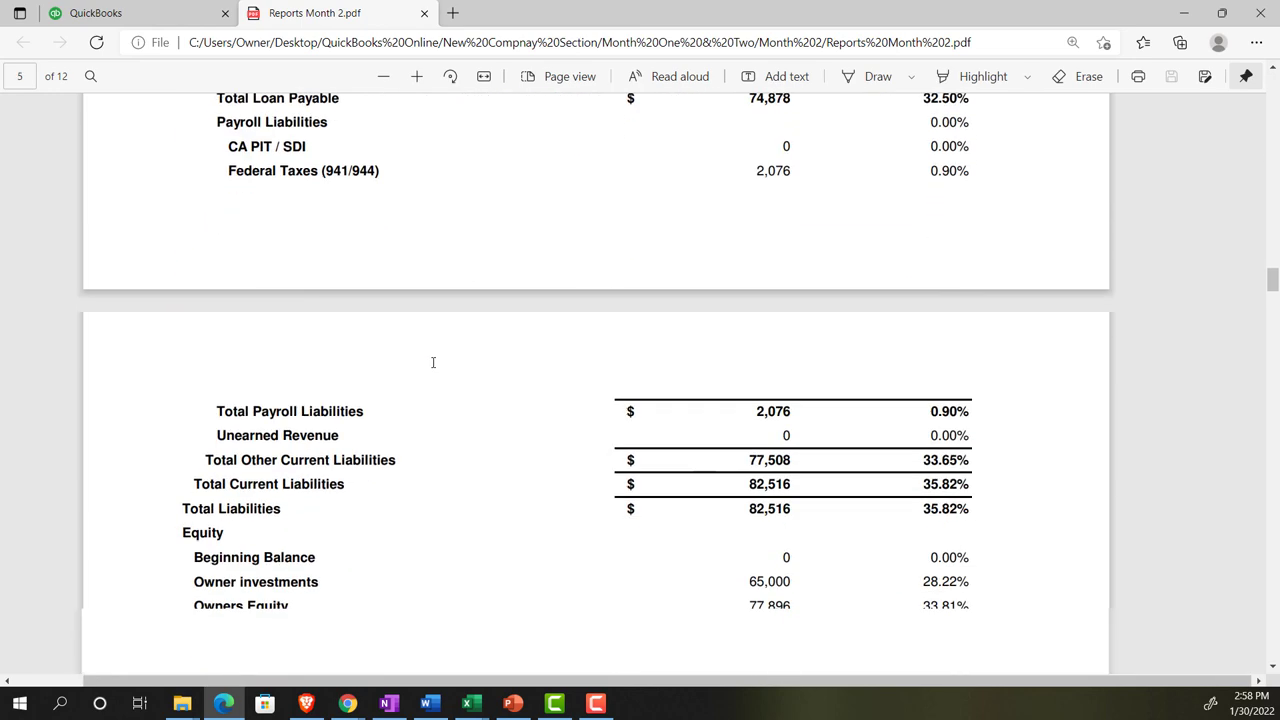
scroll(433, 362, down, 10)
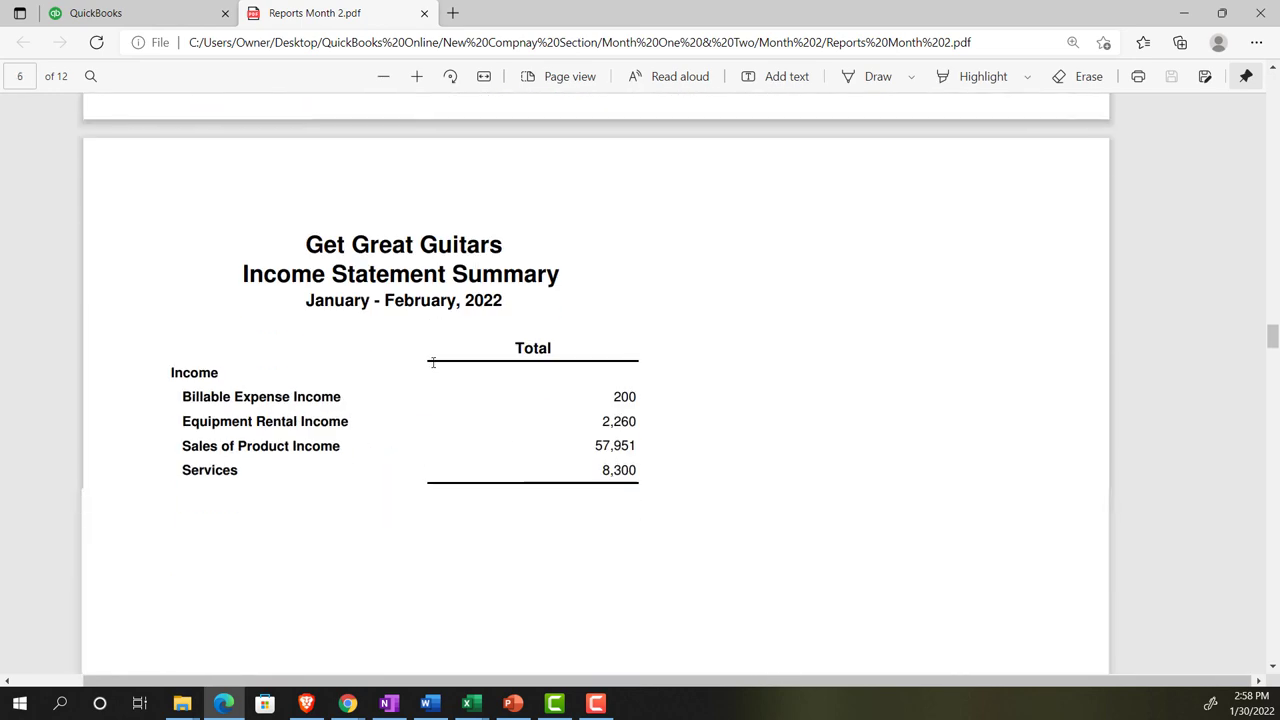
scroll(433, 362, down, 10)
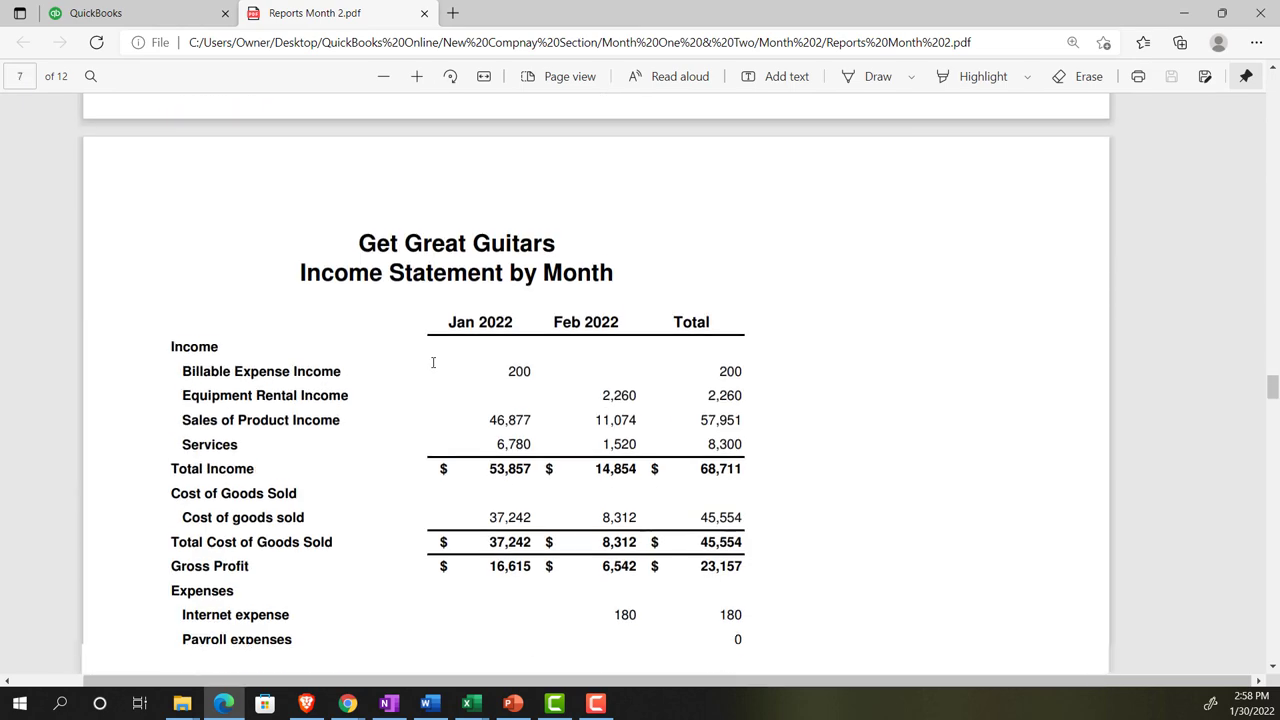
scroll(433, 362, down, 10)
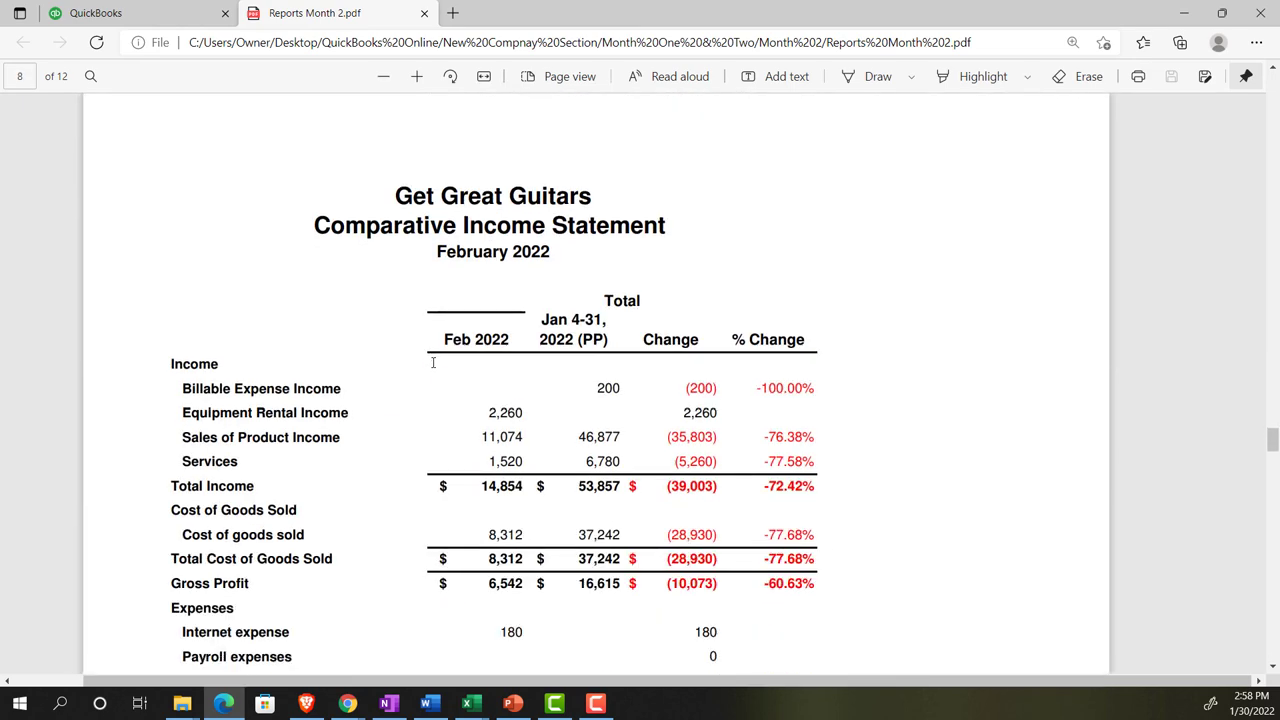
scroll(433, 362, down, 10)
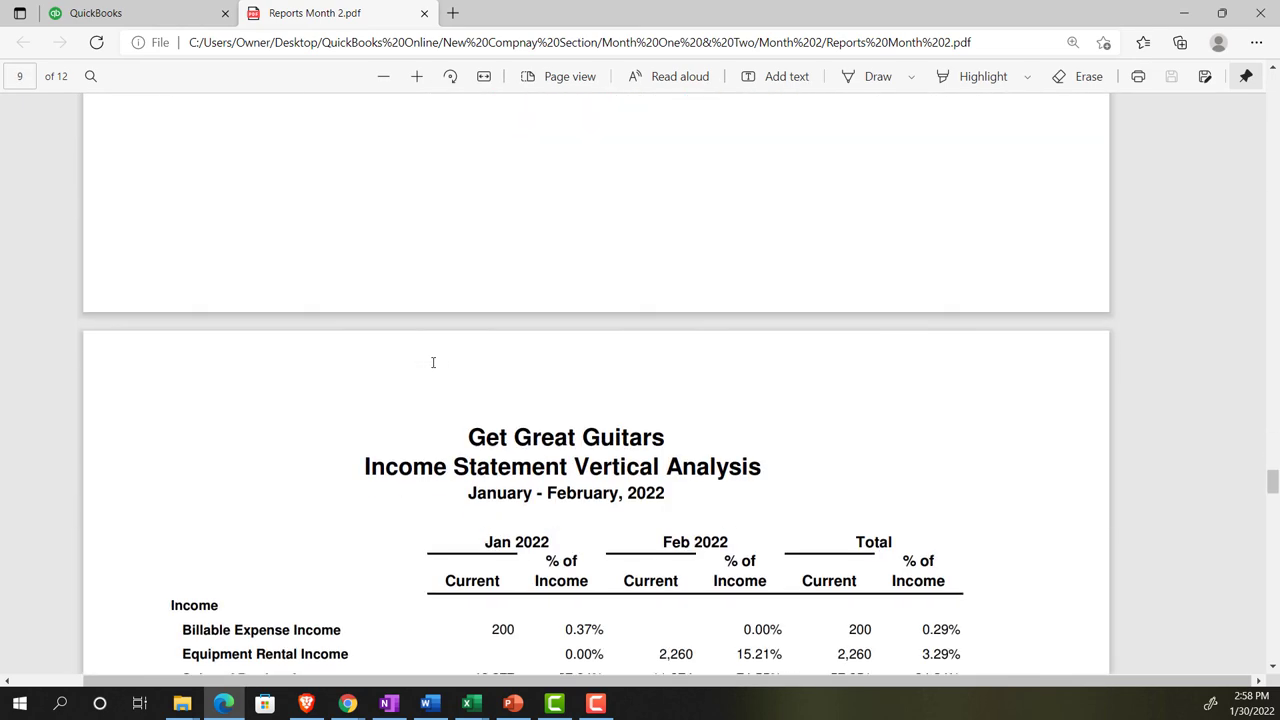
scroll(433, 362, down, 10)
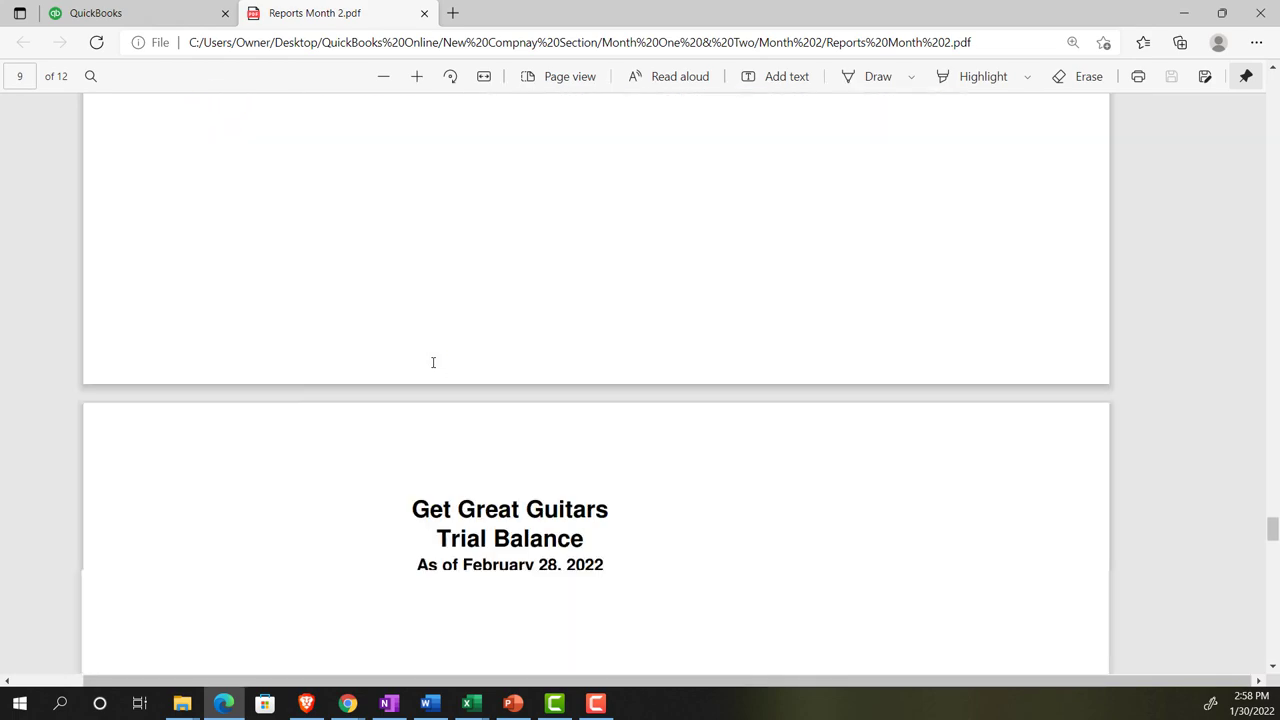
scroll(433, 362, down, 10)
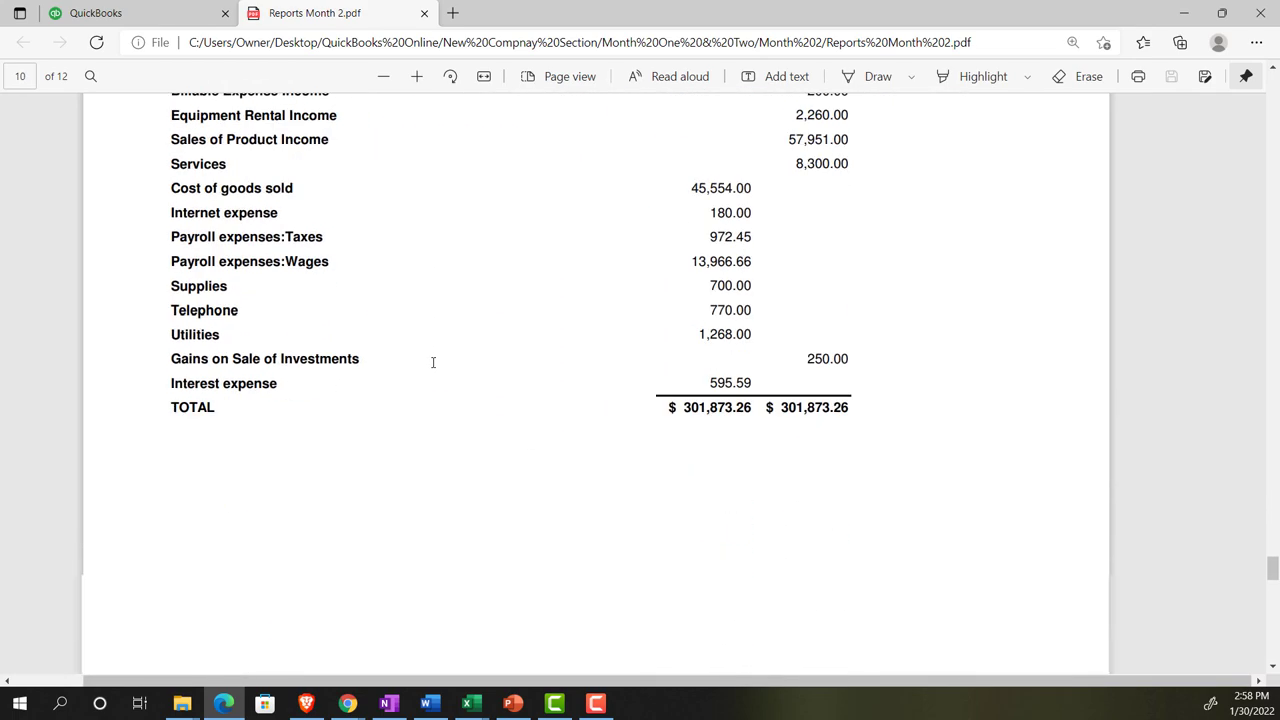
scroll(433, 362, down, 2)
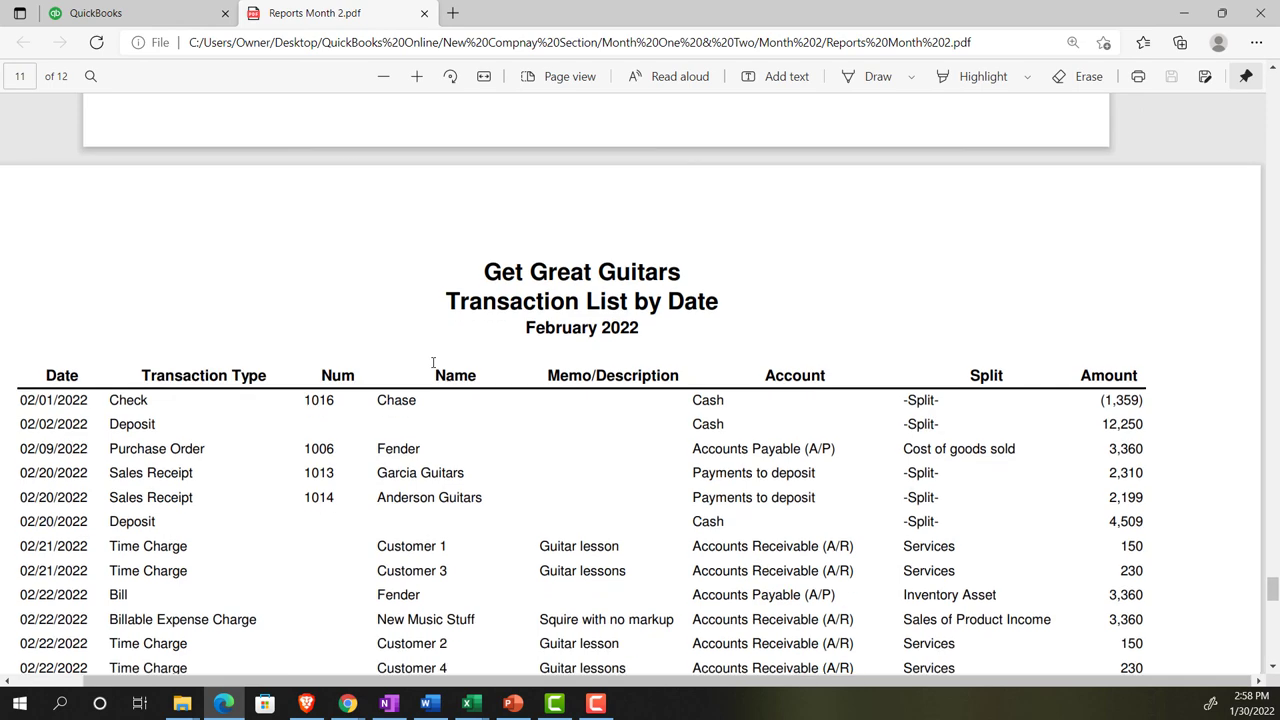
ctrl+scroll(433, 362, down, 2)
scroll(433, 362, down, 3)
scroll(433, 362, down, 5)
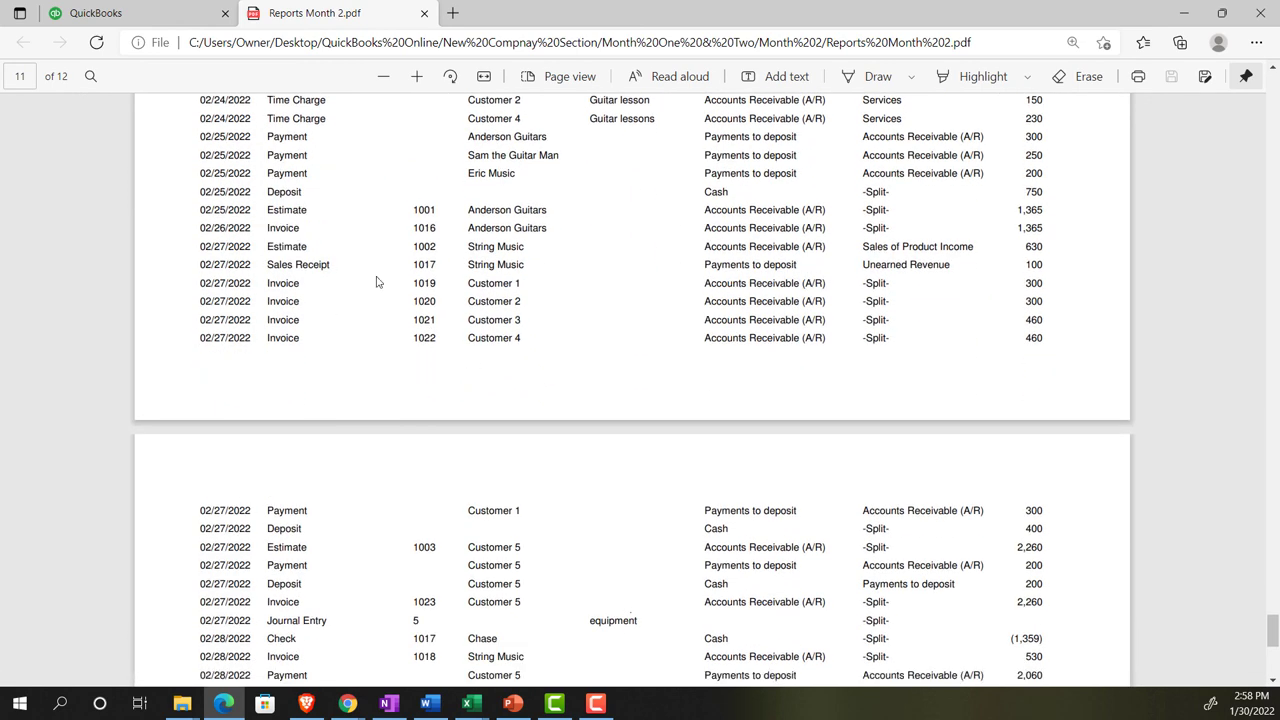
scroll(376, 282, down, 3)
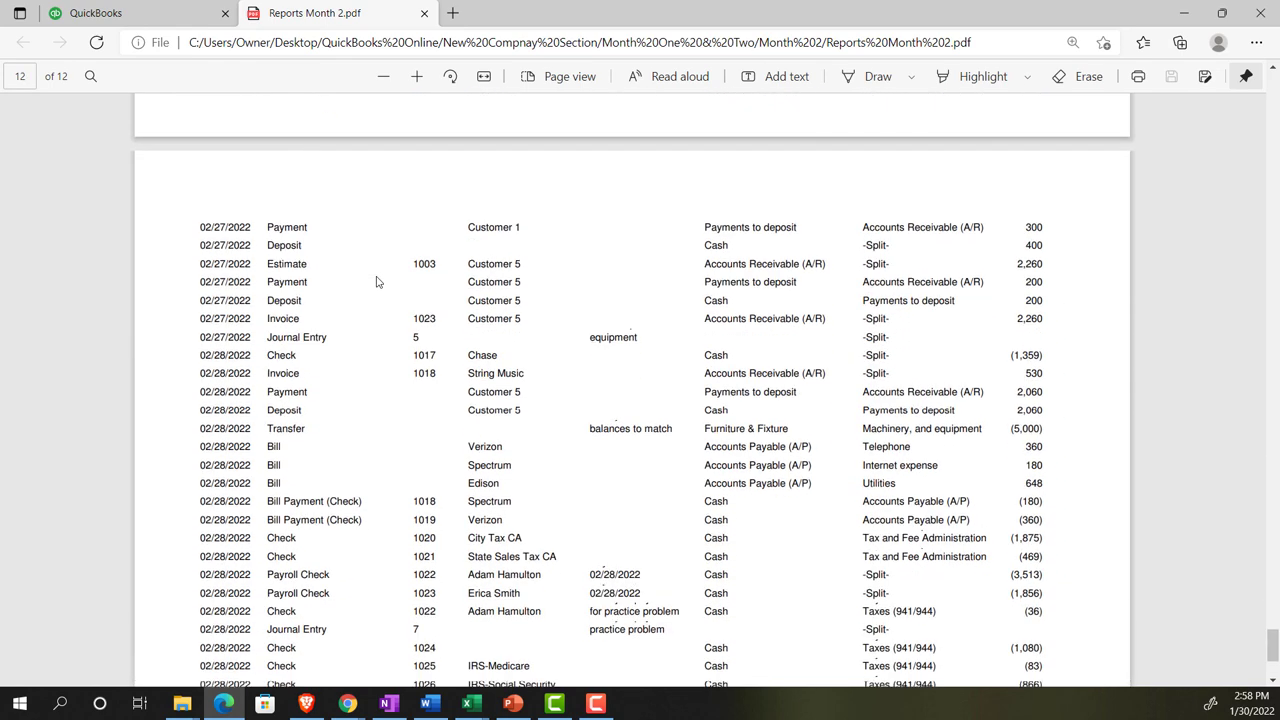
scroll(376, 282, down, 1)
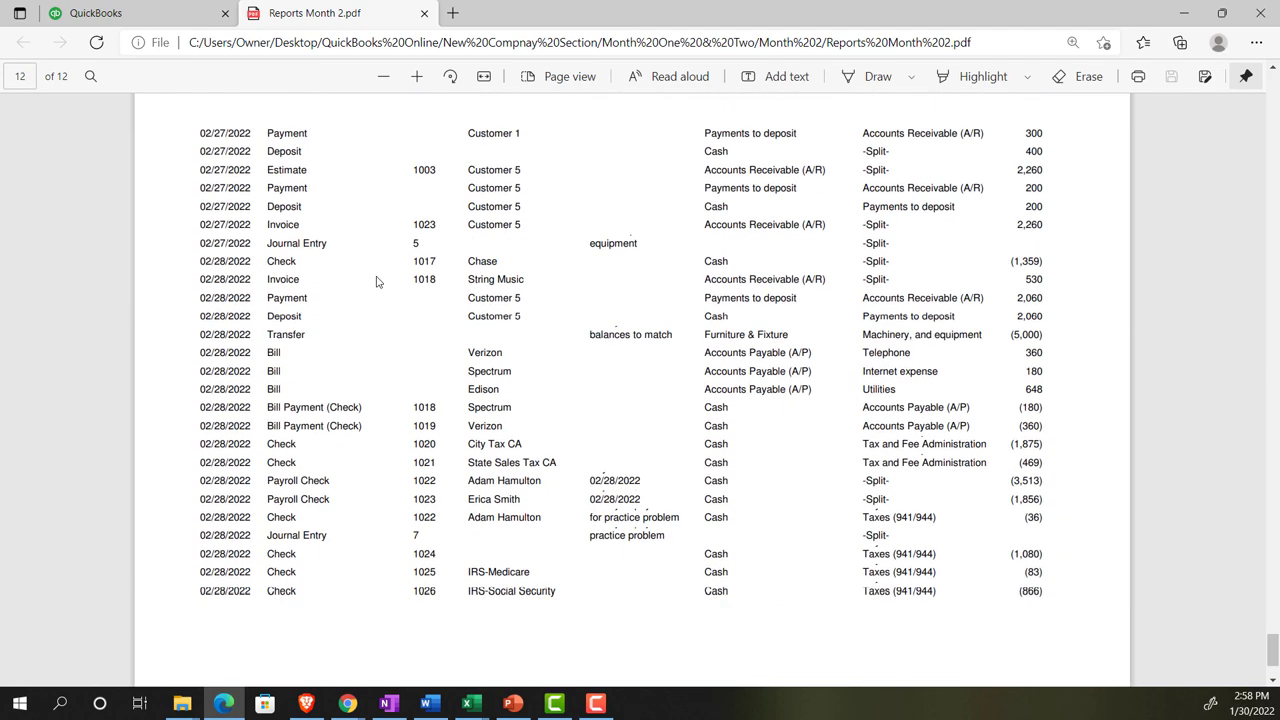
scroll(376, 282, down, 2)
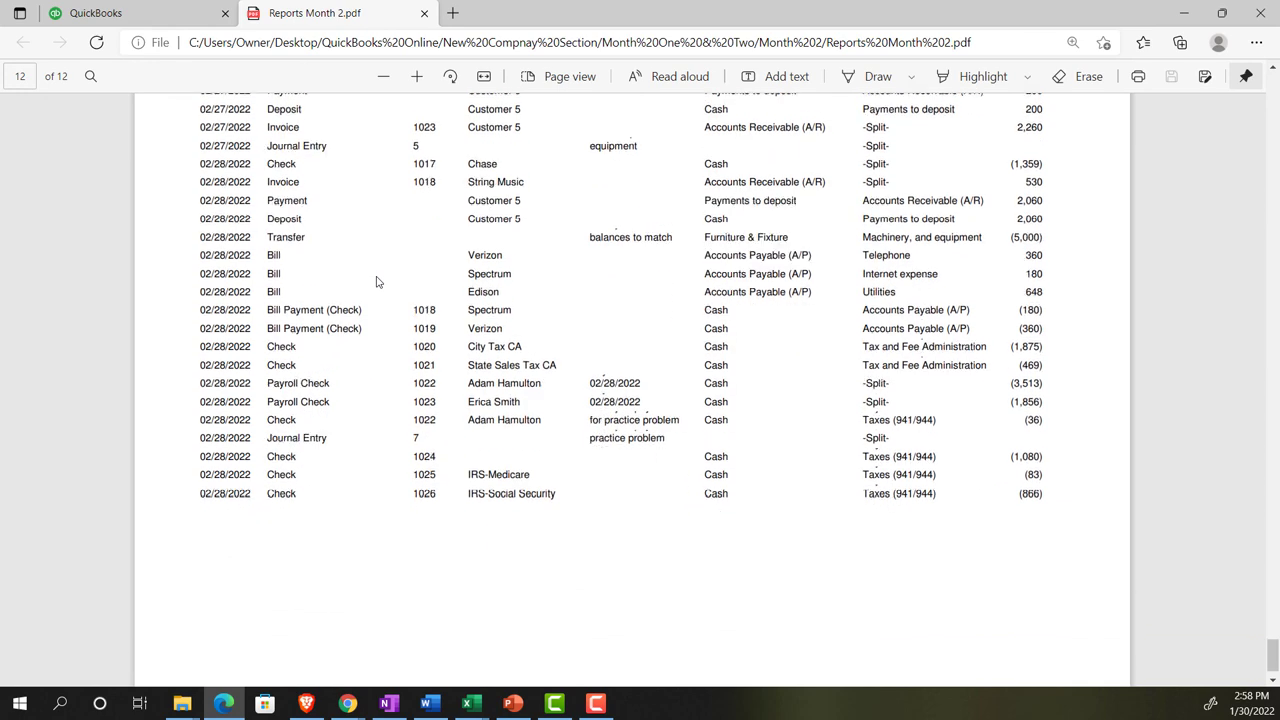